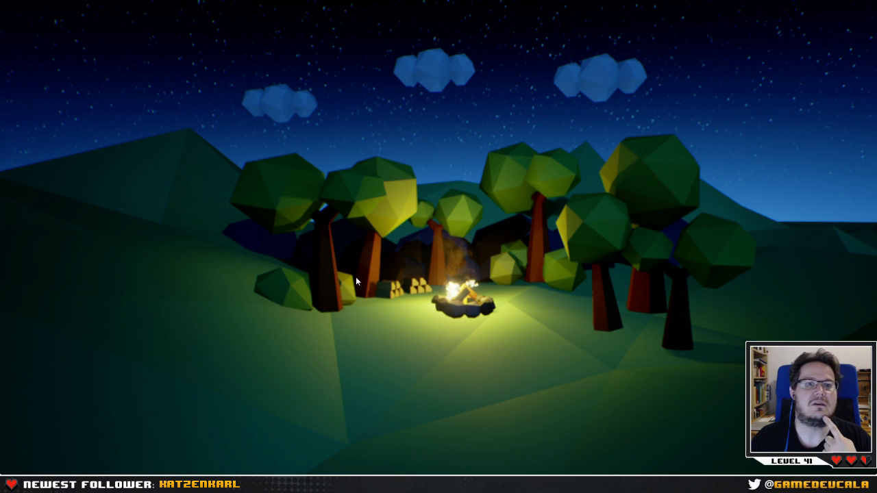
Switch to the file explorer and create a folder named TankPrototype in the ue4 workspace folder.
key(alt+Tab)
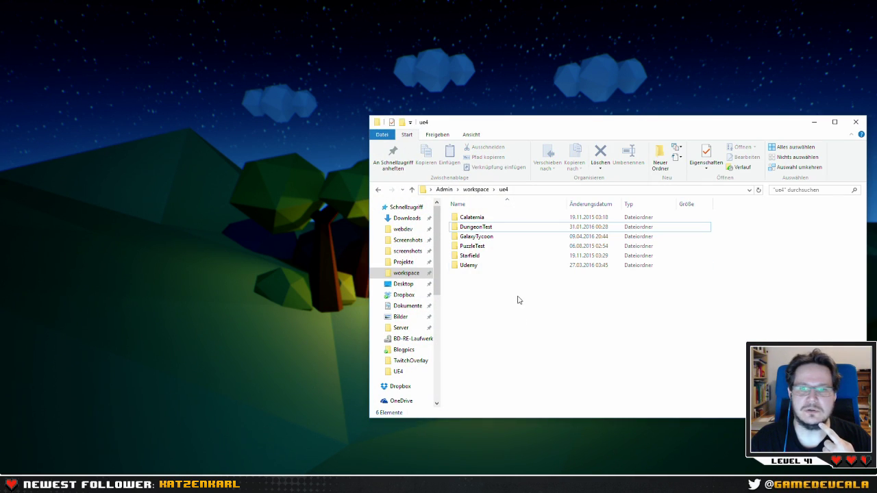
key(ctrl+shift+n)
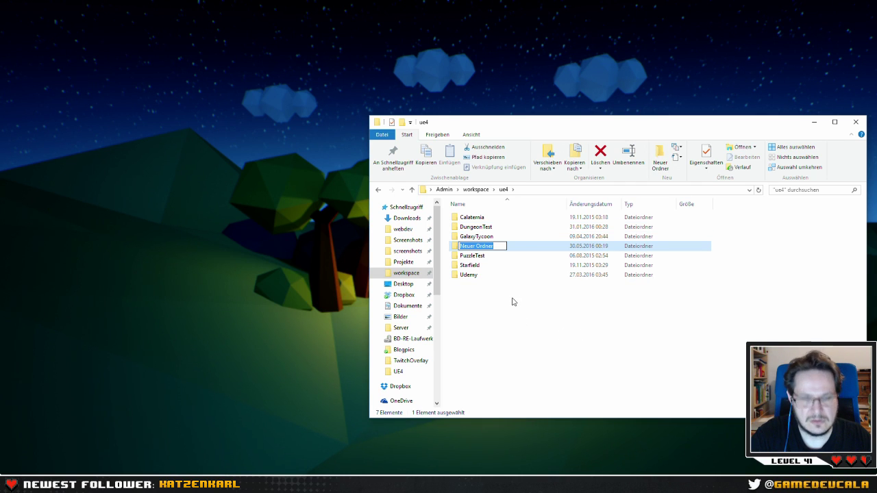
text(Tank)
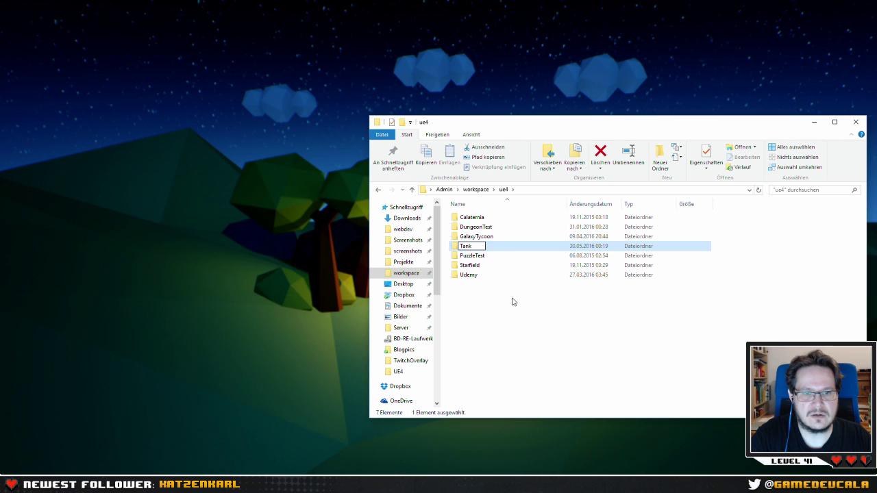
text(Prototype)
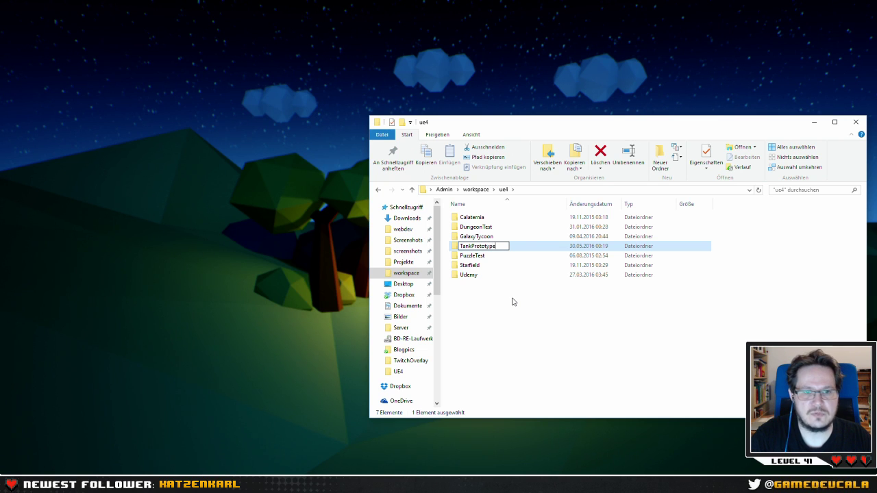
key(Return)
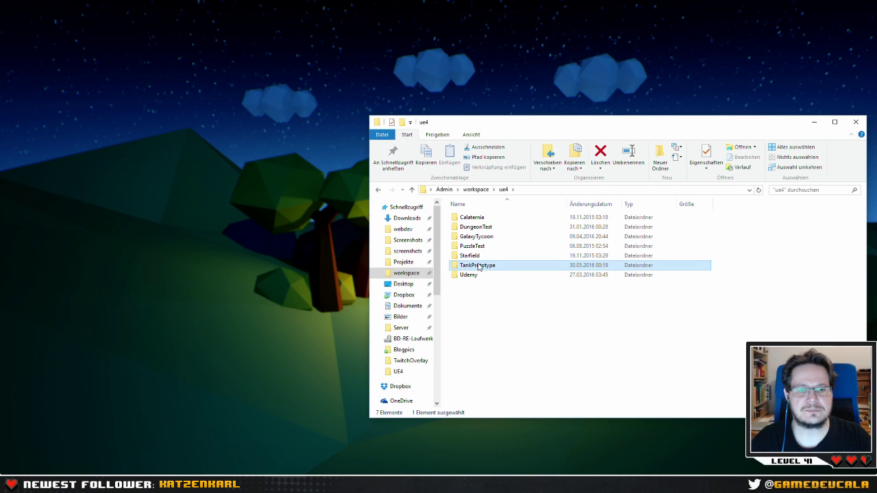
Open the TankPrototype folder and create a subfolder named Media in it.
double_click(478, 268)
drag(579, 131, 512, 114)
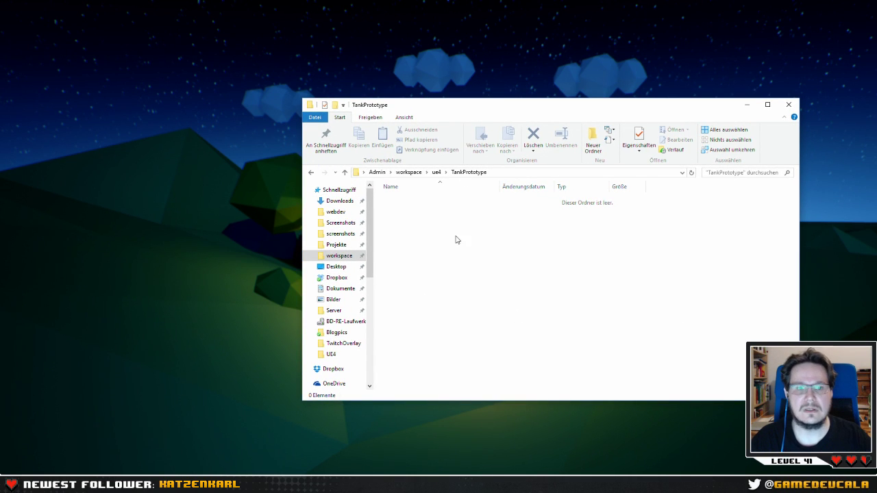
click(593, 140)
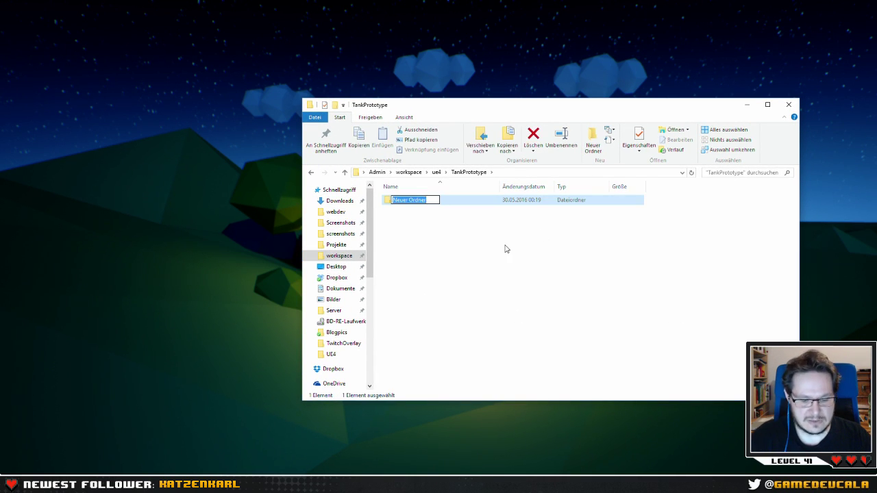
text(Media)
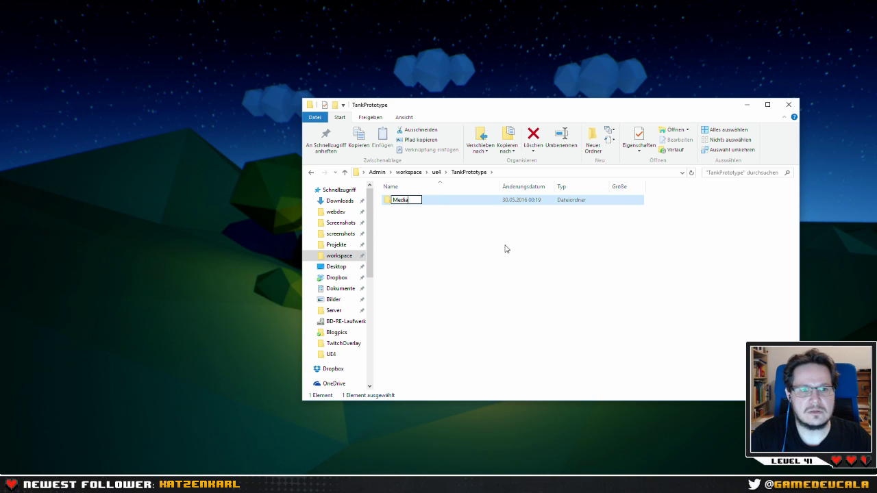
key(Return)
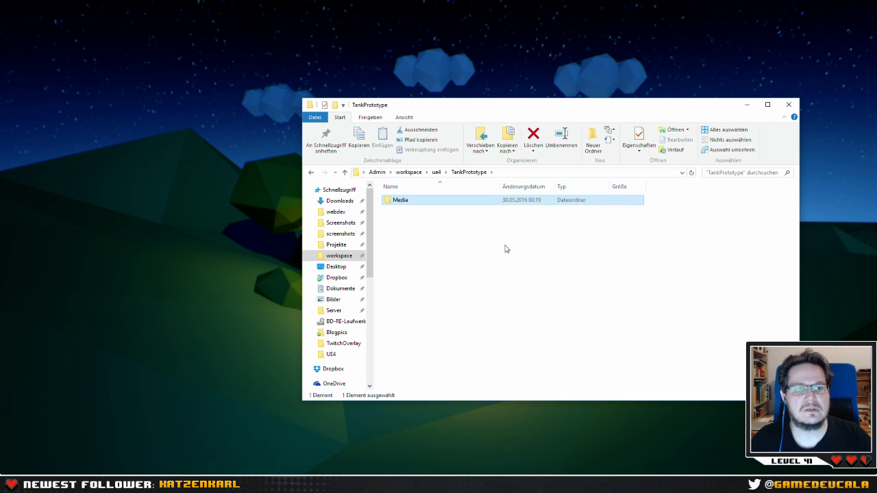
Create a second subfolder named Resource alongside Media in the TankPrototype folder.
click(416, 226)
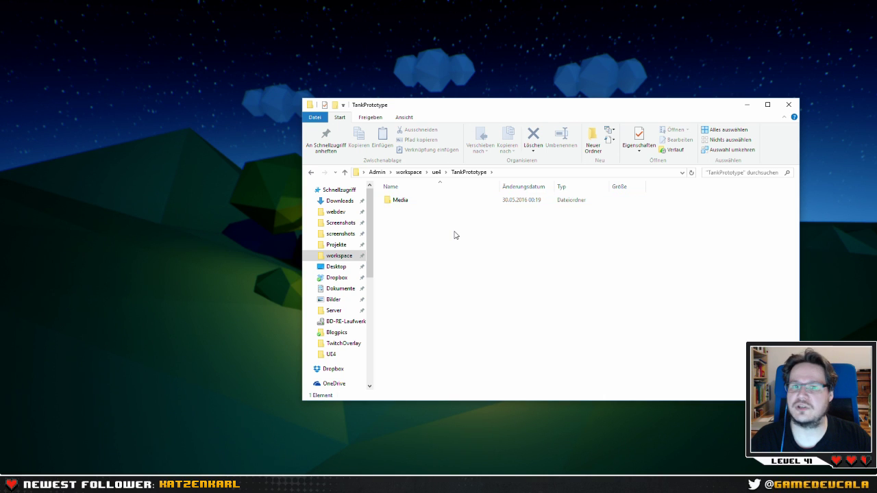
click(593, 140)
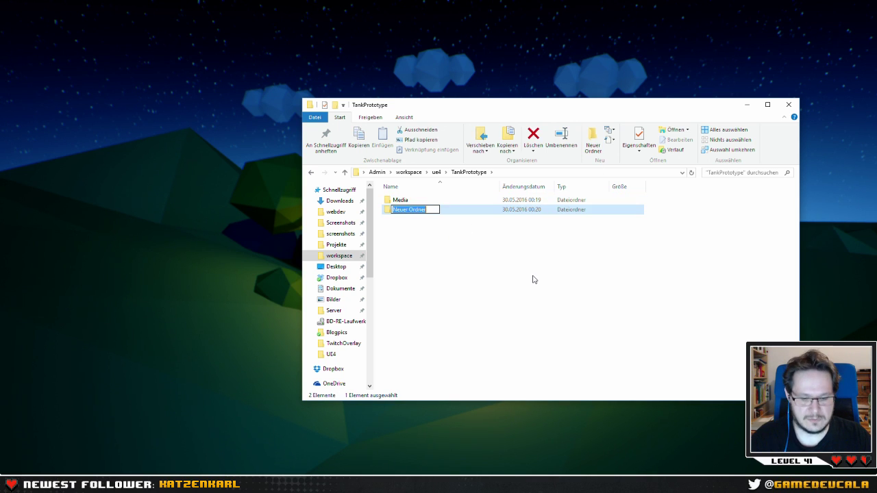
text(Resource)
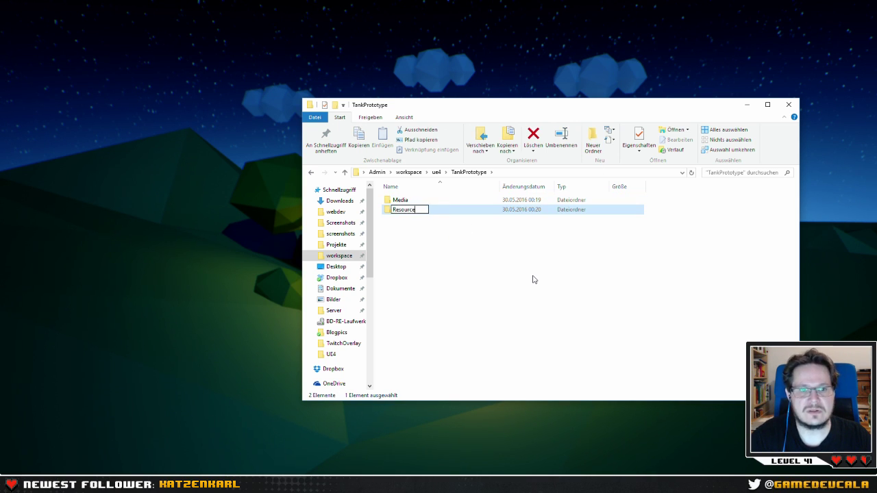
key(Return)
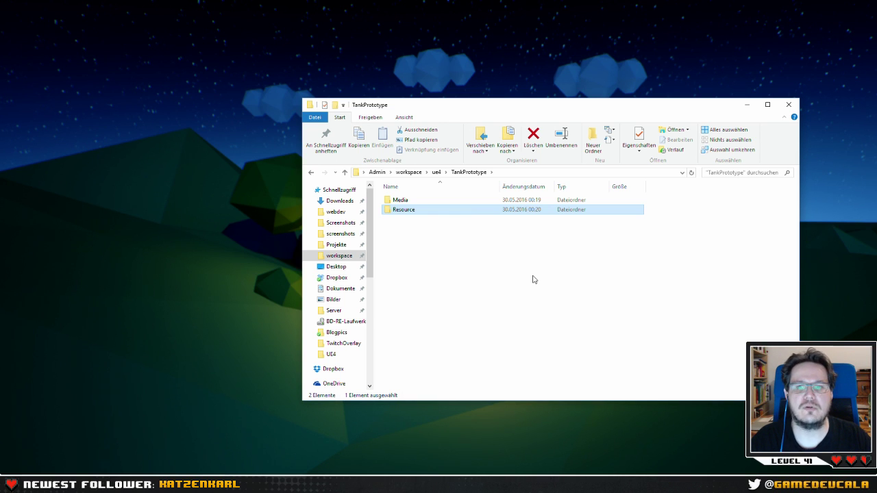
Switch to the Unreal Project Browser and choose the C++ Basic Code template for the new project.
click(487, 284)
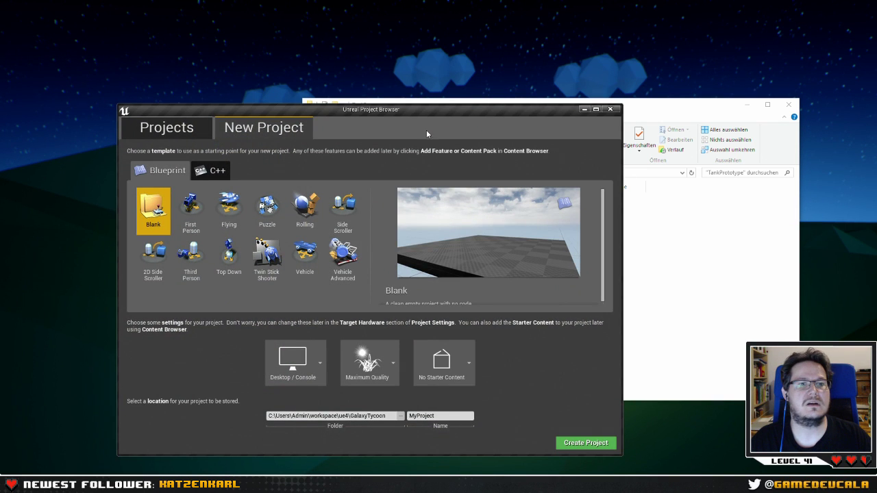
drag(408, 108, 429, 45)
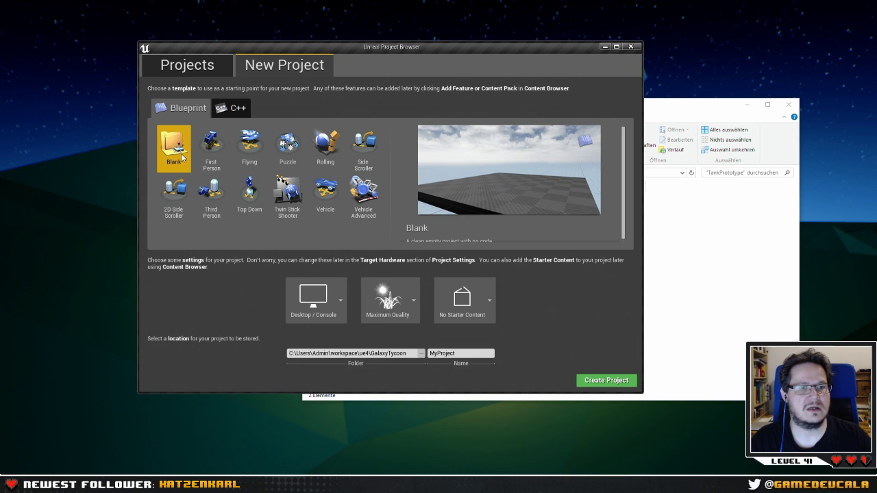
click(233, 108)
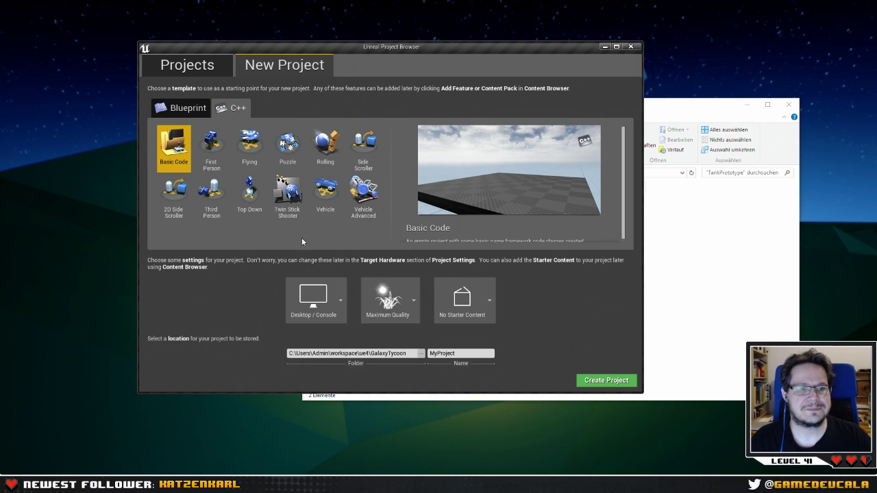
Create a TankPrototypeUE4 subfolder inside TankPrototype while browsing for the project location, and choose it as the project folder.
click(420, 352)
drag(500, 247, 502, 270)
click(430, 262)
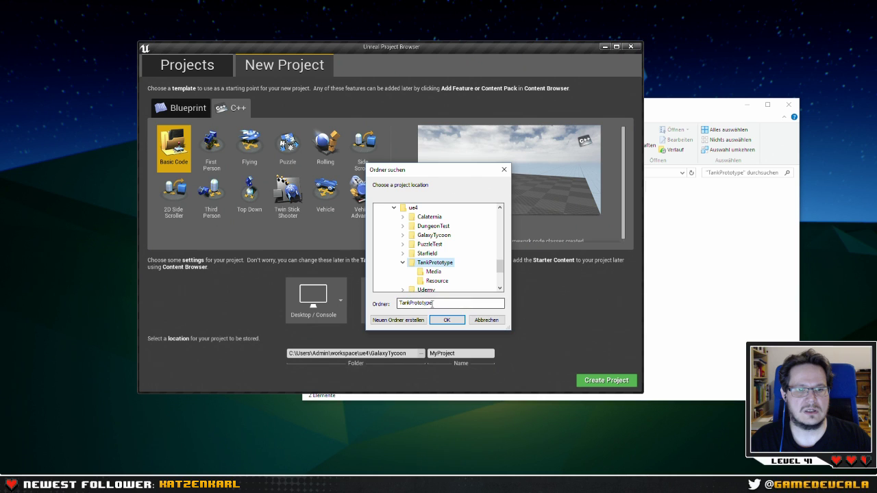
click(443, 301)
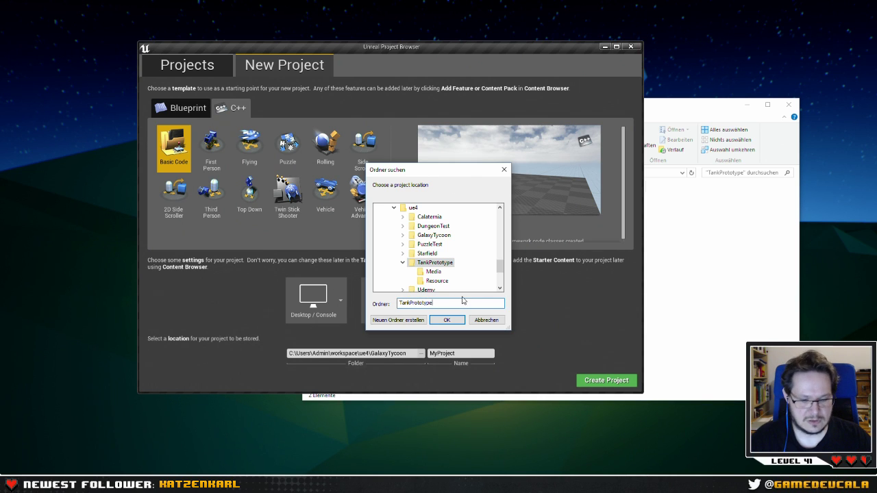
text(UE4)
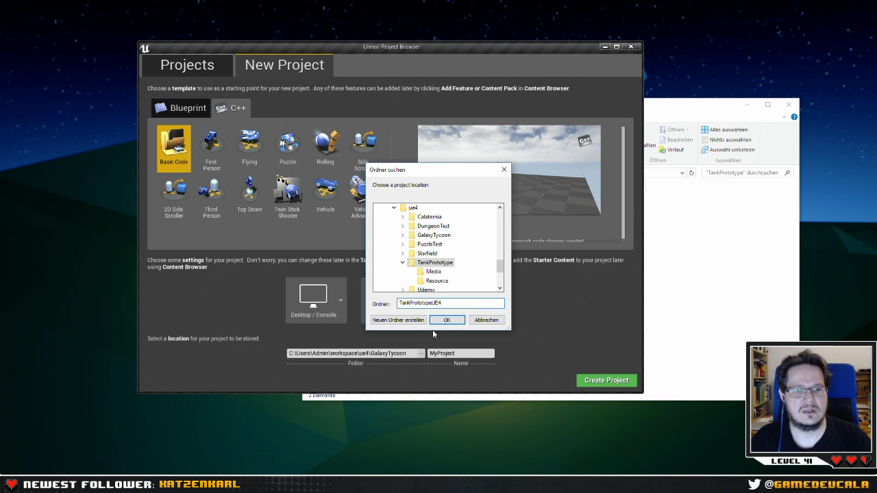
double_click(399, 303)
key(ctrl+c)
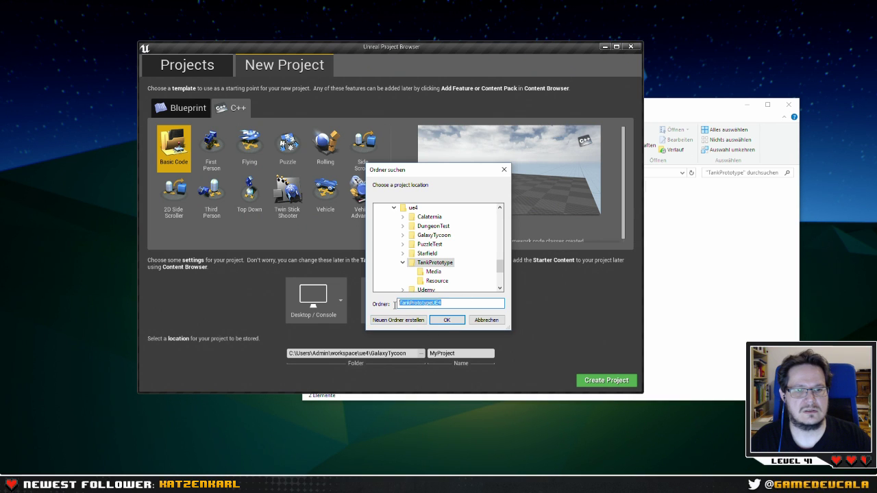
key(BackSpace)
click(397, 320)
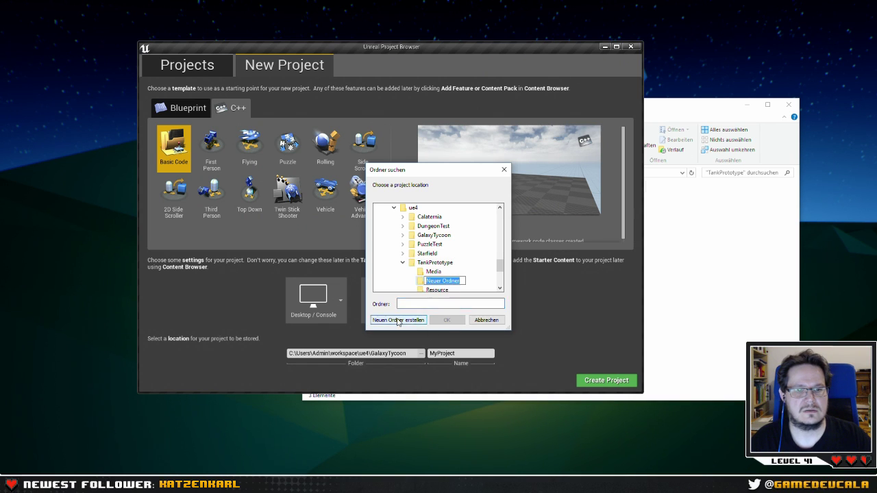
key(ctrl+v)
key(Return)
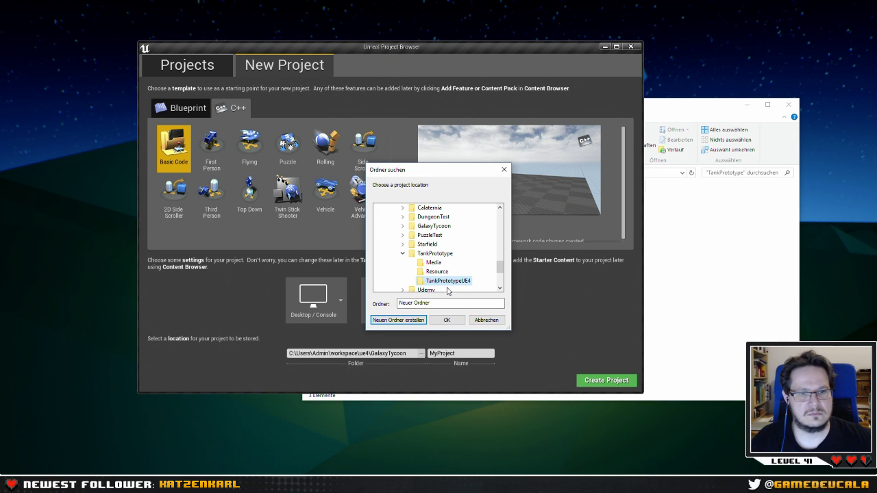
click(450, 321)
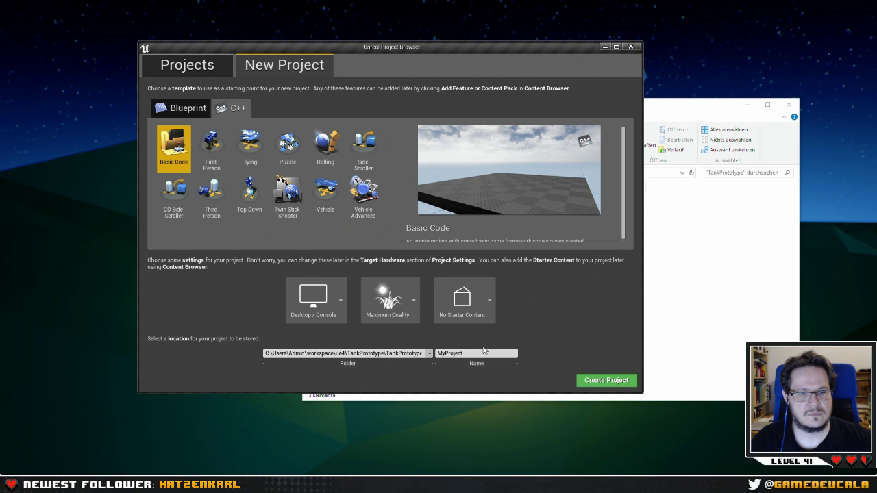
Reopen the project location chooser and delete the TankPrototypeUE4 subfolder from TankPrototype.
click(429, 353)
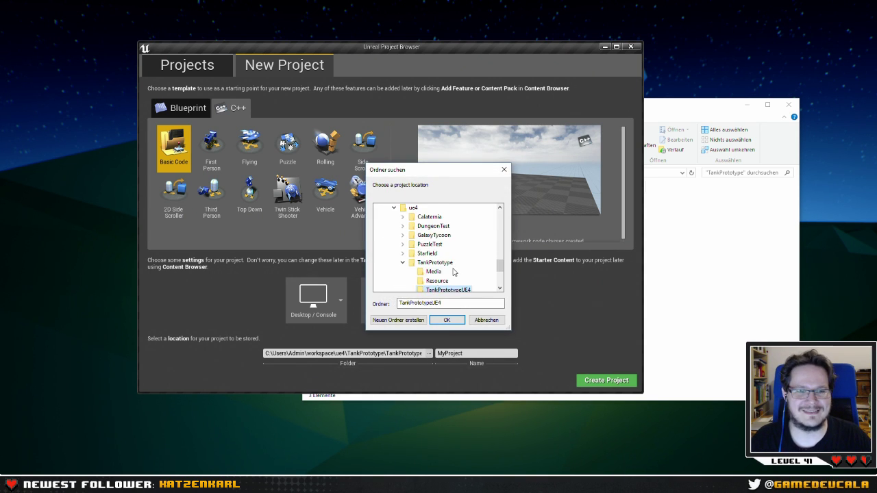
click(433, 272)
click(437, 281)
click(442, 290)
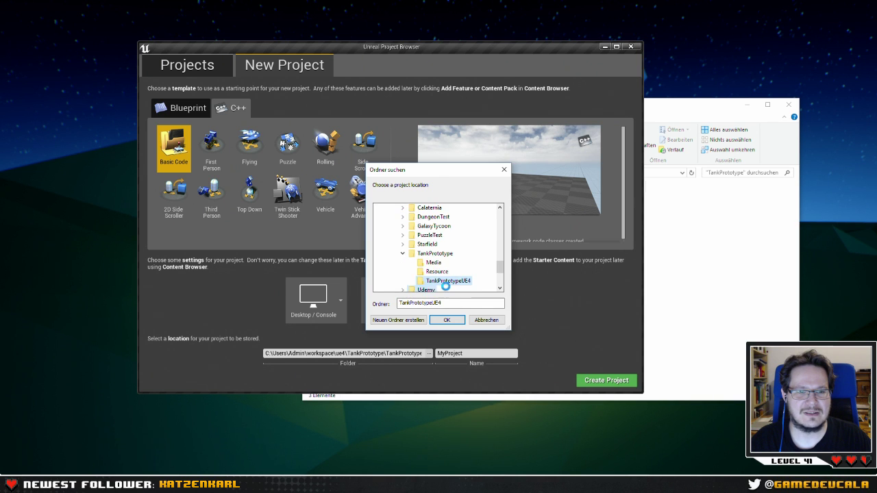
right_click(444, 285)
click(452, 273)
click(445, 281)
right_click(443, 281)
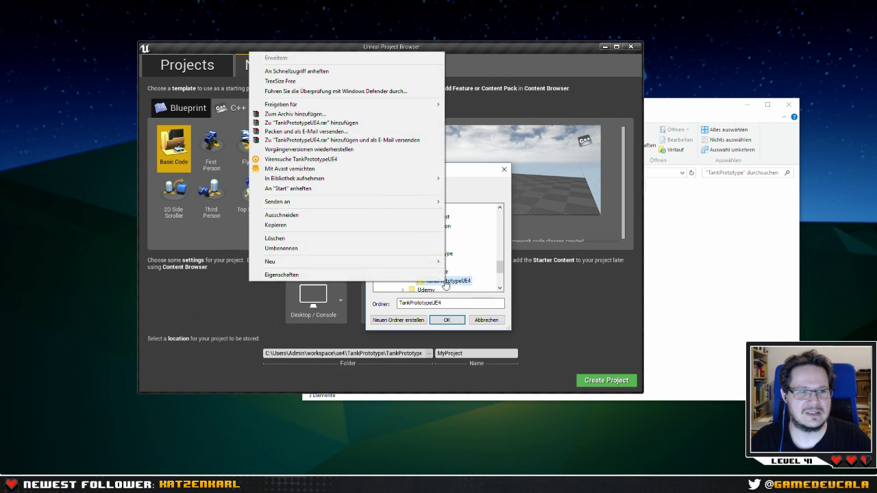
click(336, 239)
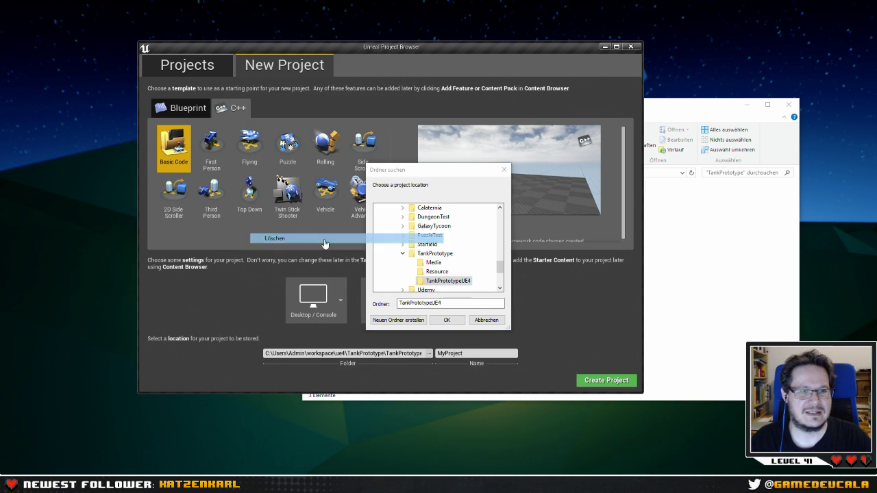
Set the project location to the TankPrototype folder and name the project TankPrototypeUE4.
click(426, 258)
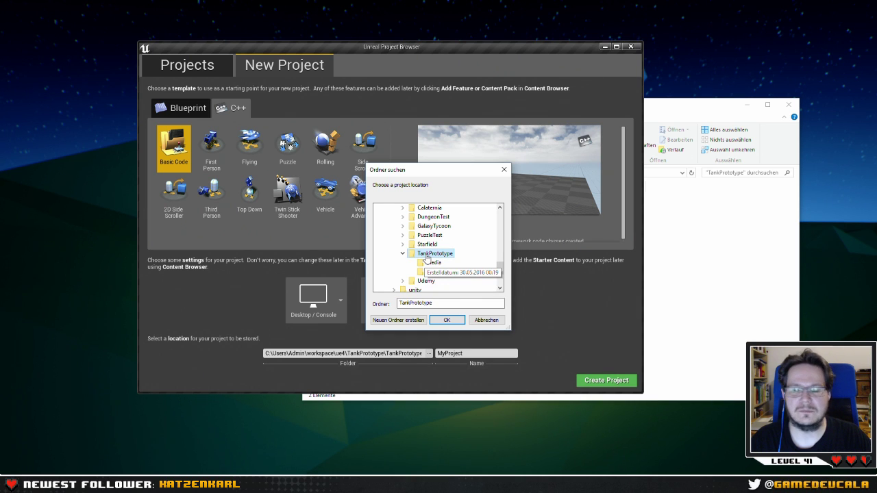
click(446, 322)
click(452, 353)
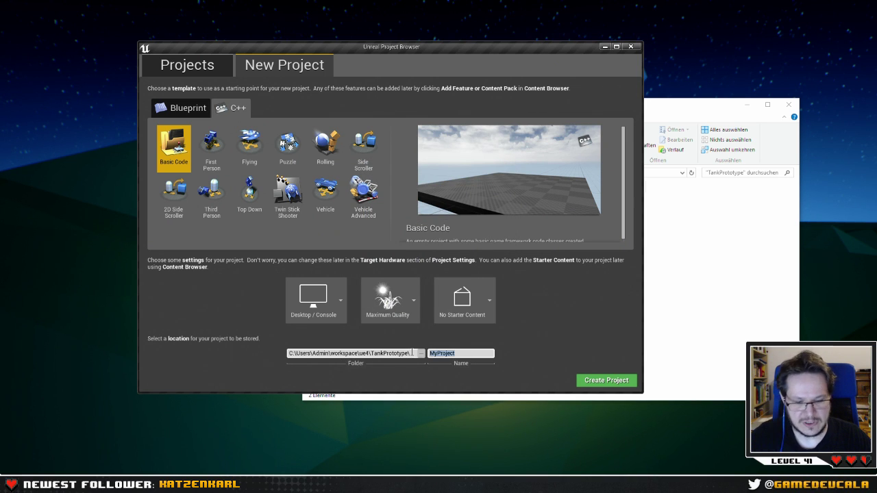
text(TankProt)
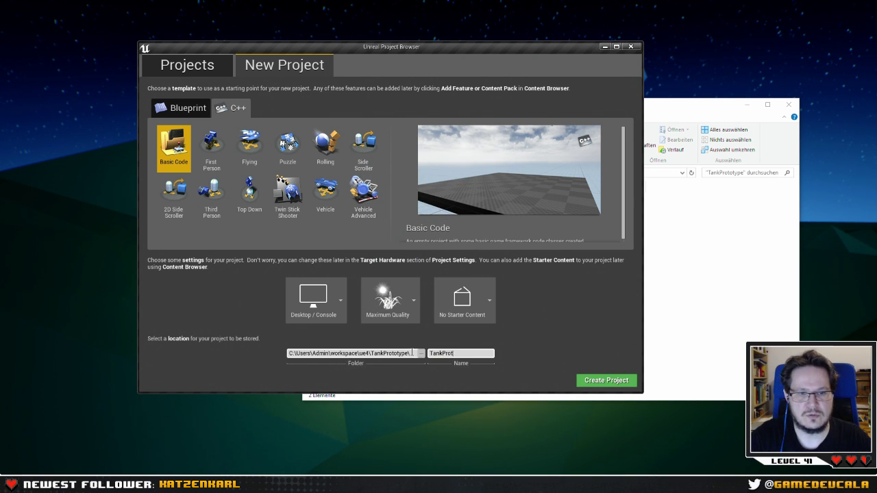
text(otypeUE4)
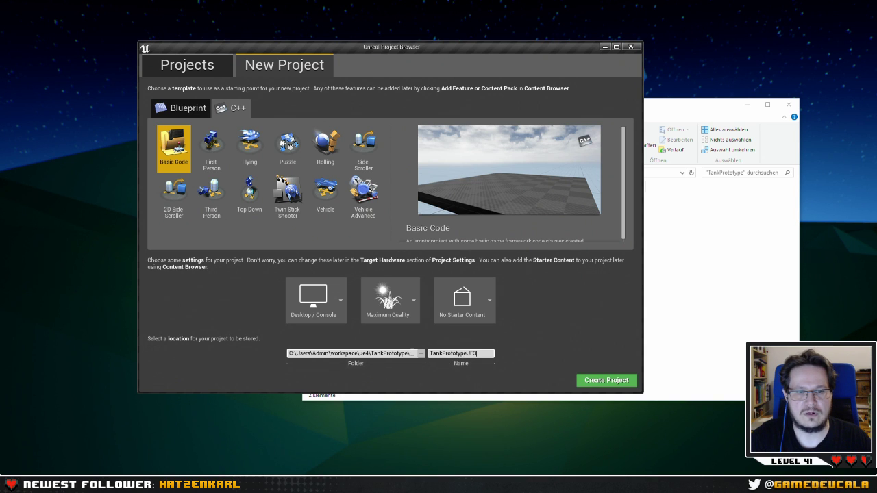
click(412, 353)
click(567, 329)
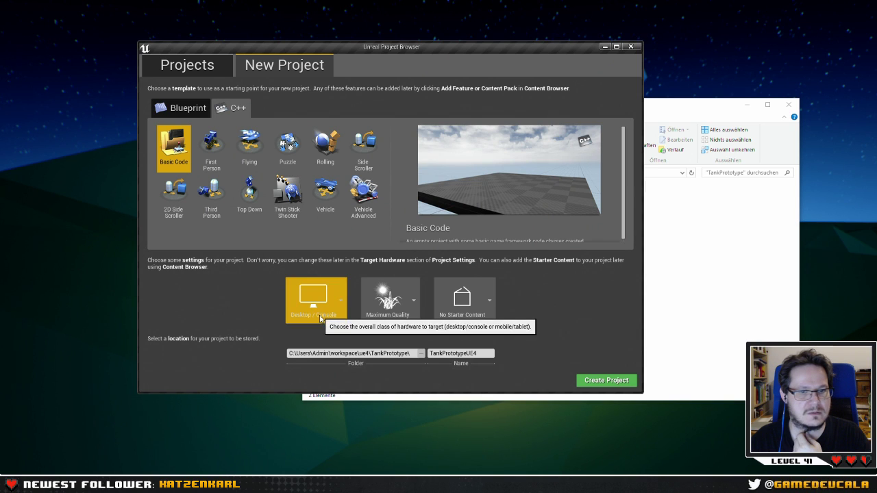
Include starter content in the project settings and create the project.
click(480, 301)
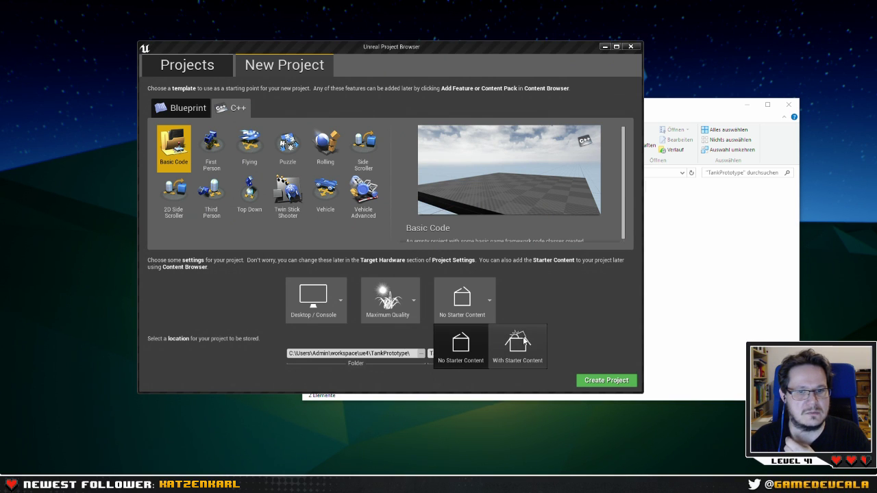
click(524, 341)
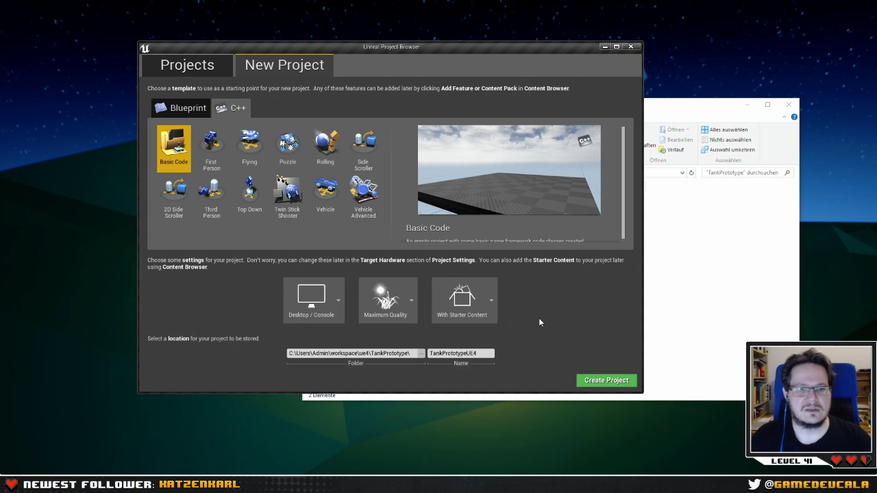
click(605, 381)
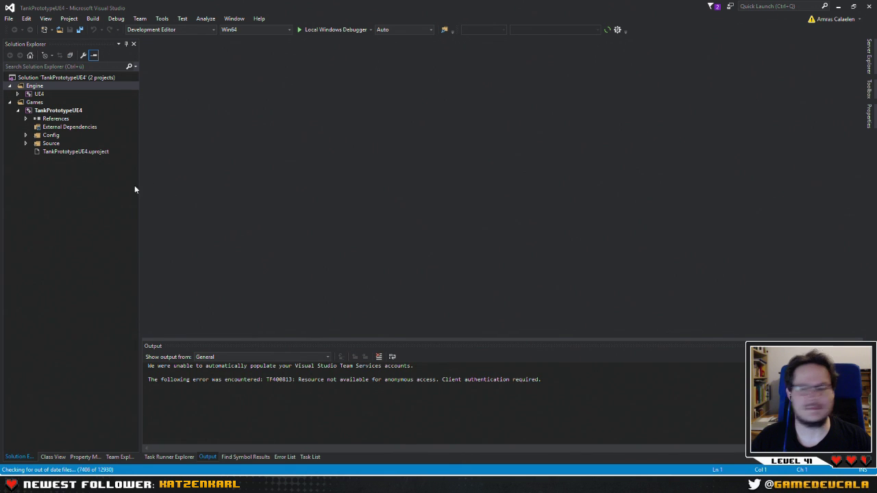
Minimize Visual Studio and look around the default level with its table, chairs and floors in the Unreal Editor.
click(72, 219)
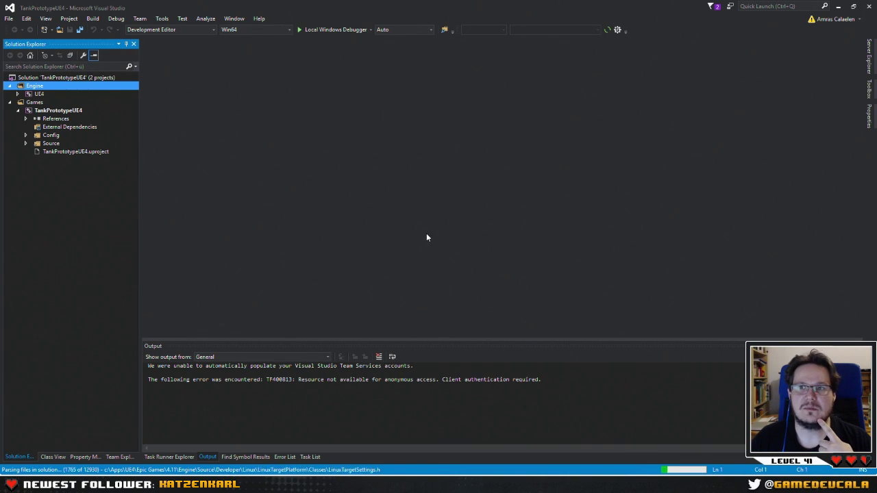
click(839, 11)
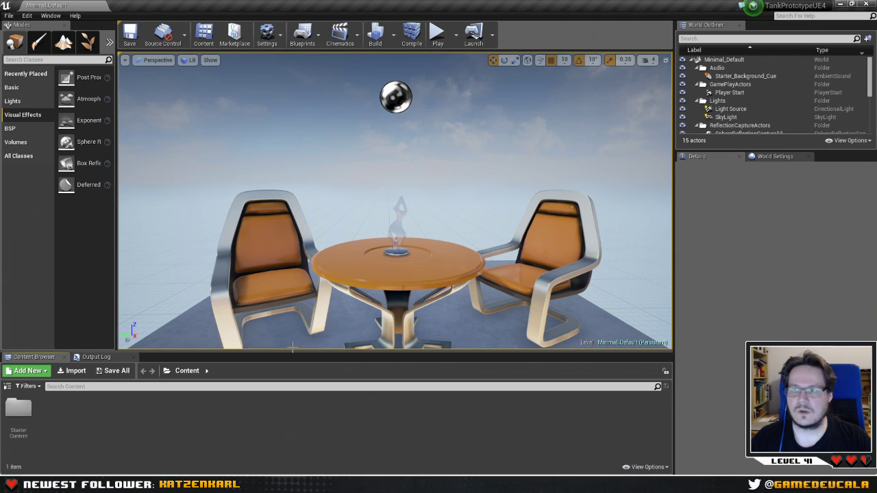
right_drag(288, 226, 318, 267)
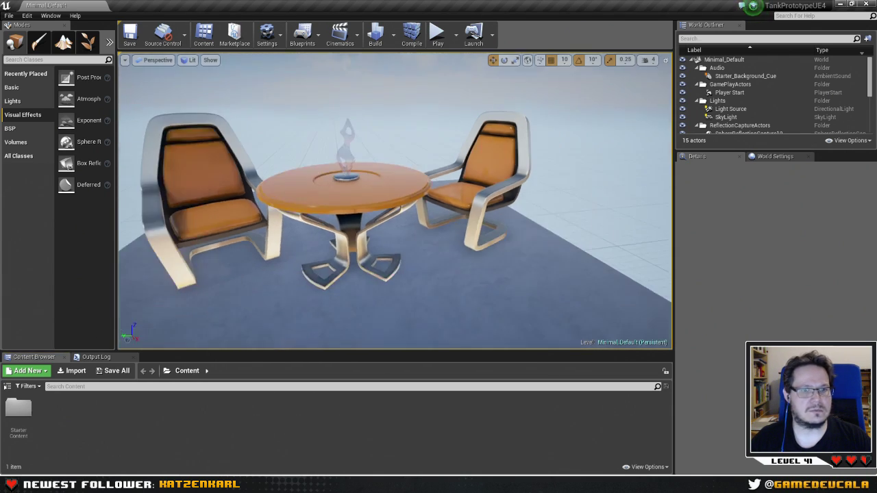
scroll(293, 233, down, 4)
scroll(293, 230, down, 3)
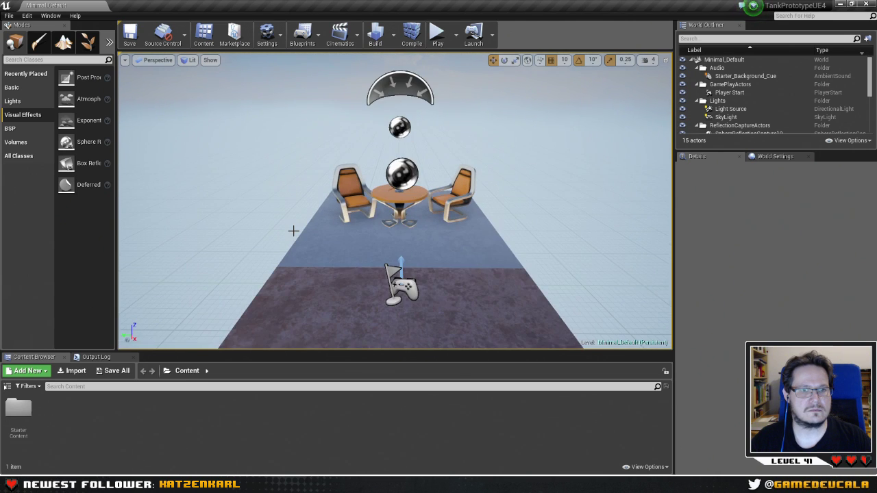
scroll(298, 230, up, 3)
scroll(328, 212, down, 6)
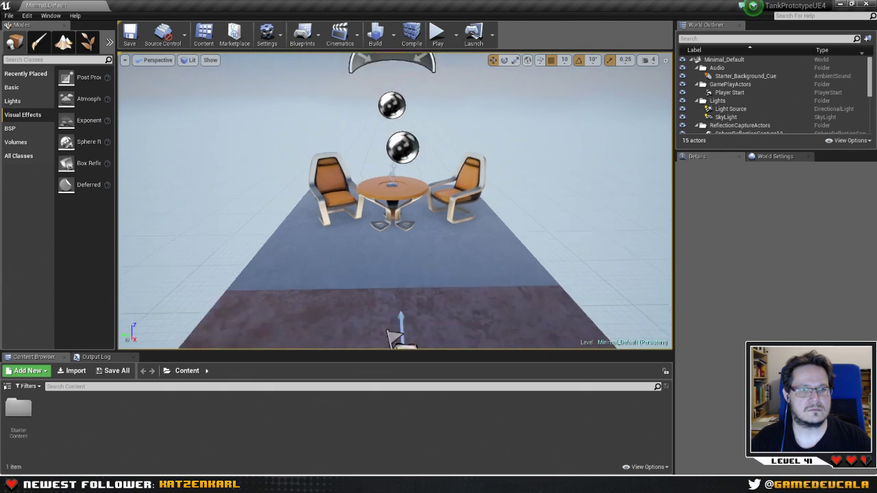
key(w)
mouse_move(327, 212)
right_down()
mouse_move(331, 191)
mouse_move(274, 194)
mouse_move(311, 193)
mouse_move(305, 198)
mouse_move(305, 137)
mouse_move(320, 134)
mouse_move(316, 199)
mouse_move(302, 200)
mouse_move(336, 205)
right_up()
key(d)
key(a)
key(s)
key(w)
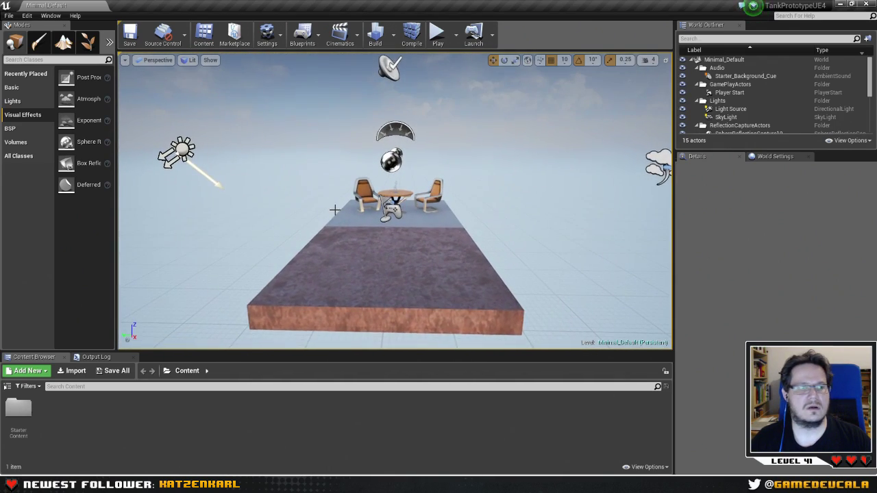
Delete both Floor meshes from the default level and enlarge the World Outliner to show more actors.
click(391, 242)
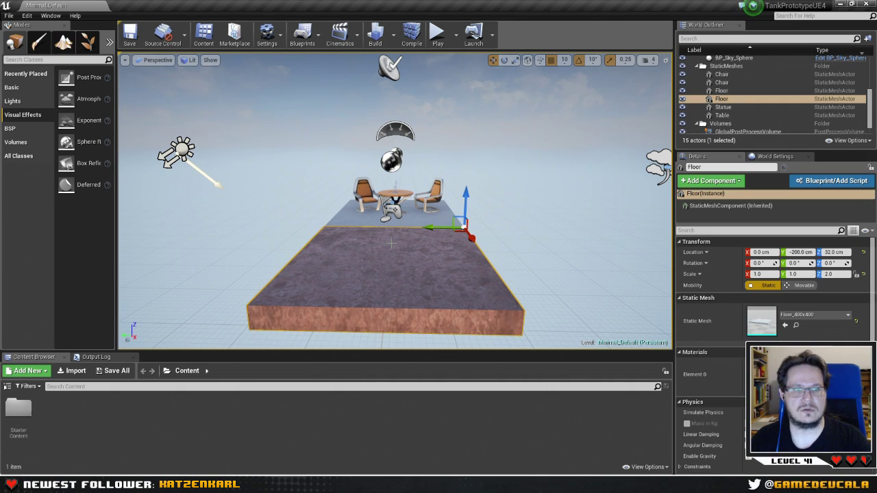
key(Delete)
click(413, 236)
key(Delete)
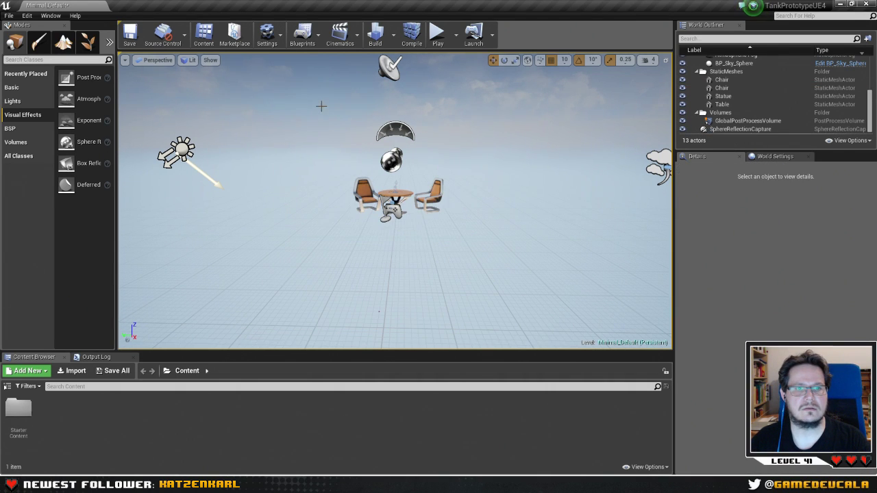
mouse_move(321, 106)
right_down()
mouse_move(350, 108)
mouse_move(312, 107)
right_up()
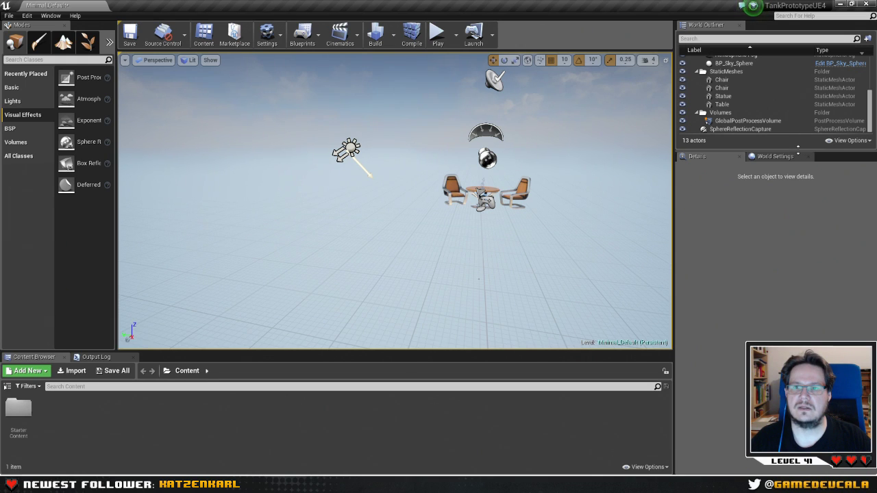
drag(796, 148, 797, 226)
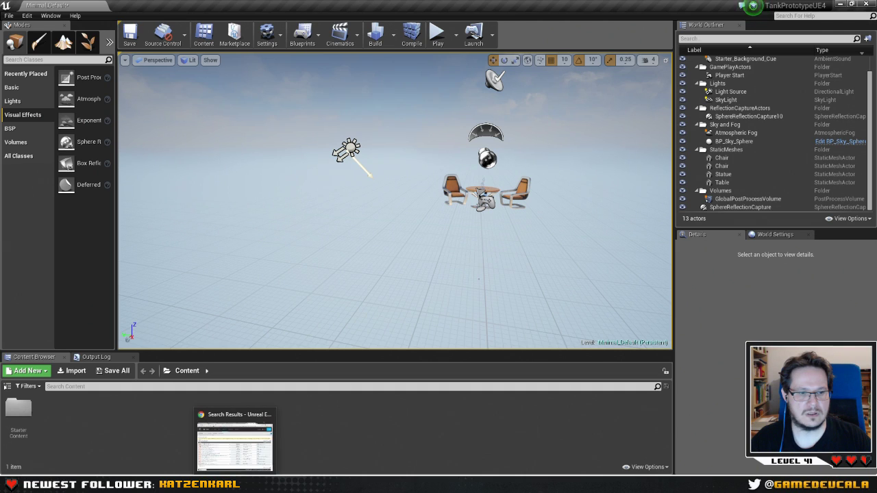
Switch to File Explorer, open the TankPrototypeUE4 project folder inside TankPrototype, and minimize the Unreal Editor behind it.
click(235, 428)
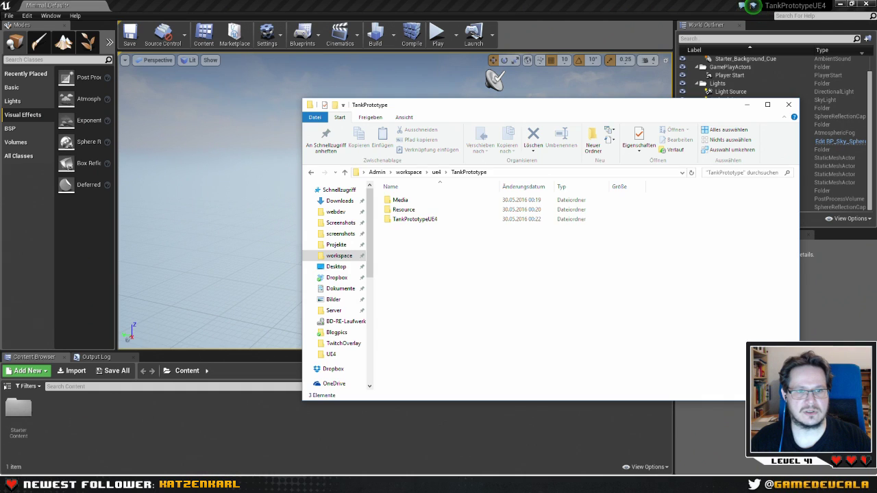
double_click(413, 219)
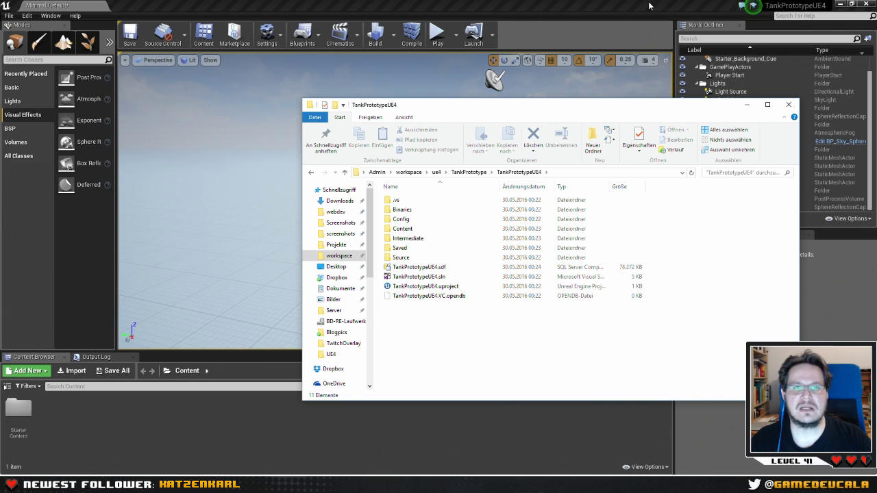
click(840, 4)
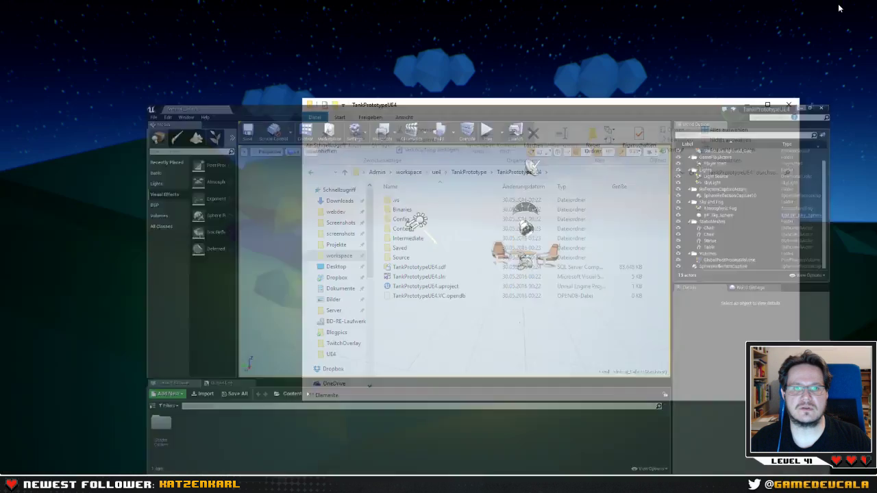
drag(618, 110, 590, 110)
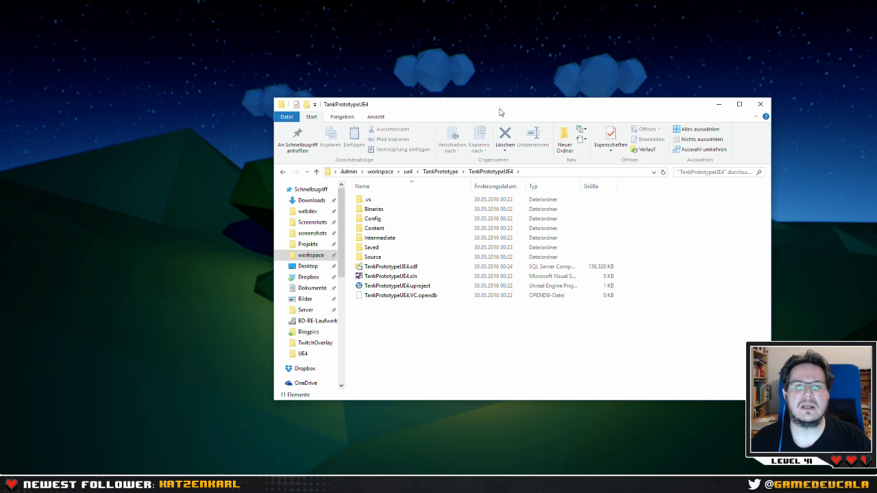
drag(489, 109, 484, 126)
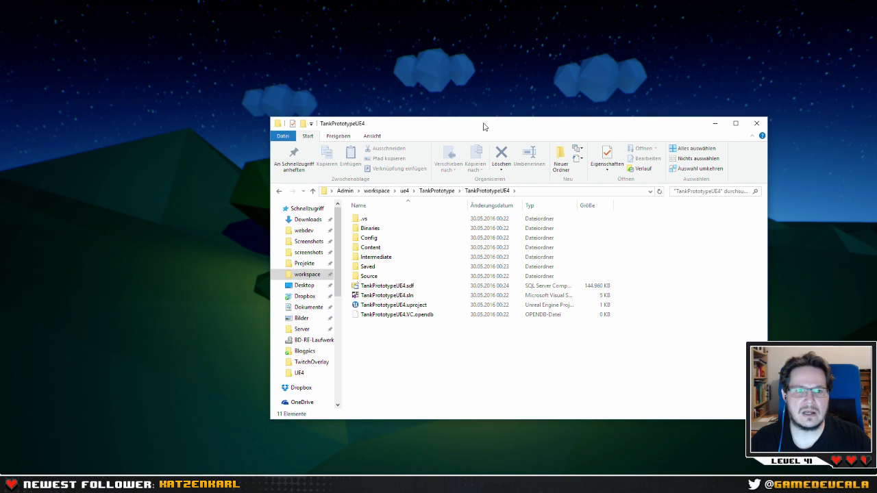
drag(483, 127, 485, 104)
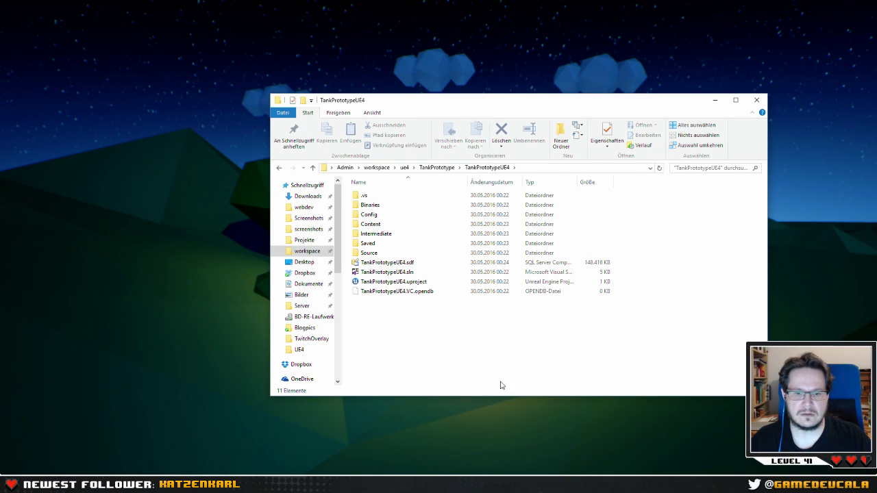
Switch to SourceTree and open the dialog for cloning, adding or creating a repository.
key(alt+Tab)
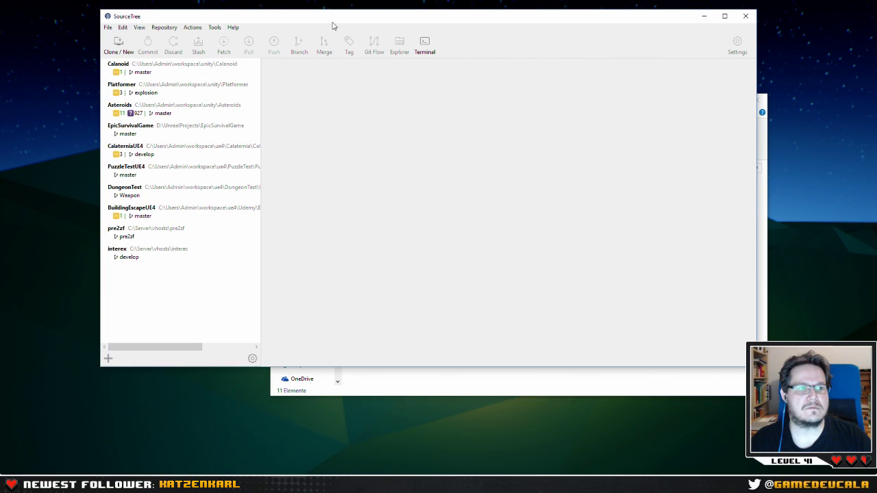
drag(333, 21, 376, 62)
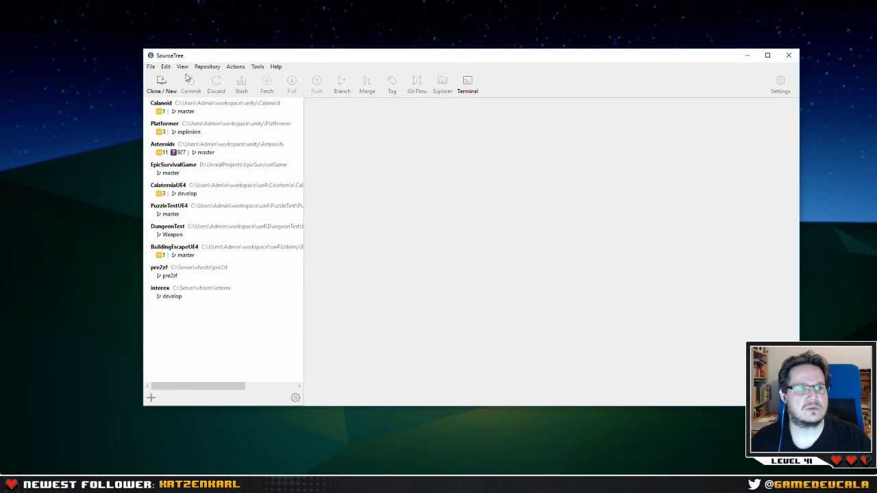
click(150, 67)
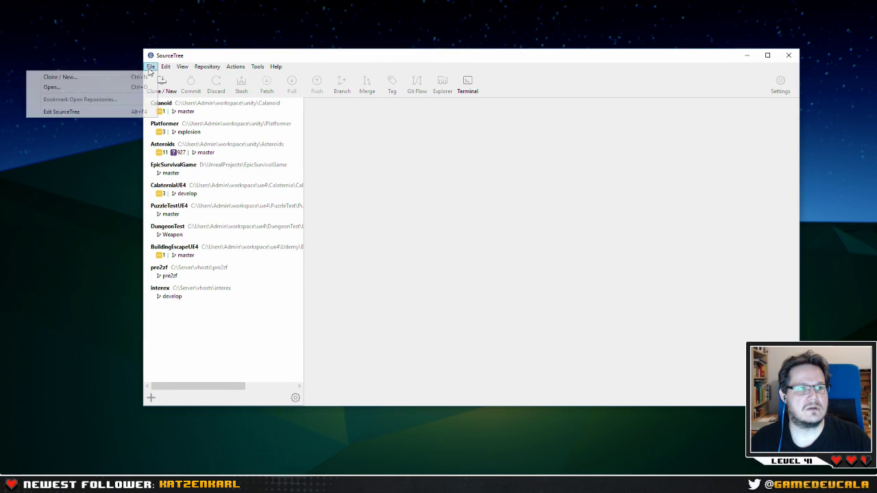
click(227, 58)
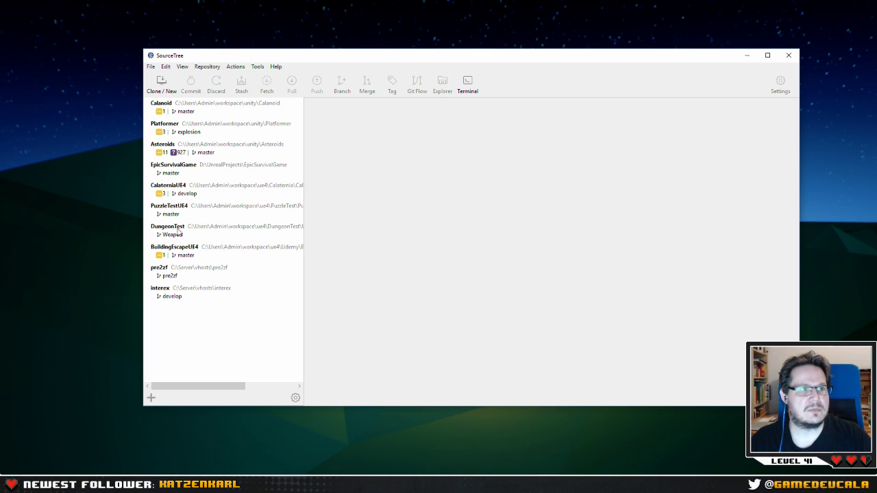
click(159, 83)
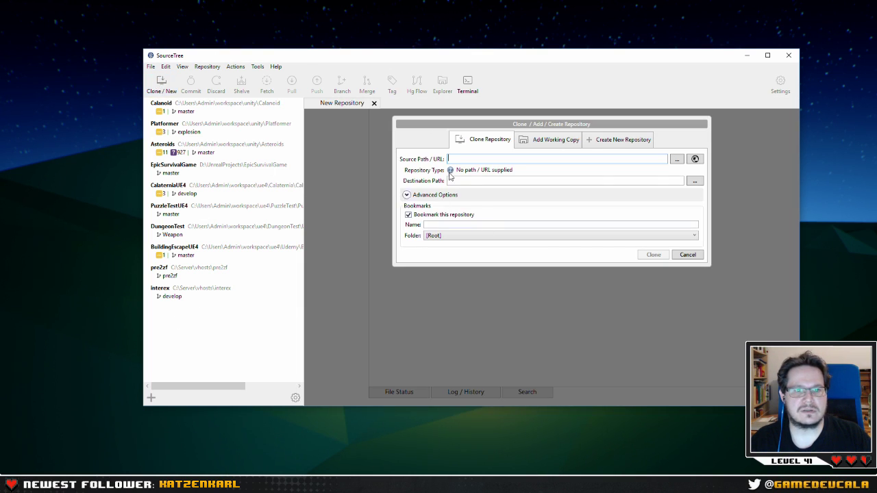
Choose the TankPrototypeUE4 folder under workspace, ue4, TankPrototype as the source path for the repository.
click(678, 160)
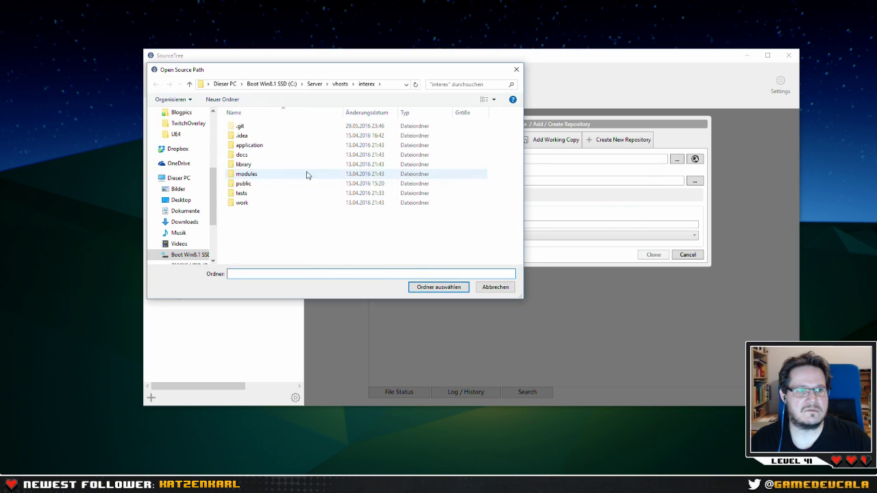
click(340, 85)
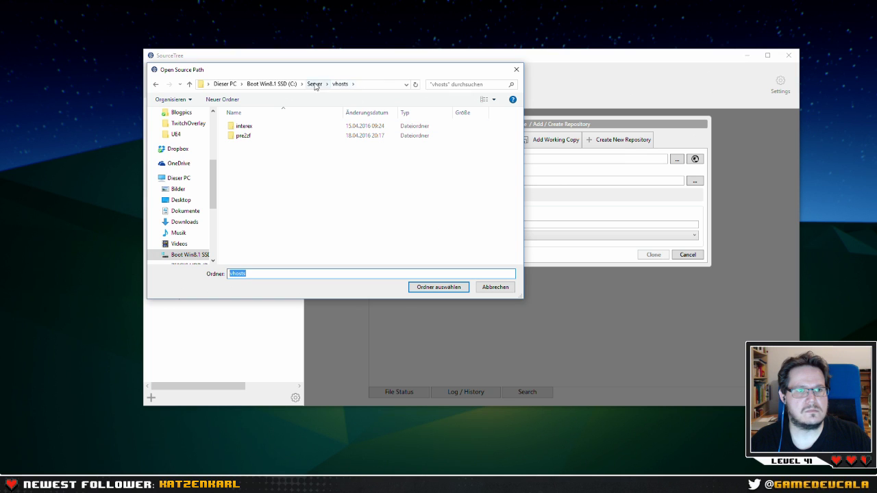
scroll(178, 151, up, 5)
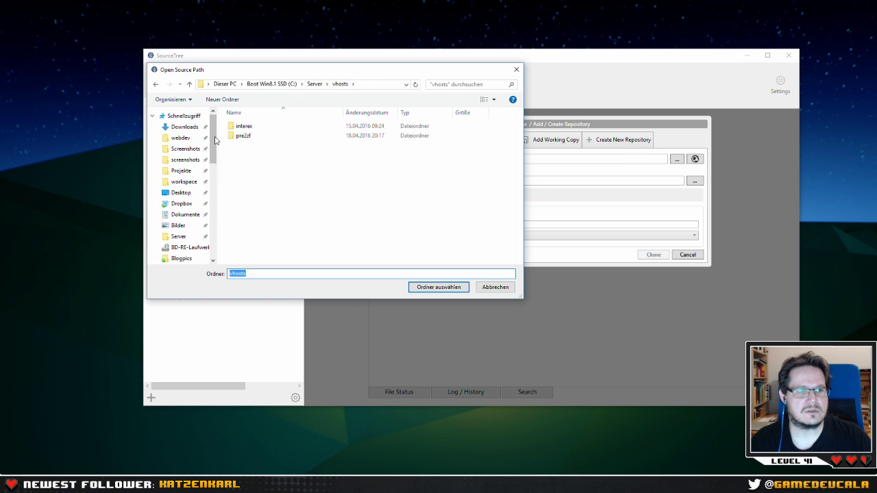
click(183, 181)
double_click(240, 183)
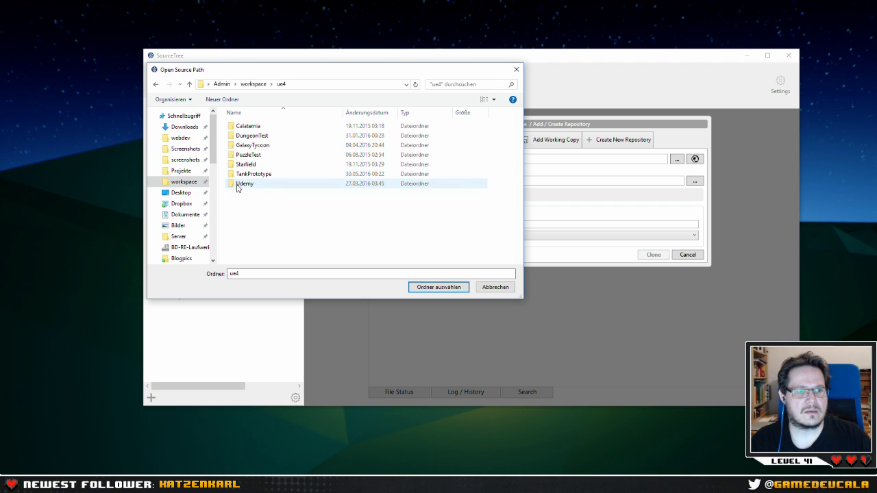
double_click(251, 173)
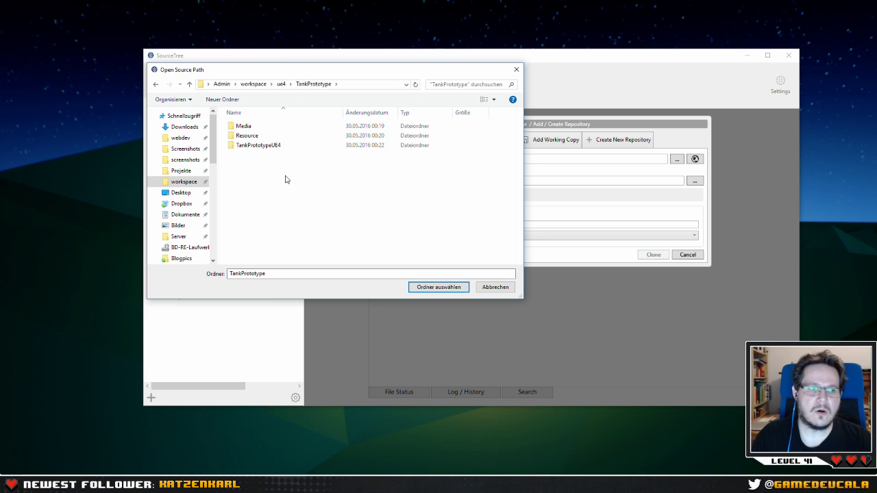
double_click(251, 146)
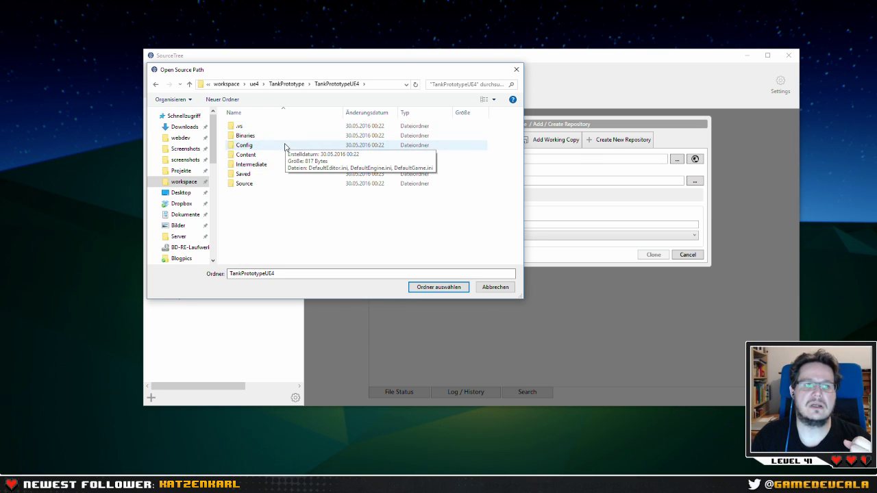
click(286, 84)
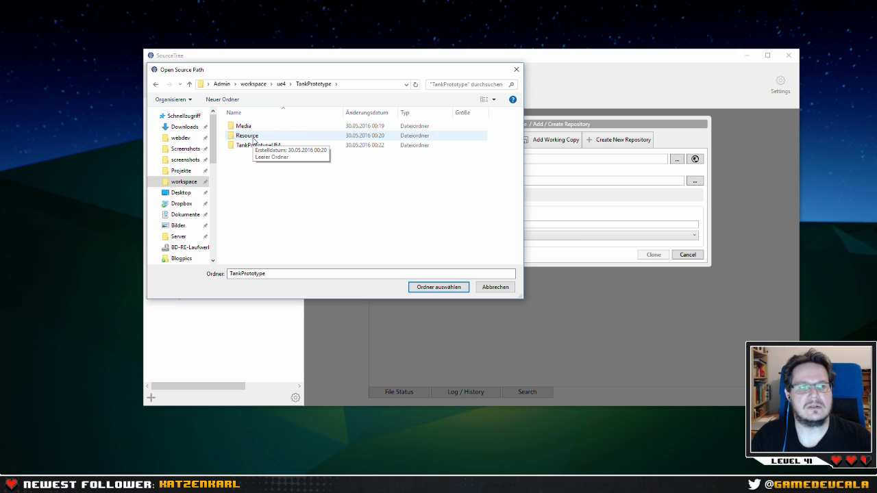
double_click(254, 145)
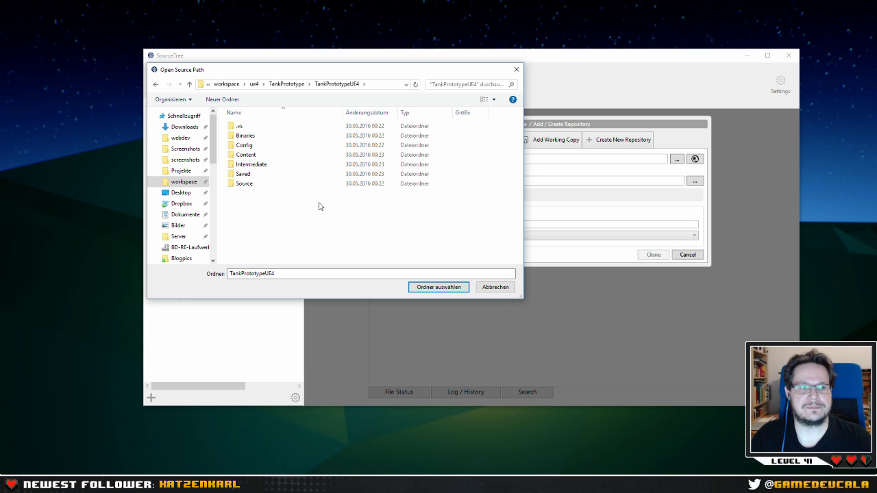
click(420, 288)
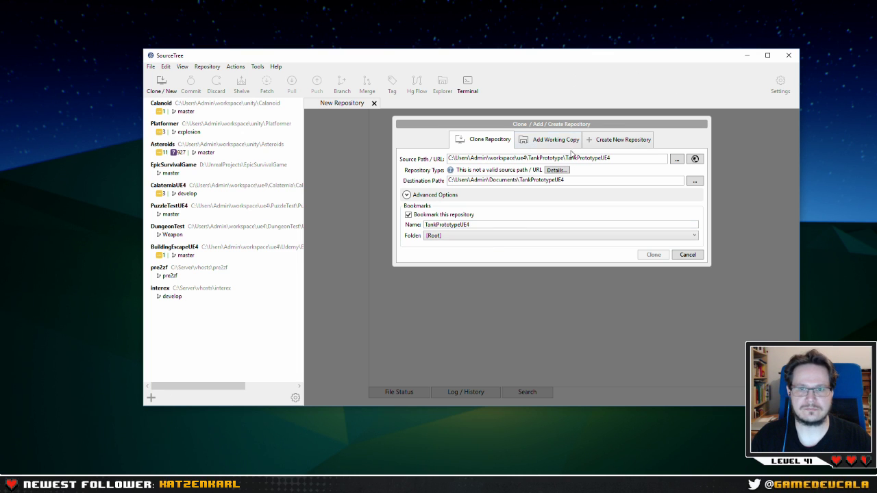
Create a new bookmarked Git repository named TankPrototypeUE4 at the destination C:\Users\Admin\Documents\TankPrototypeUE4.
click(609, 146)
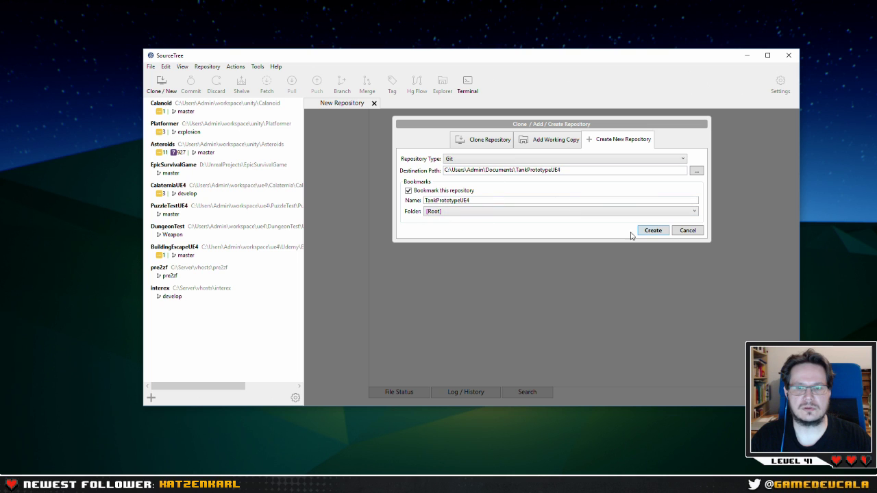
click(653, 231)
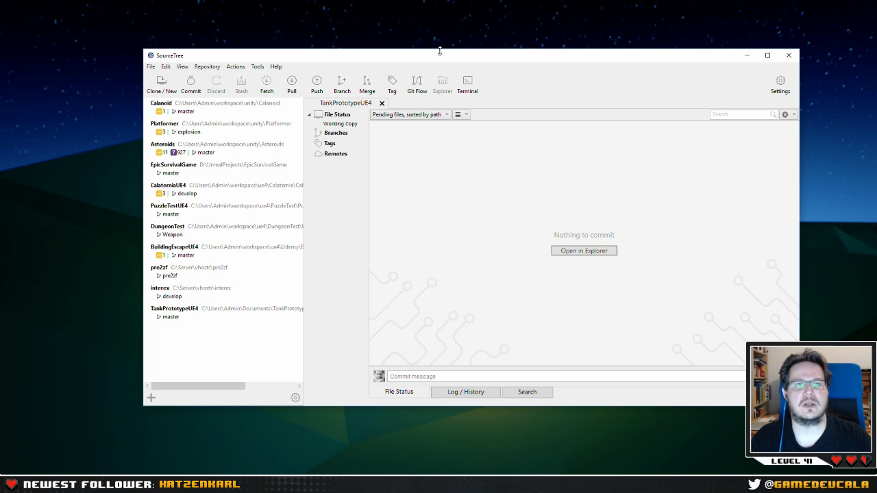
drag(441, 56, 401, 49)
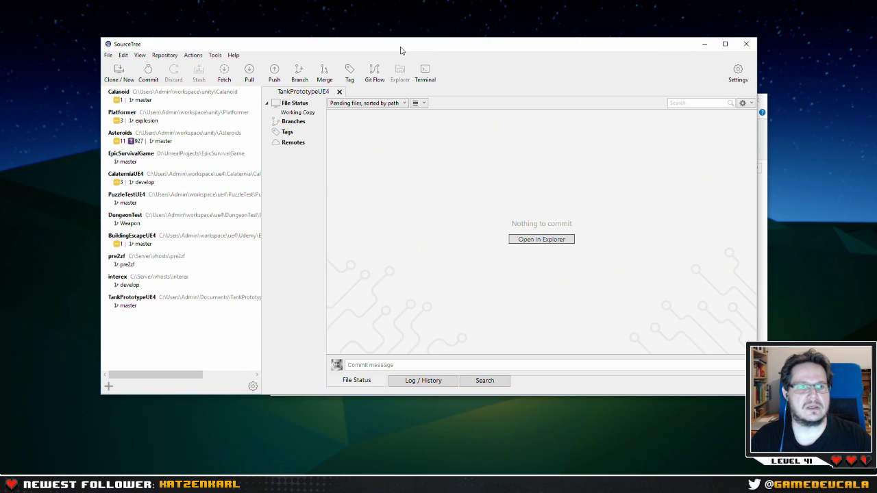
Check the new repository's branches, working copy and file status for pending project files.
click(299, 121)
click(297, 113)
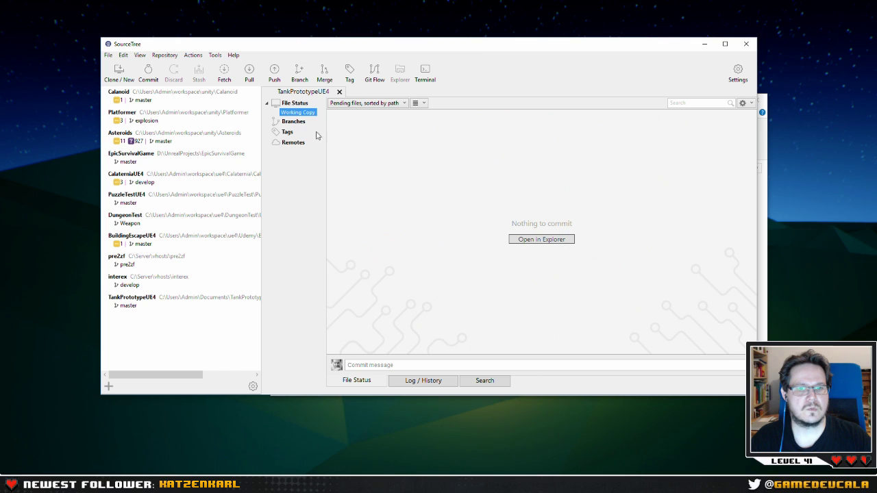
click(294, 104)
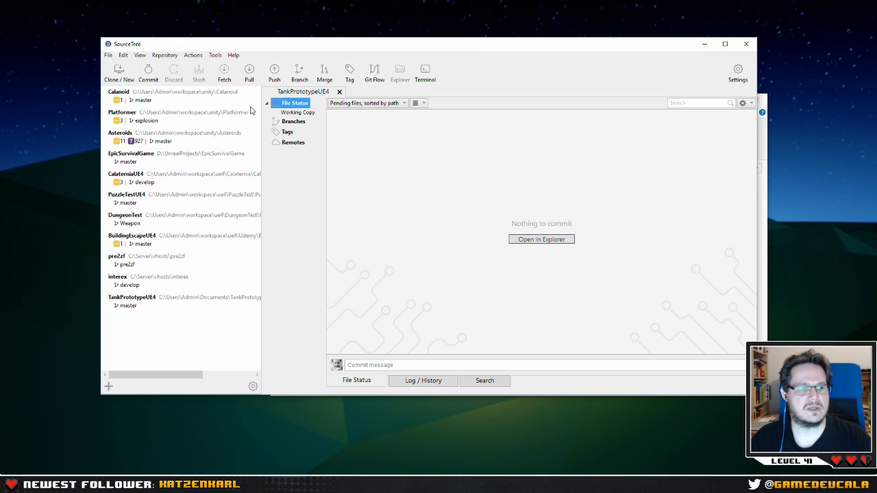
Compare the TankPrototypeUE4 repository bookmark with the full path of the project folder under workspace, ue4, TankPrototype in File Explorer.
click(130, 301)
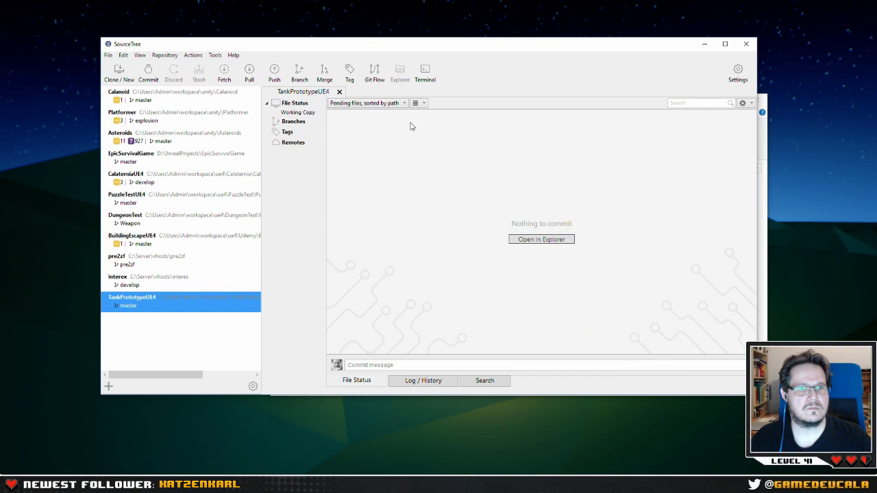
key(ctrl+shift+o)
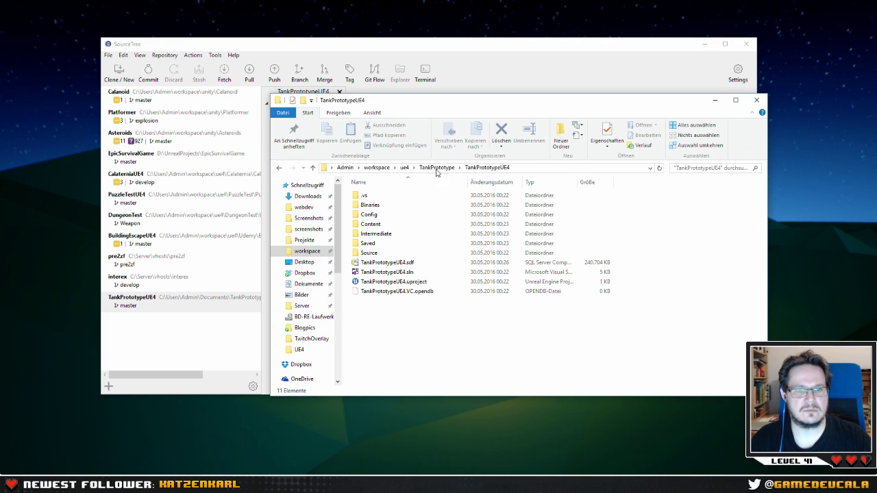
drag(512, 113, 530, 148)
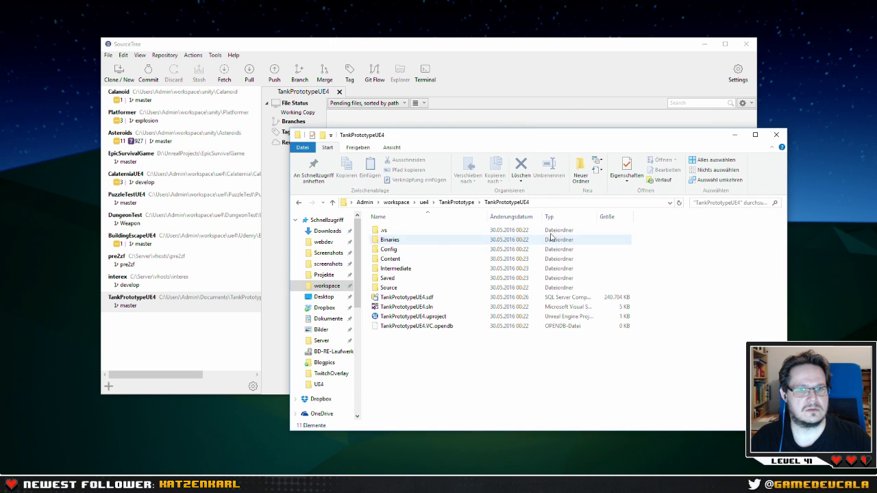
click(573, 202)
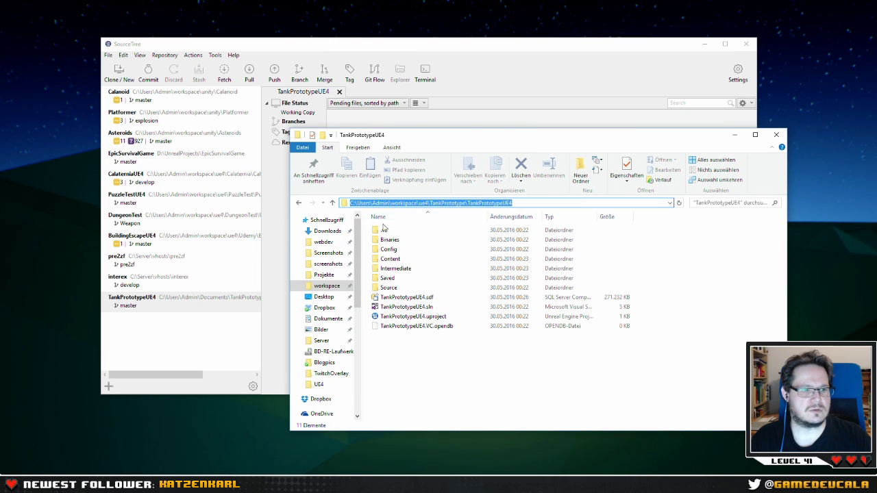
click(206, 332)
click(168, 298)
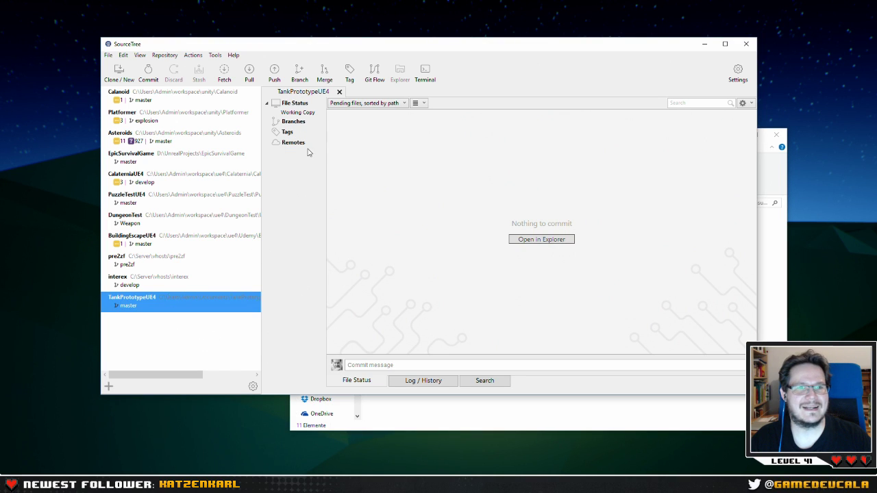
Close the TankPrototypeUE4 repository stored under Documents and delete its entry from the bookmarked repositories.
click(340, 92)
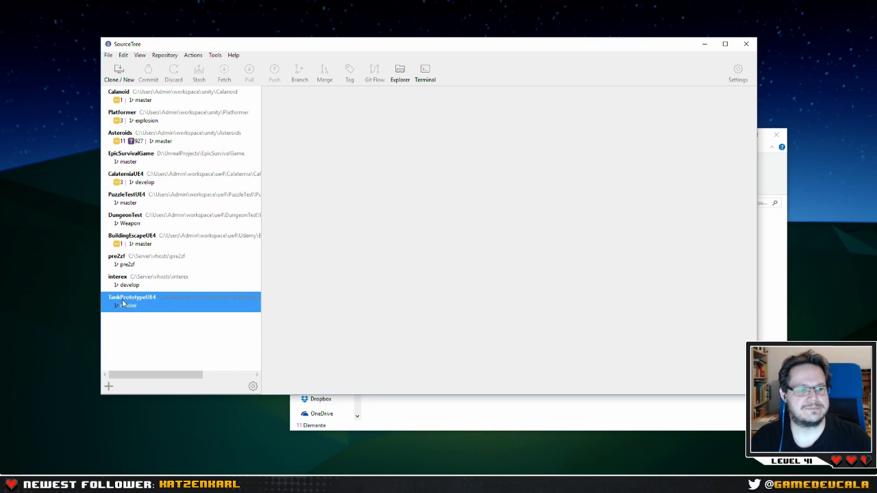
right_click(124, 306)
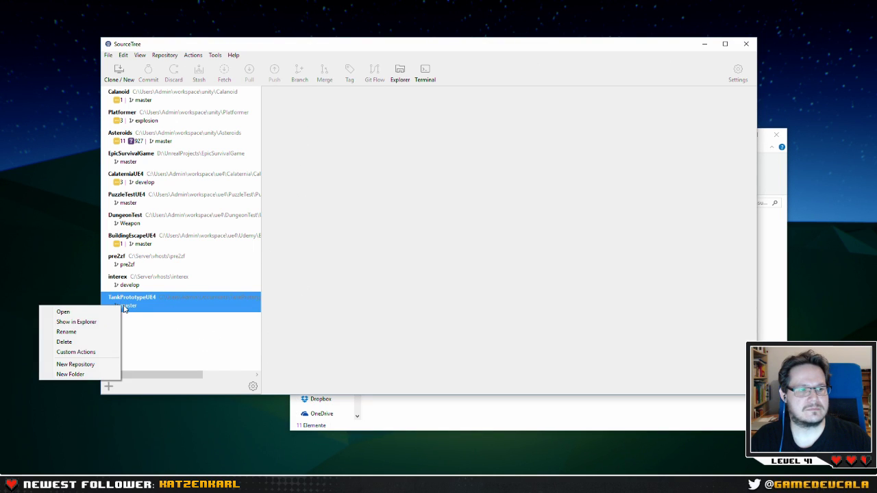
click(81, 342)
click(376, 258)
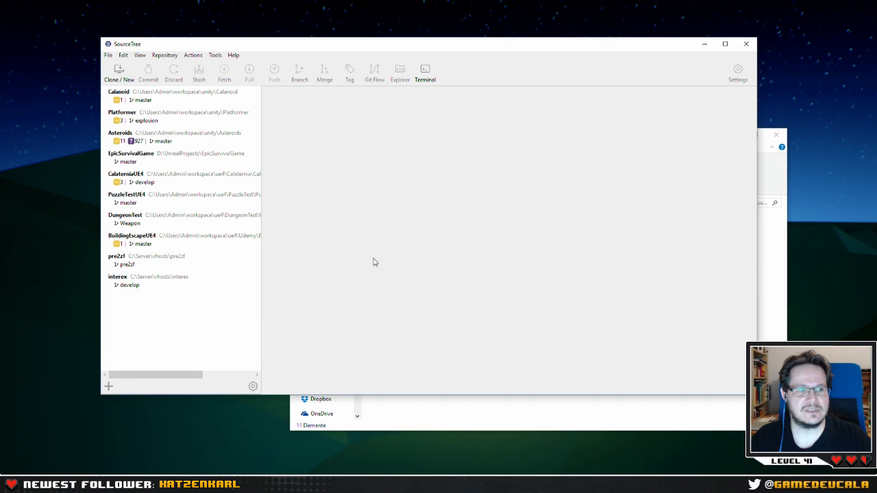
Create a new bookmarked Git repository named TankPrototypeUE4 at C:\Users\Admin\workspace\ue4\TankPrototype\TankPrototypeUE4.
click(118, 73)
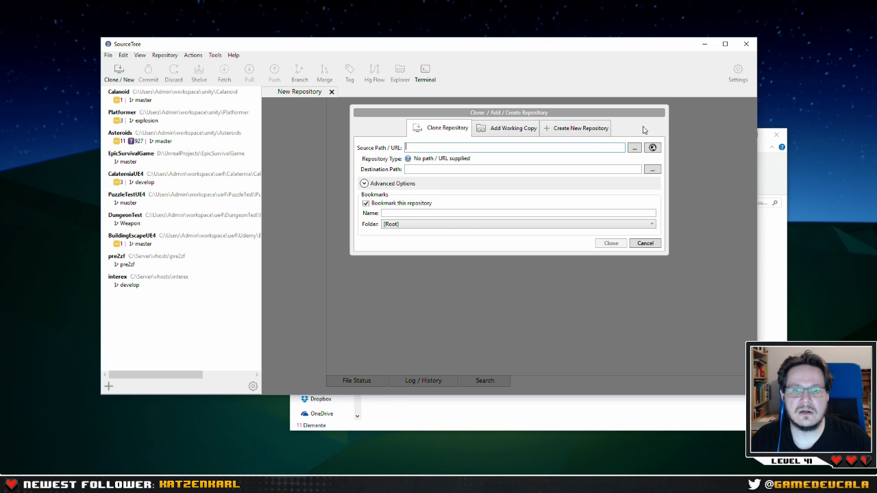
click(593, 131)
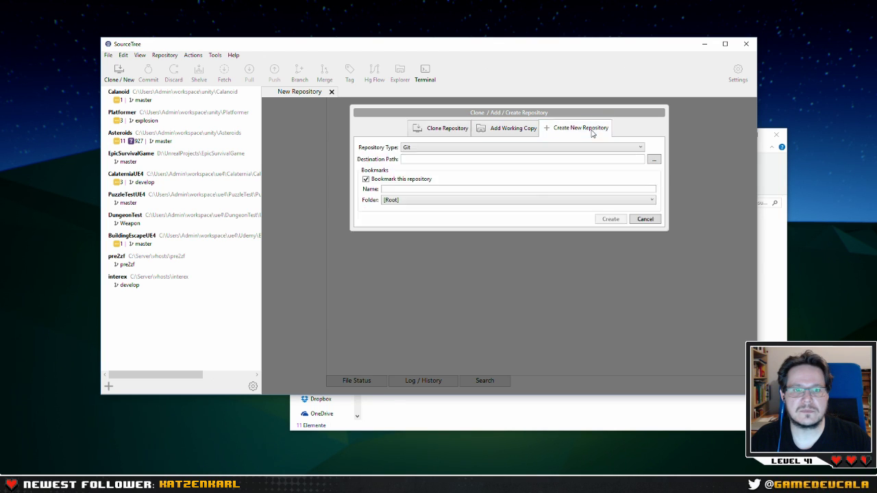
click(654, 159)
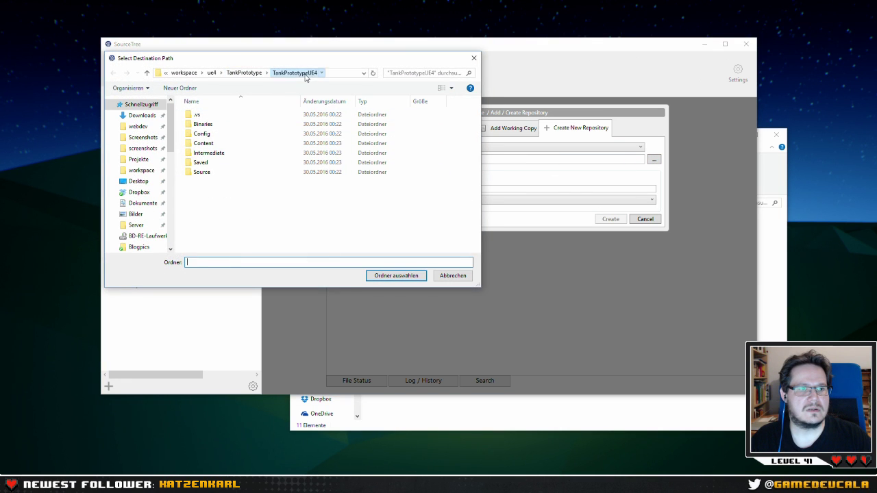
click(393, 276)
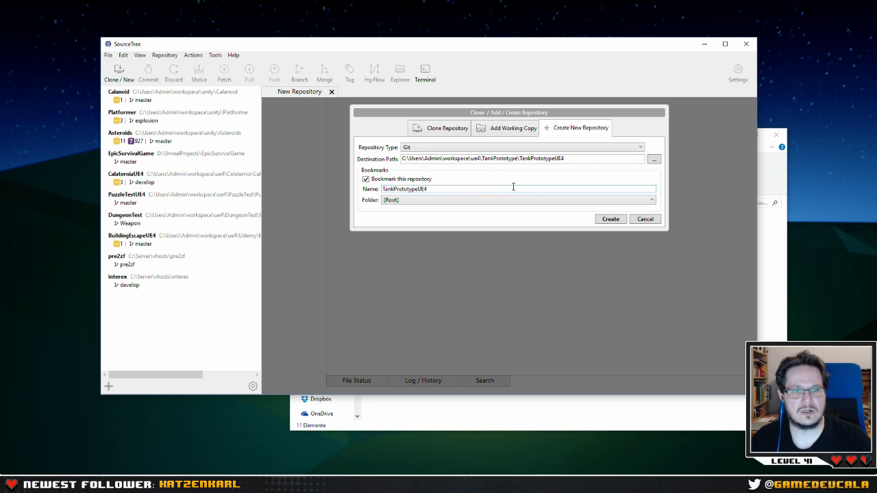
click(610, 219)
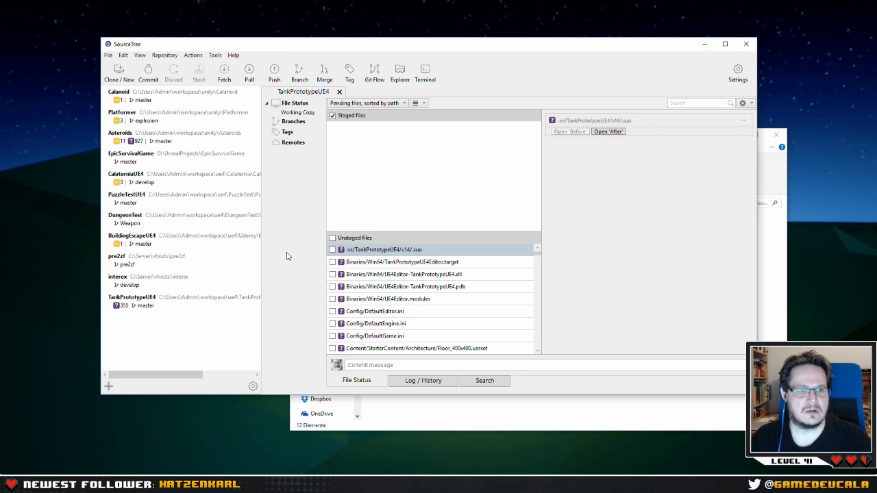
Switch to File Explorer and open the UE4 folder of the DungeonTest project under workspace, ue4.
click(473, 426)
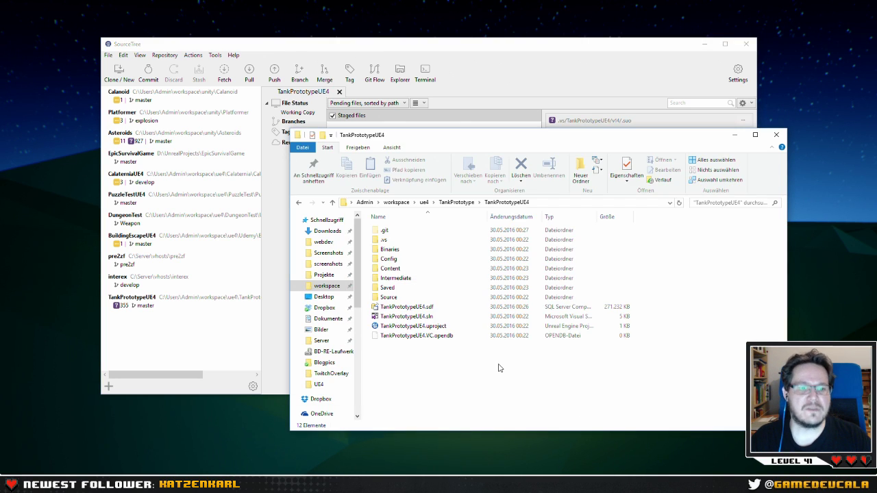
drag(493, 144, 537, 156)
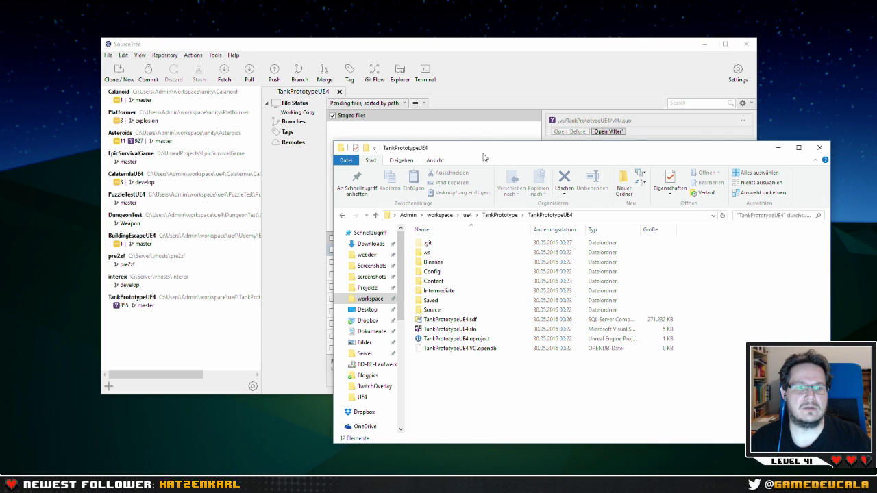
drag(483, 153, 418, 143)
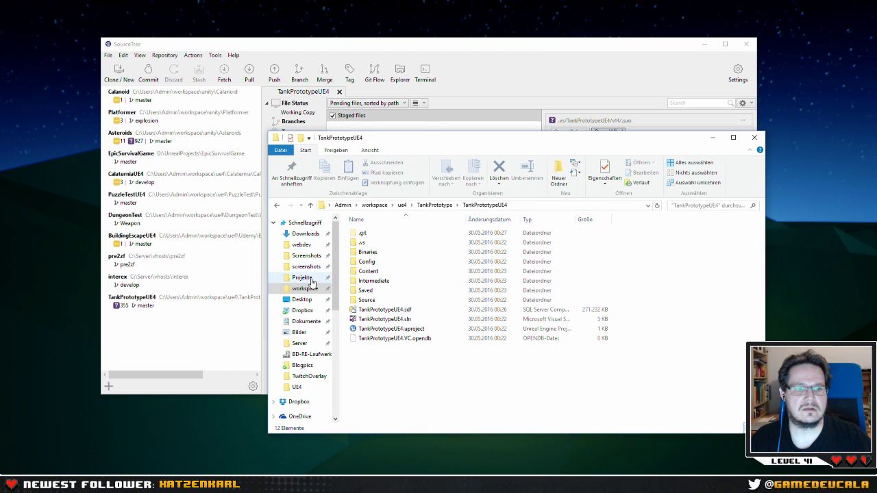
click(402, 205)
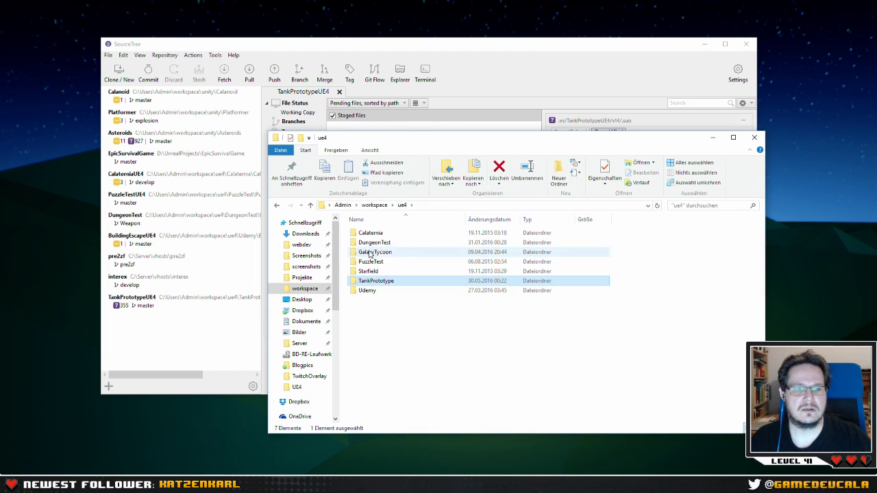
double_click(368, 243)
double_click(376, 263)
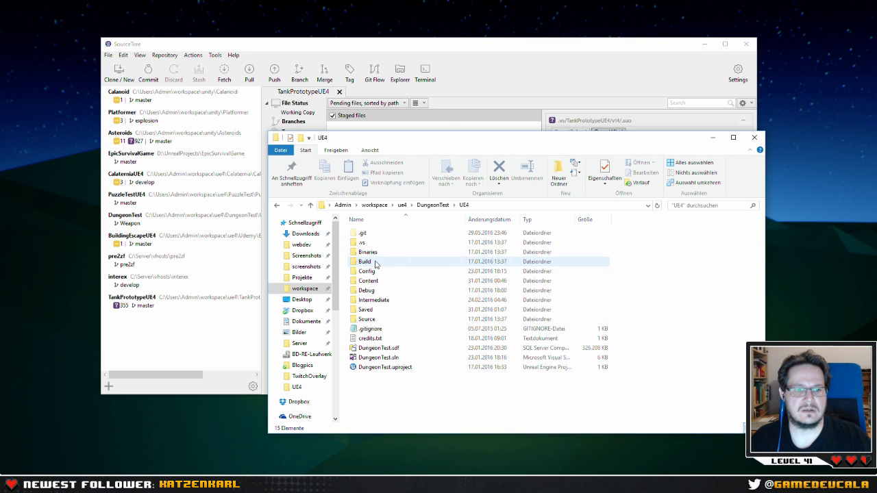
Review the ignore rules in the DungeonTest project's .gitignore file from start to end, and close the file.
click(374, 330)
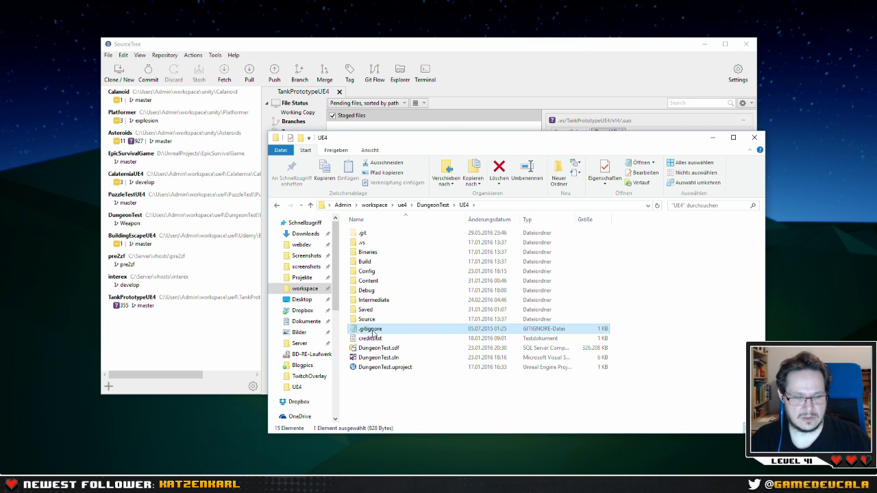
double_click(373, 329)
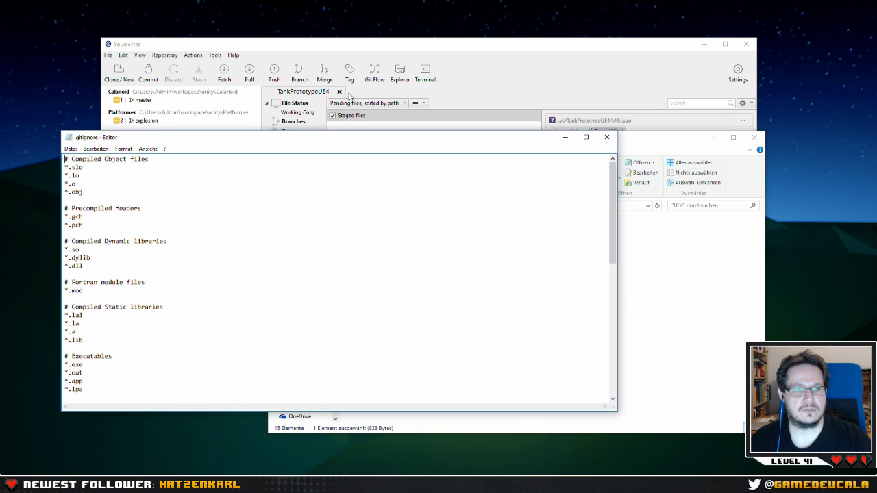
drag(313, 146, 456, 42)
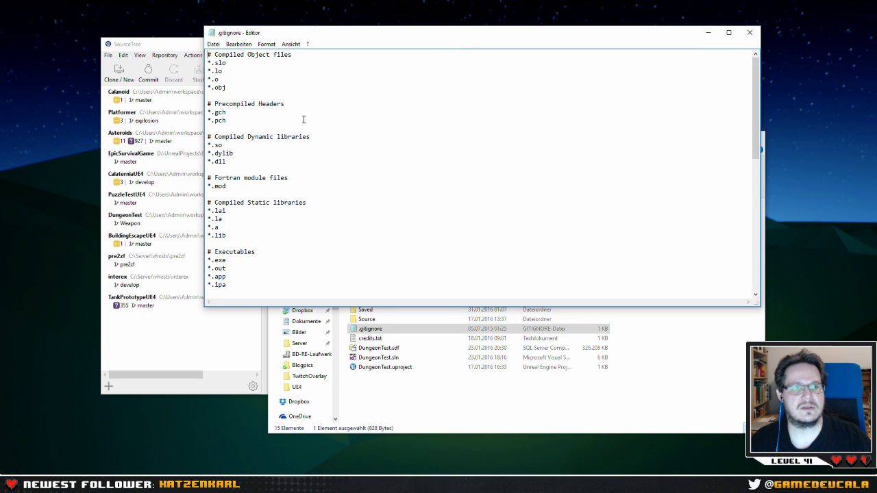
drag(757, 86, 779, 216)
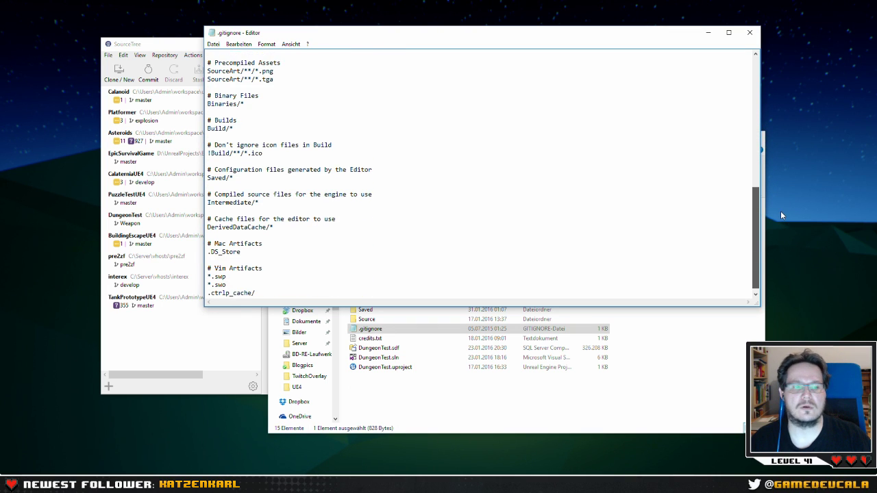
drag(777, 239, 776, 239)
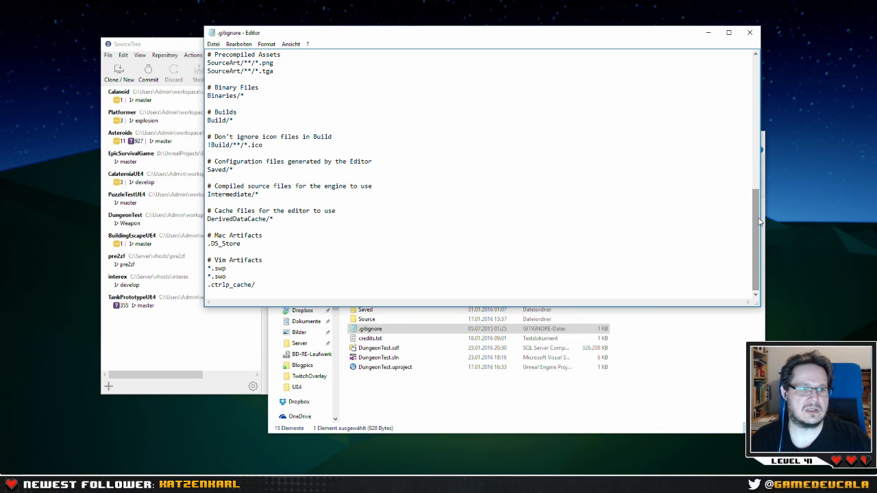
drag(756, 219, 736, 71)
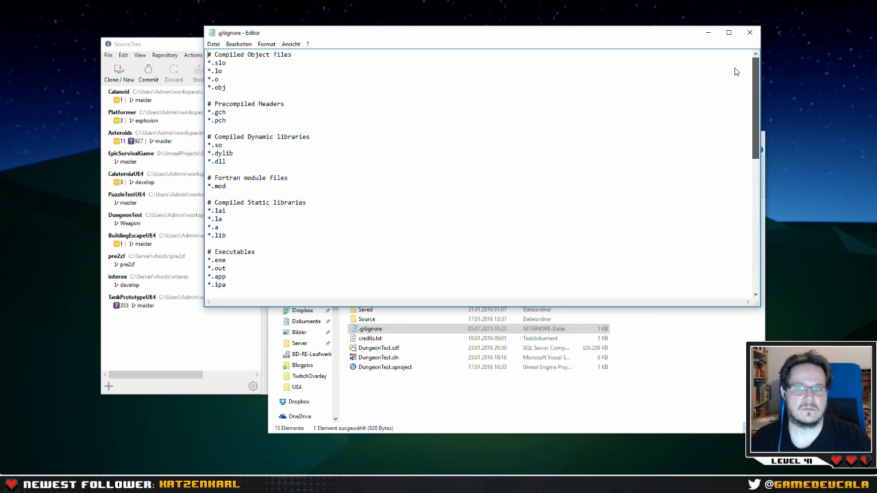
click(749, 33)
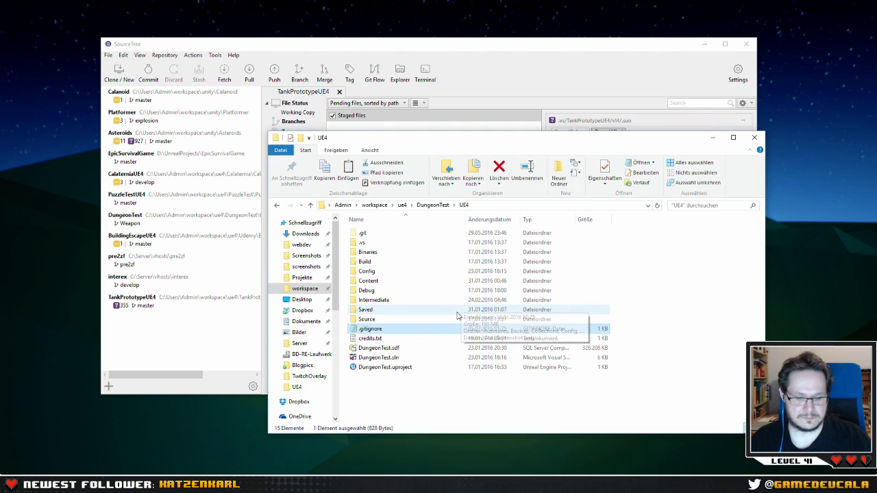
Copy the .gitignore file from DungeonTest's UE4 folder into the TankPrototypeUE4 project folder.
click(402, 205)
double_click(376, 281)
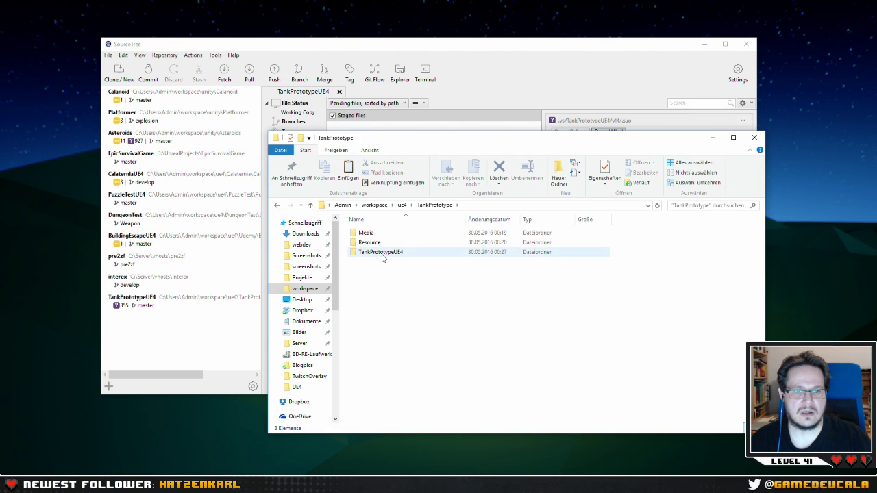
double_click(382, 252)
key(ctrl+v)
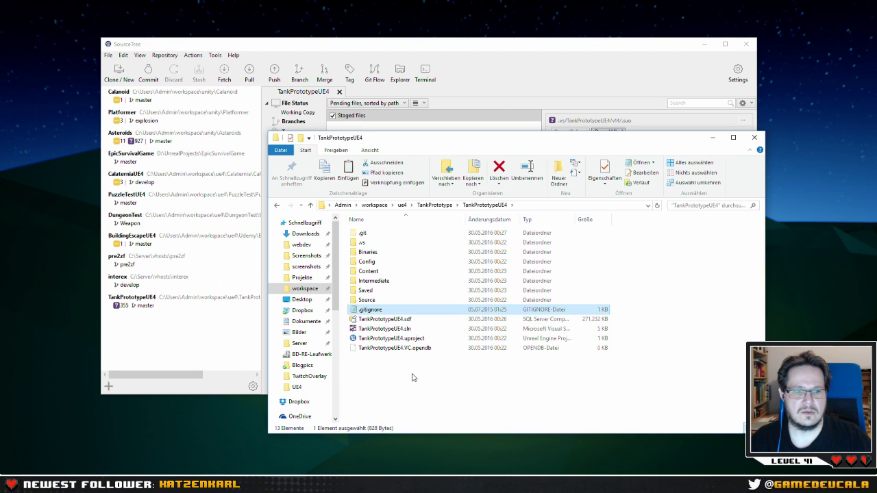
click(450, 382)
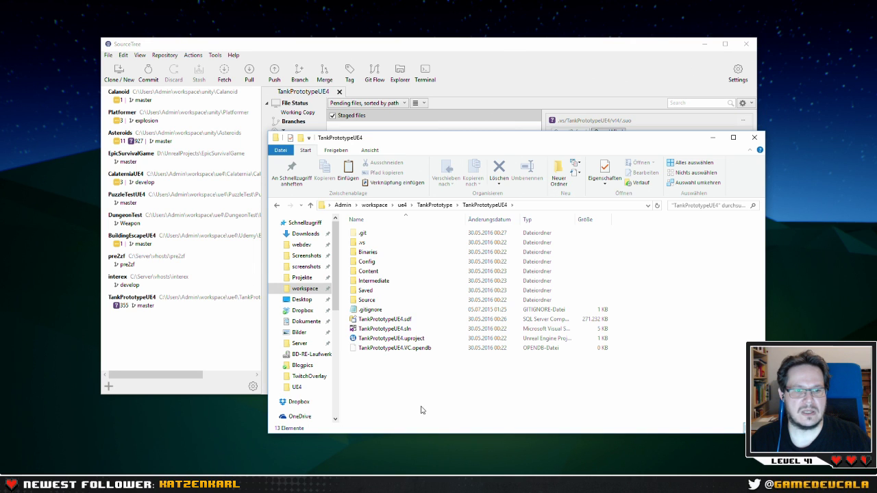
Create a new text document named credits.txt in the TankPrototypeUE4 project folder.
right_click(402, 390)
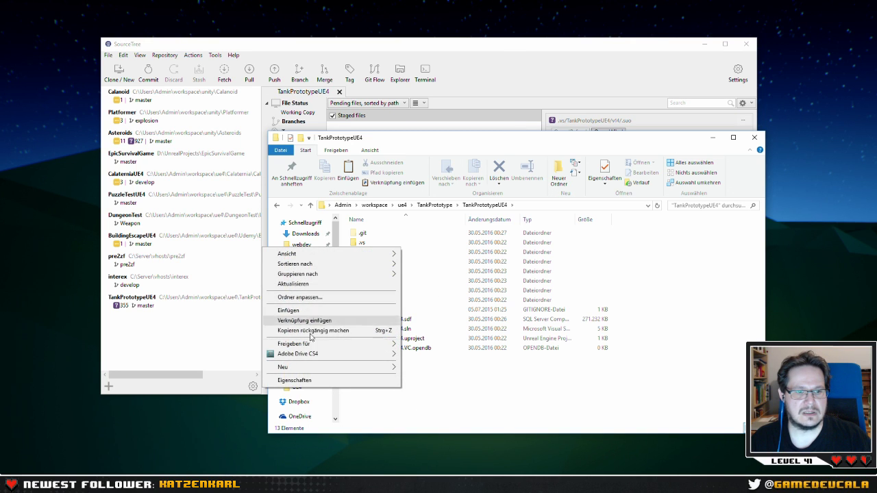
mouse_move(308, 367)
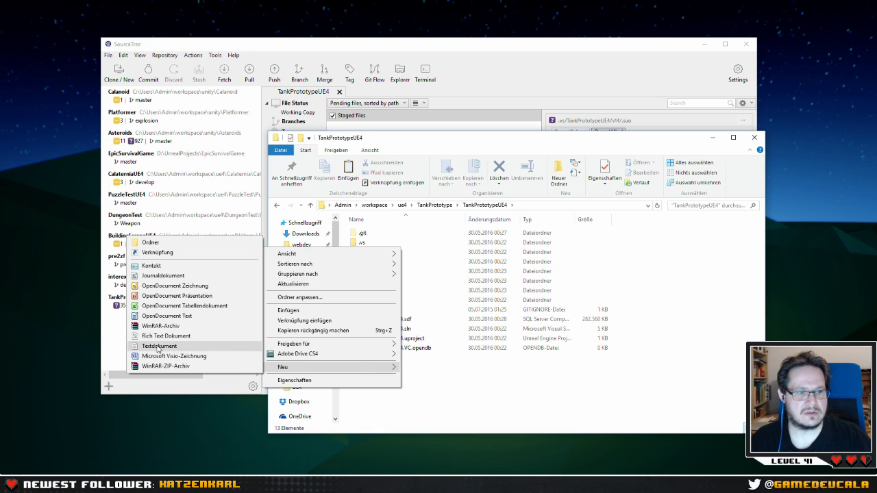
click(159, 347)
text(credits)
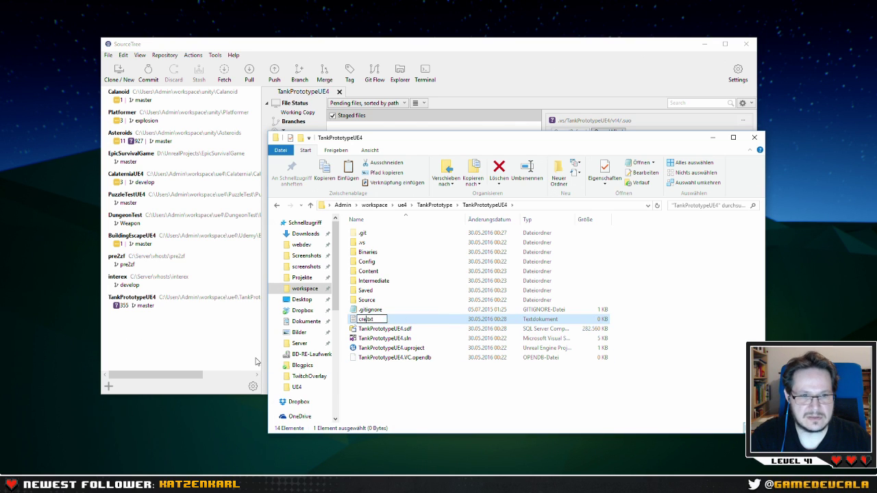
key(Return)
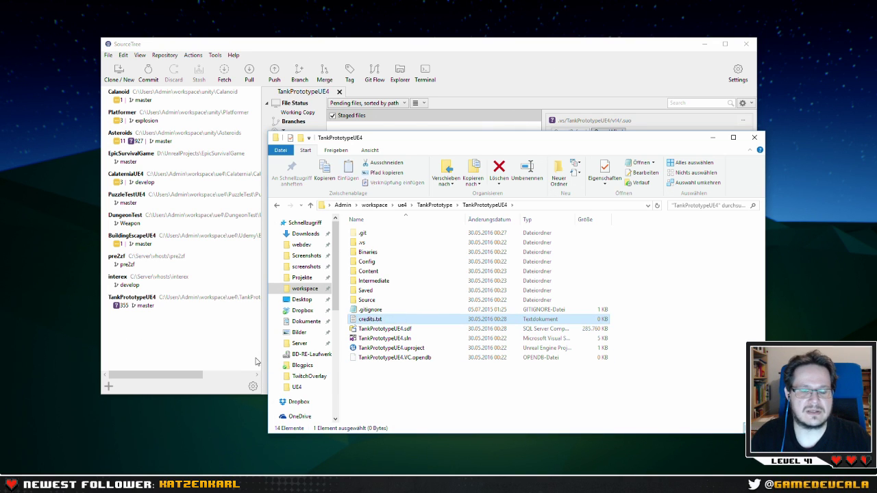
Open credits.txt, enter the line "#all external credits" followed by a line break, save the file and close it.
double_click(370, 320)
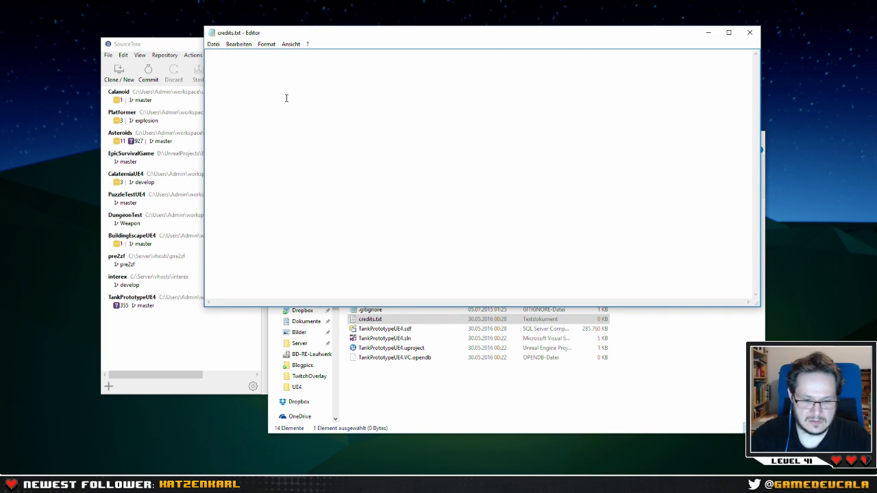
text(#all)
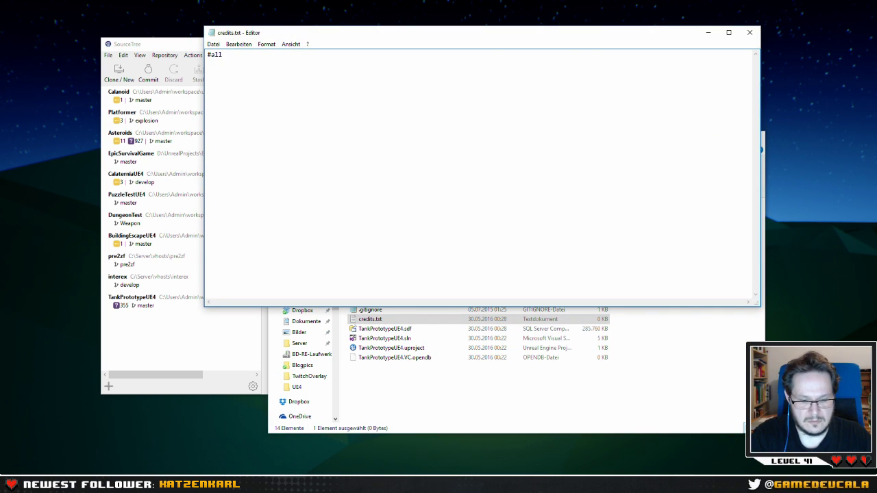
text( external )
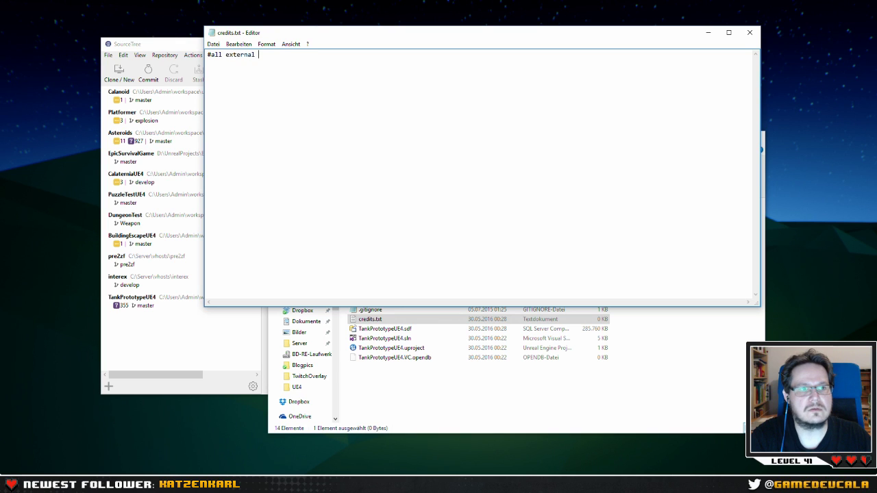
text(credits)
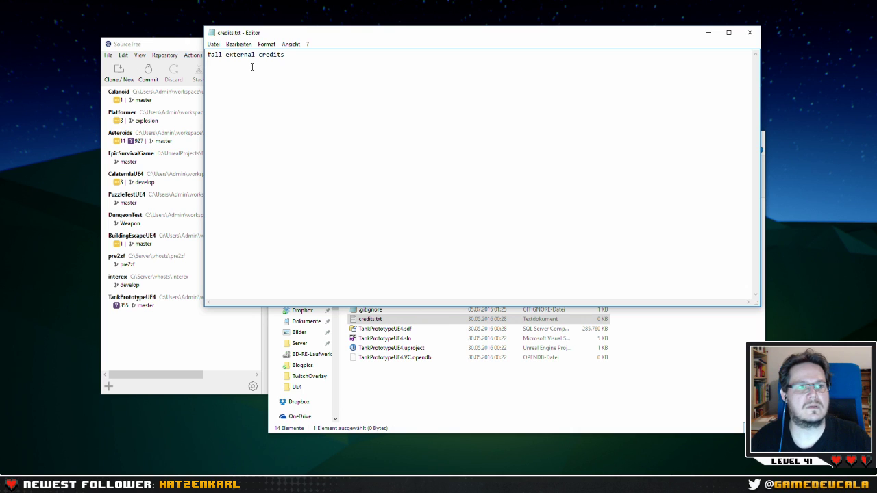
key(Return)
click(213, 44)
click(197, 74)
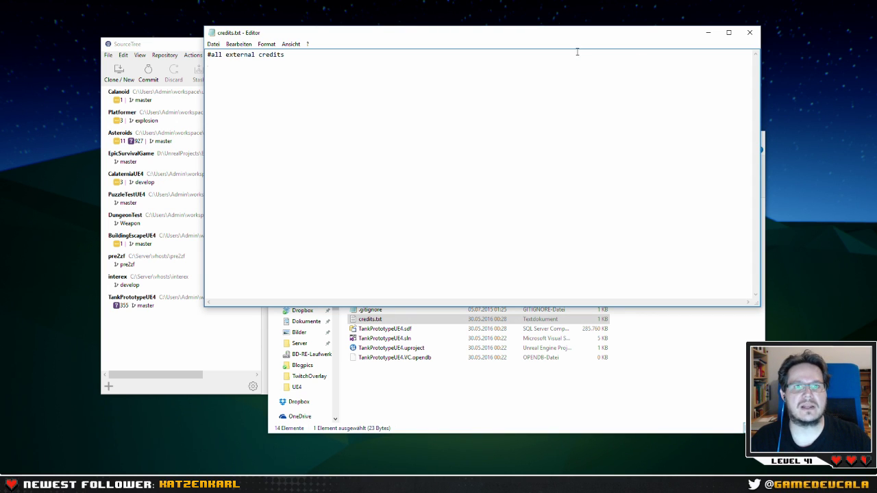
drag(557, 36, 541, 20)
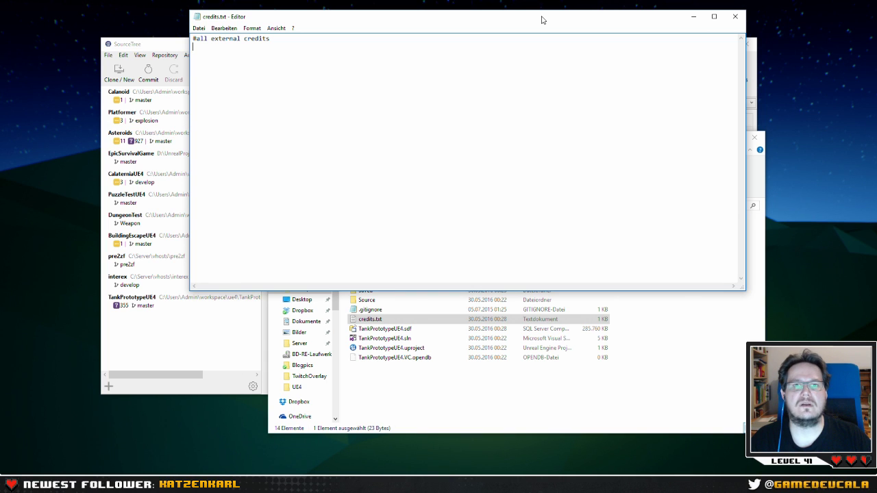
drag(542, 19, 585, 21)
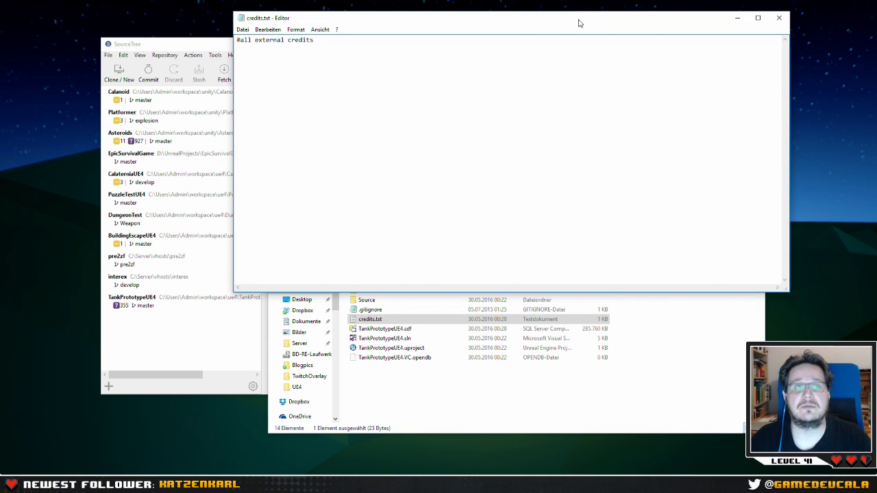
drag(604, 21, 614, 24)
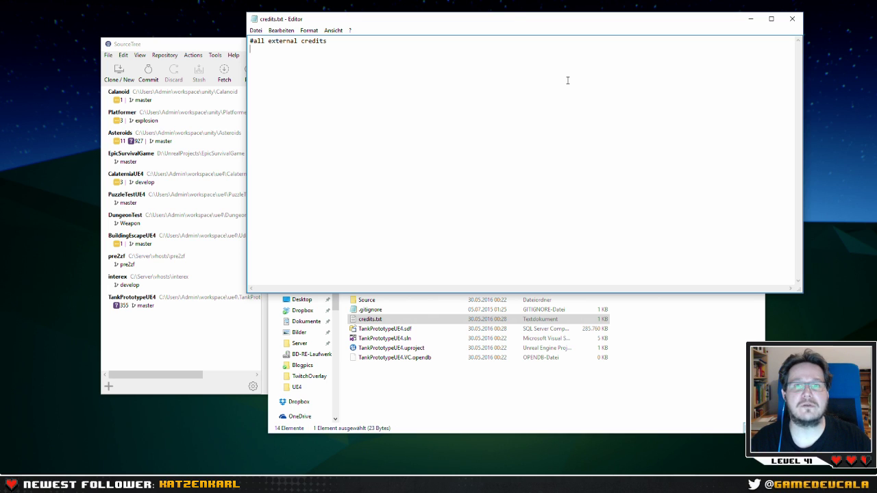
mouse_move(638, 26)
mouse_down()
mouse_move(650, 26)
mouse_move(641, 25)
mouse_up()
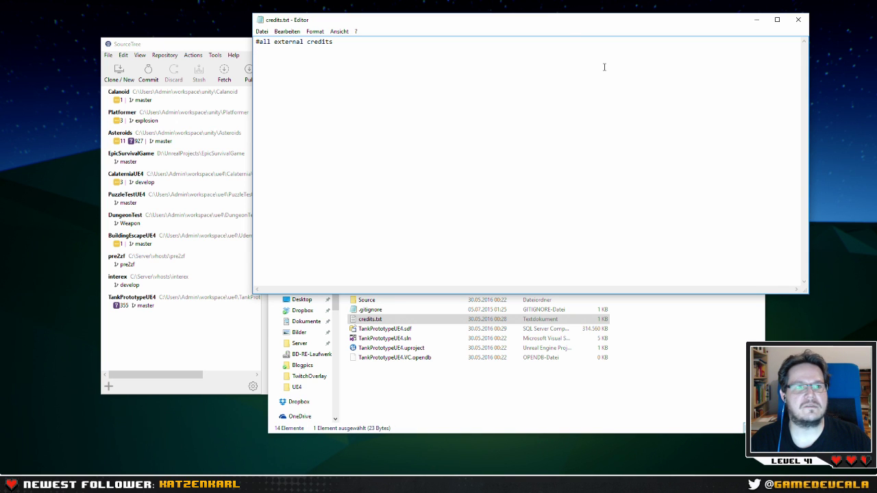
click(798, 19)
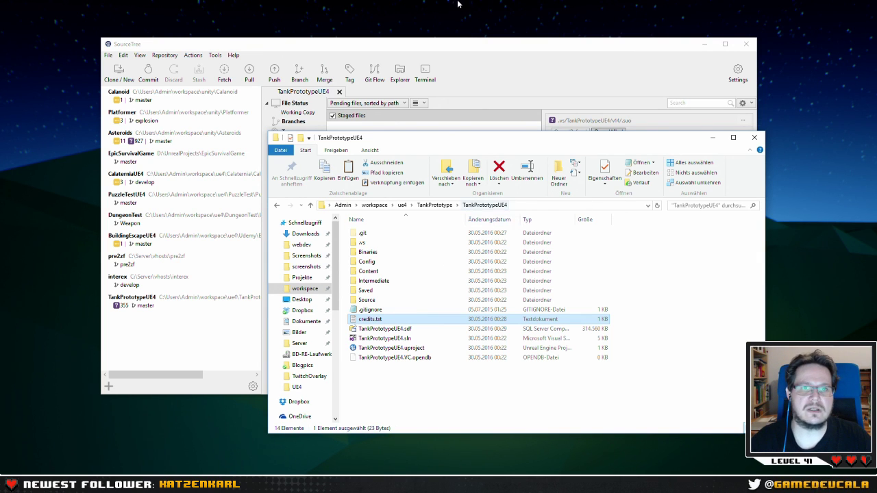
Switch to SourceTree, stage the .gitignore file in TankPrototypeUE4 and check the remaining unstaged files.
click(510, 52)
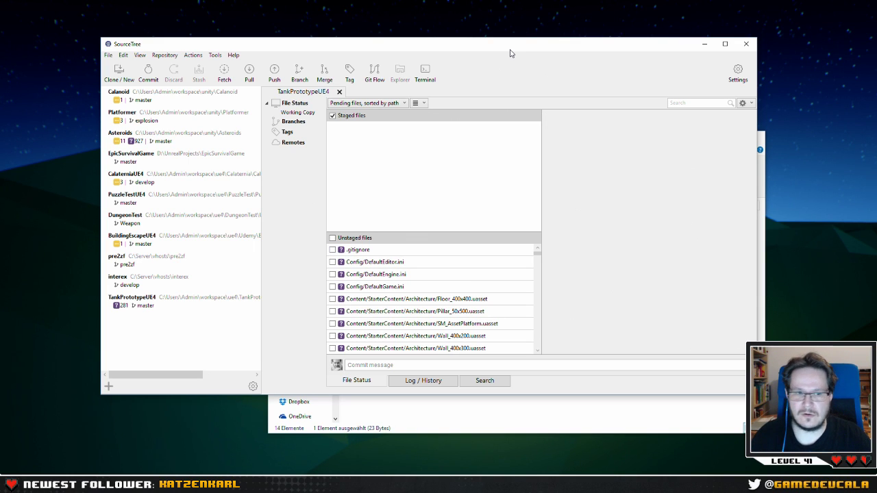
click(332, 249)
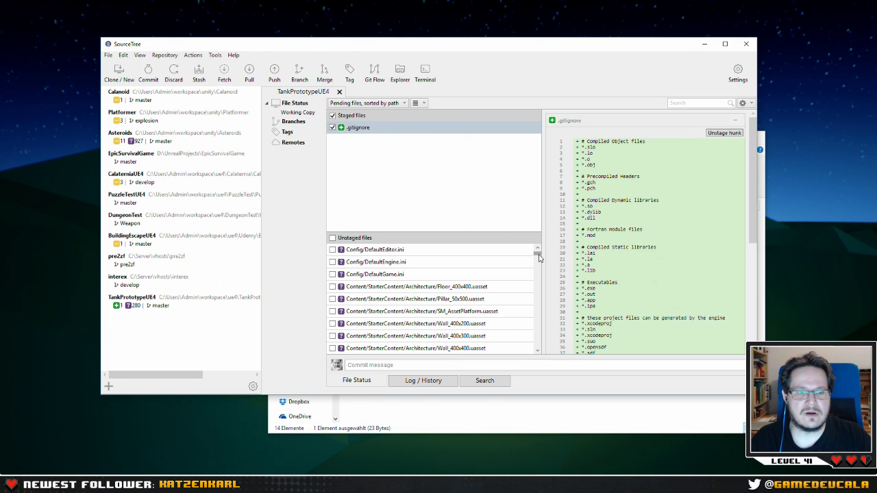
scroll(536, 253, down, 2)
scroll(537, 253, up, 2)
mouse_move(539, 252)
mouse_down()
mouse_move(548, 358)
mouse_move(552, 244)
mouse_up()
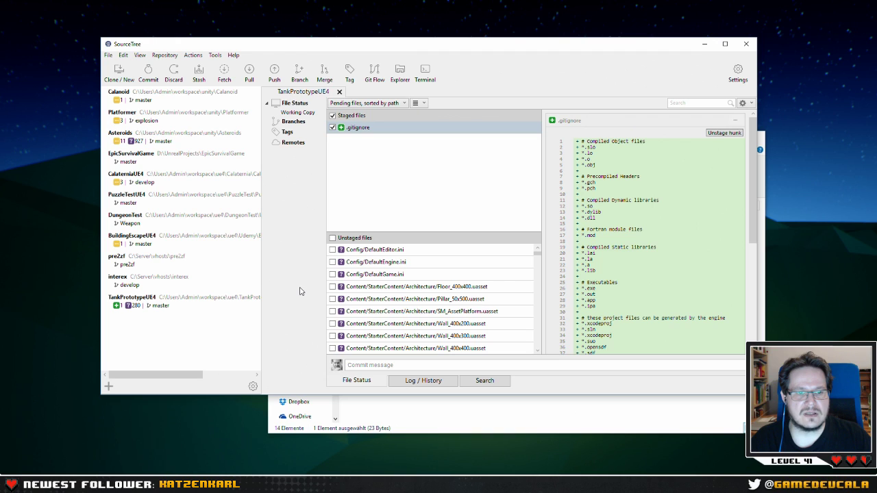
click(401, 293)
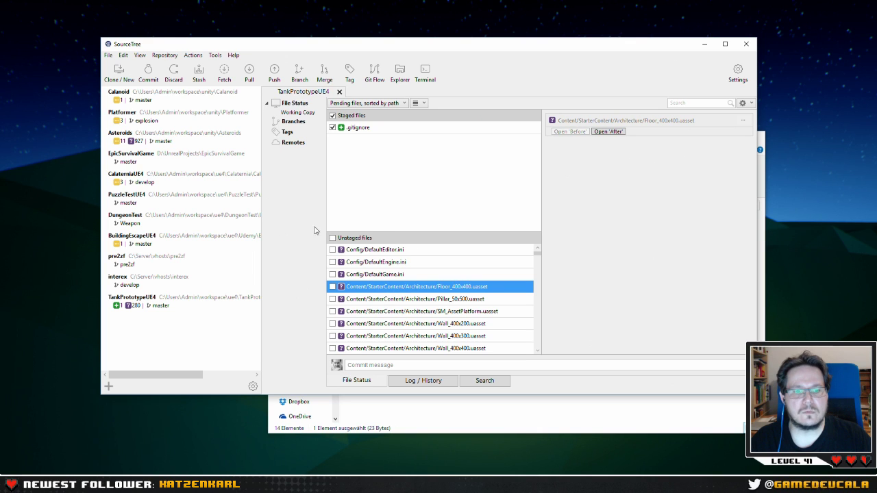
Switch to the Unreal Editor, show the folder tree in the Content Browser and open the StarterContent folder.
click(402, 411)
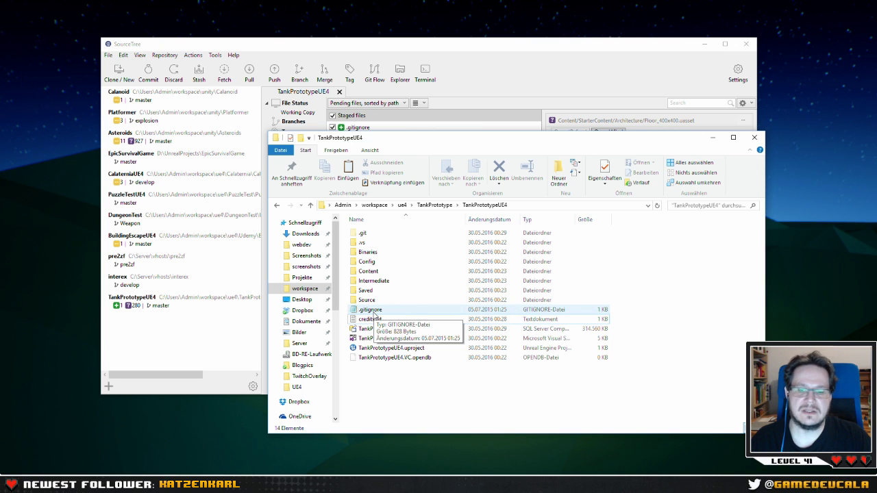
click(510, 485)
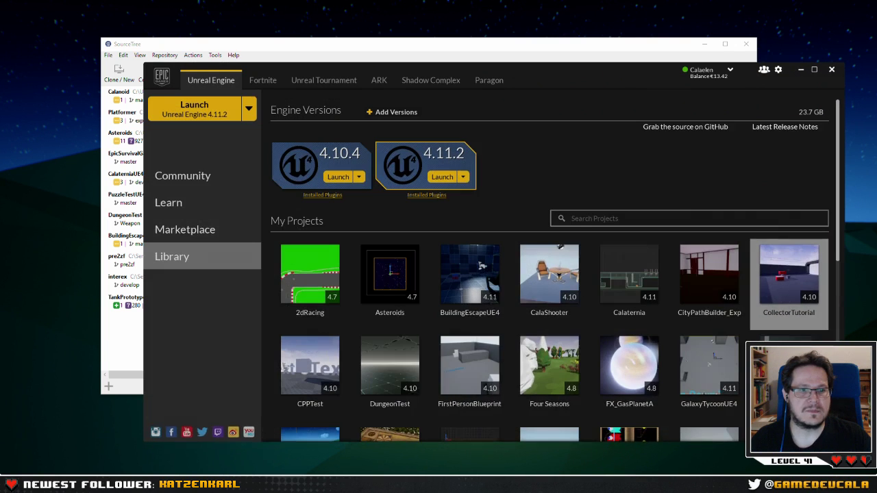
click(511, 485)
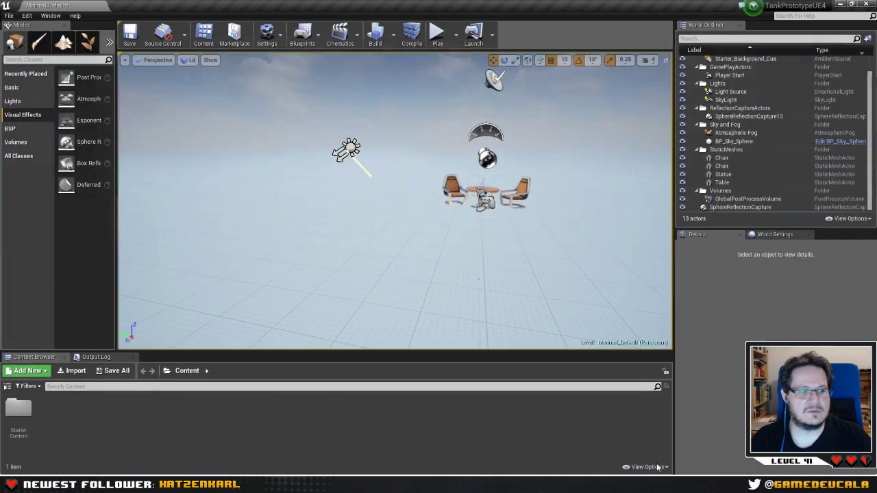
click(7, 386)
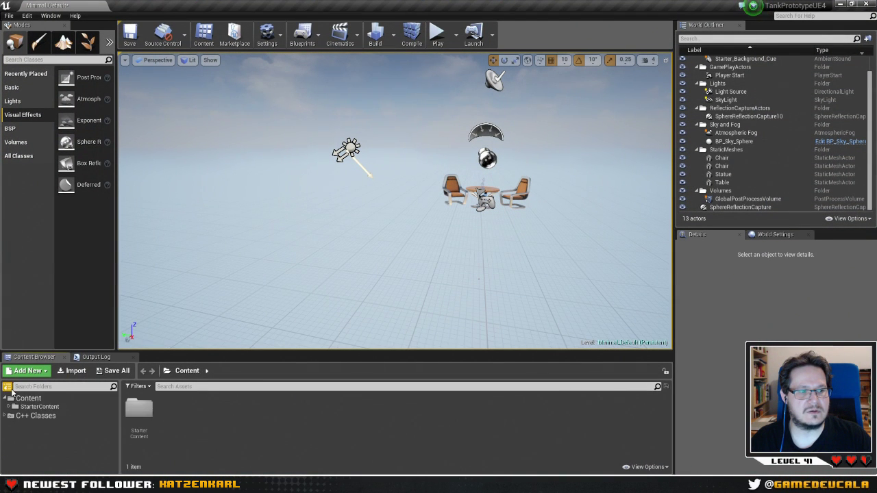
click(55, 407)
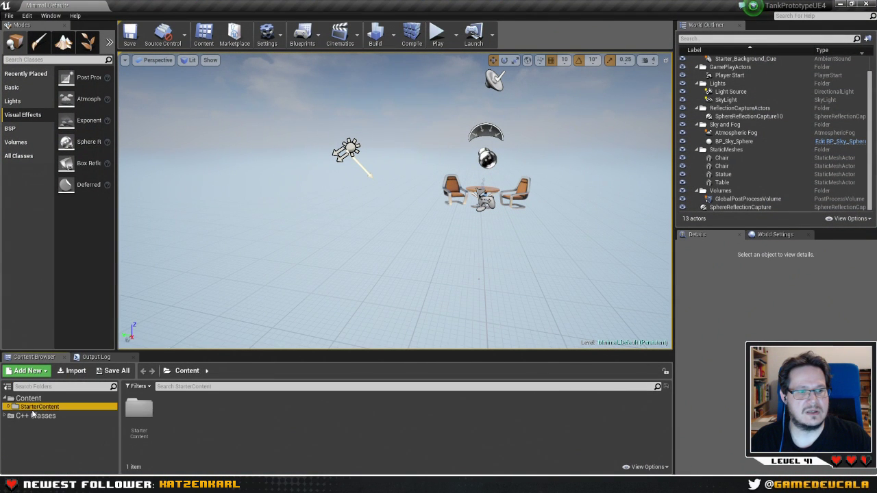
View the content packs that can be added to the project, close the dialog without adding any, and minimize the editor.
click(43, 373)
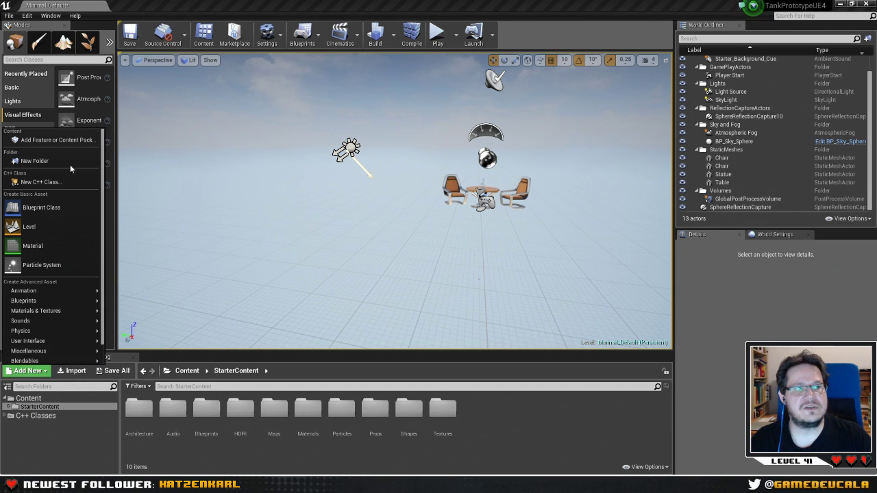
click(57, 140)
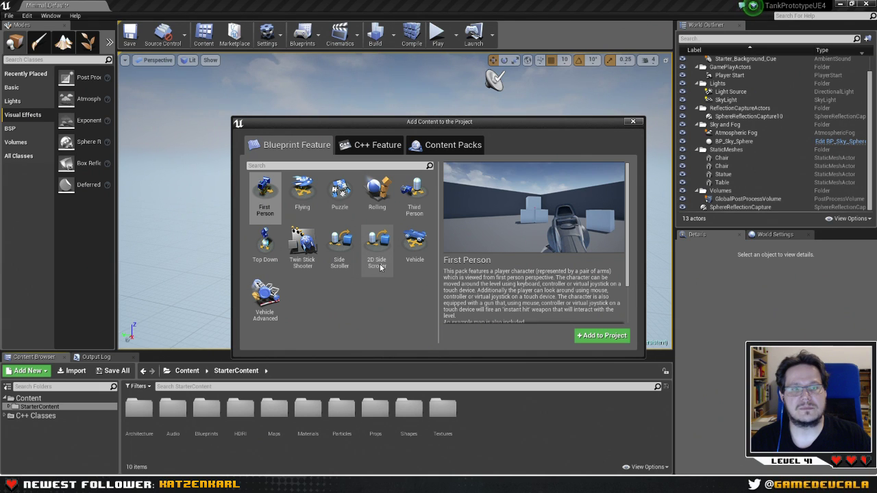
click(449, 145)
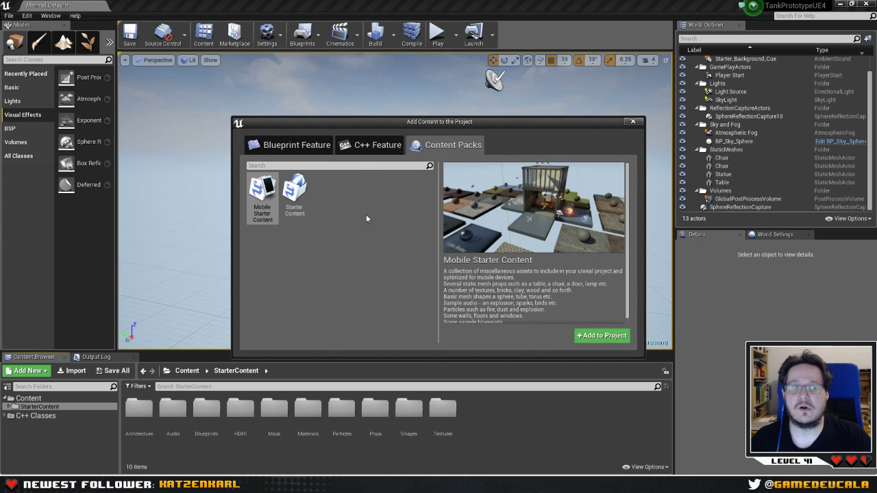
click(632, 122)
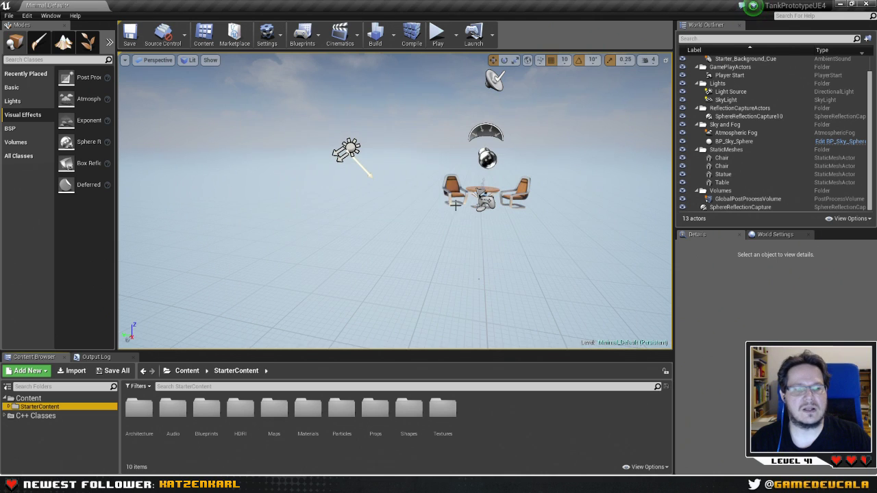
click(841, 6)
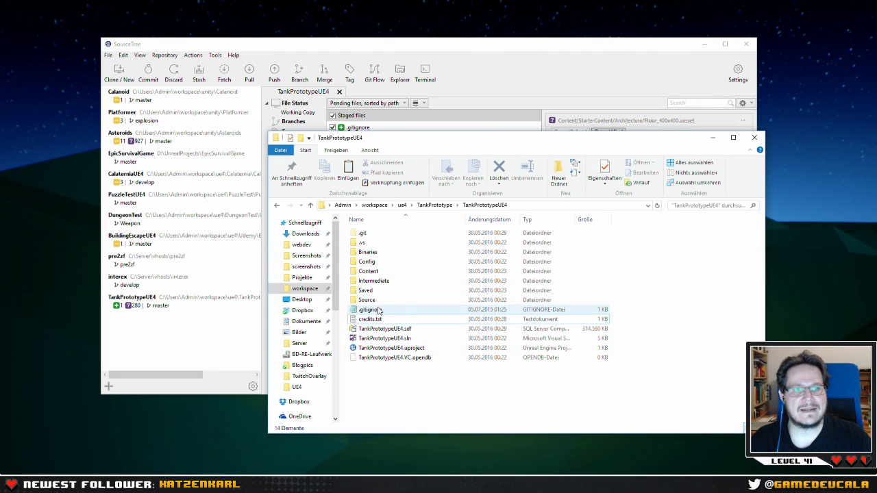
Open the .gitignore file in the TankPrototypeUE4 folder and review its ignore rules, returning to the beginning of the file.
drag(438, 142, 415, 179)
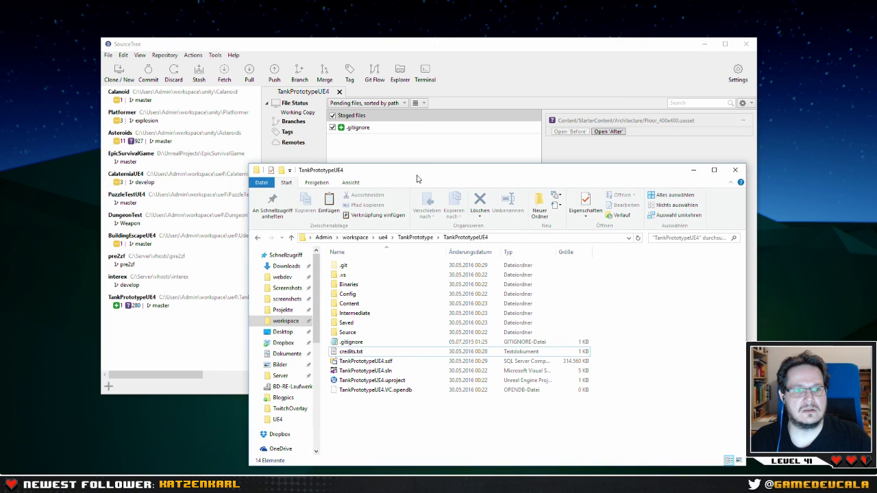
double_click(356, 342)
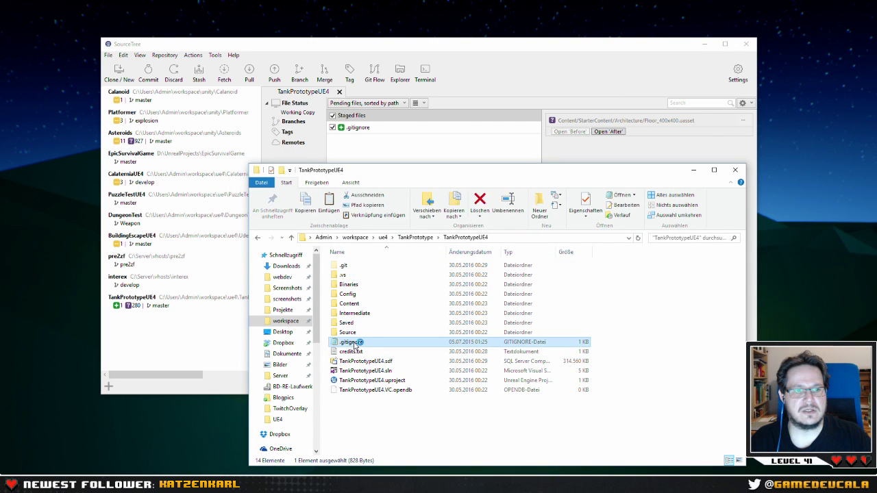
drag(805, 99, 807, 254)
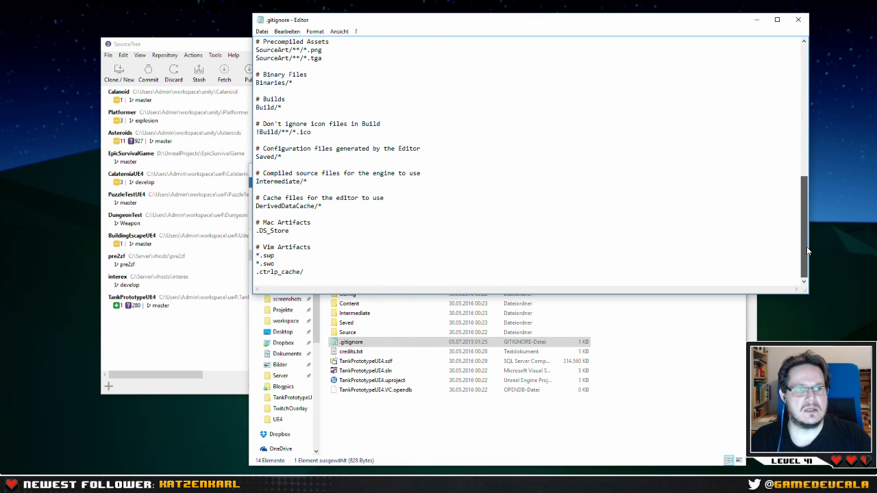
drag(806, 247, 806, 248)
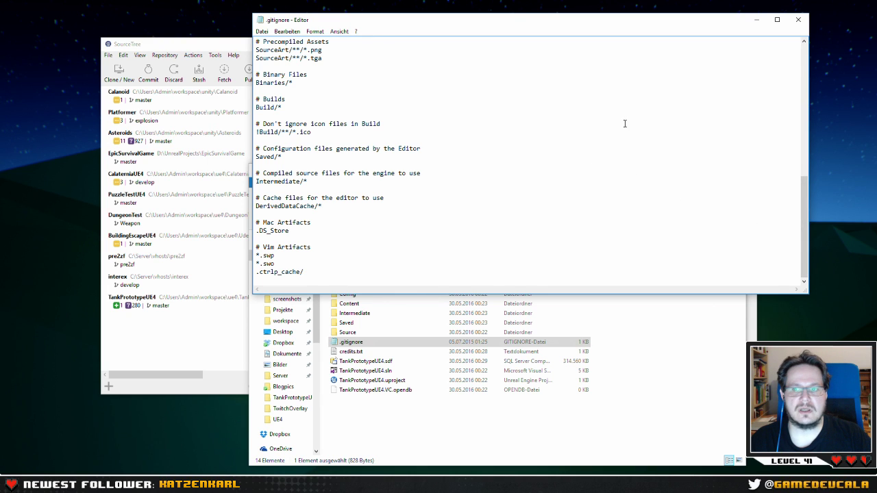
drag(805, 206, 805, 75)
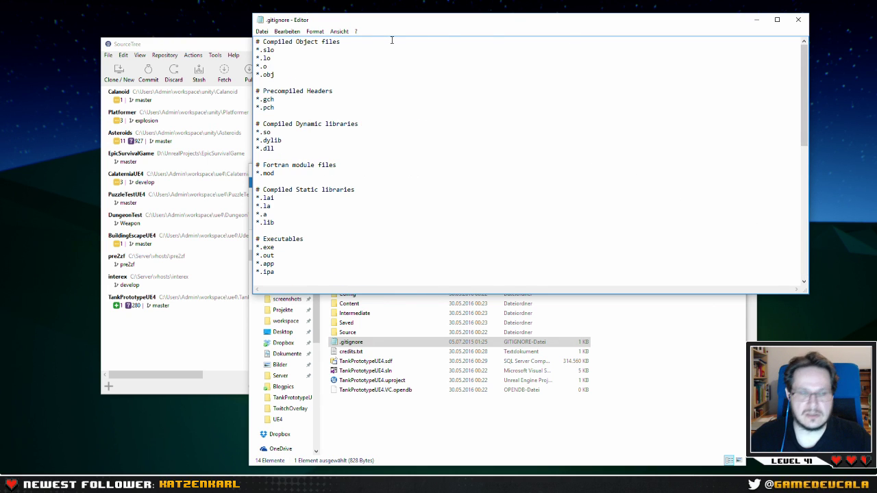
Add a "#ue4 starter content" comment above the existing rules in .gitignore and begin a "Content/" rule below it.
key(Return)
key(Return)
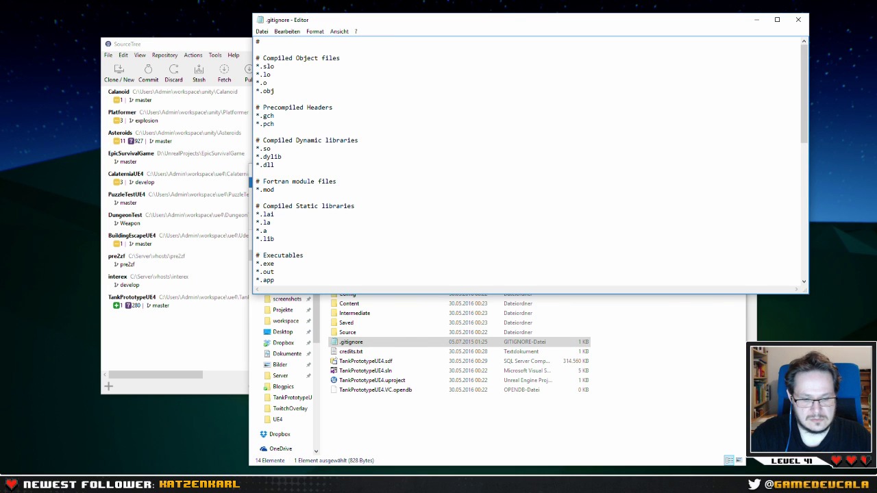
text(#ue4 s)
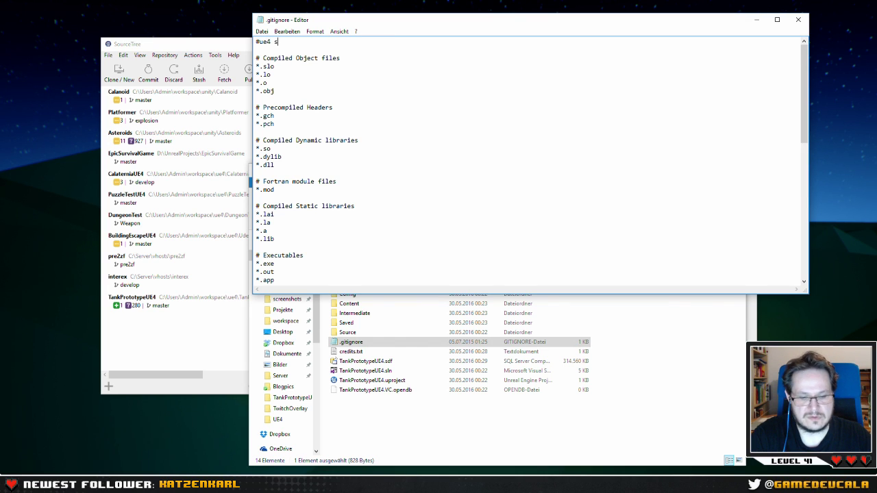
text(tarter conten)
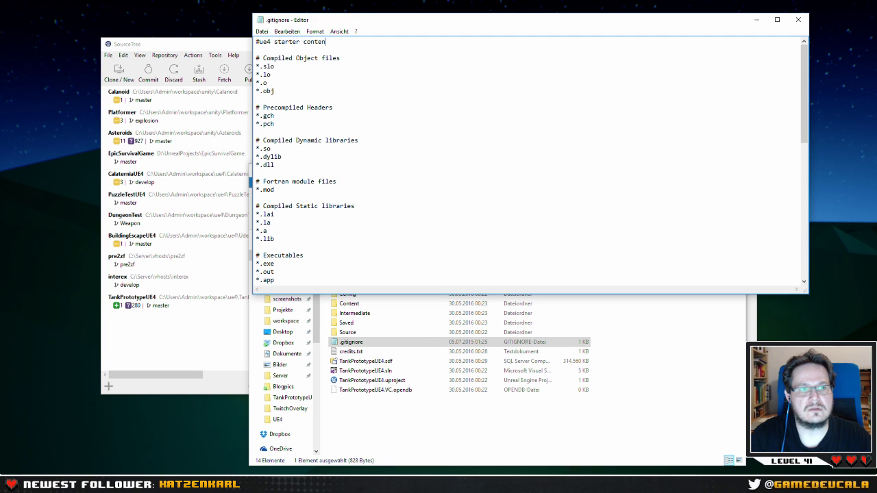
text(t)
key(Return)
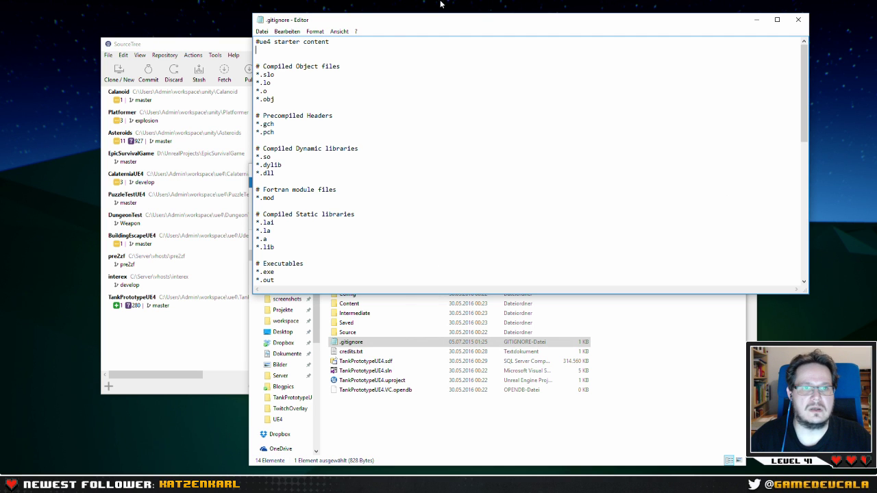
drag(430, 22, 371, 9)
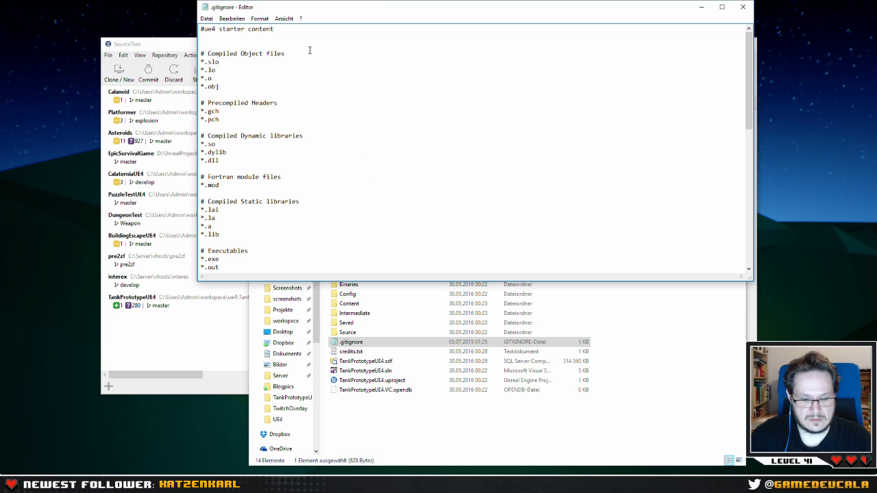
text(Content/)
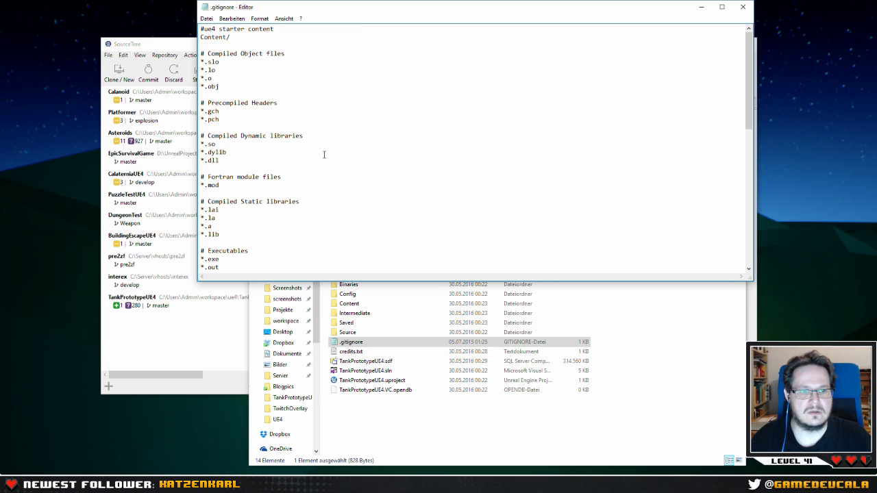
In File Explorer, open the project's Content/StarterContent folder and copy the folder name StarterContent from its path.
double_click(349, 304)
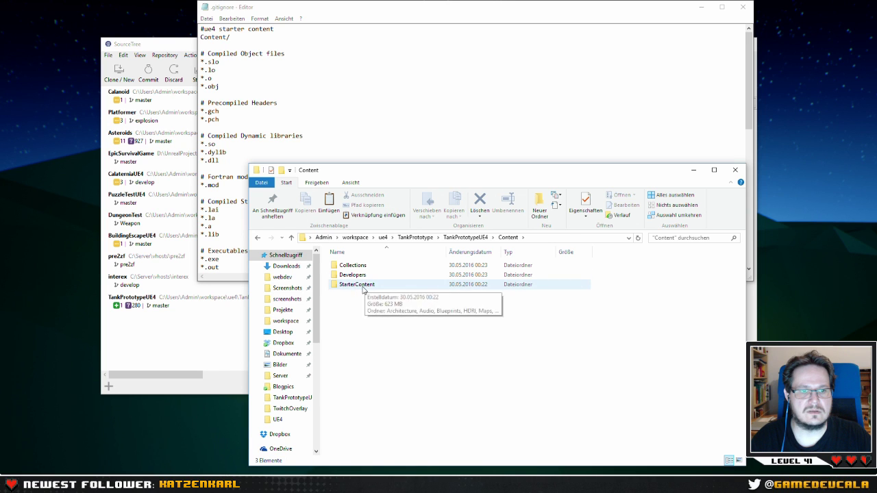
double_click(358, 285)
click(465, 237)
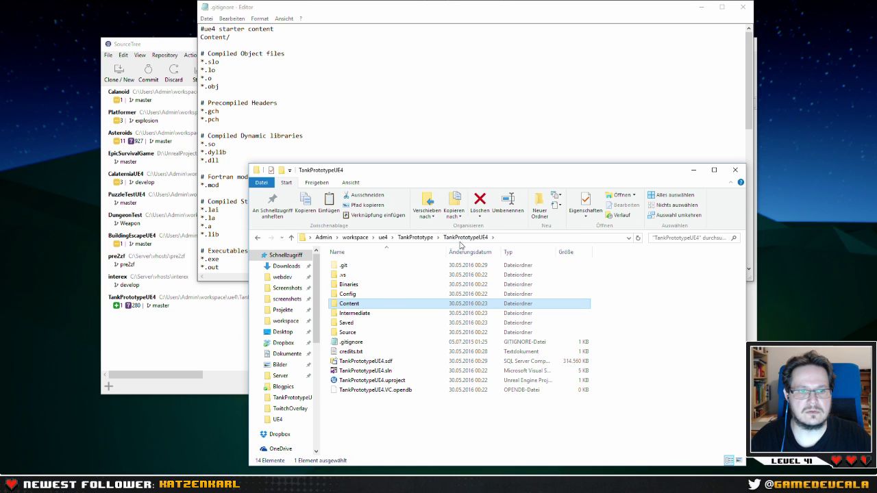
double_click(356, 305)
click(568, 238)
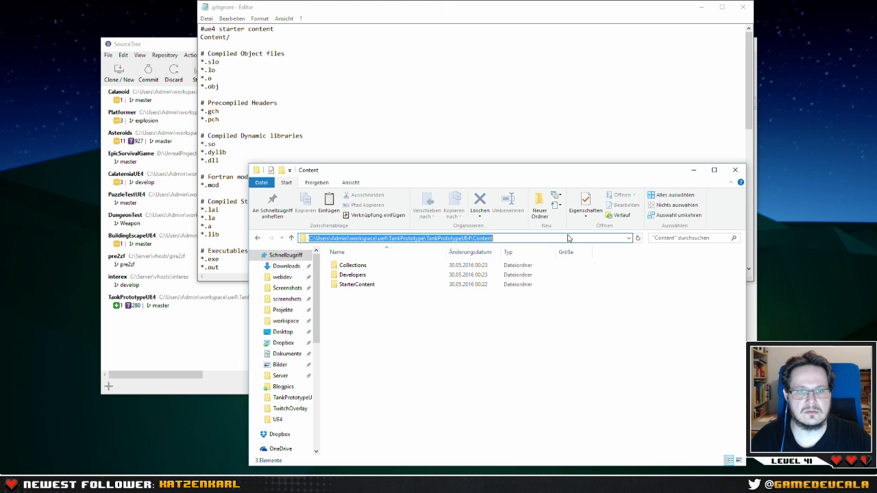
click(533, 237)
double_click(357, 285)
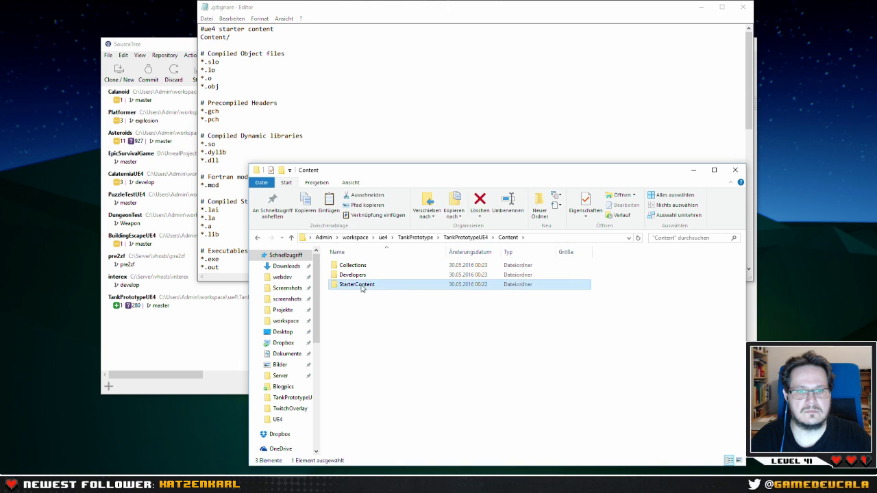
click(566, 238)
click(565, 238)
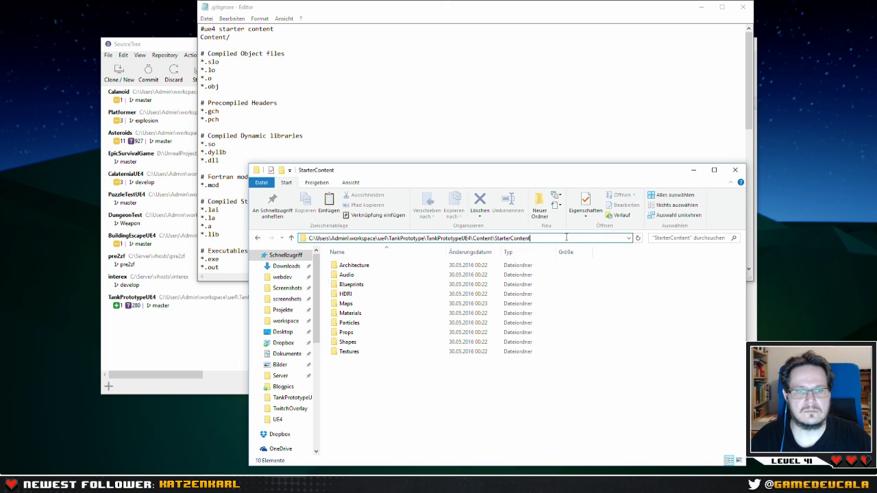
double_click(495, 238)
key(ctrl+c)
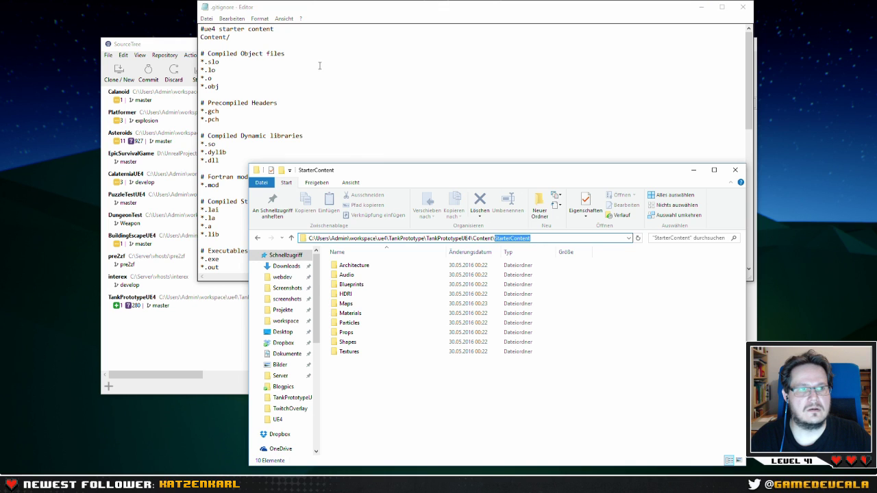
Complete the ignore rule as "Content/StarterContent/*" using the copied folder name and save the .gitignore file.
click(290, 84)
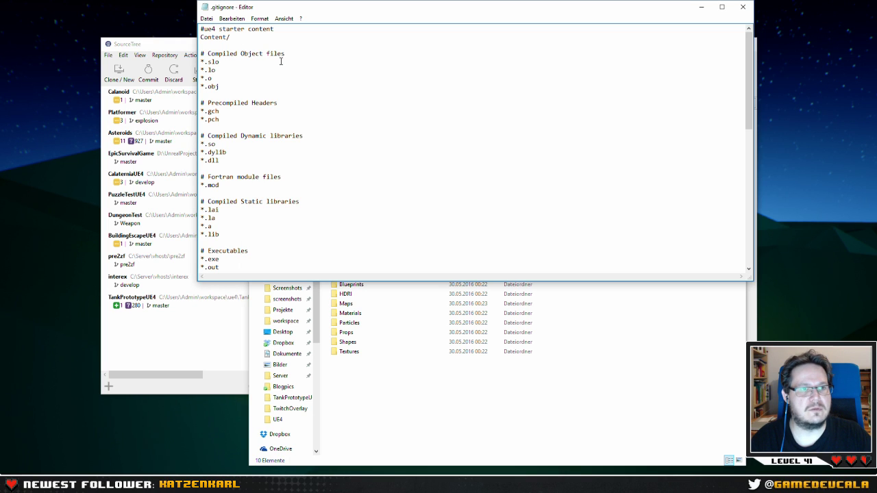
key(ctrl+v)
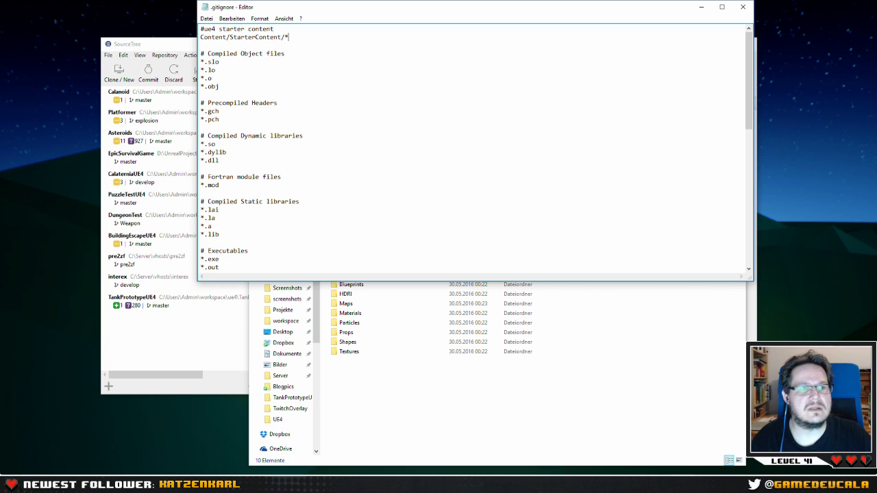
drag(374, 18, 445, 12)
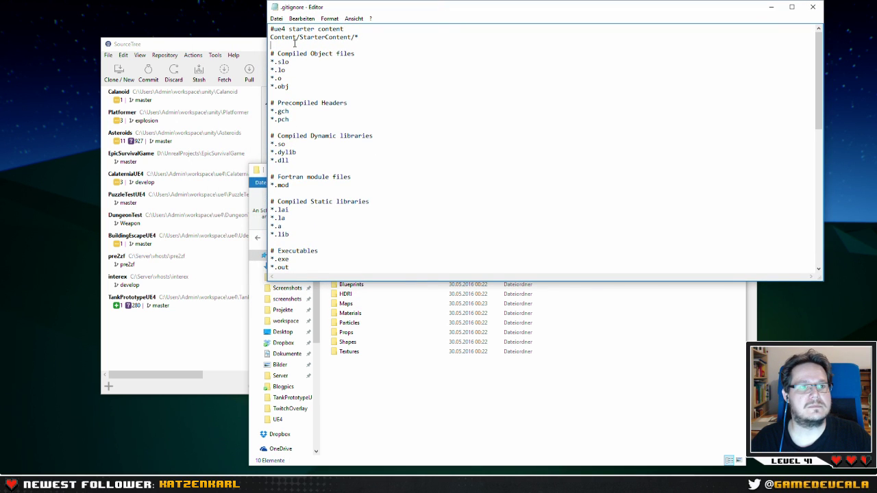
click(276, 19)
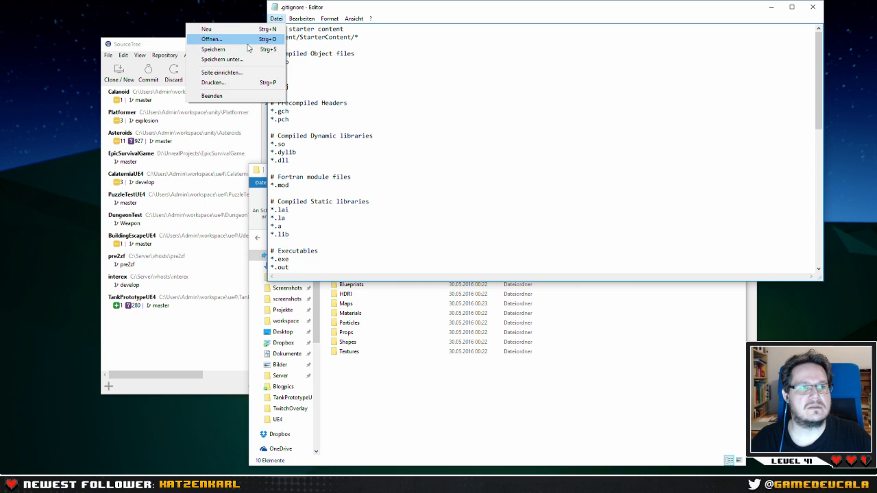
click(220, 49)
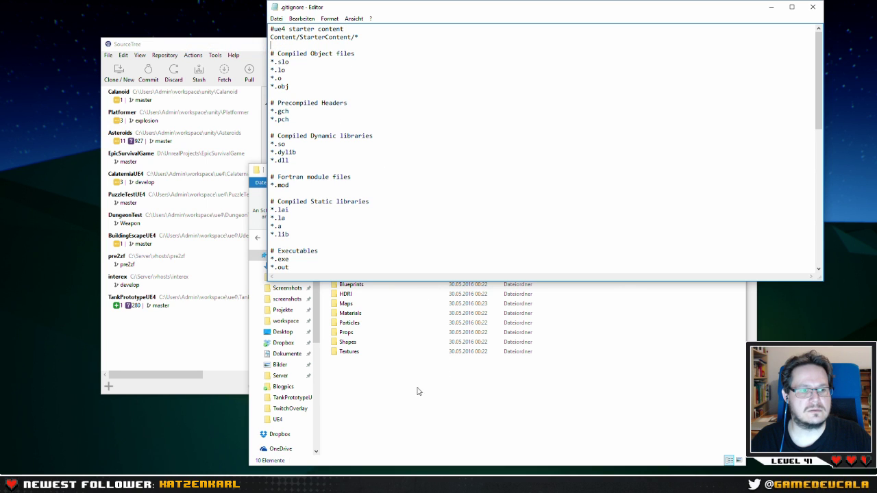
Switch to SourceTree, stage the updated .gitignore, and review its diff and the remaining unstaged files.
click(219, 386)
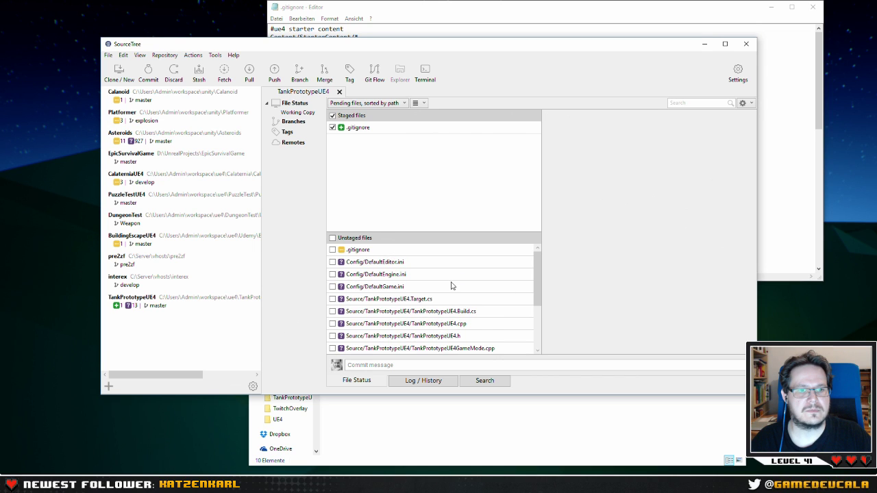
click(333, 249)
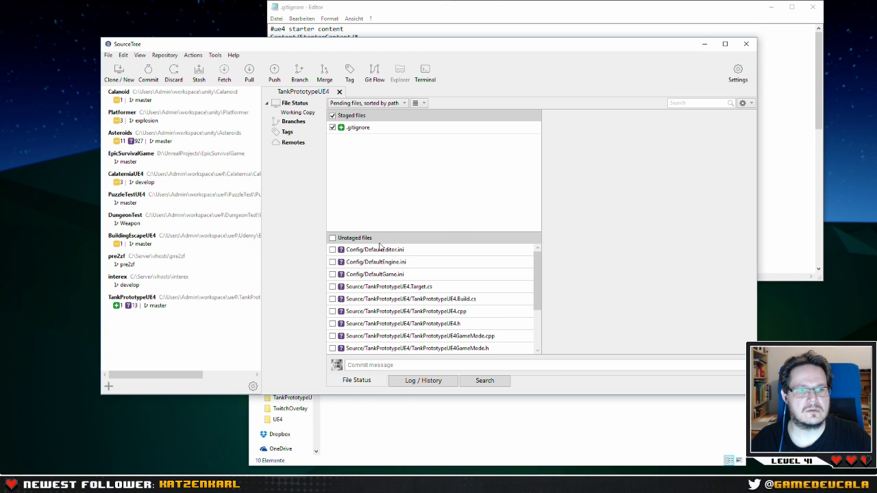
click(363, 127)
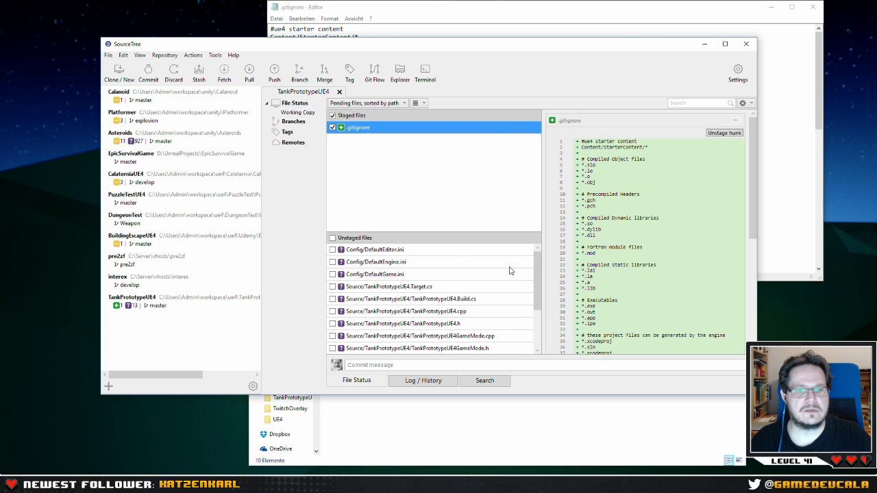
drag(537, 276, 537, 314)
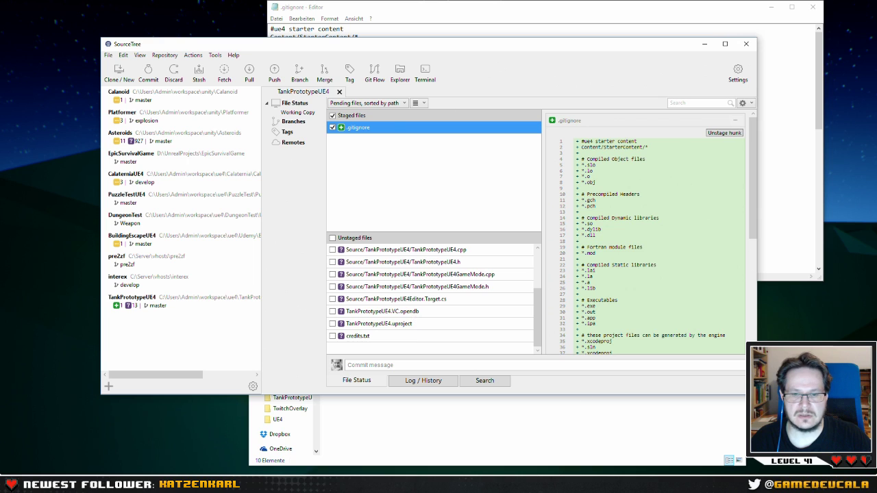
Select the unstaged TankPrototypeUE4.VC.opendb file and look through the .gitignore rules down to the end of the file.
click(416, 313)
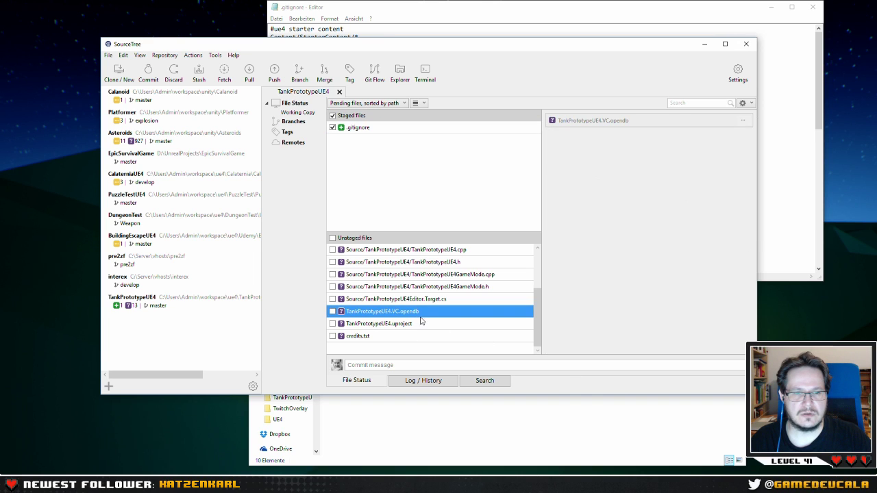
click(435, 16)
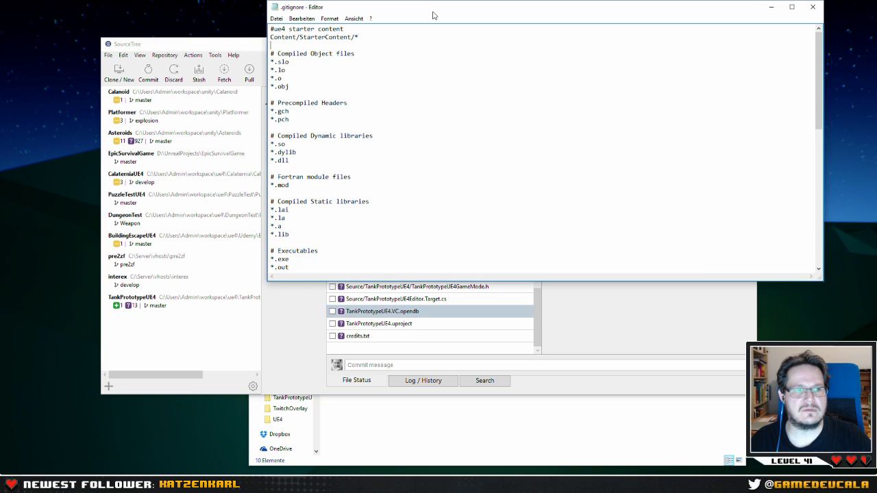
scroll(434, 184, down, 15)
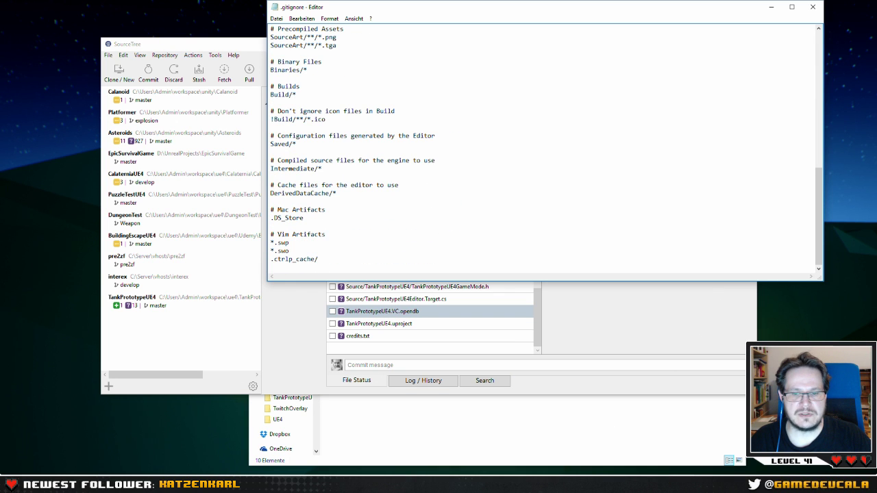
Switch to Visual Studio and close it, saving the changes to TankPrototypeUE4.sln.
key(alt+Tab)
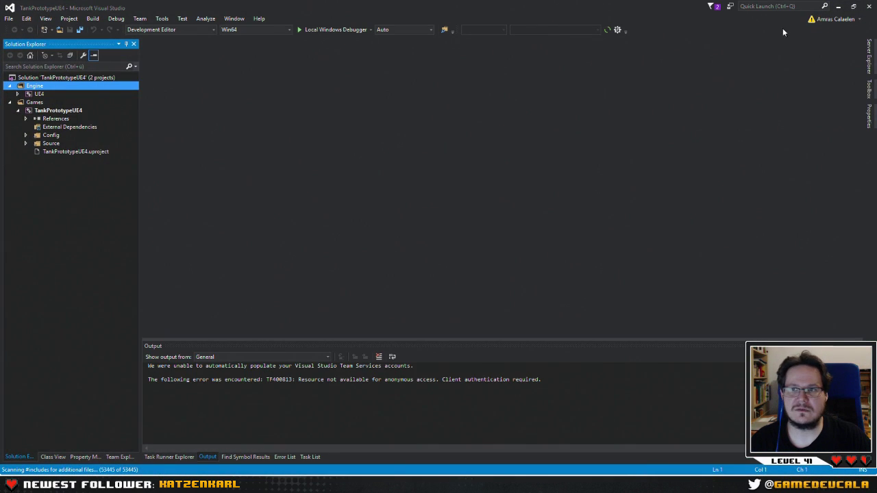
click(868, 6)
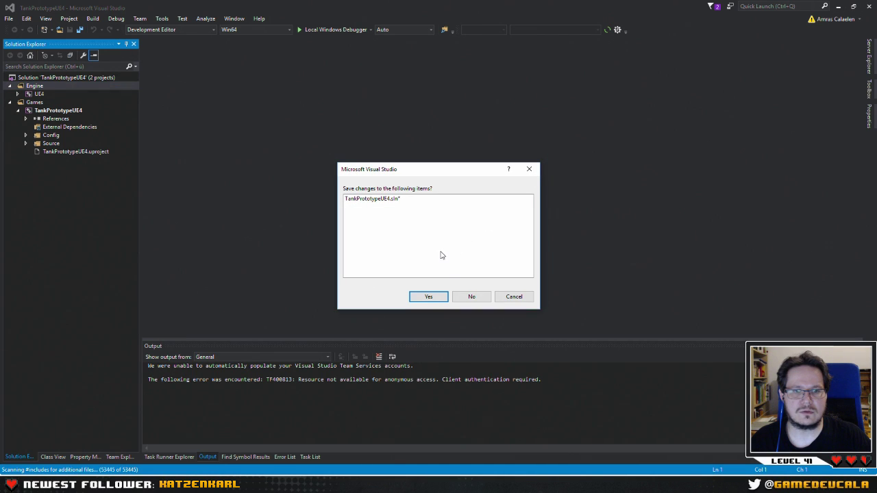
click(428, 297)
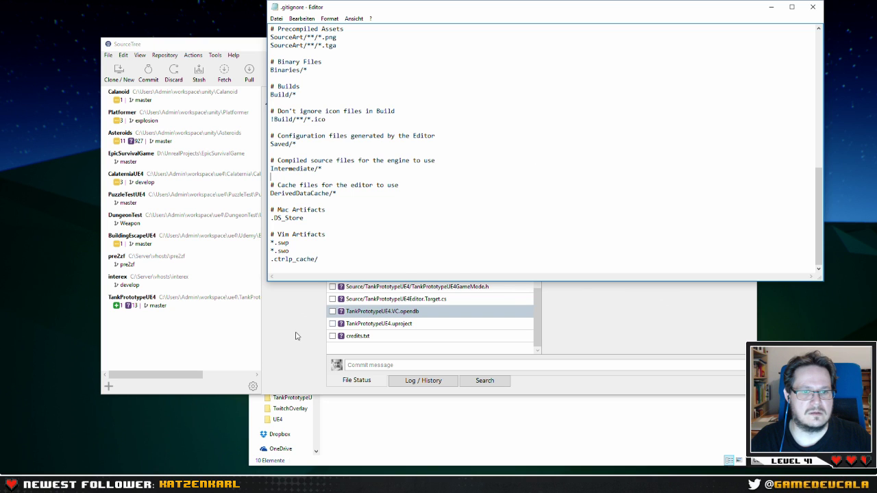
Check TankPrototypeUE4.VC.opendb in SourceTree's unstaged files, then look for it in the TankPrototypeUE4 folder in File Explorer.
click(383, 310)
click(389, 298)
click(388, 311)
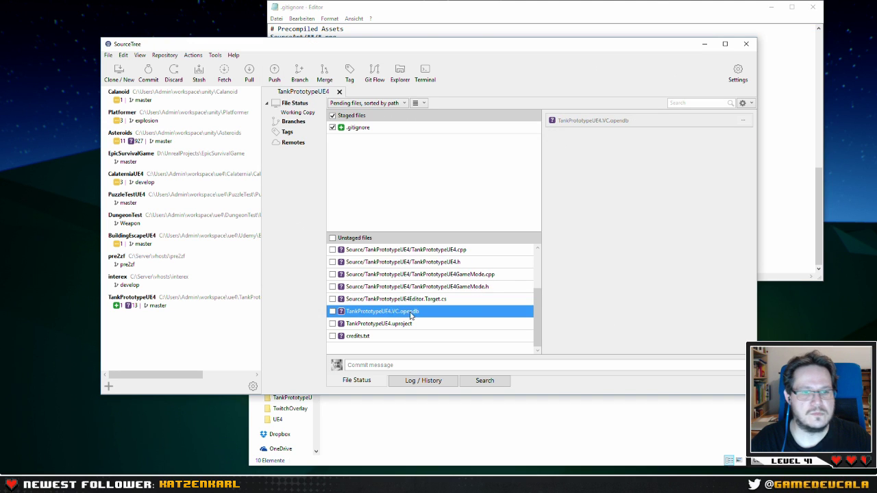
click(346, 448)
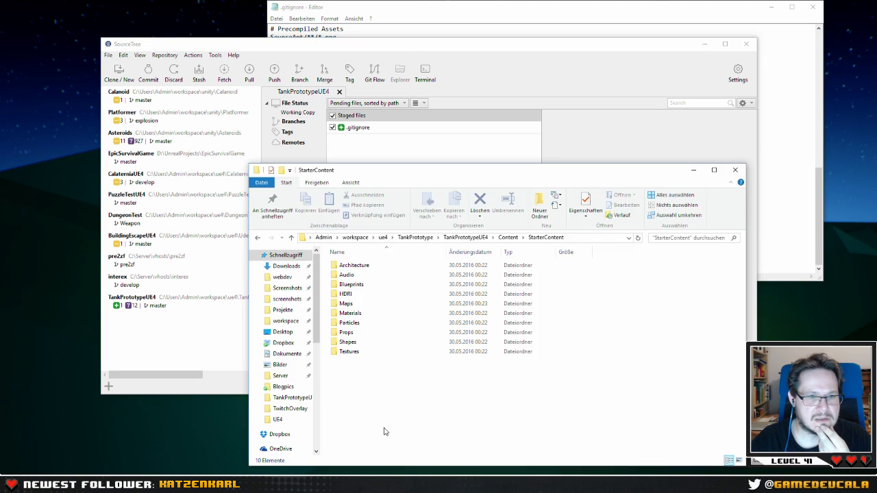
click(508, 238)
click(465, 238)
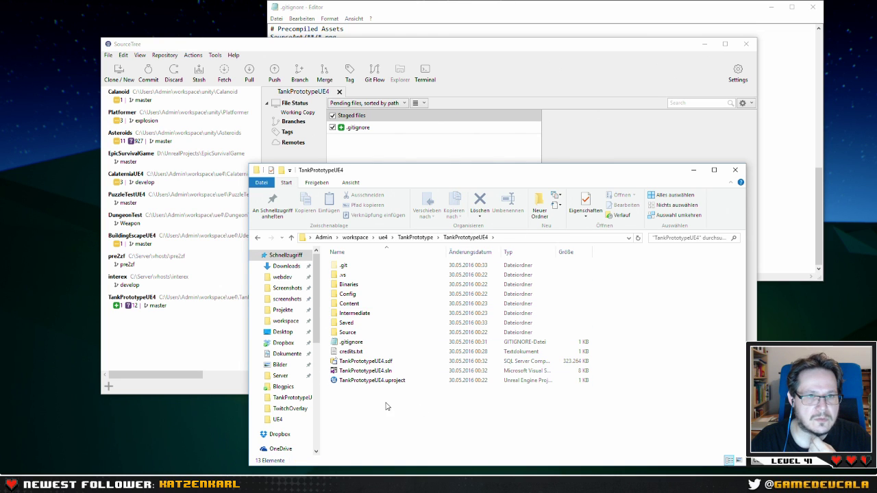
Compare SourceTree's refreshed unstaged files with the .gitignore rules and the contents of the TankPrototypeUE4 folder.
click(524, 77)
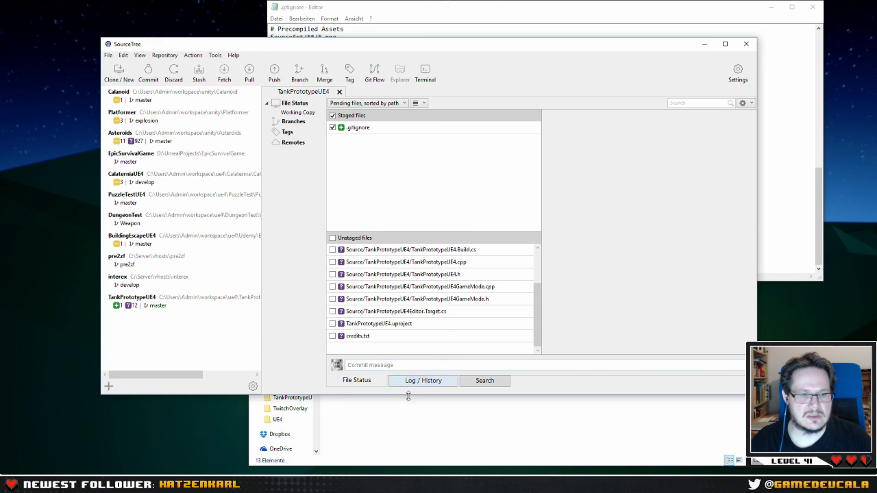
click(382, 435)
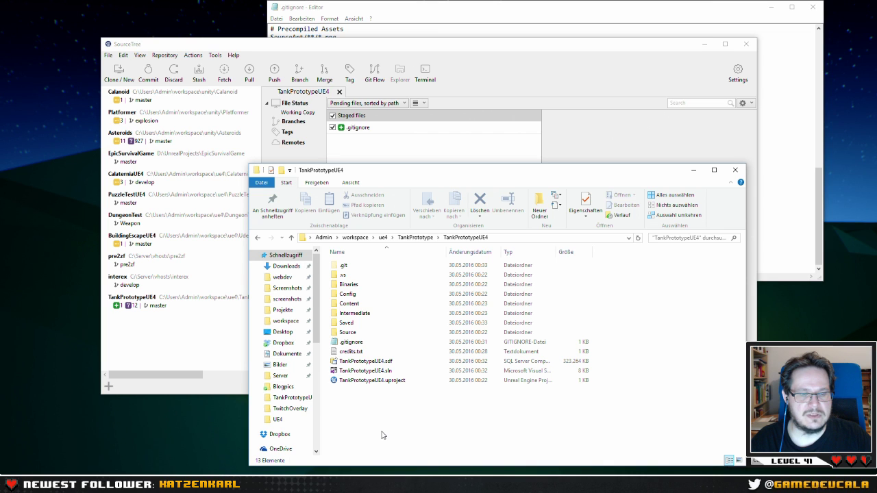
key(alt+Tab)
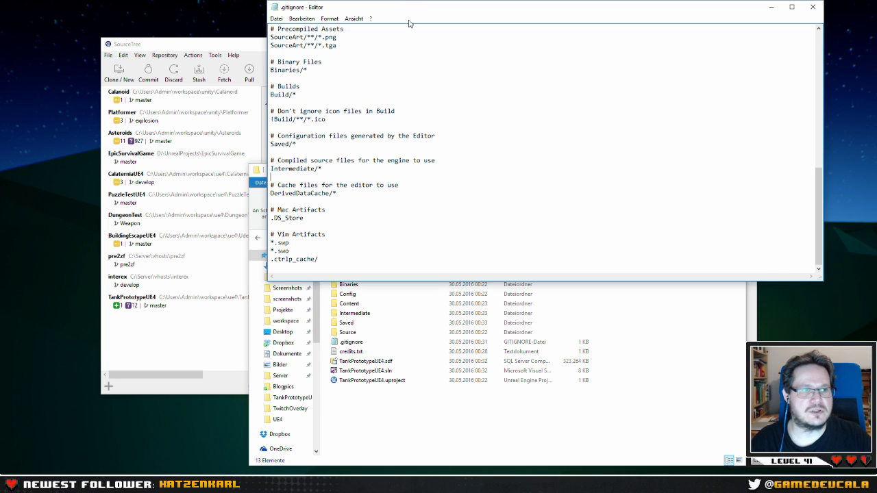
click(208, 371)
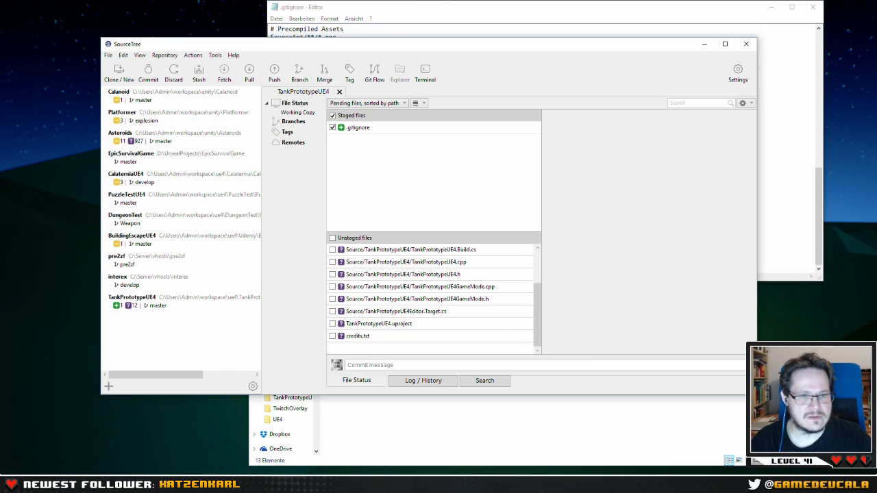
click(251, 460)
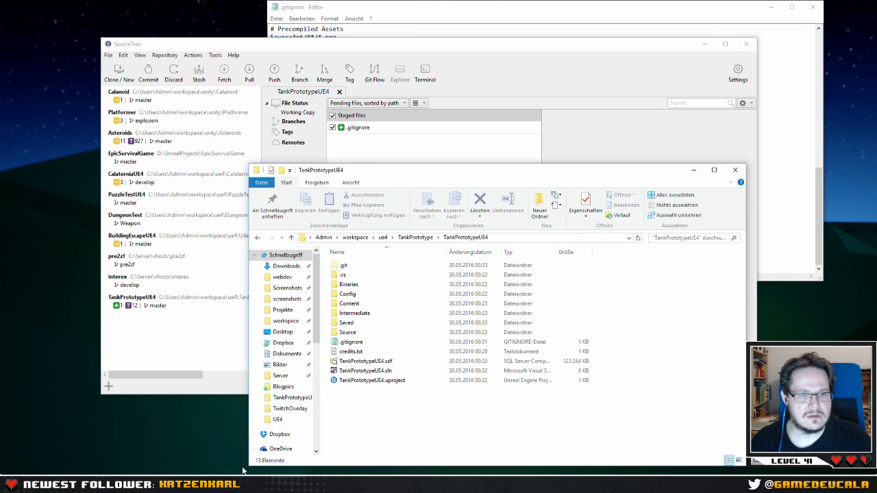
Open the .gitignore file of the BuildingEscapeUE4 project, found under ue4 > Udemy > BuildingEscape in File Explorer.
click(398, 239)
click(383, 237)
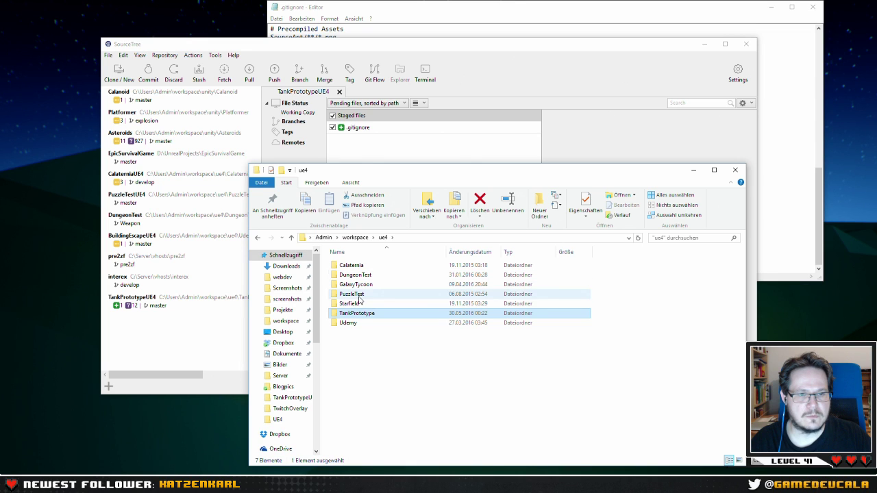
double_click(351, 323)
double_click(361, 267)
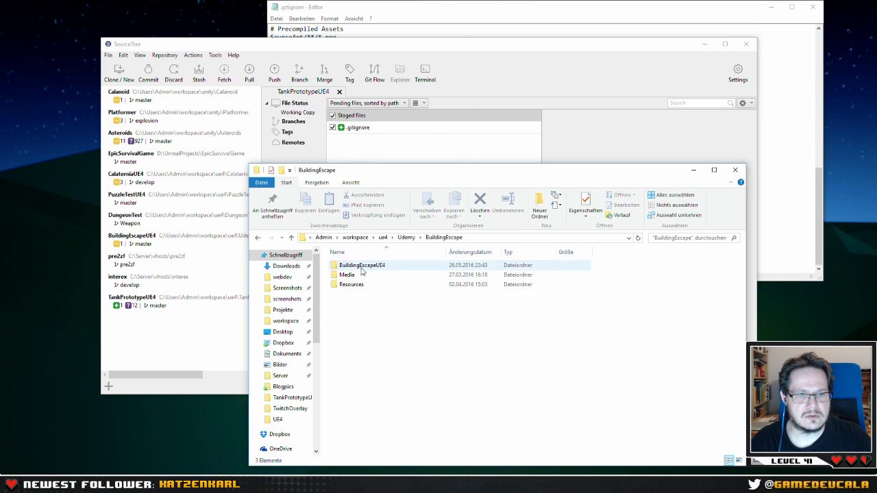
click(353, 268)
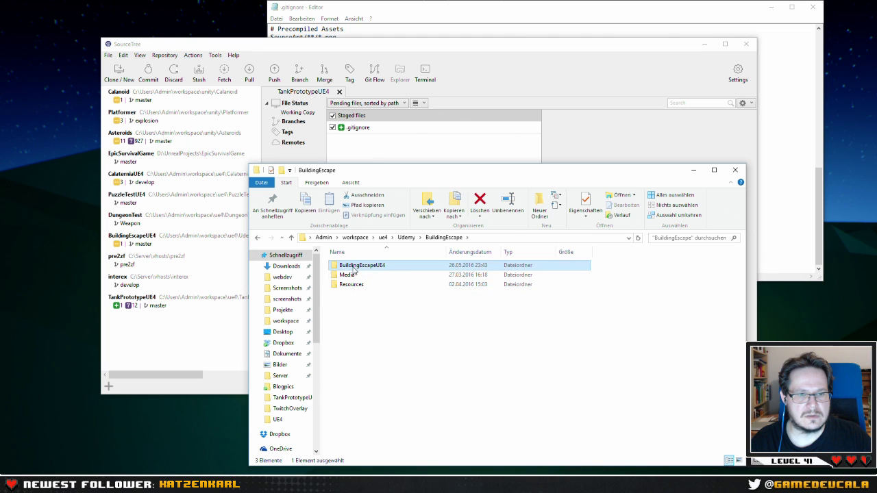
double_click(353, 269)
double_click(350, 342)
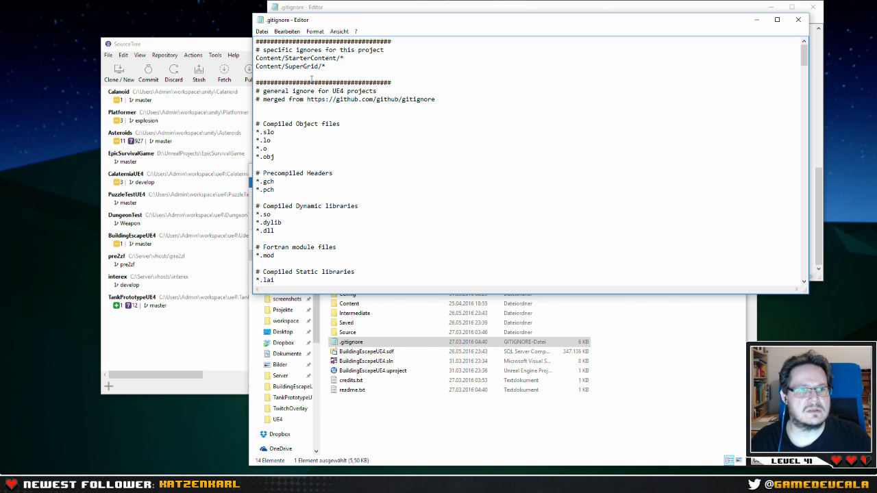
Look through the BuildingEscapeUE4 .gitignore rules, from the project-specific ignores to the Visual Studio section.
scroll(373, 173, down, 5)
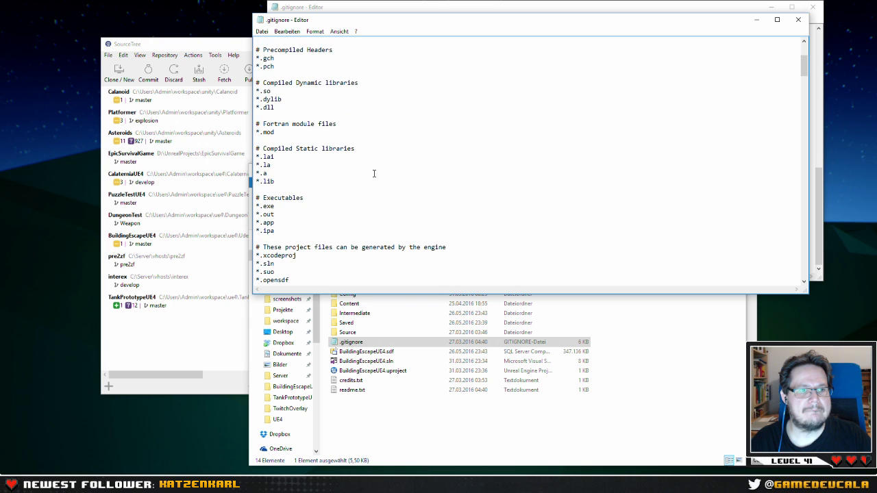
scroll(374, 173, down, 9)
scroll(373, 173, down, 3)
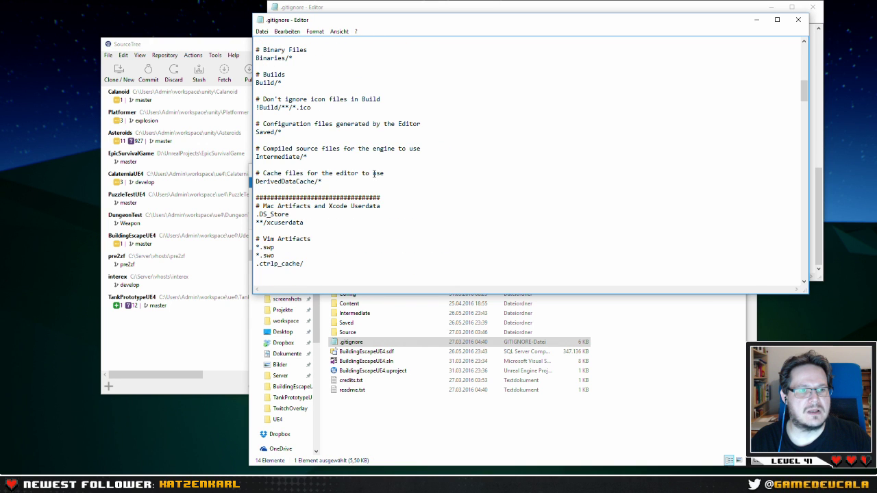
scroll(336, 125, down, 4)
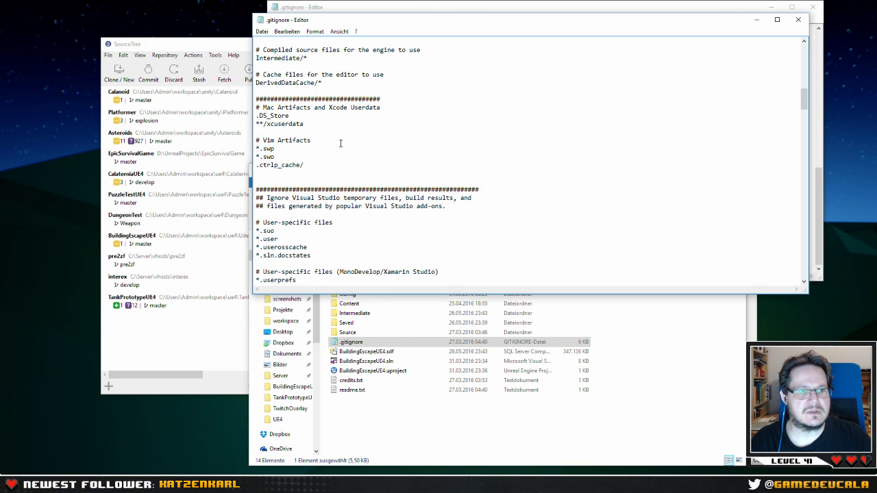
scroll(340, 143, down, 4)
scroll(450, 182, down, 7)
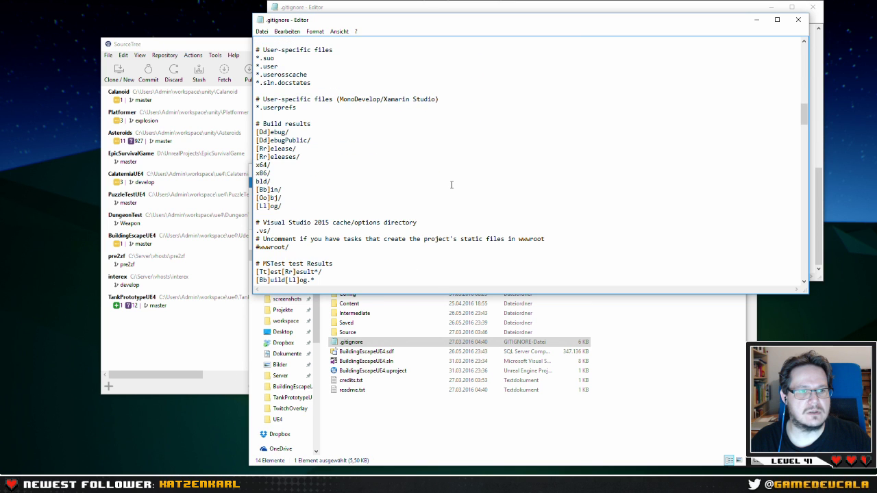
drag(804, 144, 819, 45)
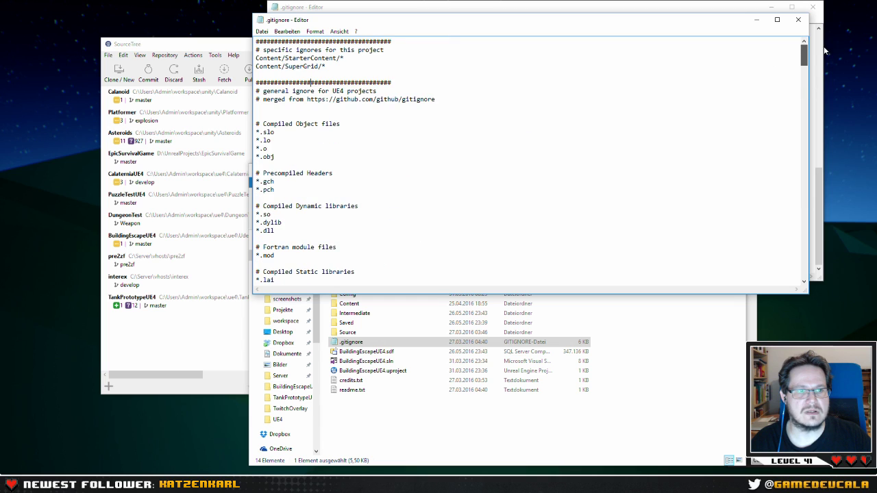
Copy the entire BuildingEscapeUE4 .gitignore, close it, and replace all content of the TankPrototypeUE4 .gitignore with it.
click(480, 134)
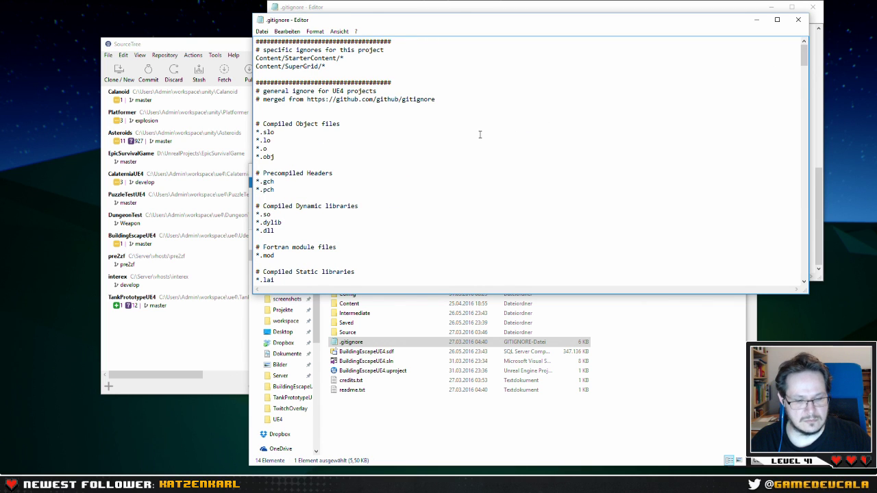
key(ctrl+a)
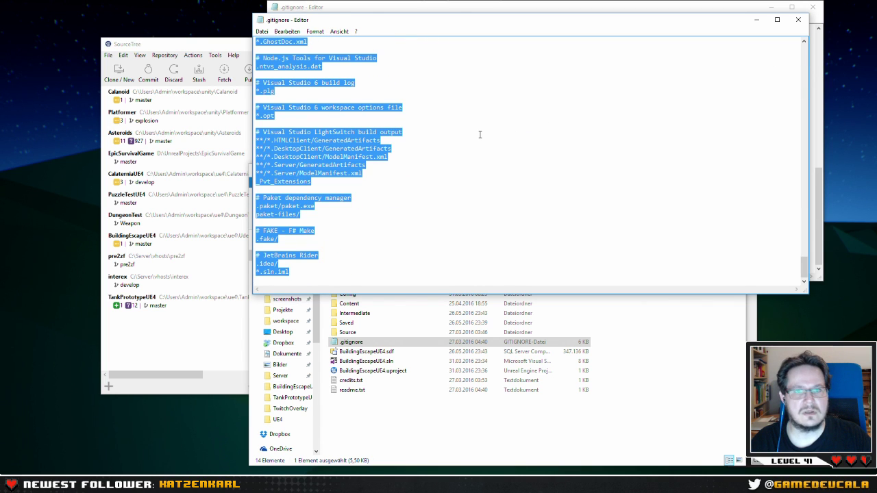
click(798, 19)
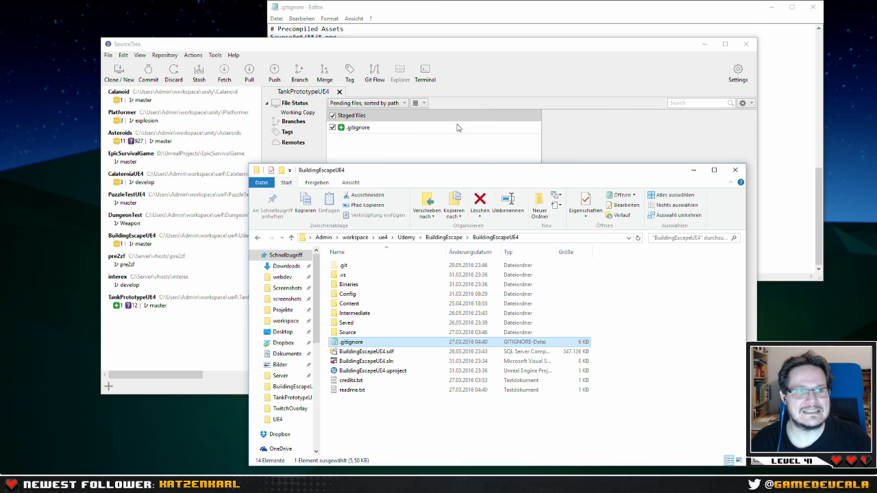
click(460, 10)
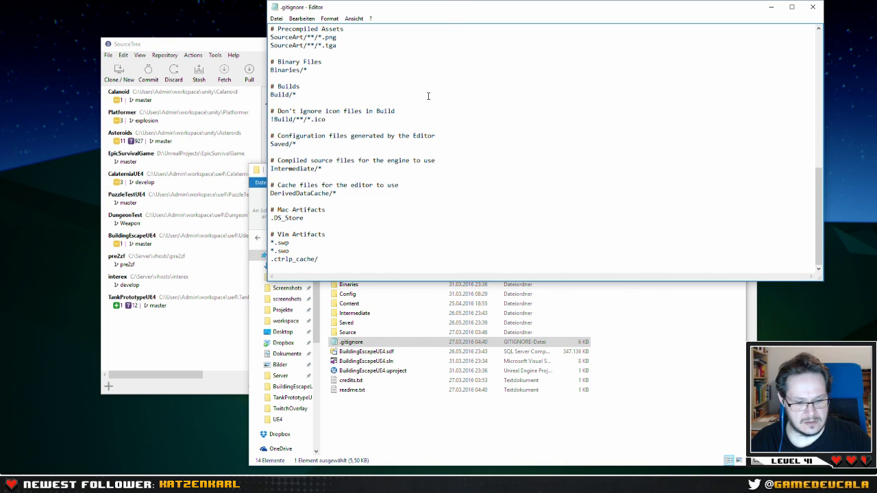
key(ctrl+a)
key(ctrl+v)
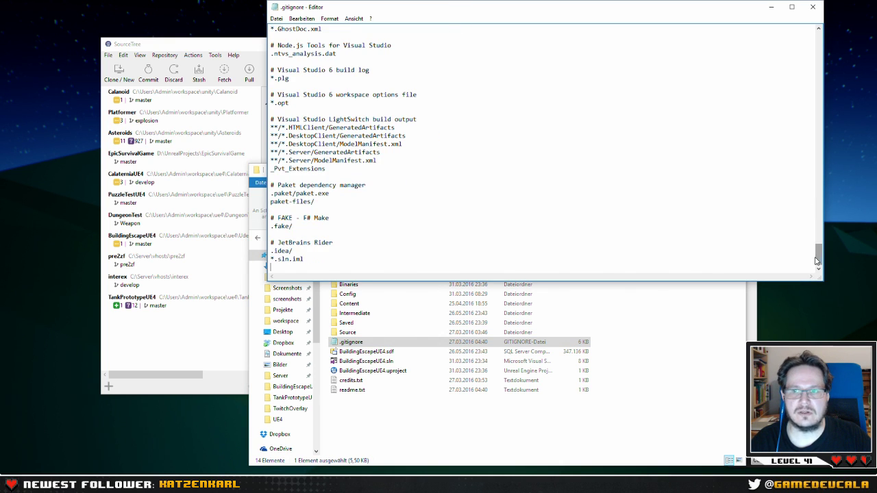
Save the TankPrototypeUE4 .gitignore and check its project-specific rules for StarterContent and SuperGrid.
drag(818, 255, 819, 30)
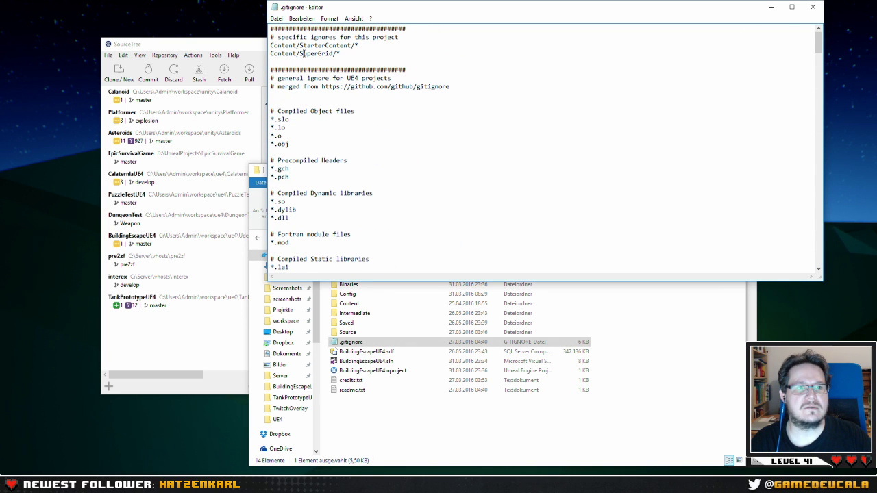
click(275, 19)
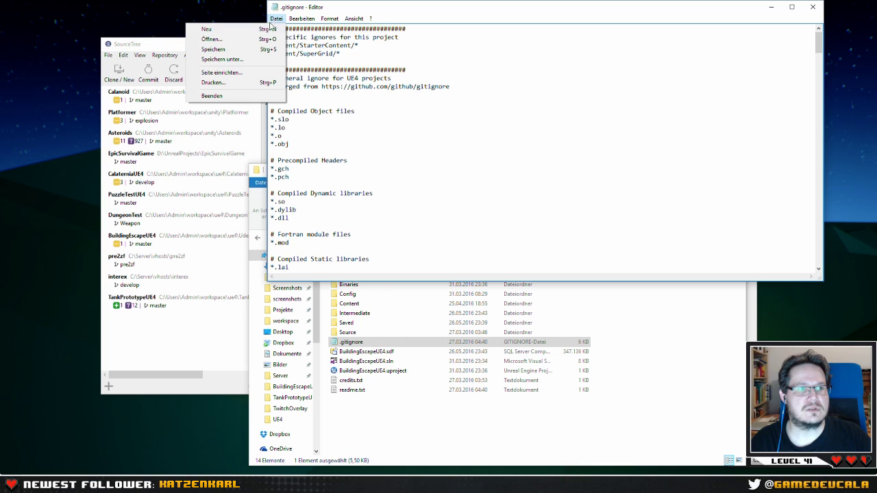
click(208, 50)
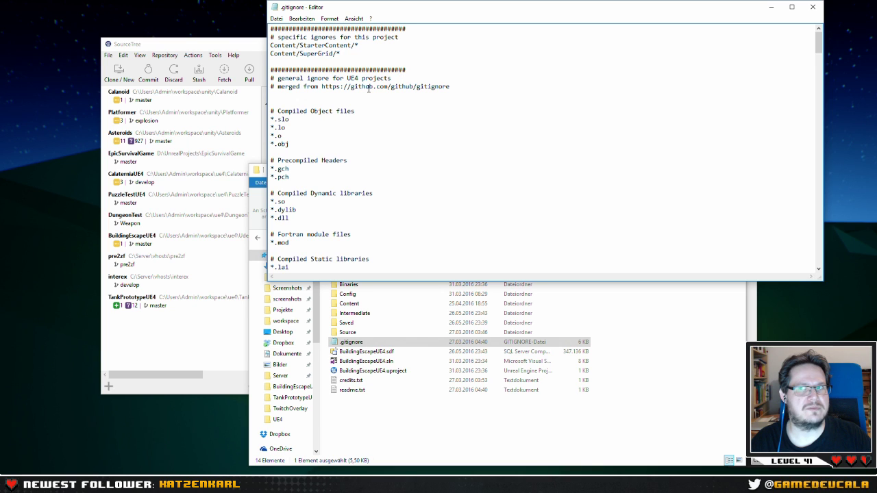
drag(352, 54, 298, 45)
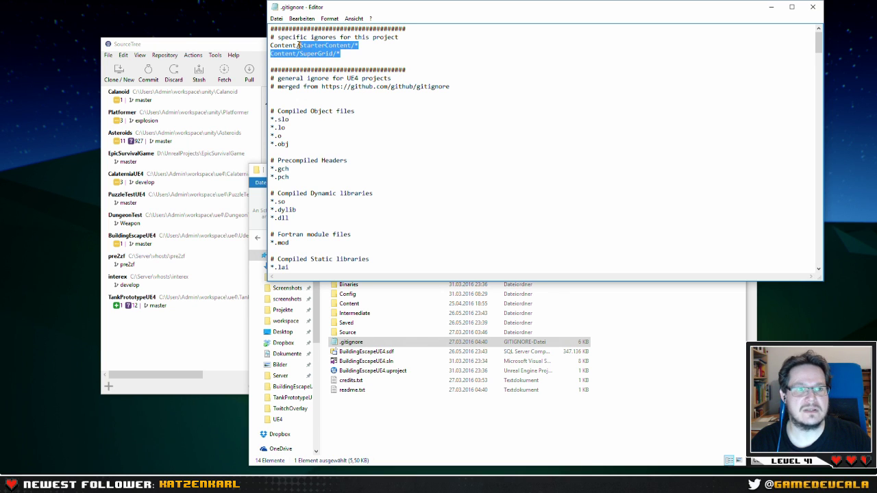
click(344, 69)
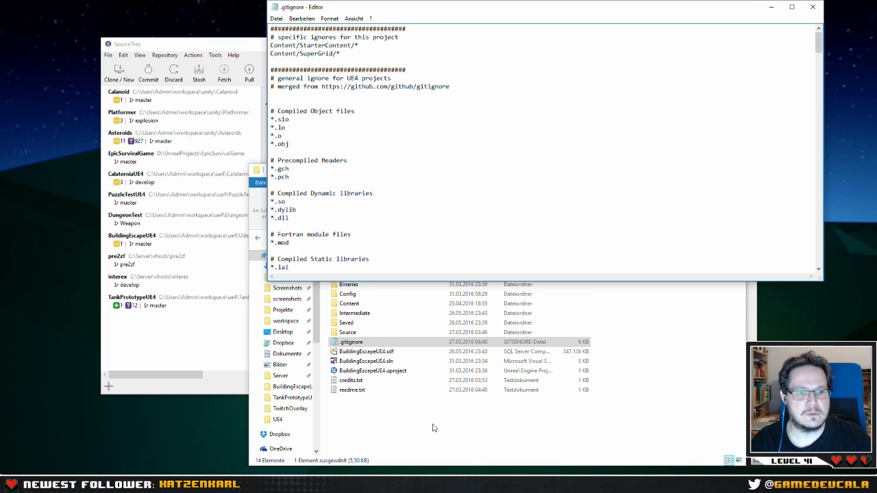
Switch to SourceTree, stage the modified .gitignore of TankPrototypeUE4 and show its staged diff.
click(409, 422)
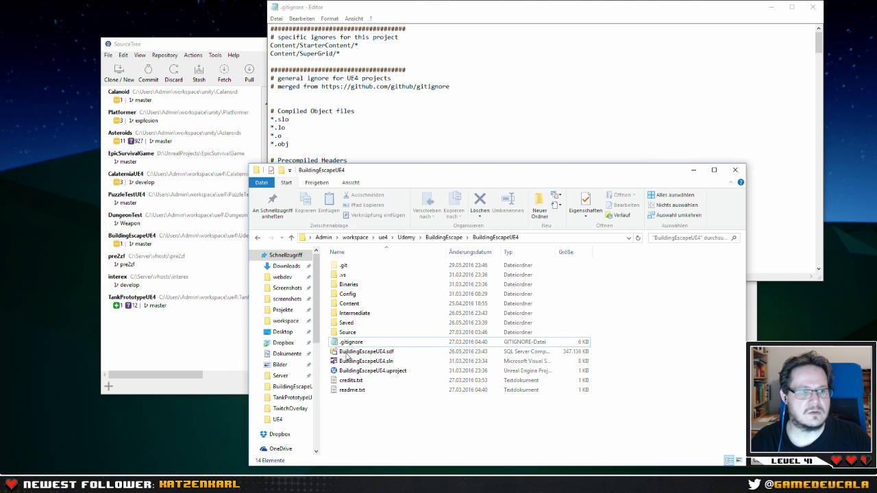
click(220, 354)
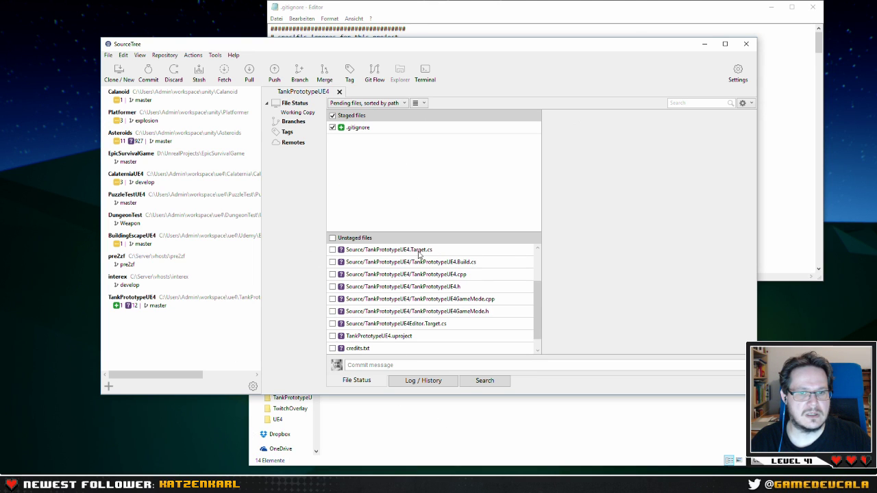
drag(536, 296, 539, 322)
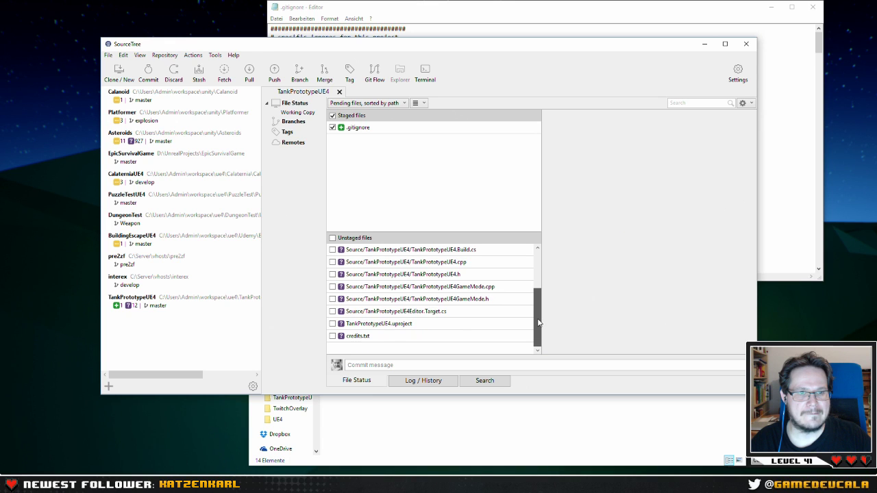
click(332, 250)
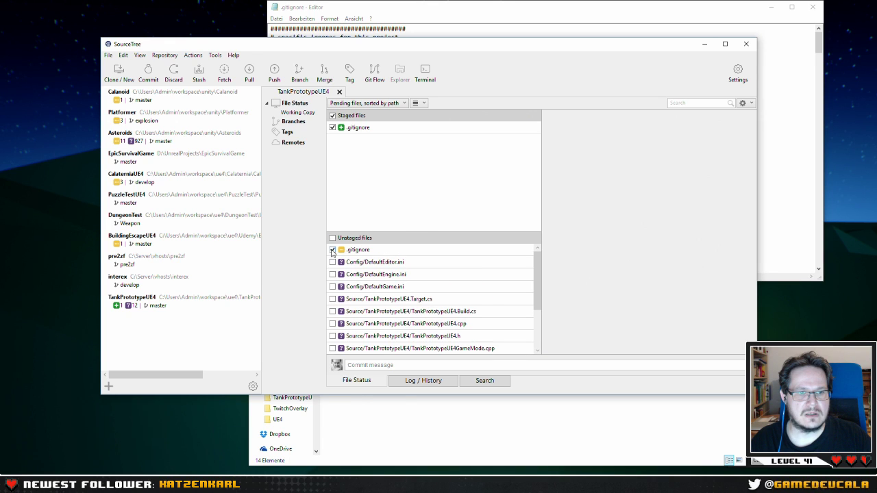
click(369, 131)
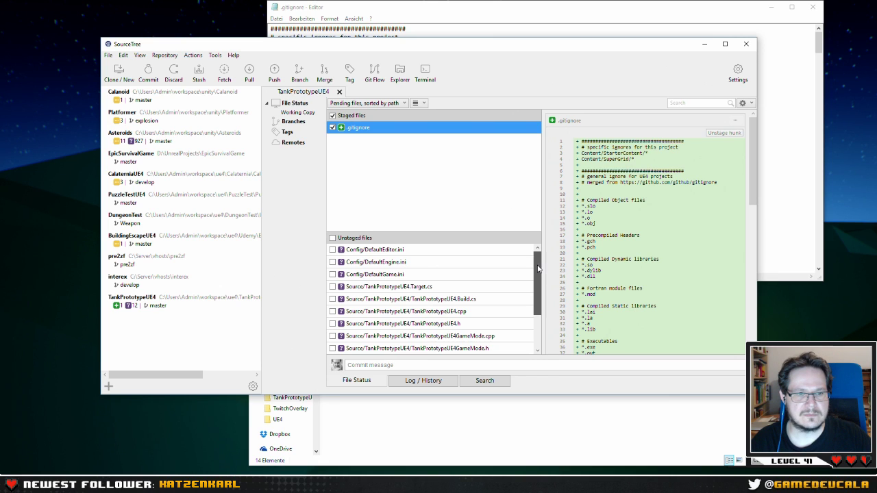
Stage all remaining unstaged files and commit them with the message "Initial commit, project setup".
drag(537, 269, 535, 299)
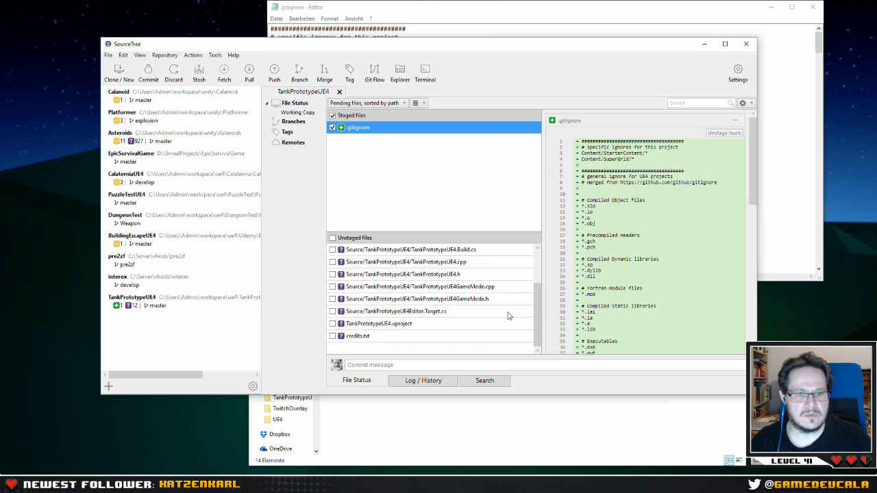
click(335, 243)
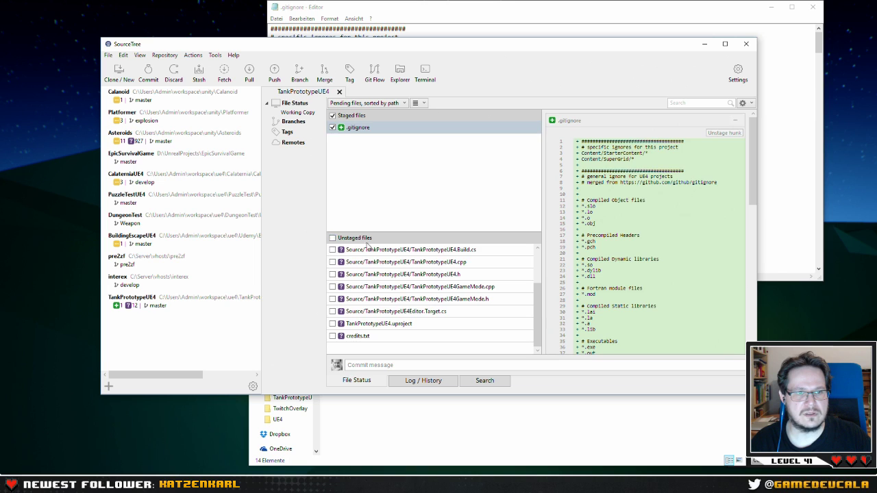
click(452, 364)
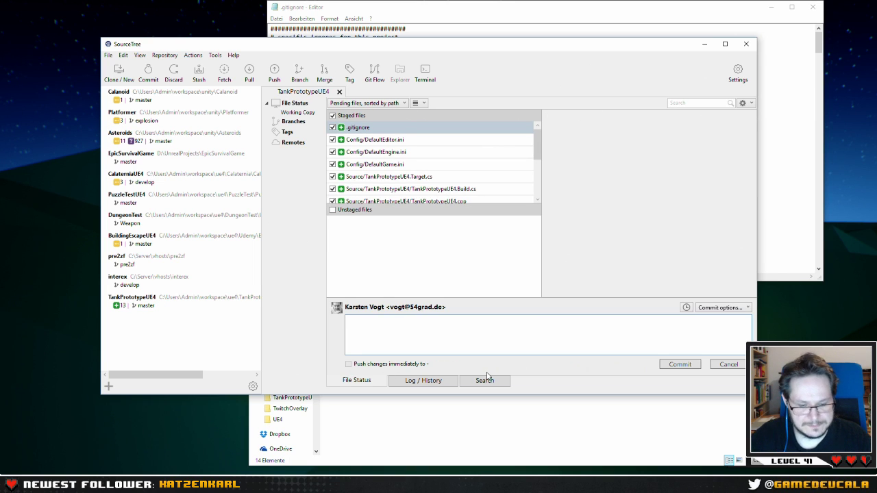
text(I)
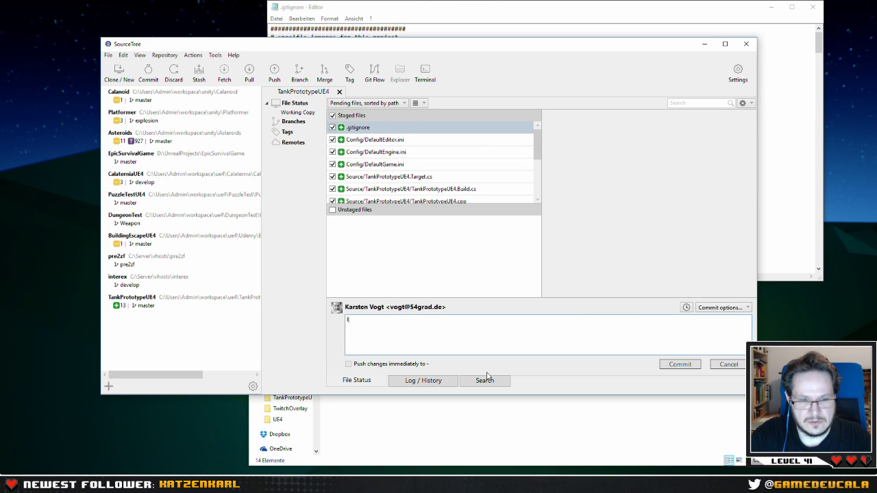
text(ni)
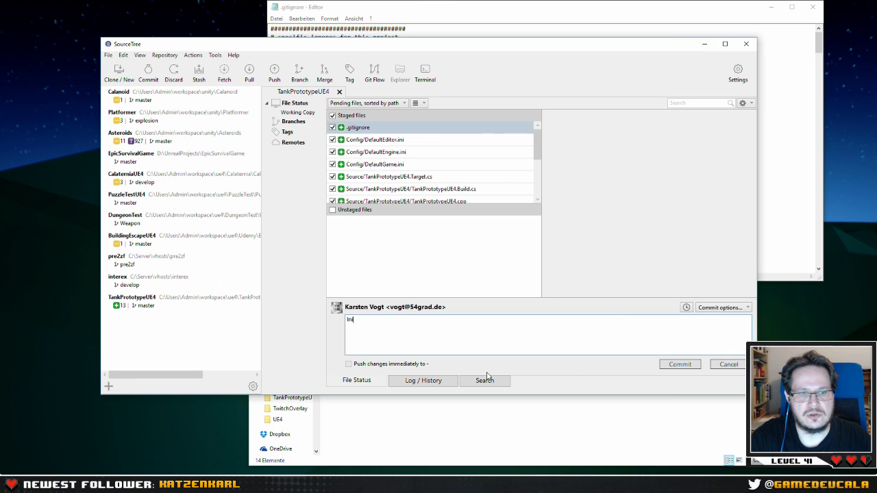
text(tial commit)
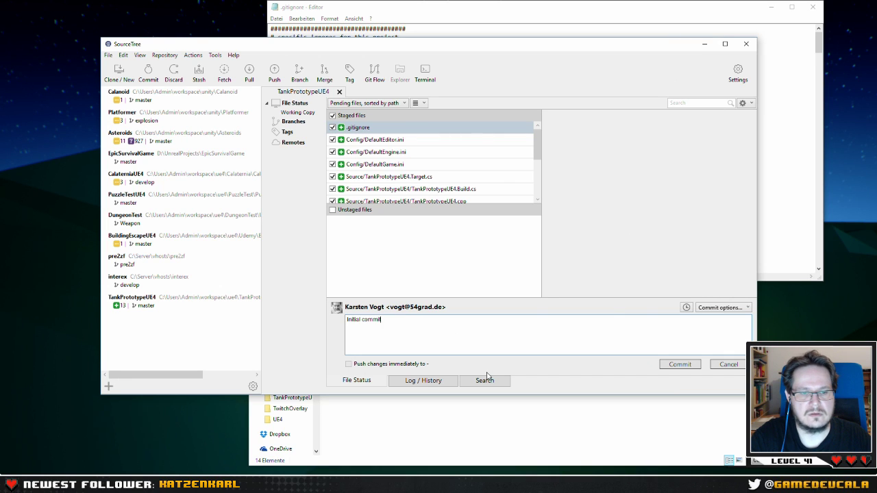
text(, project s)
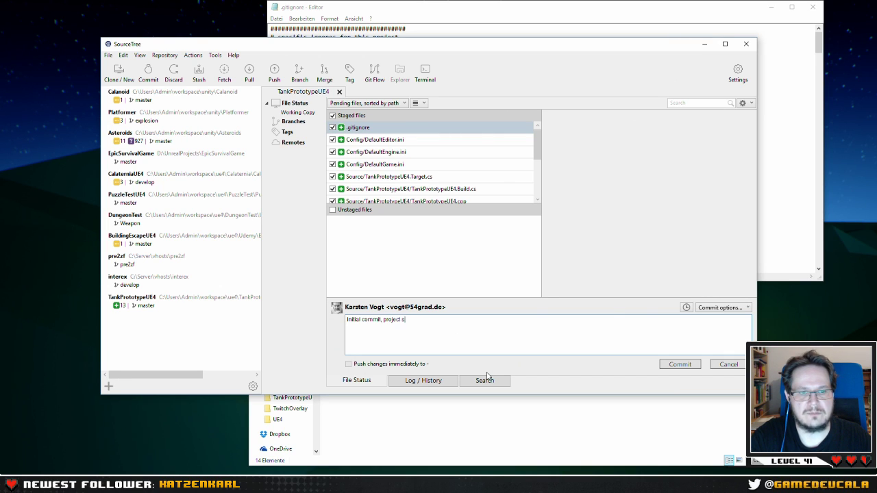
text(etup)
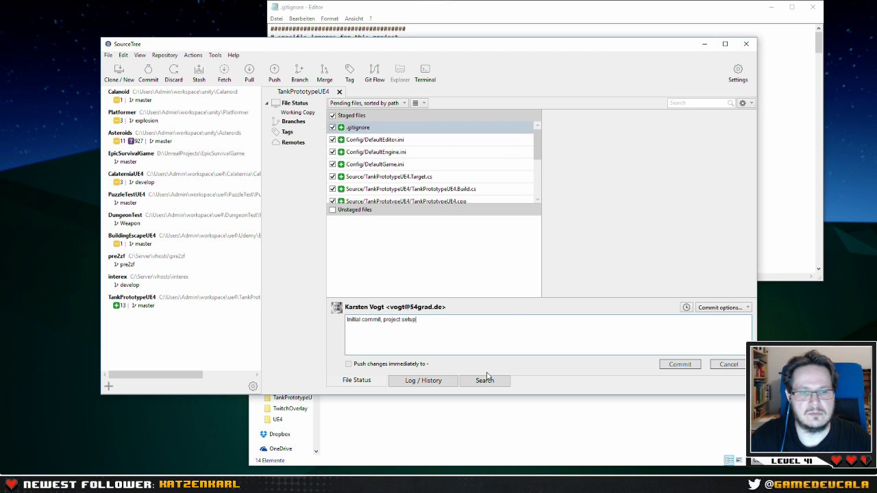
click(679, 364)
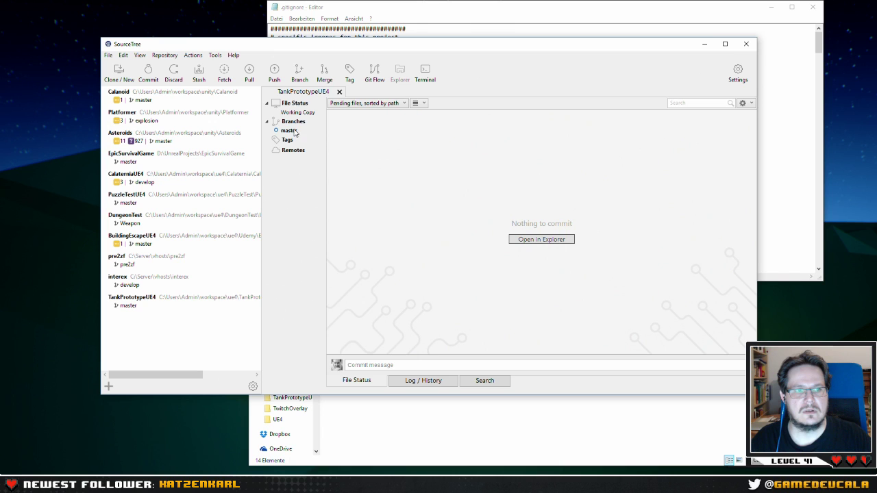
Show the master branch's commit history, then minimize SourceTree.
click(292, 130)
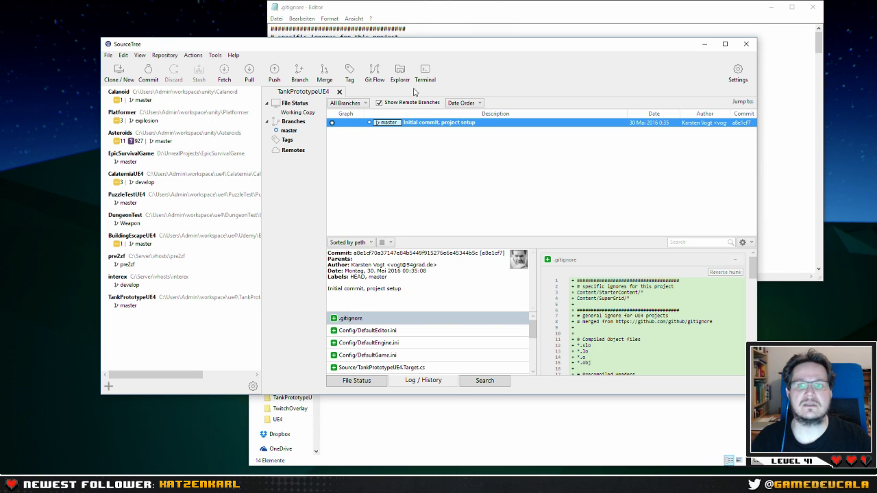
click(705, 44)
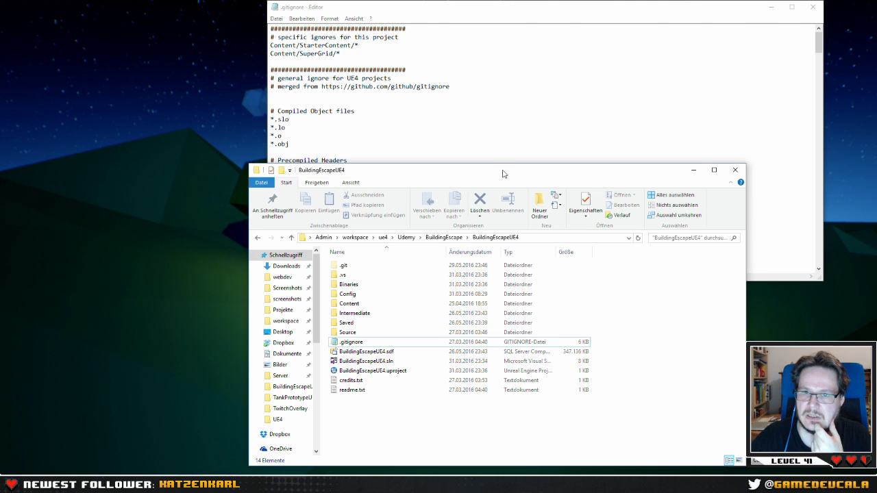
Minimize the BuildingEscapeUE4 folder and the open .gitignore file, and switch to the Unreal Editor with the TankPrototypeUE4 project.
click(693, 170)
click(768, 9)
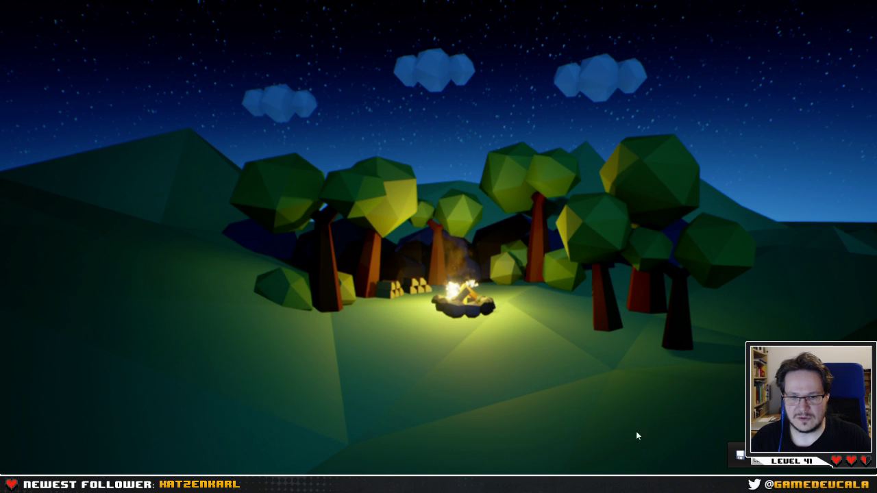
key(Escape)
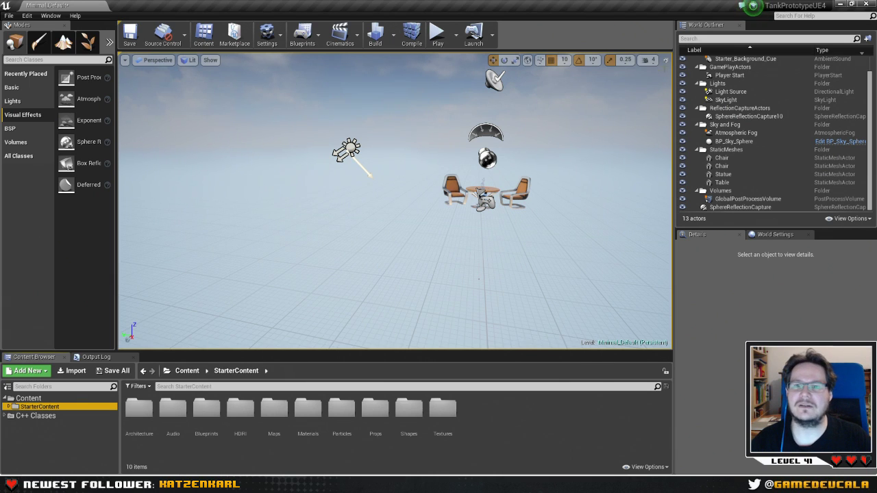
Look through the actors of the Minimal_Default level, inspecting the Starter_Background_Cue and the Light Source.
click(743, 307)
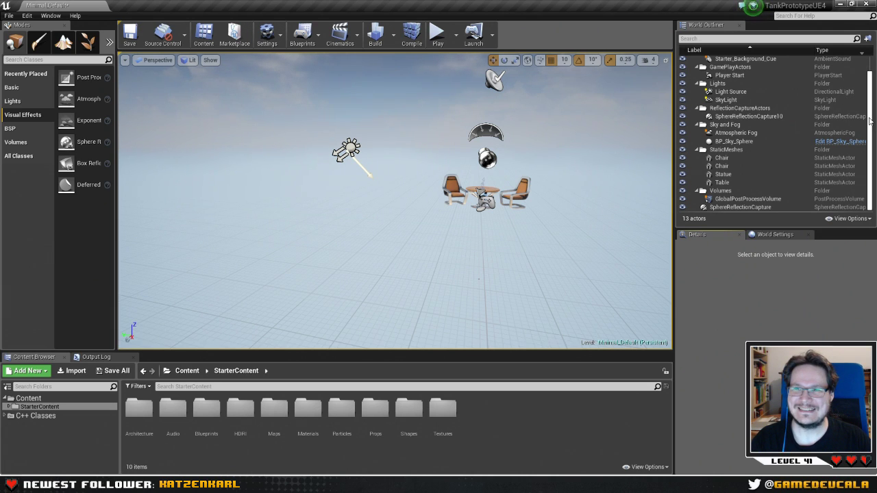
scroll(871, 103, up, 1)
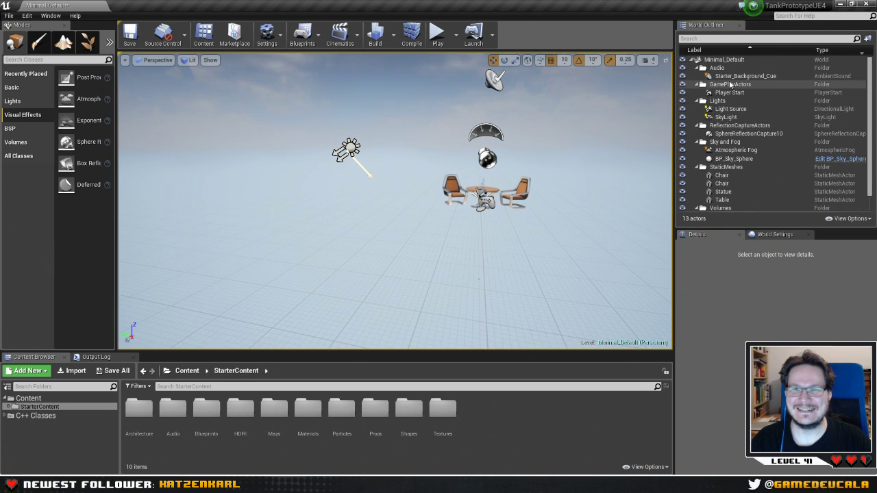
click(732, 77)
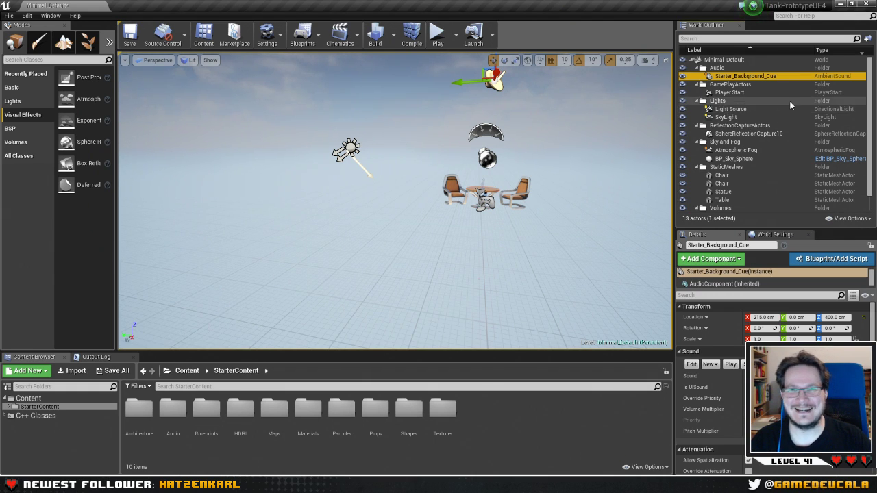
click(729, 109)
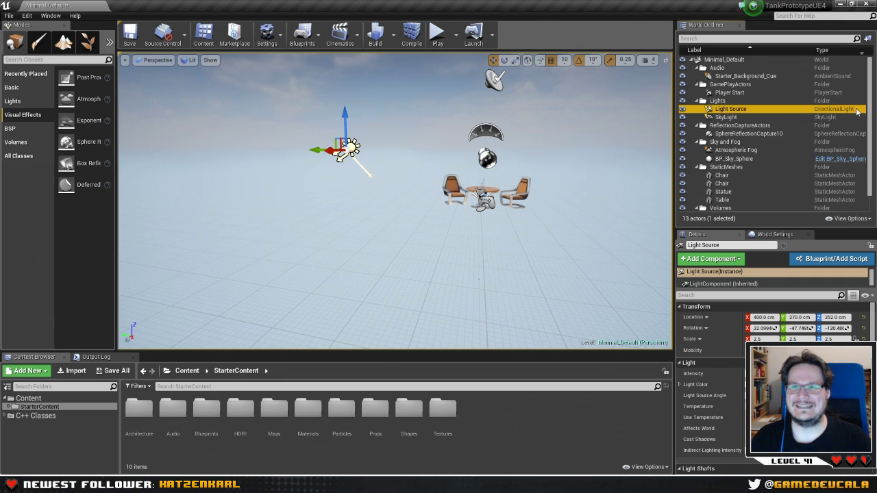
scroll(861, 103, down, 2)
scroll(865, 96, up, 2)
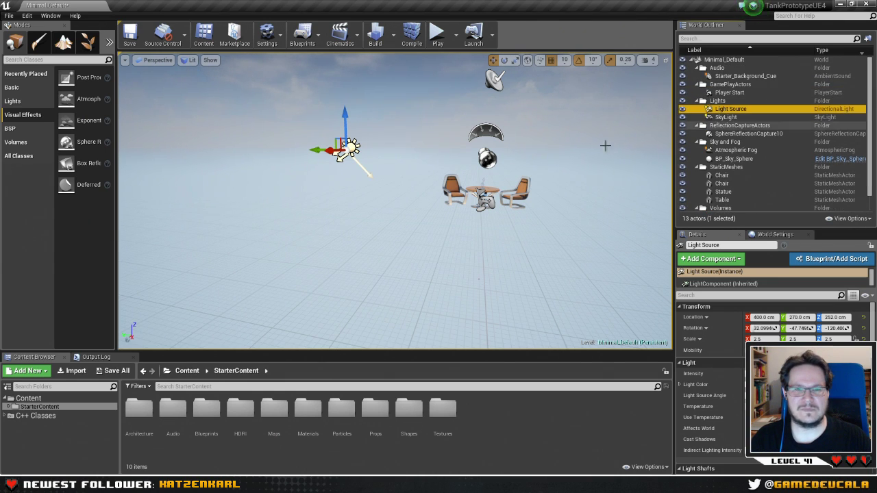
Delete both chairs, the table and the statue from the Minimal_Default level.
click(530, 182)
click(526, 184)
key(Delete)
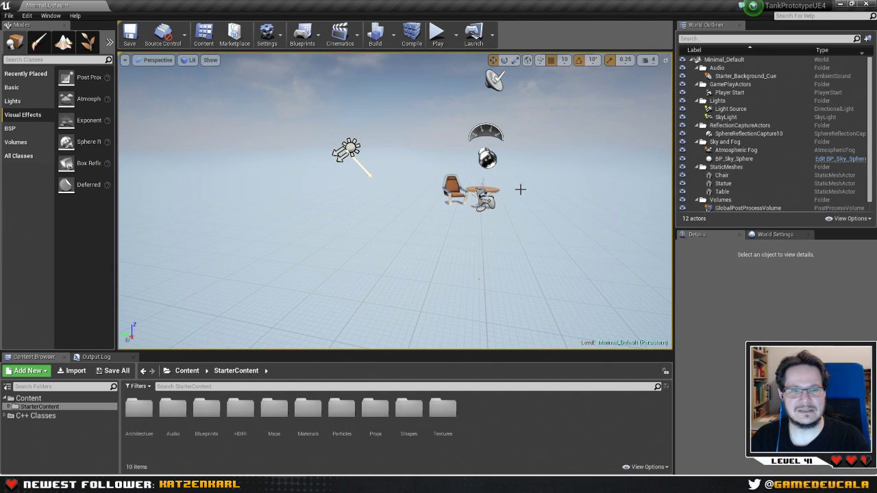
click(472, 191)
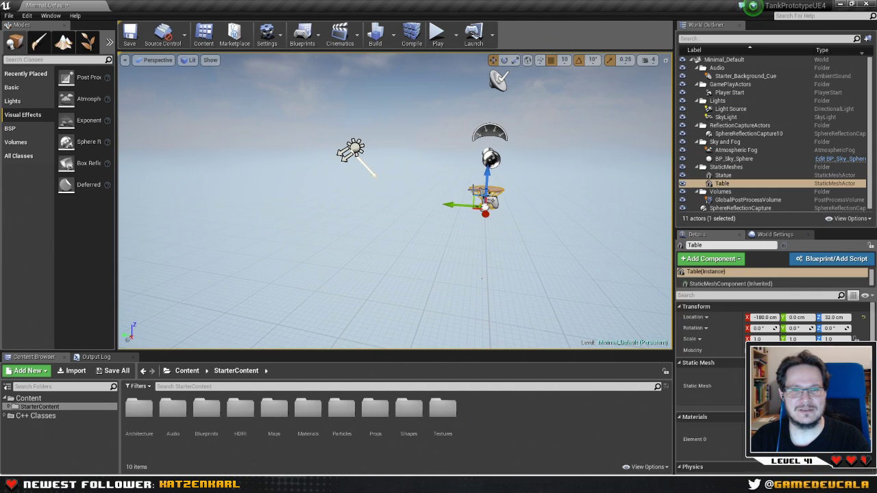
key(Delete)
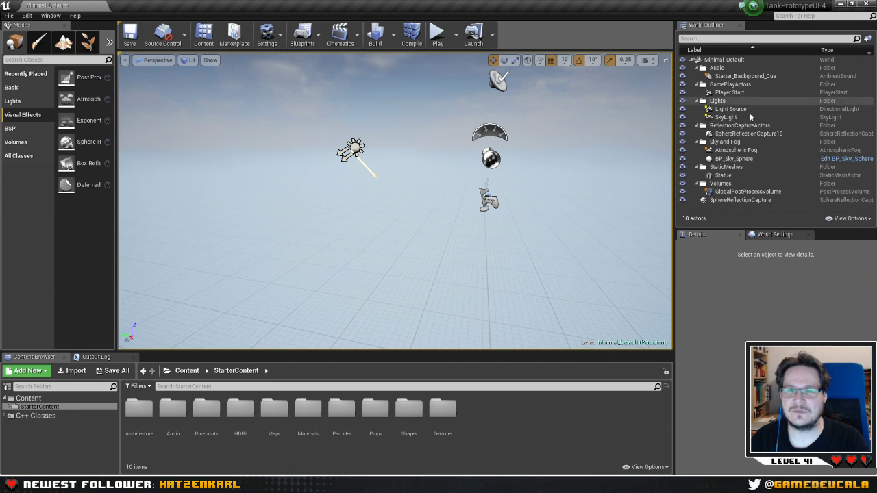
click(739, 159)
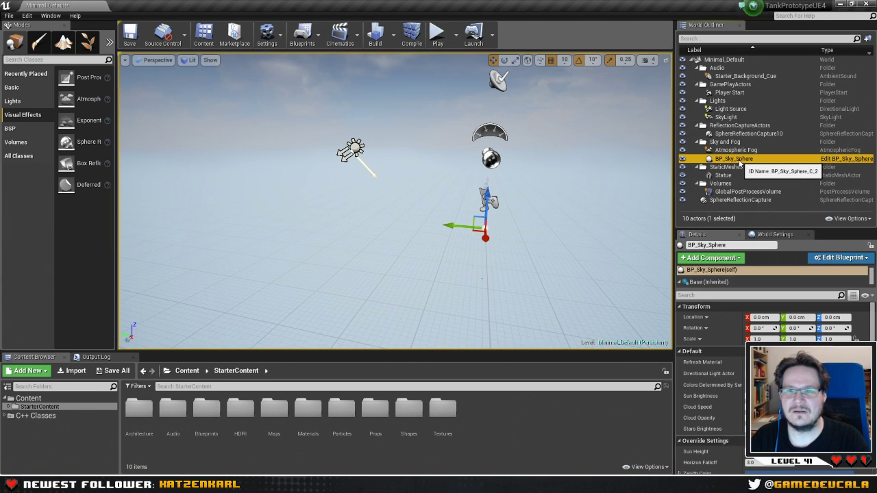
click(723, 175)
key(Delete)
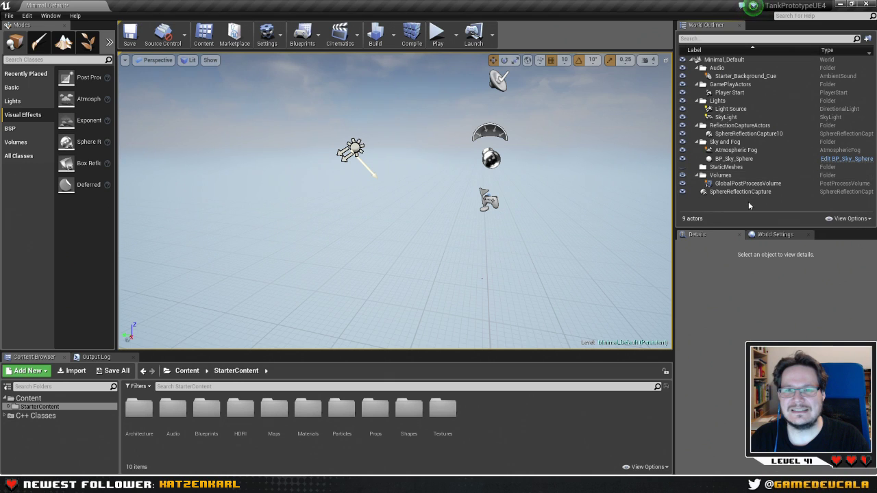
Hide the Volumes folder of the level, including its GlobalPostProcessVolume.
click(722, 169)
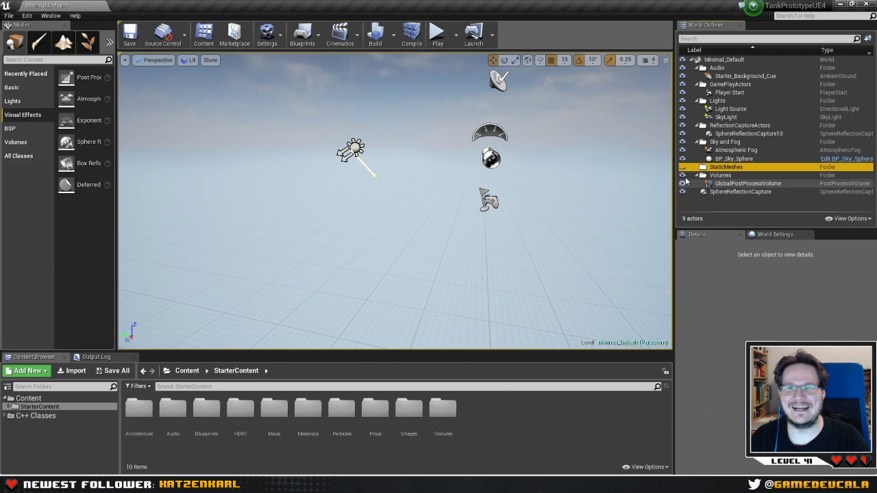
click(682, 175)
click(719, 176)
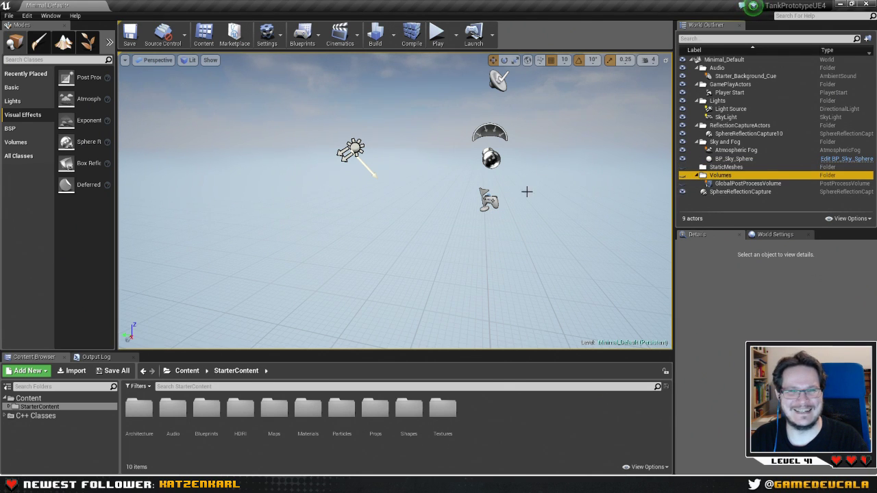
Delete both sphere reflection captures from the level and briefly play-test it.
right_drag(525, 190, 481, 180)
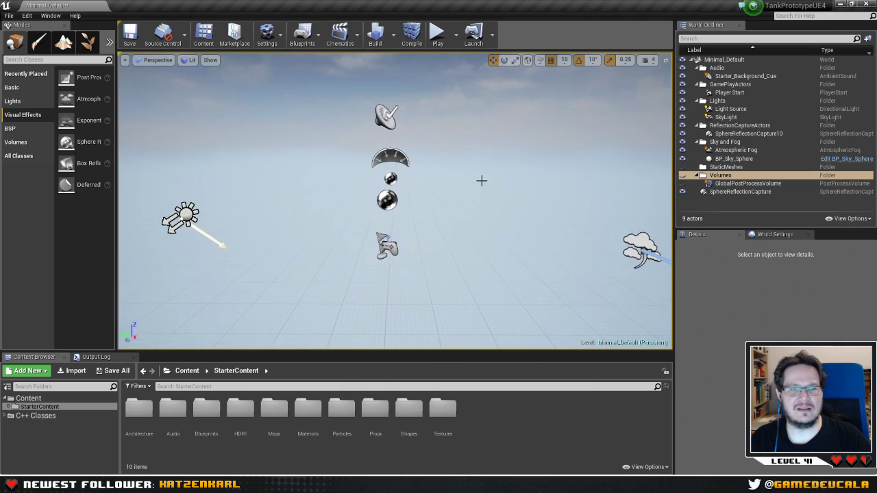
click(387, 199)
key(Delete)
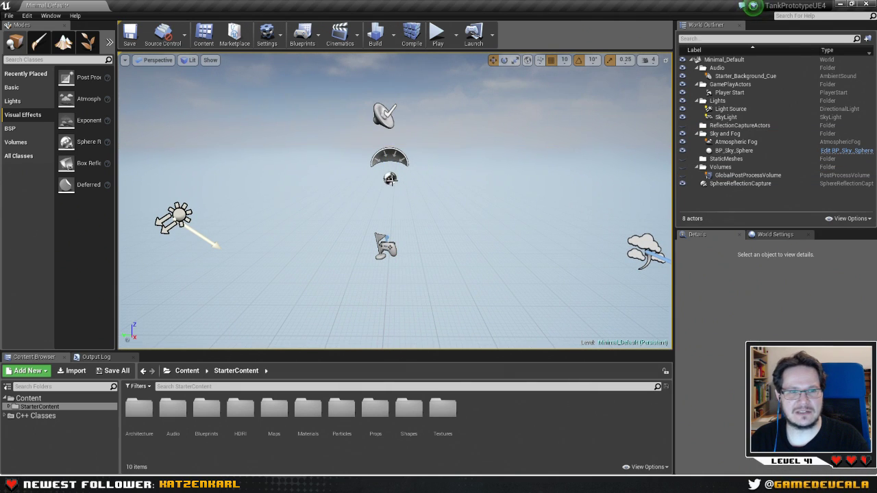
click(390, 179)
key(Delete)
right_drag(429, 186, 395, 167)
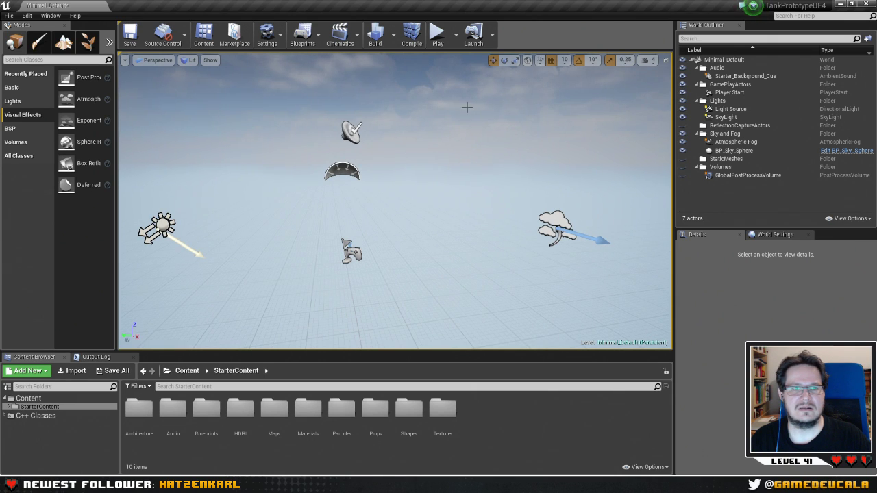
click(436, 41)
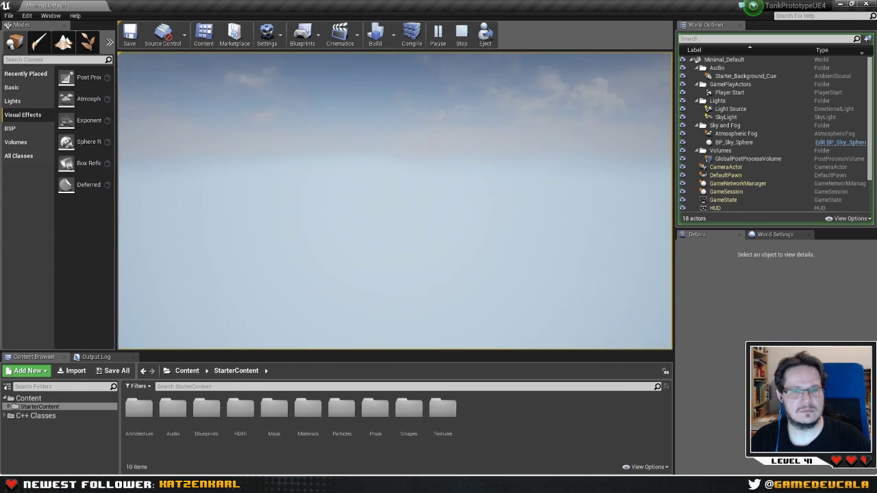
key(Escape)
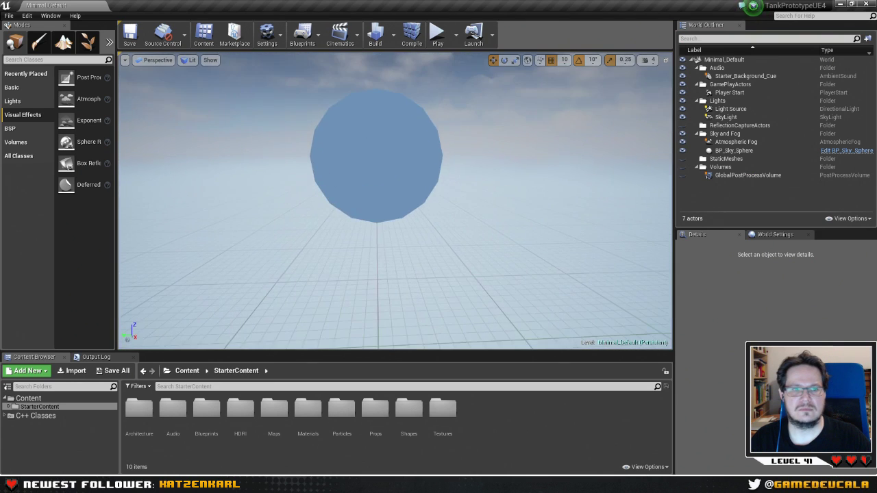
Delete the Atmospheric Fog actor and briefly play-test the level without it.
right_drag(395, 201, 498, 180)
click(460, 184)
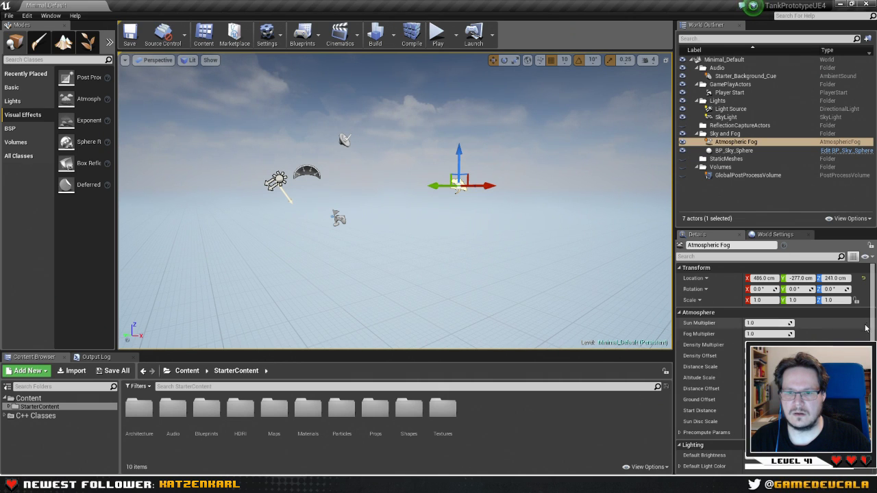
scroll(726, 334, down, 5)
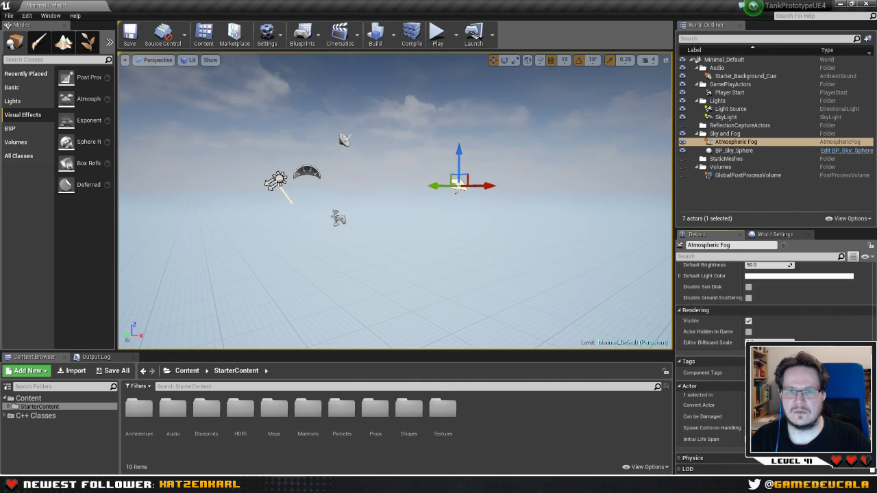
key(Delete)
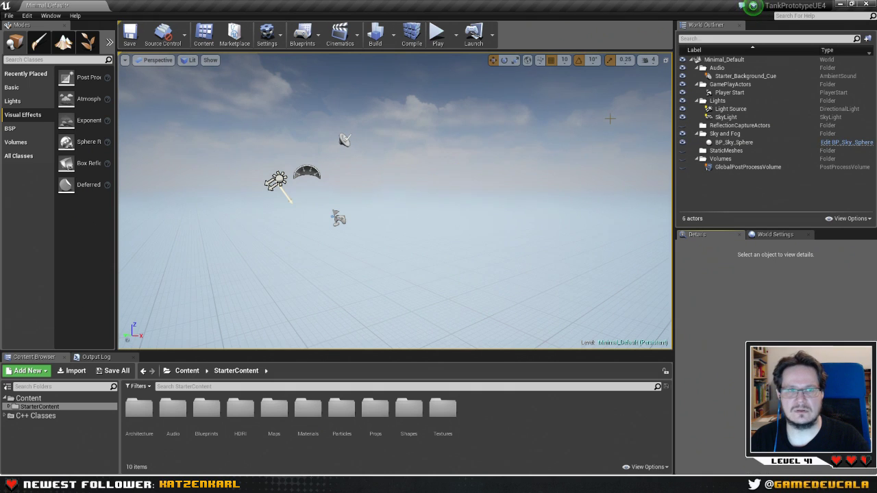
click(438, 36)
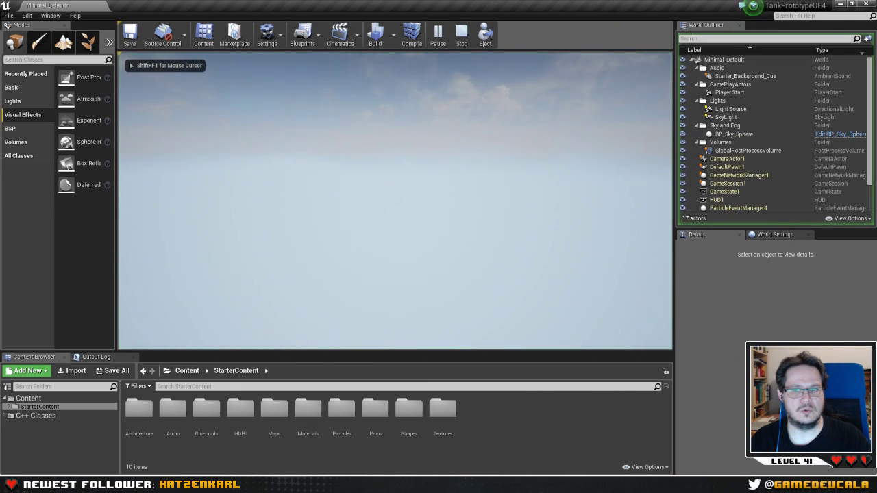
key(Escape)
Delete the Starter_Background_Cue ambient sound and play-test the level again.
right_drag(612, 149, 649, 176)
click(722, 160)
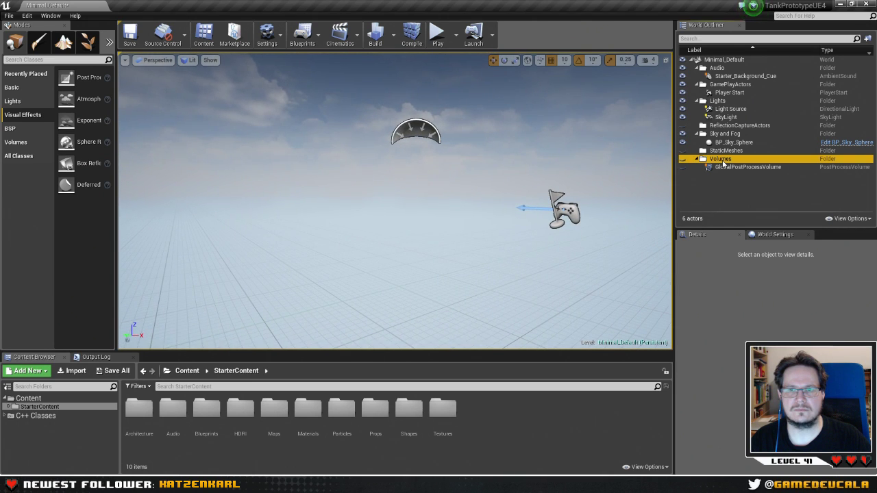
click(742, 76)
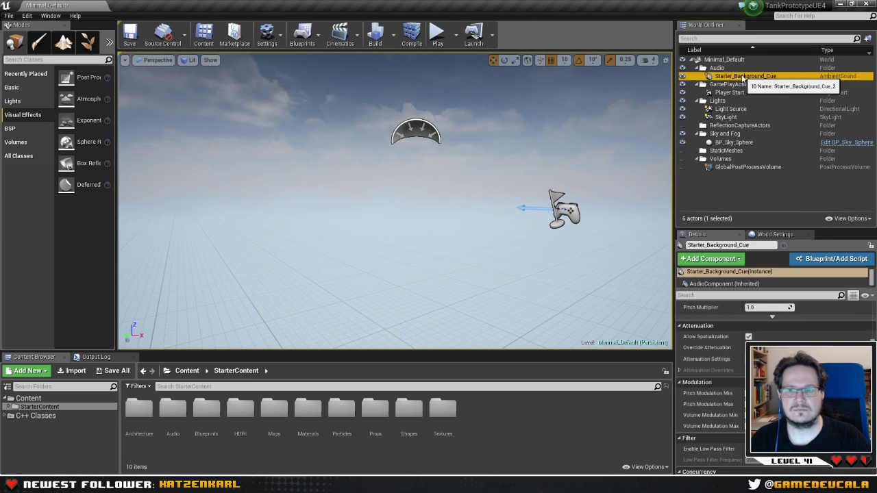
key(Delete)
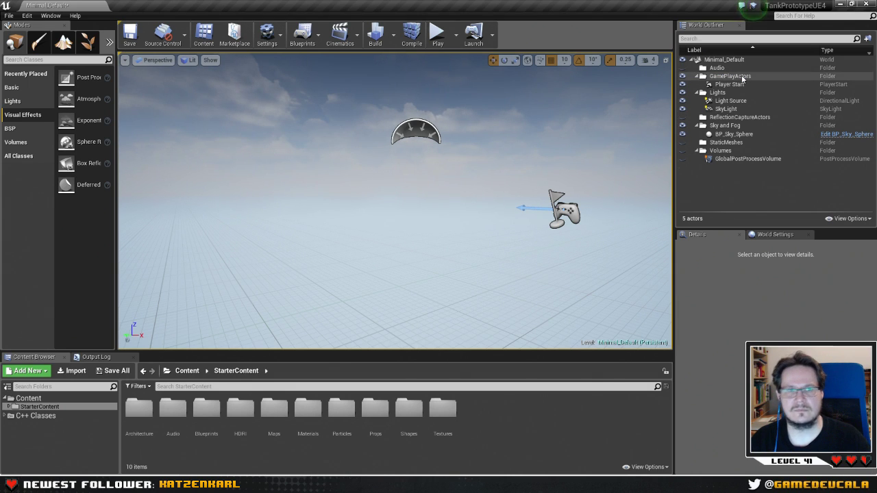
click(438, 34)
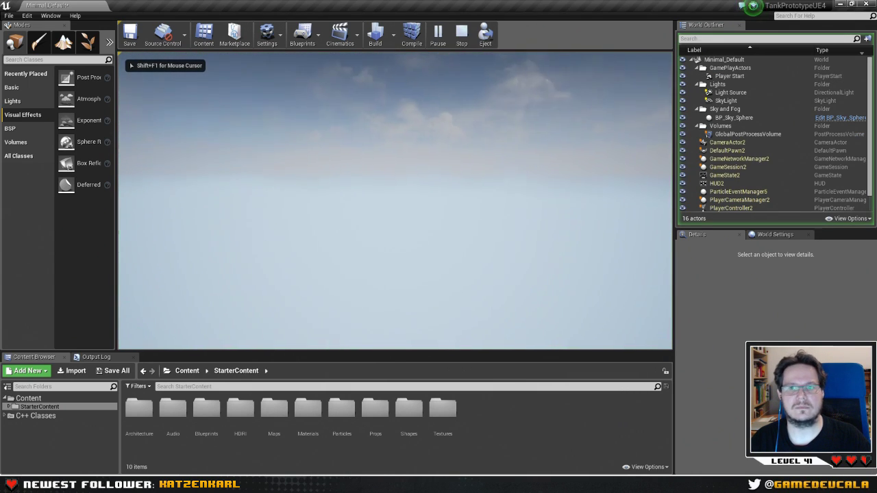
key(Escape)
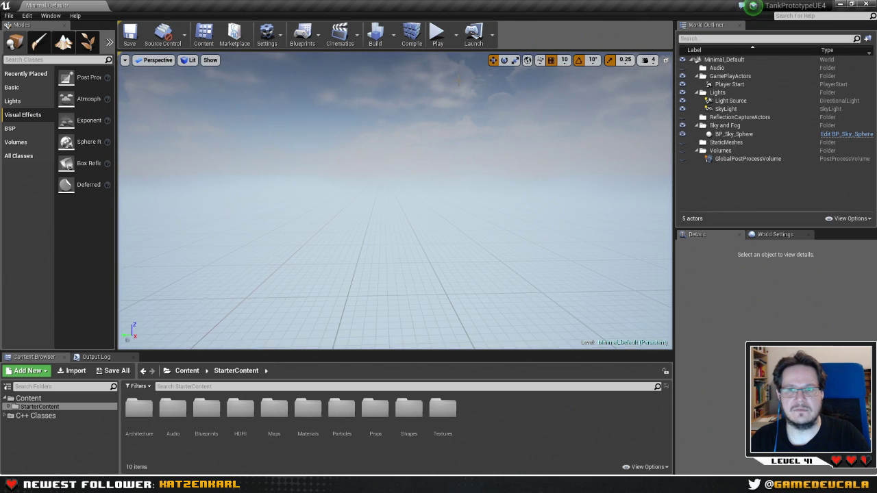
Undo the deletions of the Starter_Background_Cue and the Atmospheric Fog.
key(ctrl+z)
key(ctrl+z)
key(ctrl+z)
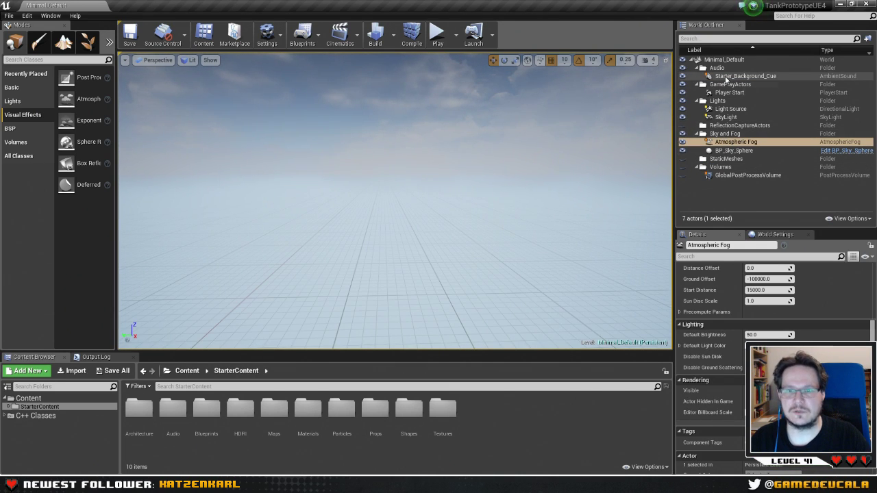
Remove only the Starter_Background_Cue ambient sound from the level, keeping the Atmospheric Fog.
click(724, 77)
key(Delete)
right_drag(492, 149, 491, 169)
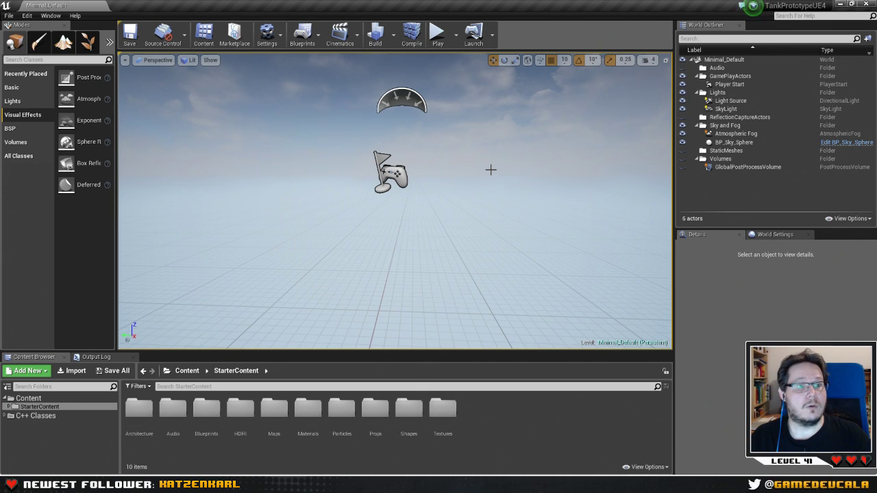
mouse_move(490, 169)
right_down()
mouse_move(478, 172)
mouse_move(491, 169)
right_up()
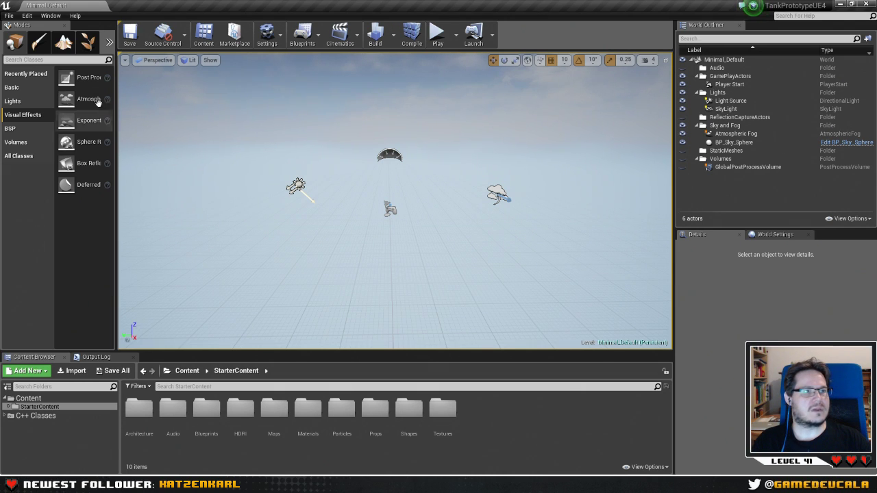
Switch to Landscape mode and inspect the preview grid for a new landscape.
click(67, 46)
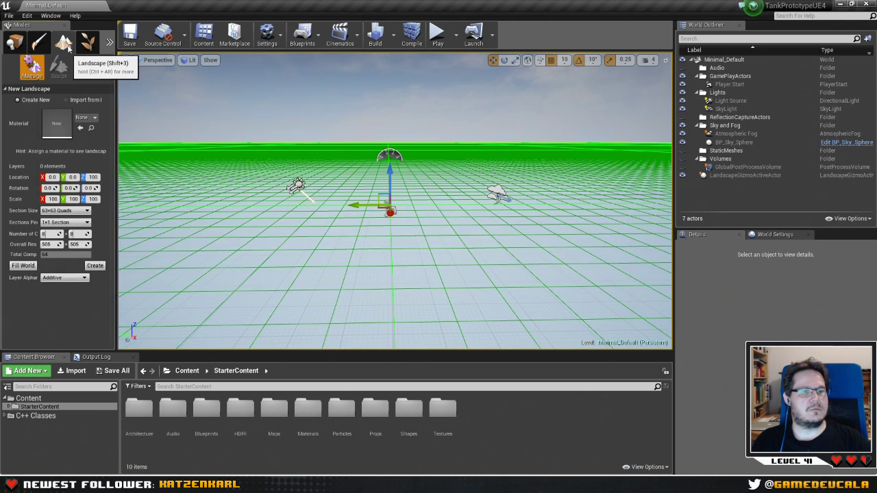
mouse_move(303, 157)
right_down()
mouse_move(305, 206)
mouse_move(312, 161)
right_up()
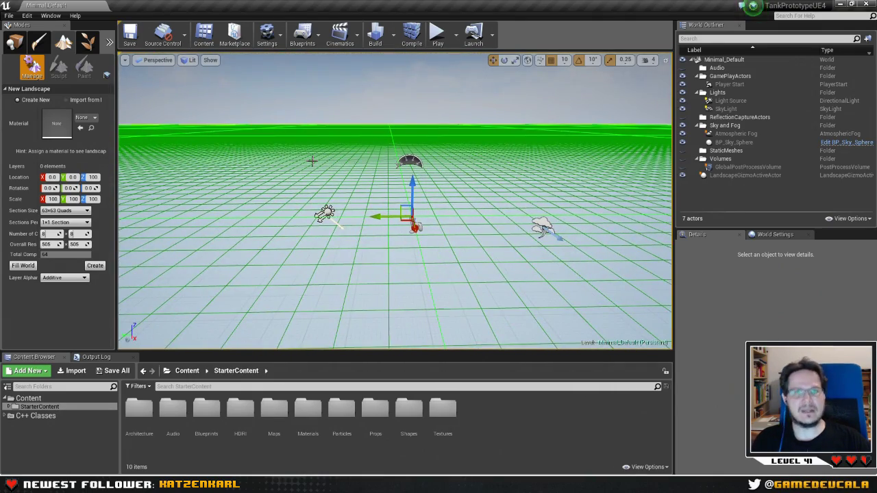
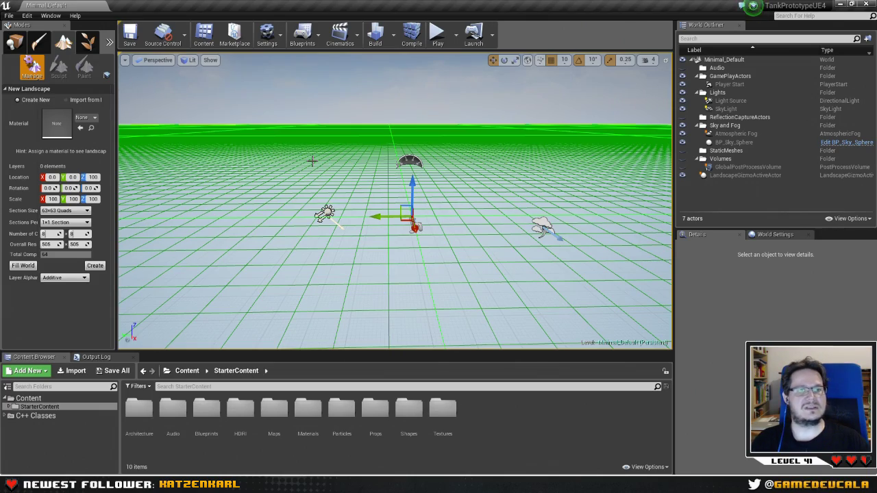
mouse_move(454, 158)
right_down()
mouse_move(431, 159)
mouse_move(446, 164)
right_up()
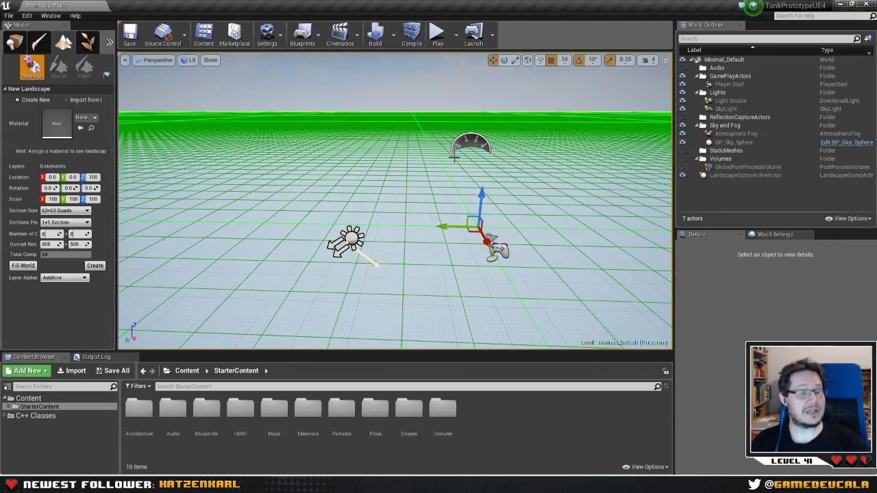
Set the new landscape's section size to 15x15 Quads and widen the area showing the landscape settings.
right_drag(446, 163, 452, 142)
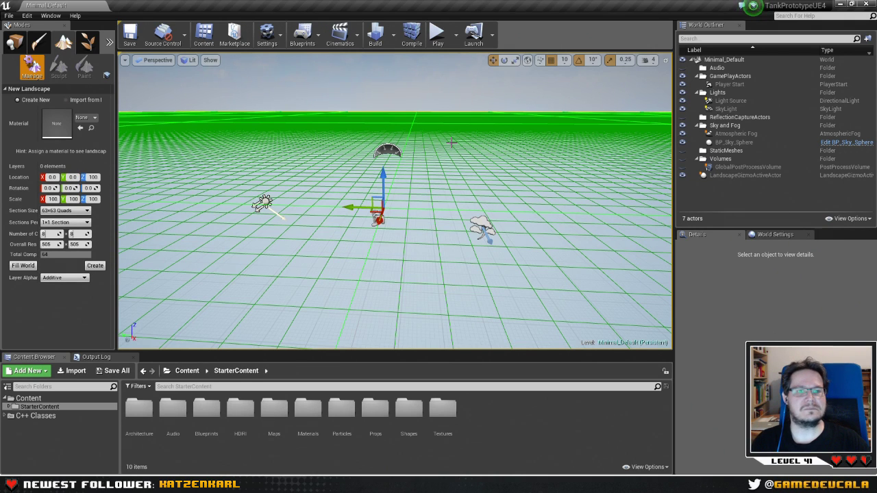
mouse_move(451, 143)
right_down()
mouse_move(452, 134)
mouse_move(452, 144)
right_up()
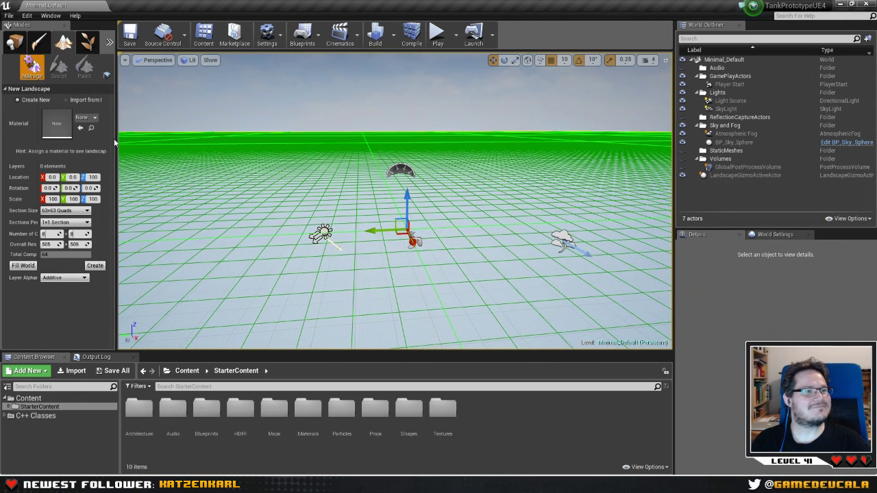
right_drag(398, 127, 446, 156)
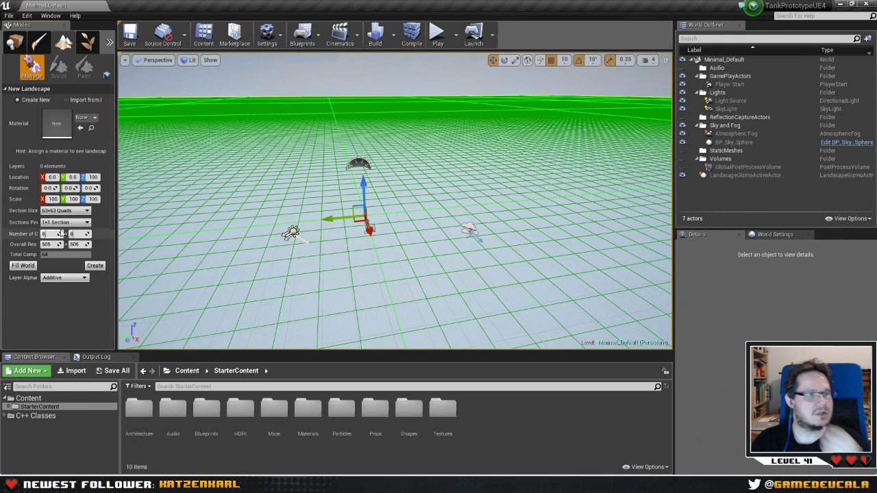
click(67, 211)
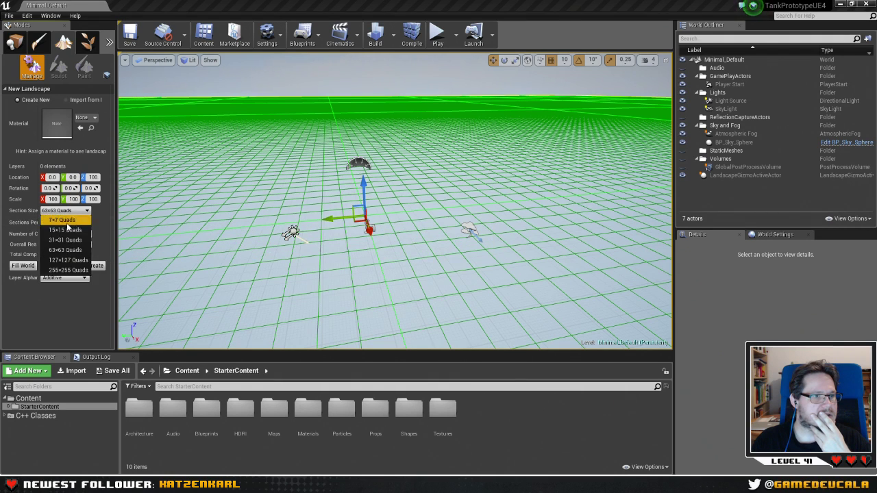
click(71, 230)
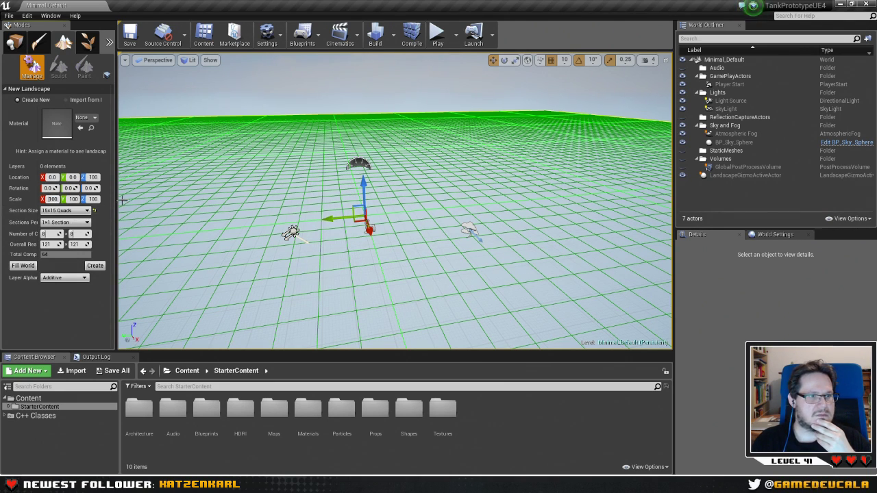
drag(116, 200, 141, 200)
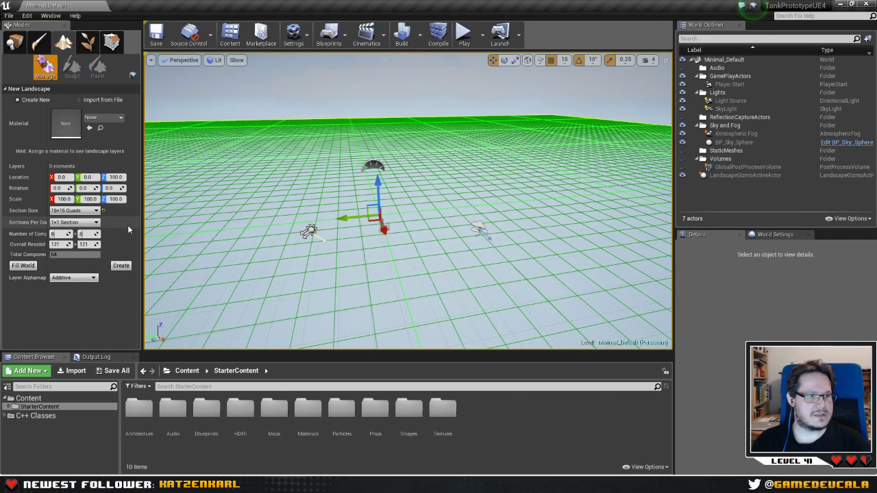
click(81, 210)
click(80, 212)
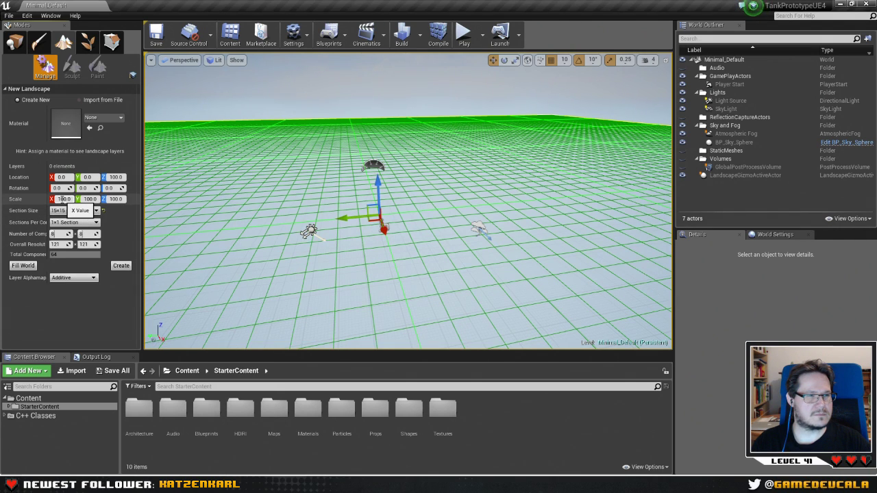
Set the new landscape's X and Y scale to 10000 and check the enlarged preview grid.
click(62, 198)
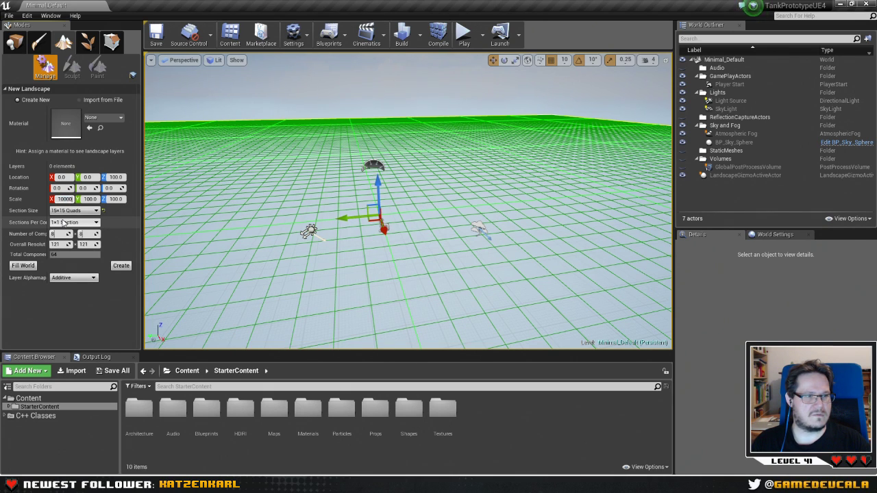
key(Tab)
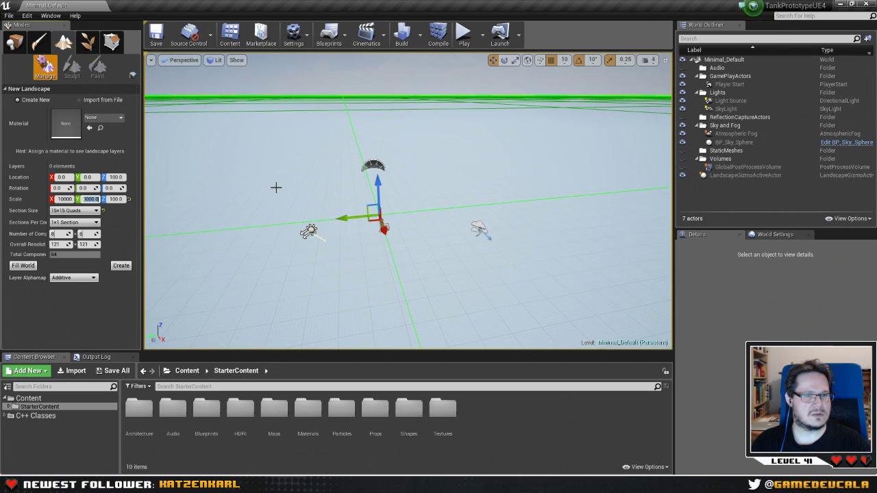
right_drag(275, 187, 299, 189)
key(s)
right_drag(409, 216, 384, 238)
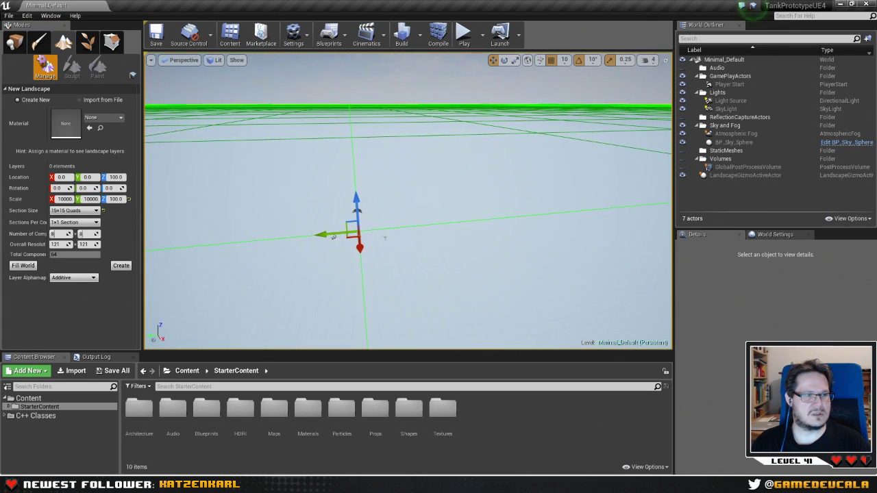
Create the landscape at the enlarged scale, keeping 1x1 Section per component.
click(82, 222)
click(89, 229)
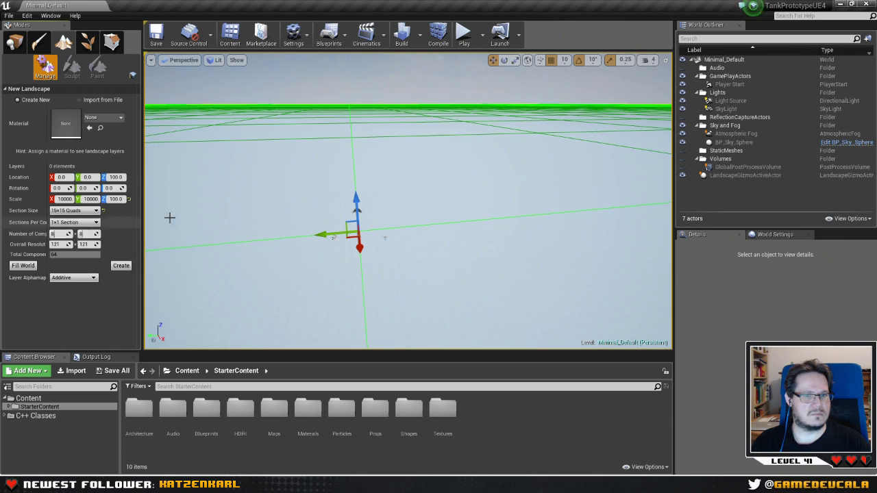
mouse_move(171, 271)
right_down()
mouse_move(202, 264)
mouse_move(185, 268)
right_up()
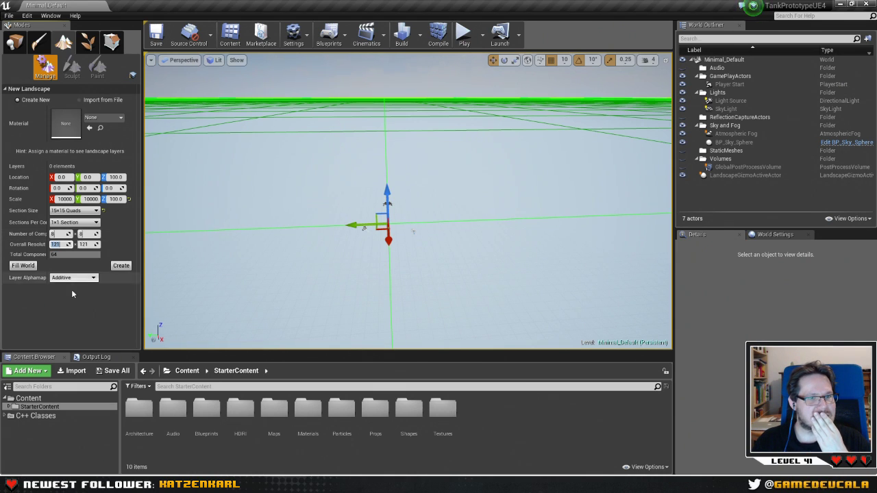
click(332, 199)
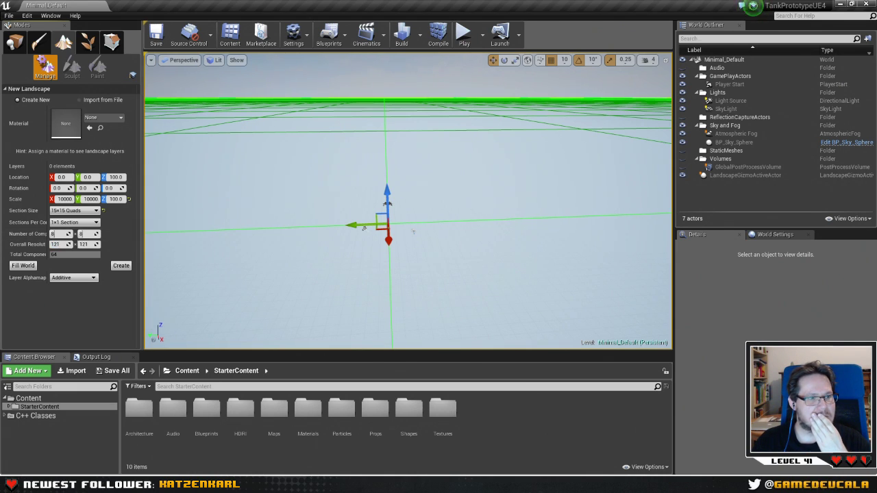
click(121, 265)
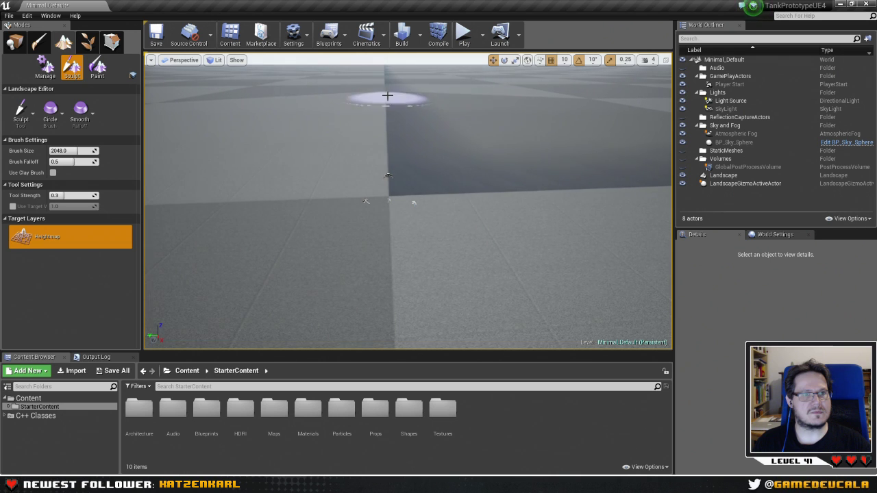
Try a sculpting stroke on the oversized landscape and undo it.
scroll(429, 133, up, 2)
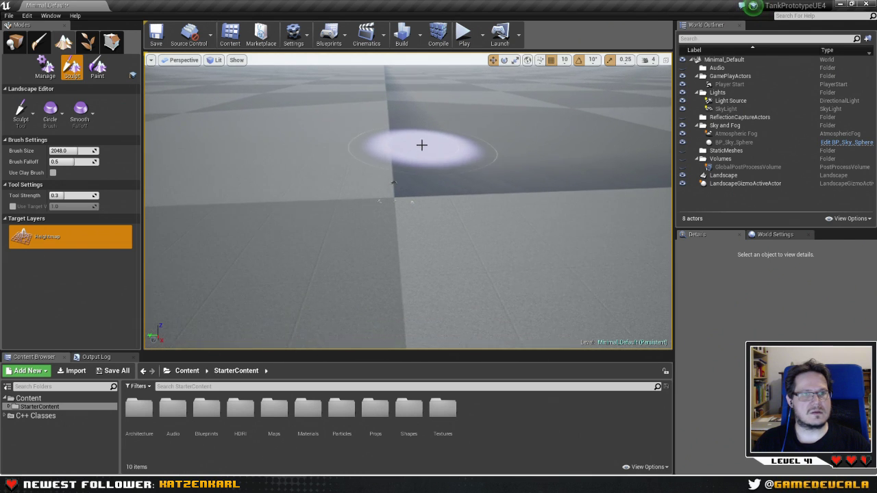
right_drag(422, 144, 411, 206)
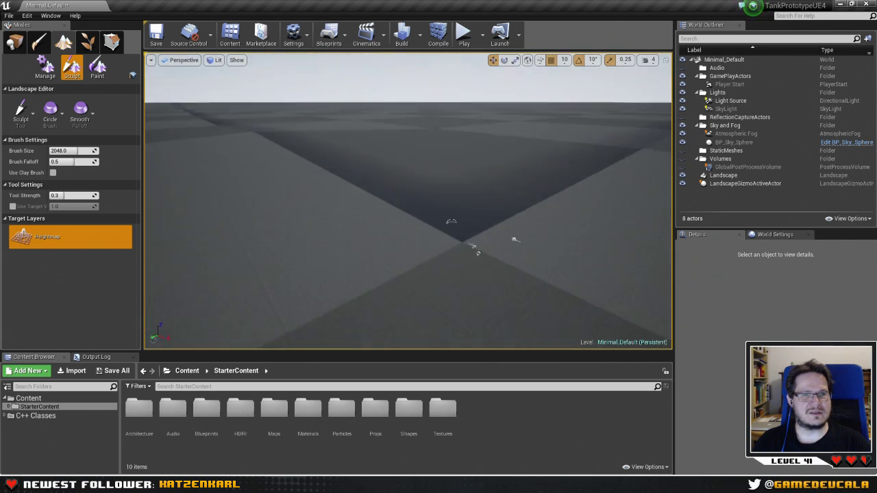
mouse_move(446, 169)
mouse_down()
mouse_move(487, 164)
mouse_move(491, 137)
mouse_up()
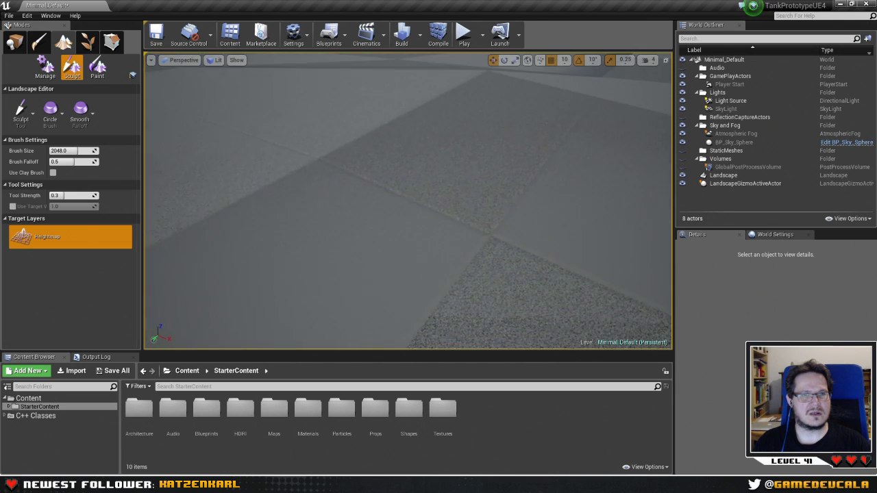
key(ctrl+z)
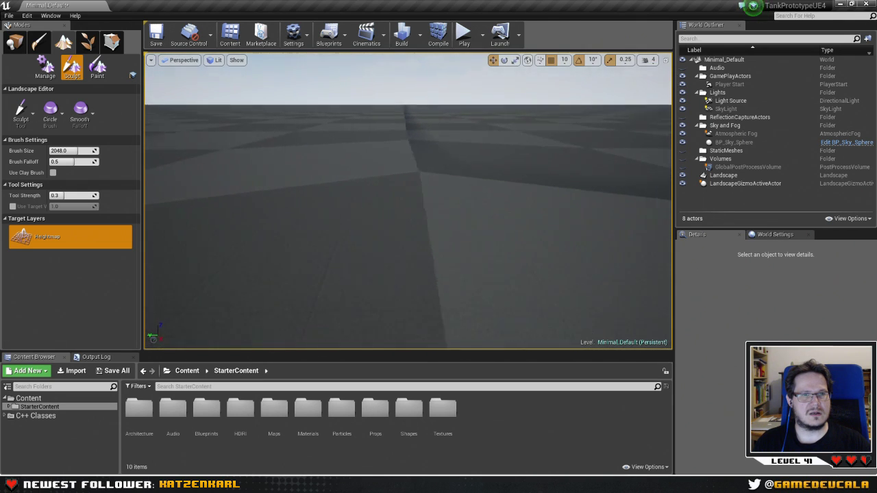
right_drag(489, 147, 489, 146)
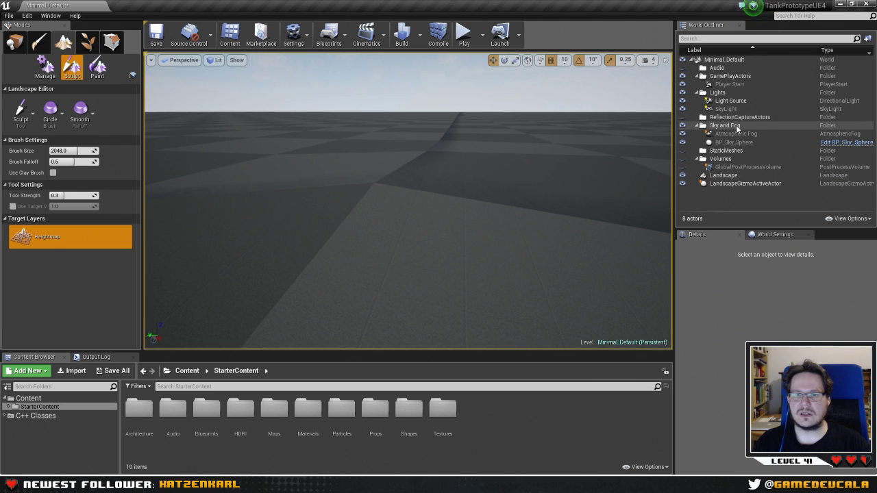
Delete the oversized Landscape actor from the level.
click(739, 184)
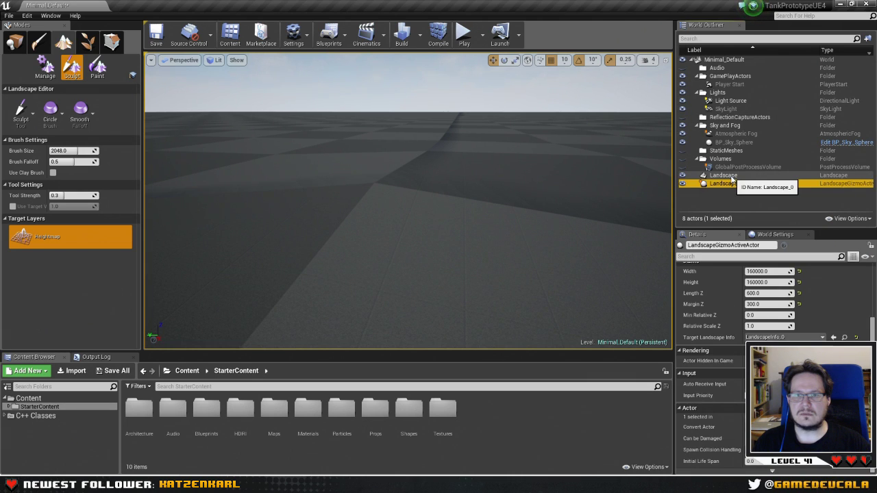
click(730, 176)
key(Delete)
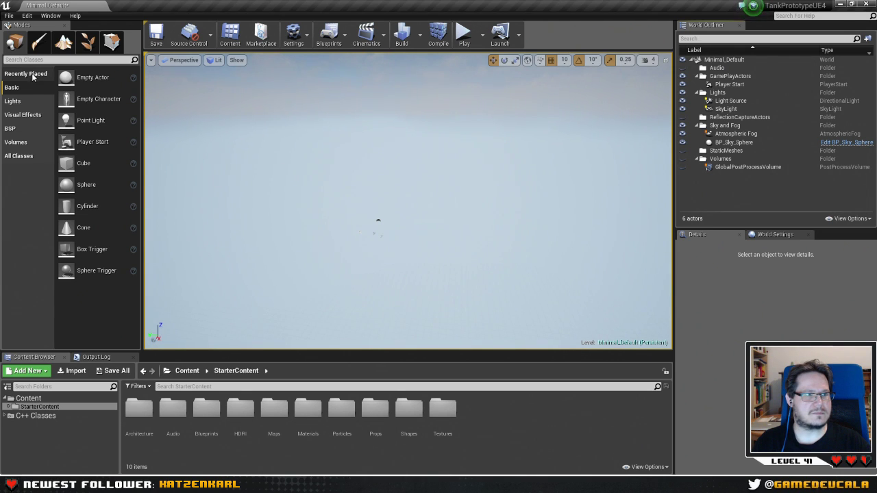
Return to Landscape mode and set the new landscape's X, Y and Z scale to 1000.
click(64, 44)
right_drag(399, 176, 210, 205)
click(64, 198)
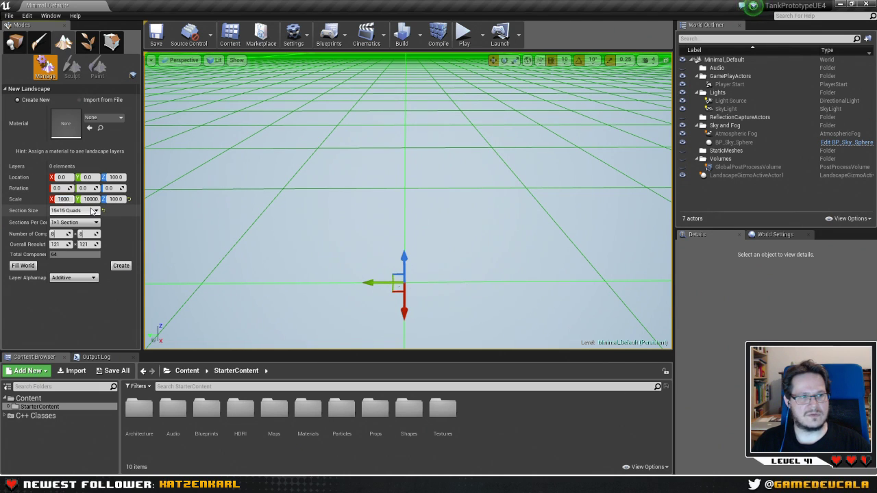
text(1000)
key(Tab)
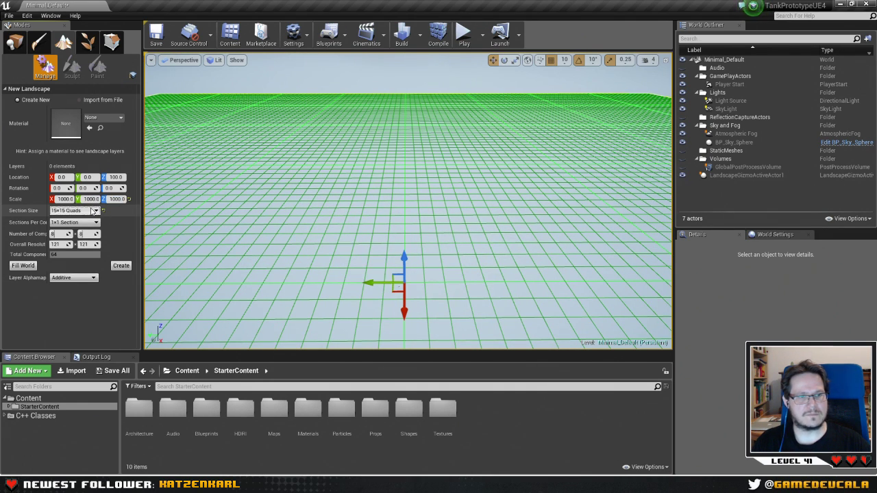
right_drag(341, 218, 301, 205)
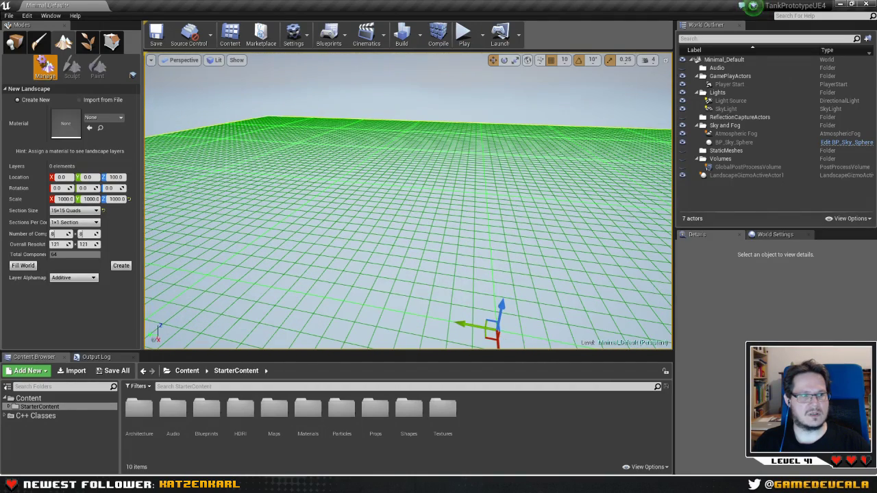
Create the landscape and sculpt a small bump on its surface.
click(120, 265)
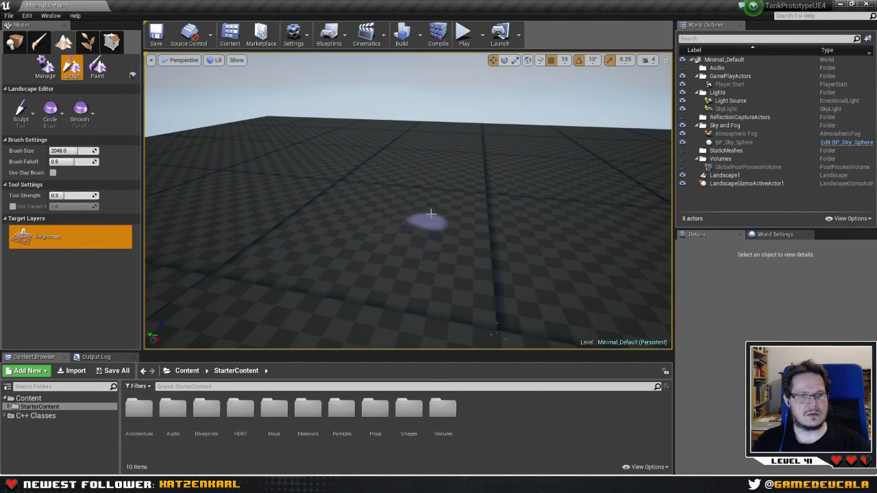
drag(361, 235, 395, 226)
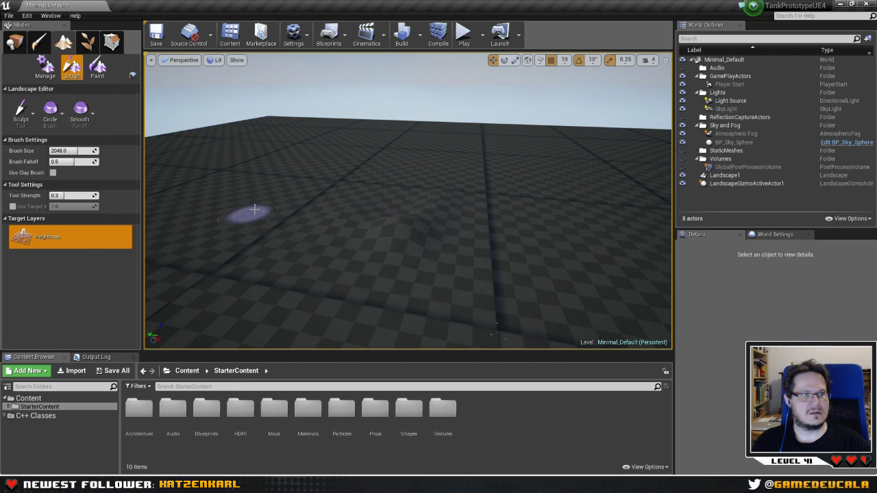
right_drag(247, 215, 209, 180)
click(52, 114)
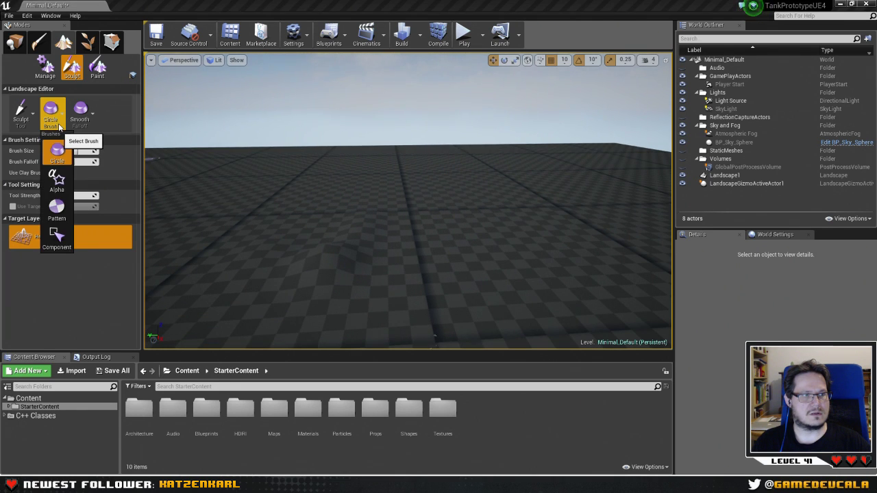
click(26, 118)
click(27, 121)
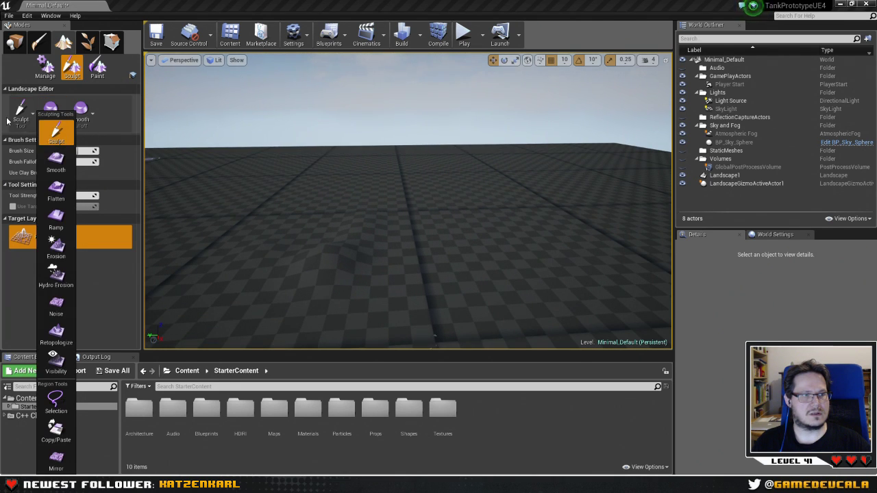
click(21, 119)
click(83, 116)
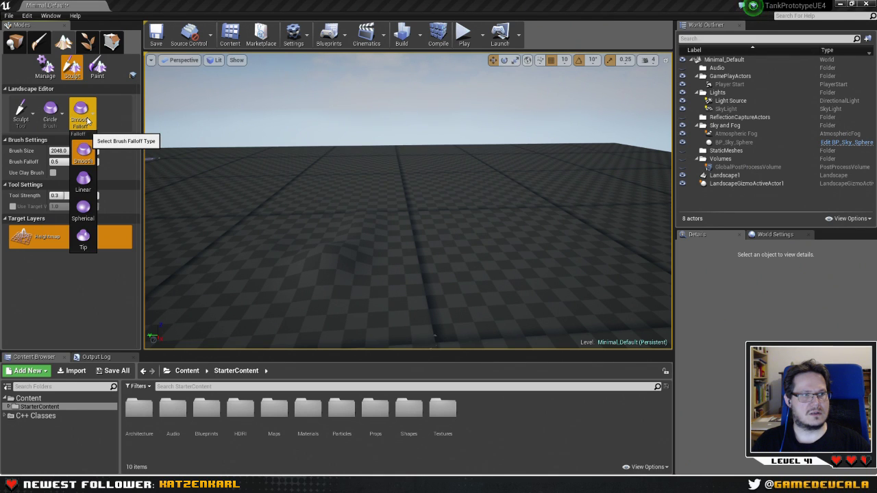
click(87, 122)
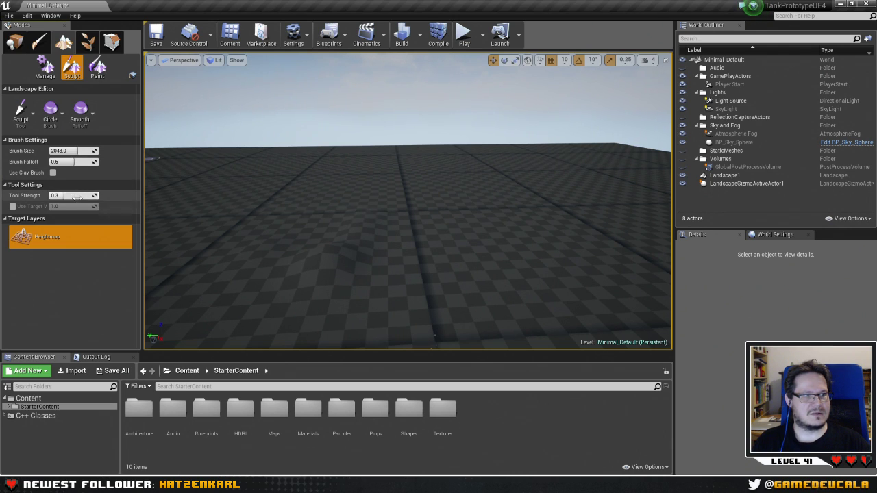
Raise the sculpting tool strength to about 0.68 and sculpt larger hills around the first bump on the landscape.
drag(65, 196, 71, 195)
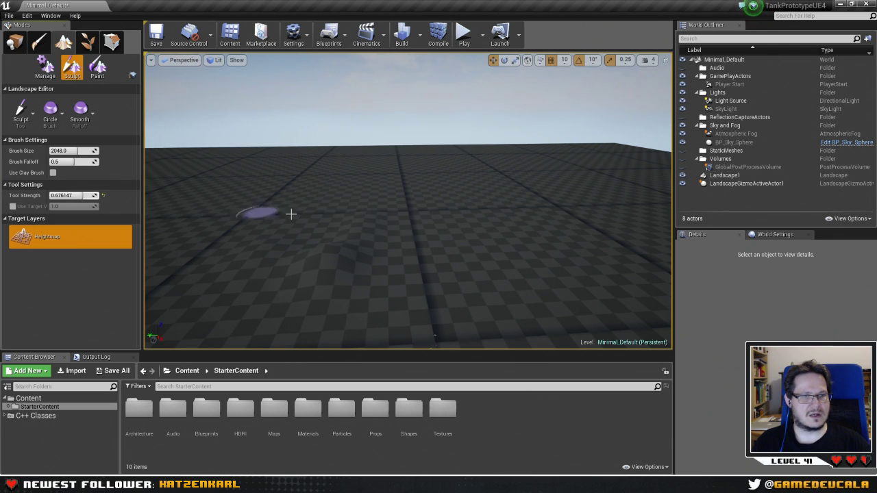
mouse_move(427, 203)
mouse_down()
mouse_move(371, 235)
mouse_move(366, 274)
mouse_move(356, 218)
mouse_up()
mouse_move(356, 217)
right_down()
mouse_move(411, 267)
mouse_move(465, 295)
mouse_move(632, 247)
mouse_move(562, 255)
right_up()
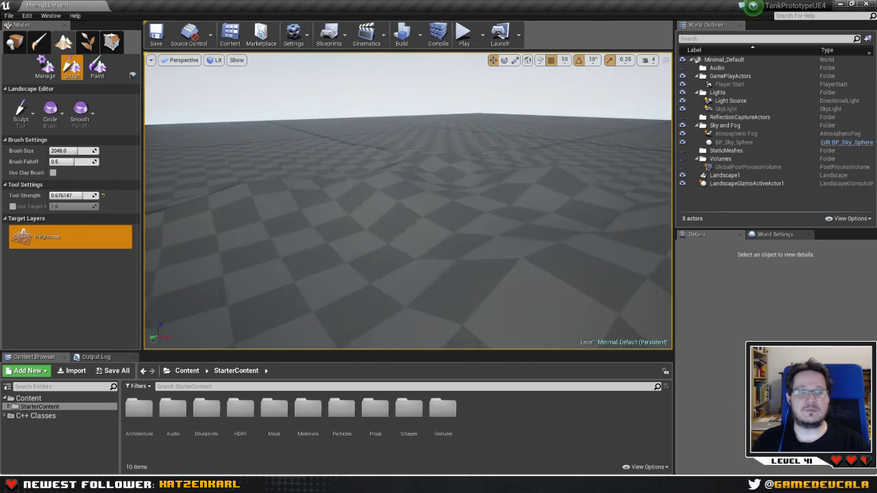
mouse_move(372, 215)
mouse_down()
mouse_move(387, 192)
mouse_move(541, 253)
mouse_move(569, 234)
mouse_up()
mouse_move(568, 234)
right_down()
mouse_move(572, 274)
mouse_move(582, 264)
mouse_move(578, 240)
mouse_move(468, 200)
right_up()
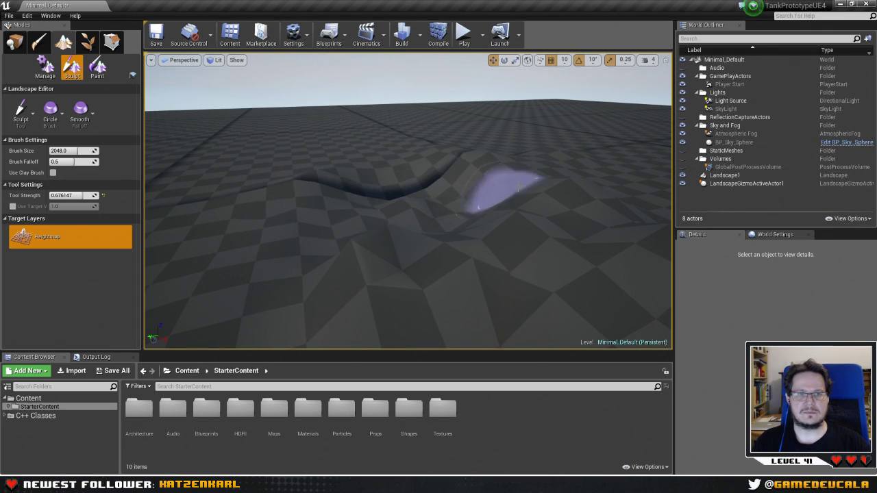
mouse_move(507, 189)
right_down()
mouse_move(511, 212)
mouse_move(485, 226)
mouse_move(254, 185)
right_up()
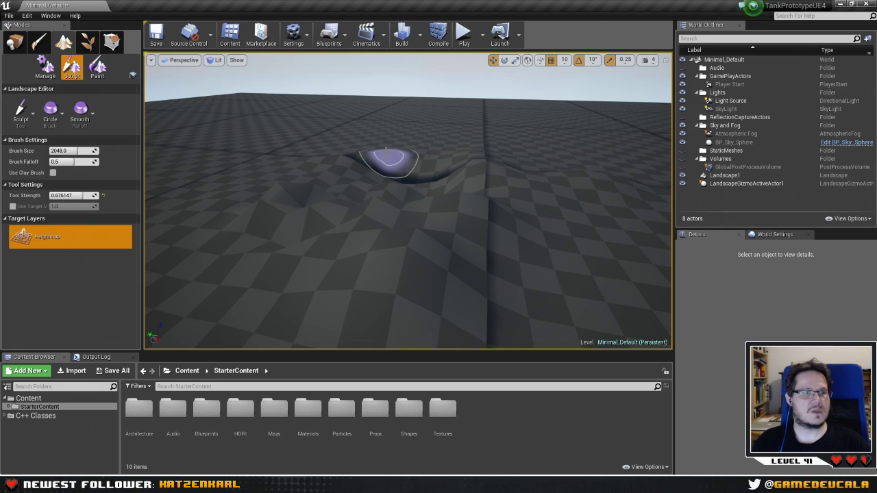
right_drag(265, 158, 250, 159)
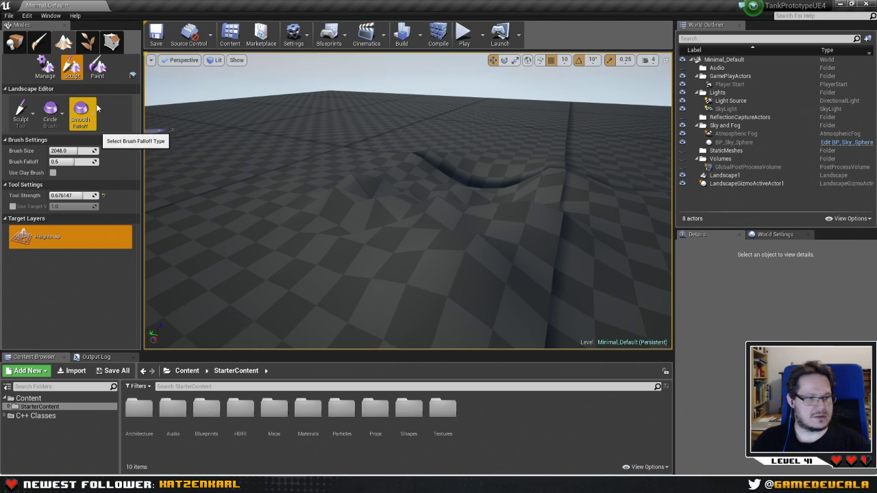
Show the project's root Content folder.
click(29, 398)
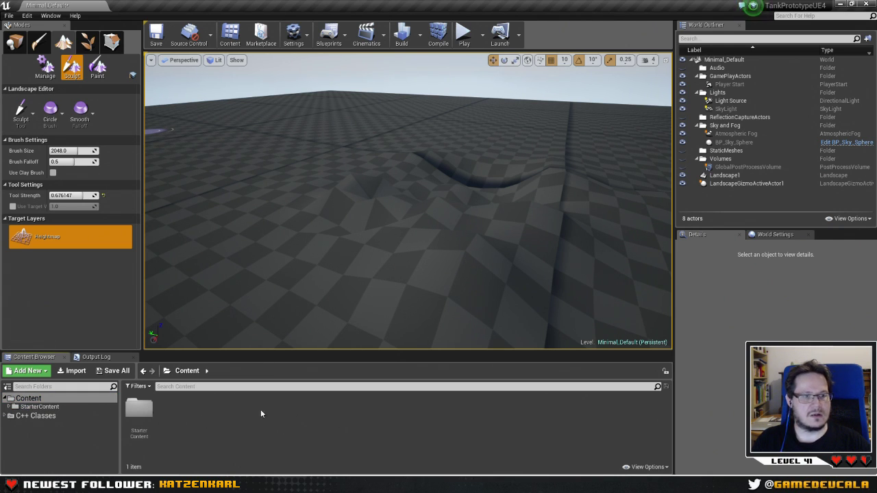
right_click(194, 409)
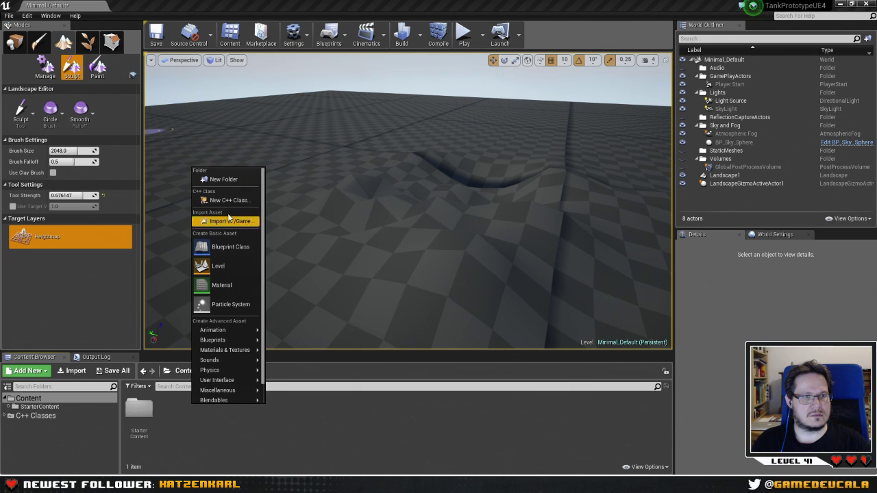
click(228, 285)
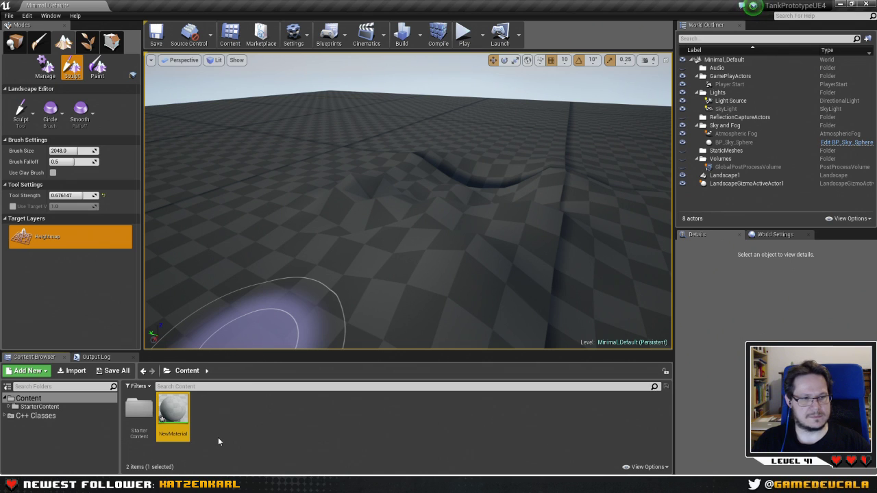
key(Delete)
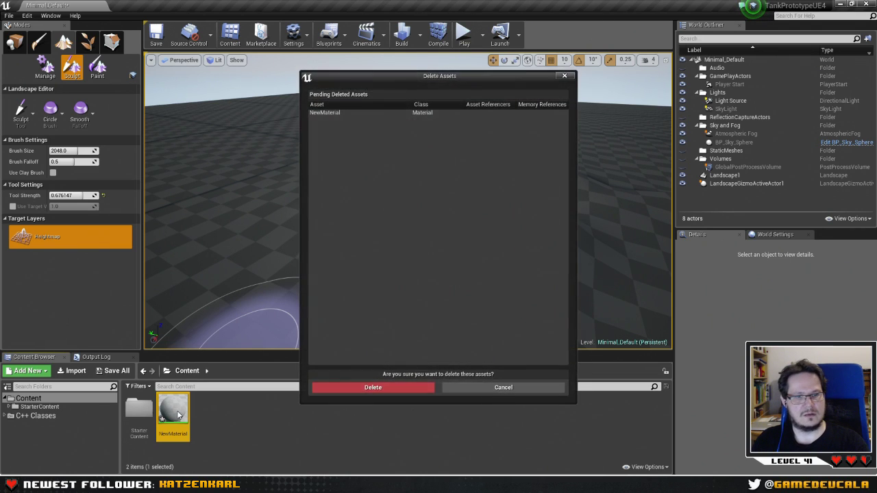
click(358, 388)
Create a folder named Materials inside the Content folder and open it.
right_click(199, 423)
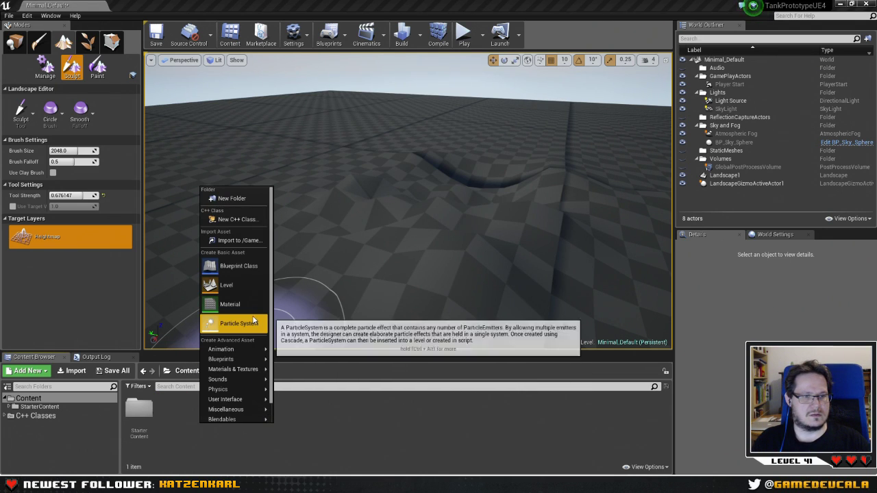
click(233, 198)
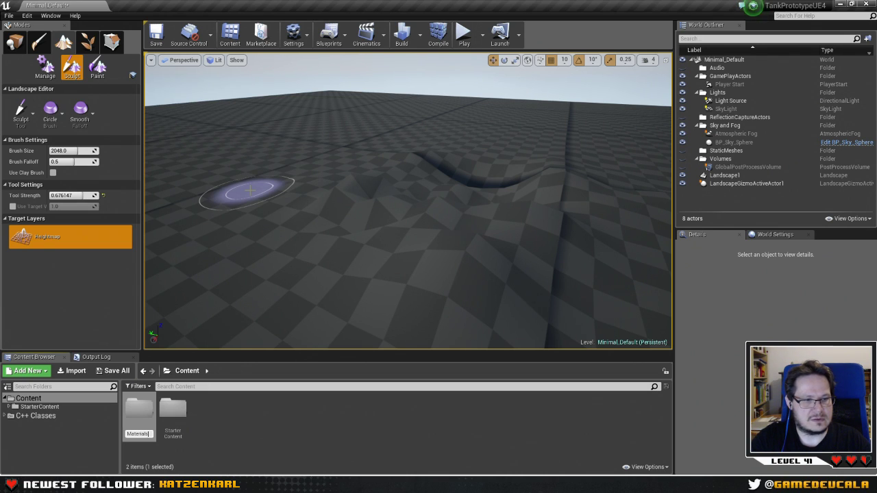
text(Materials)
key(Return)
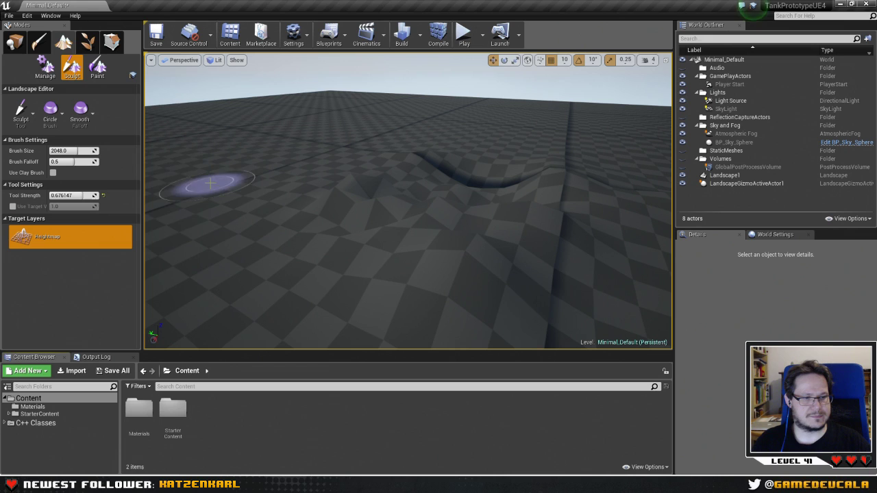
double_click(139, 411)
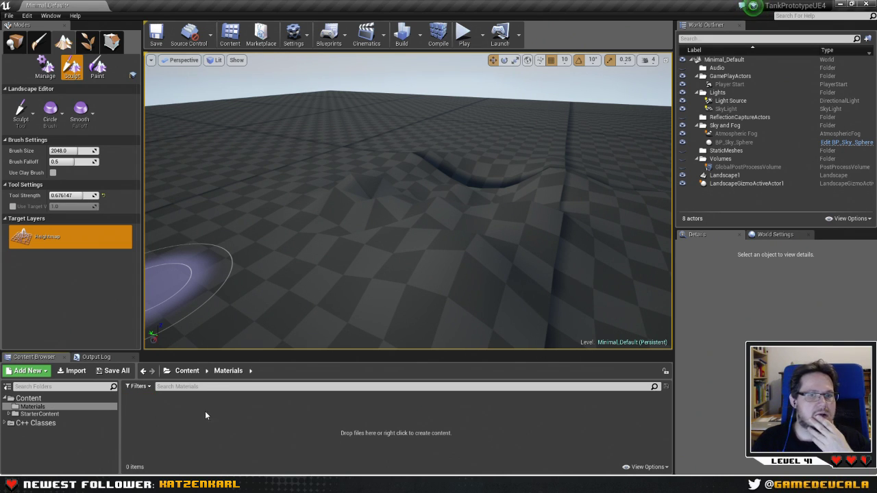
mouse_move(303, 274)
right_down()
mouse_move(385, 278)
mouse_move(372, 226)
mouse_move(370, 250)
right_up()
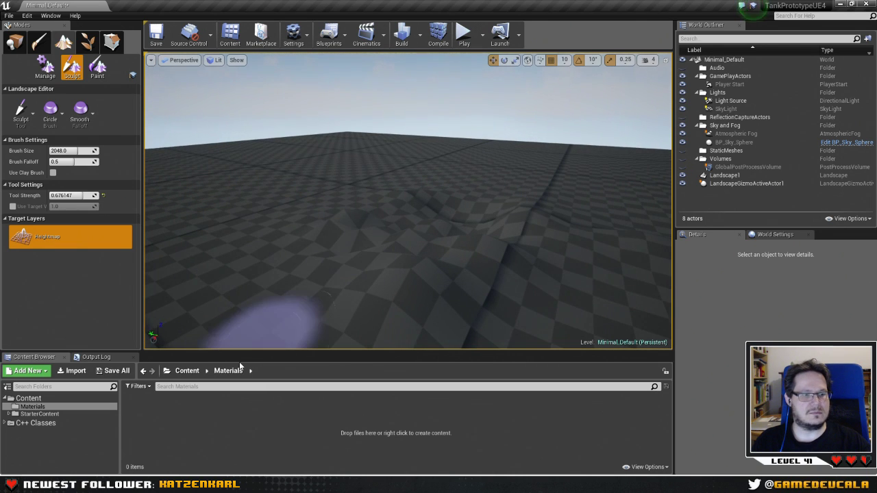
right_click(181, 421)
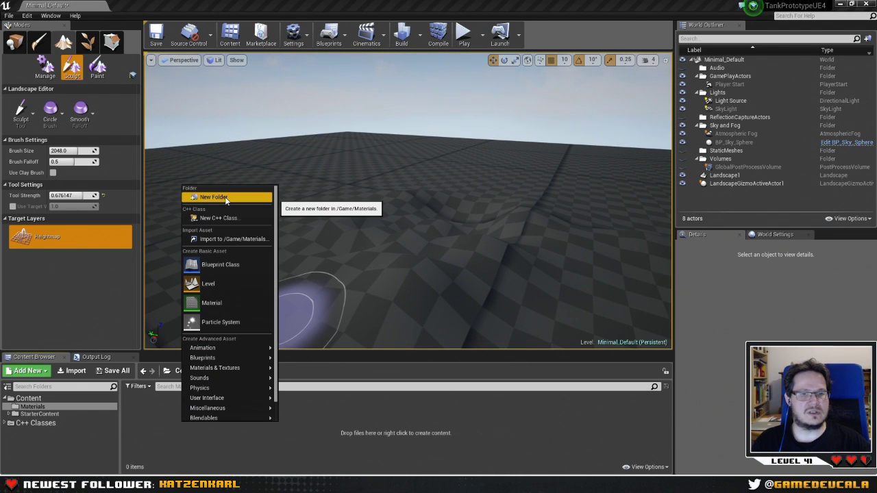
click(305, 453)
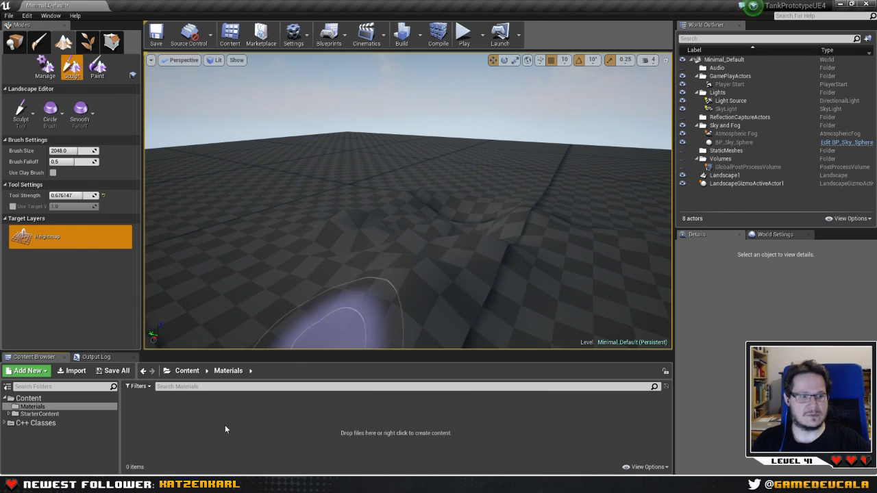
Create a material named M_LowPoly_Landscape in the Materials folder.
right_click(186, 415)
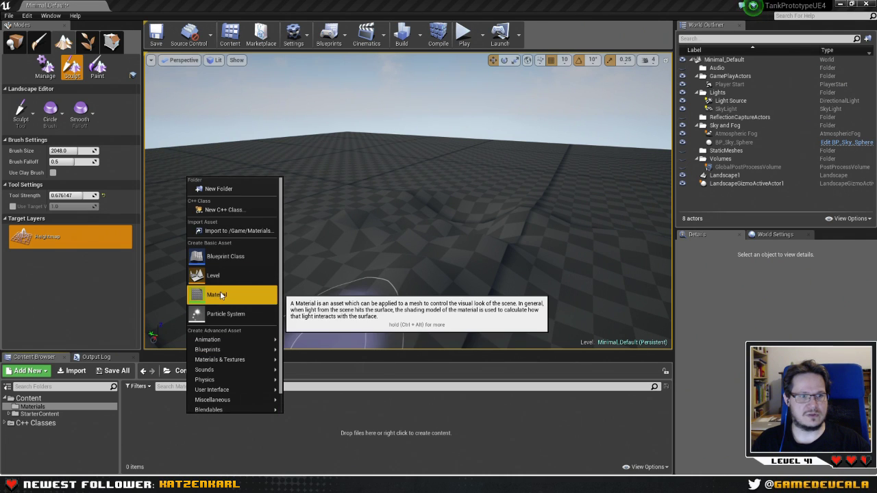
key(Escape)
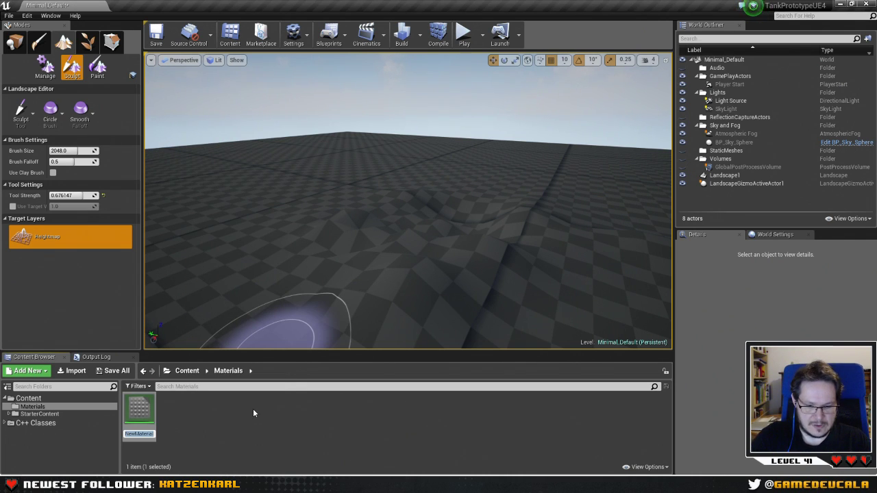
text(M)
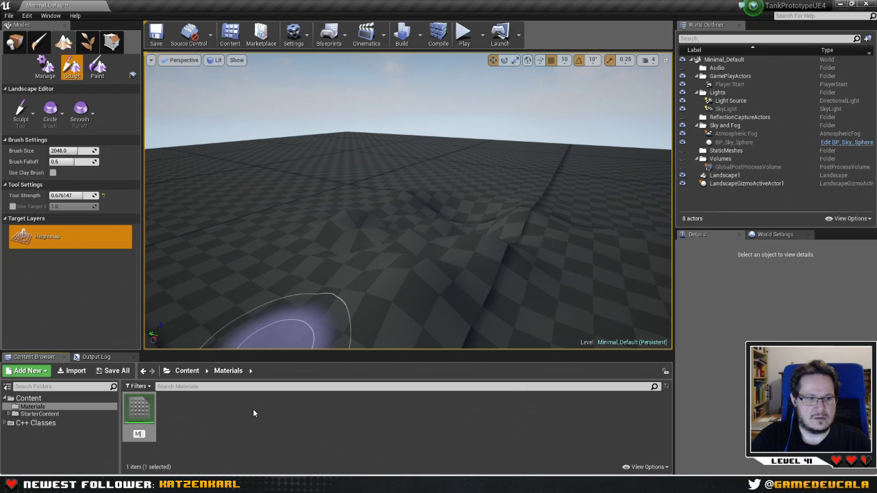
text(_)
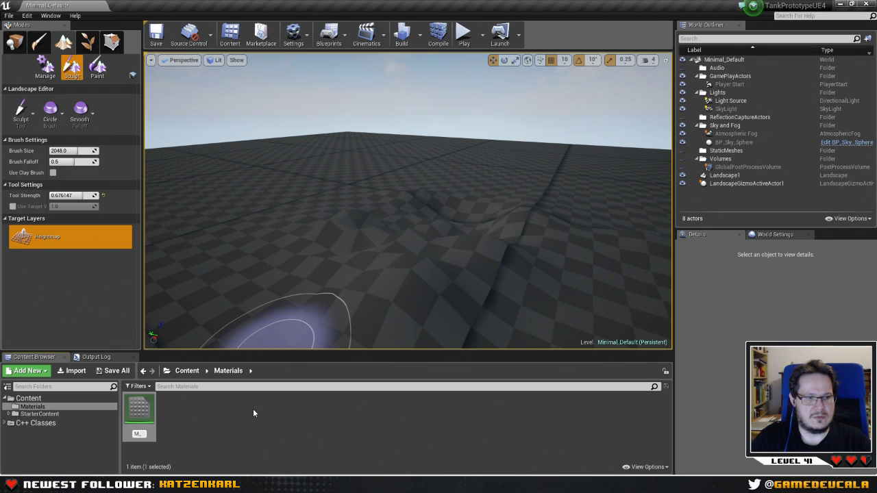
text(LowPo)
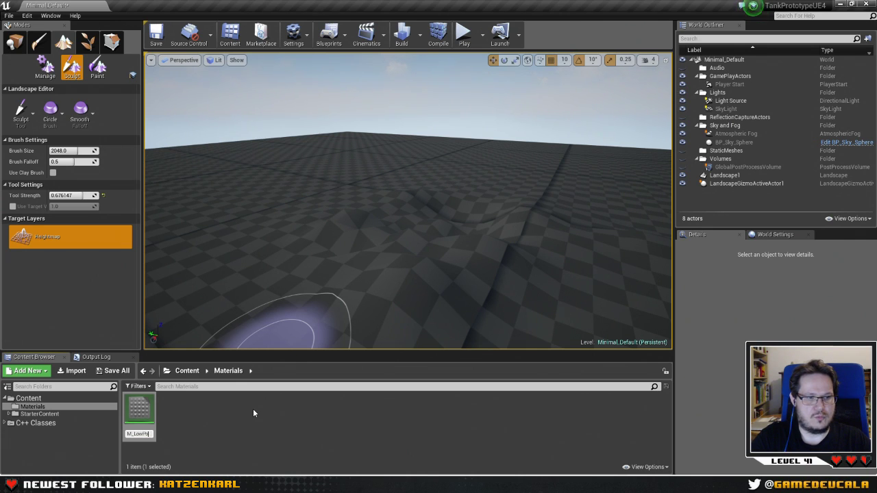
text(ly_Lans)
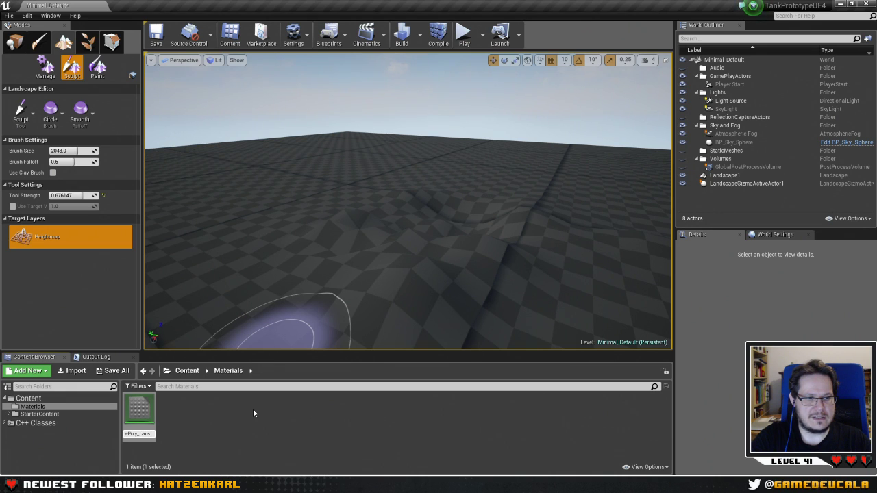
text(dscape)
key(Return)
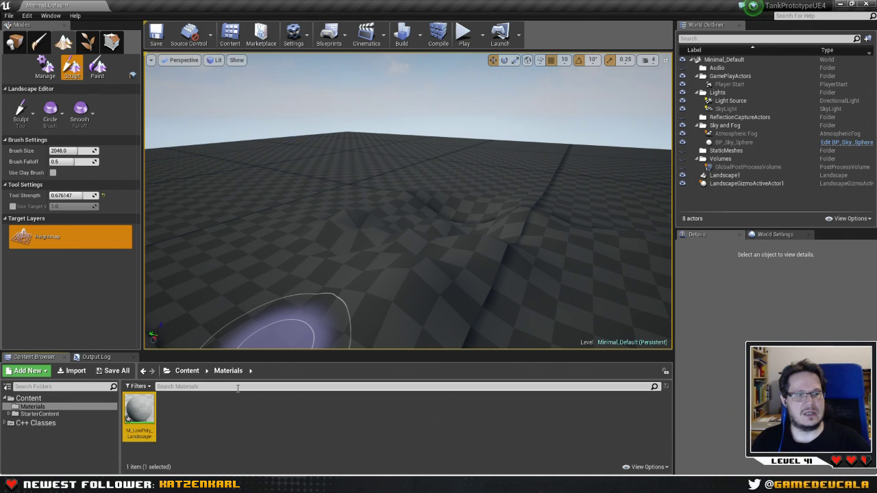
Open the M_LowPoly_Landscape material for editing and enable its Used with Landscape usage option.
double_click(140, 413)
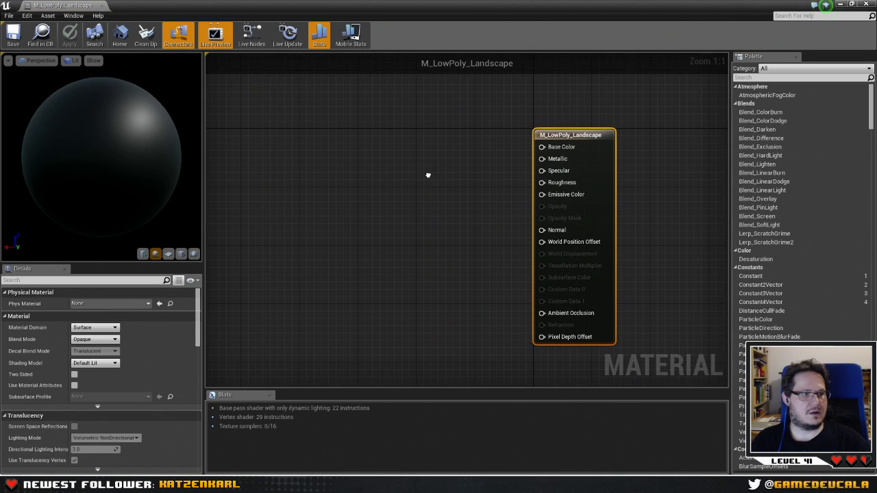
scroll(192, 339, down, 5)
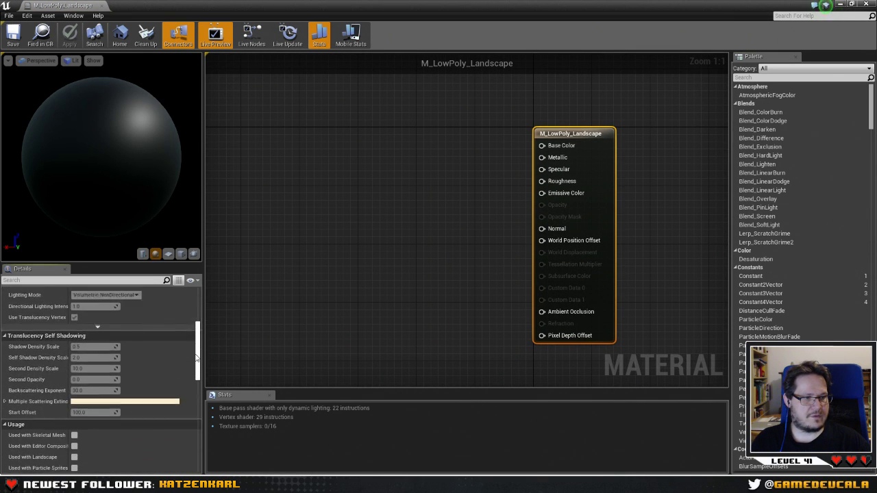
scroll(195, 356, down, 5)
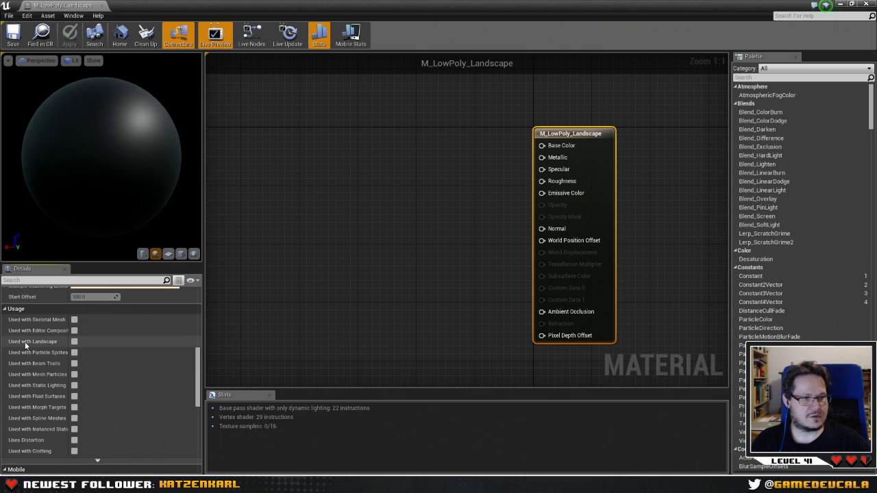
click(74, 342)
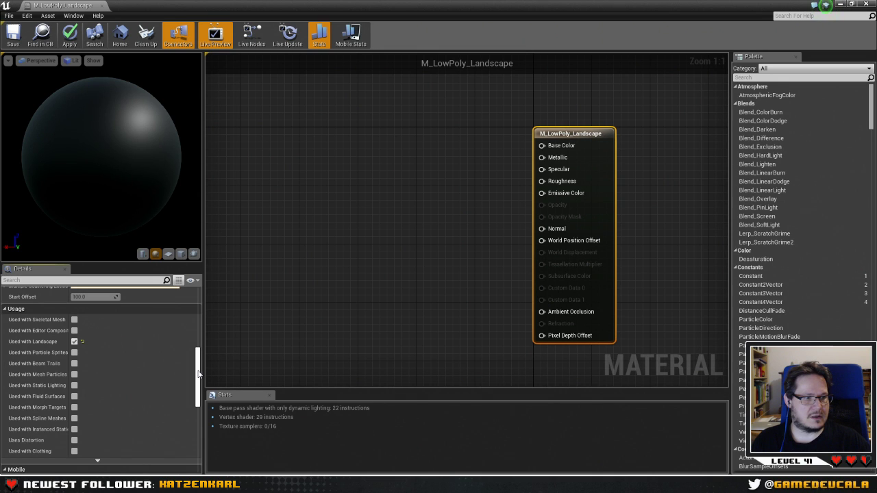
drag(198, 373, 198, 317)
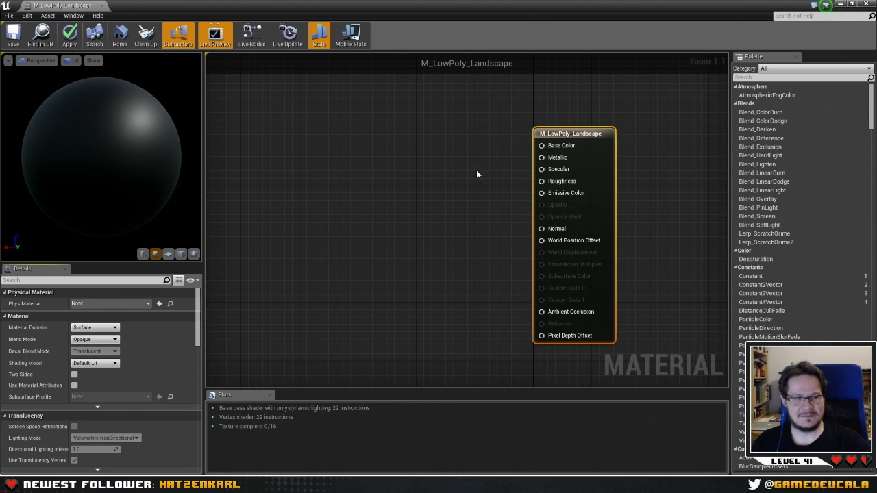
Add a Constant3Vector node to the material graph, to the left of the main material node.
right_drag(358, 200, 429, 202)
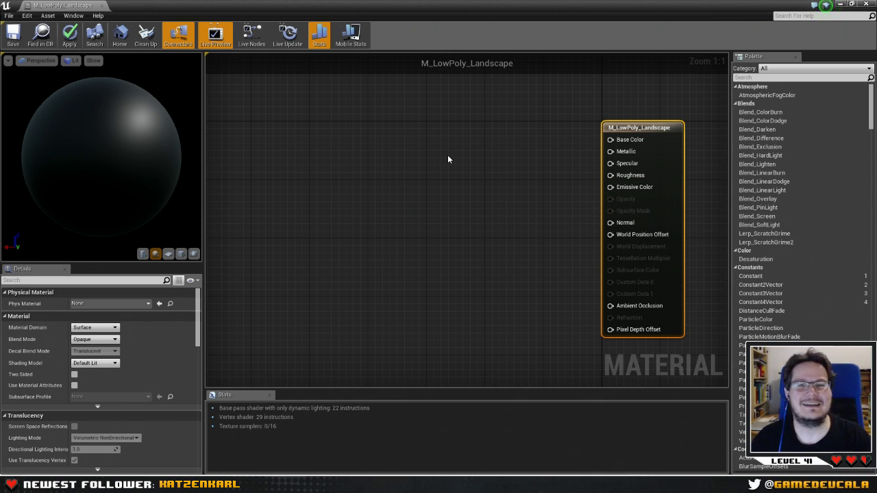
click(469, 162)
right_drag(470, 161, 420, 169)
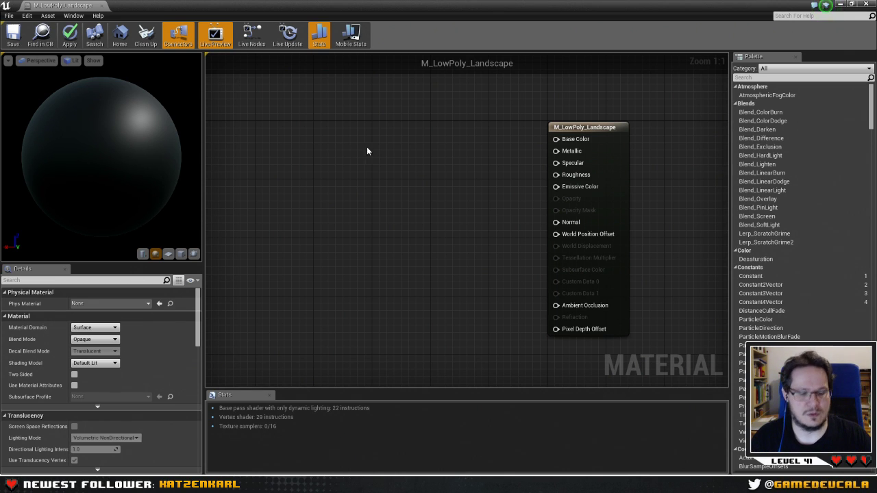
click(365, 128)
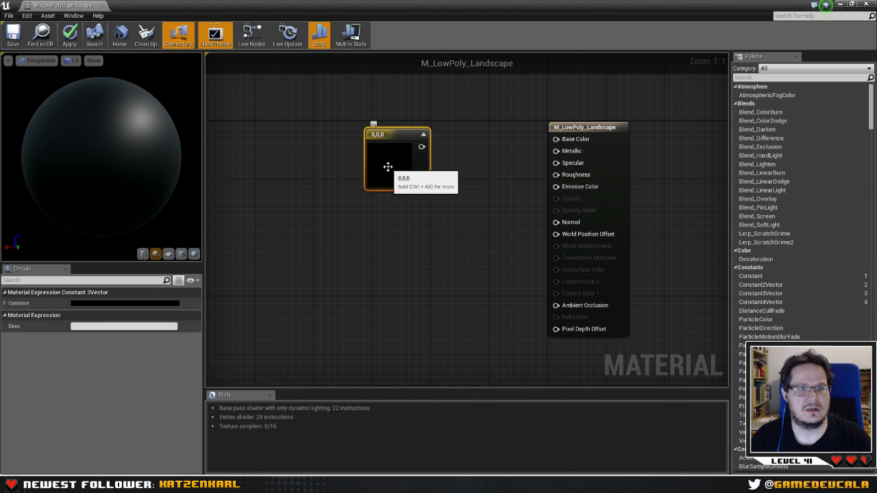
Set the Constant3Vector colour to bright green (R 0.006, G 0.835, B 0.066) and connect the node to the material's Base Color.
double_click(389, 167)
mouse_move(444, 259)
mouse_down()
mouse_move(434, 251)
mouse_move(439, 263)
mouse_up()
drag(430, 222, 424, 218)
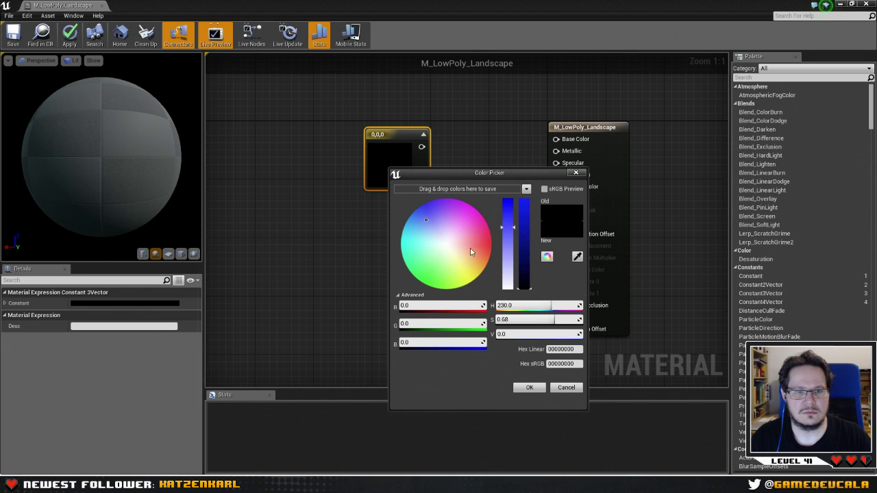
click(421, 248)
click(430, 257)
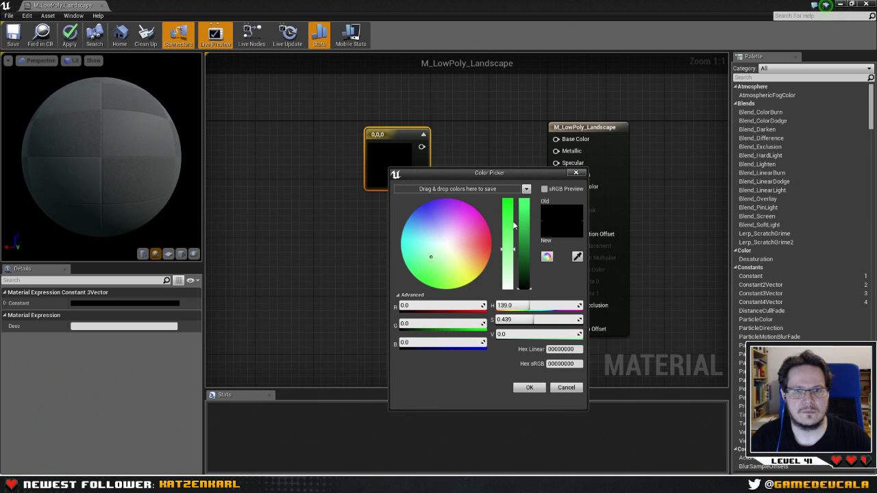
click(524, 218)
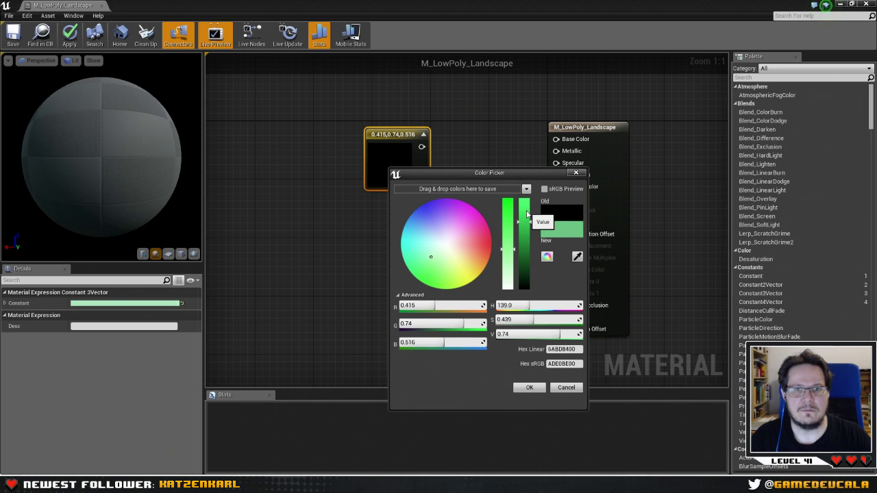
click(524, 210)
mouse_move(510, 251)
mouse_down()
mouse_move(511, 216)
mouse_move(511, 227)
mouse_up()
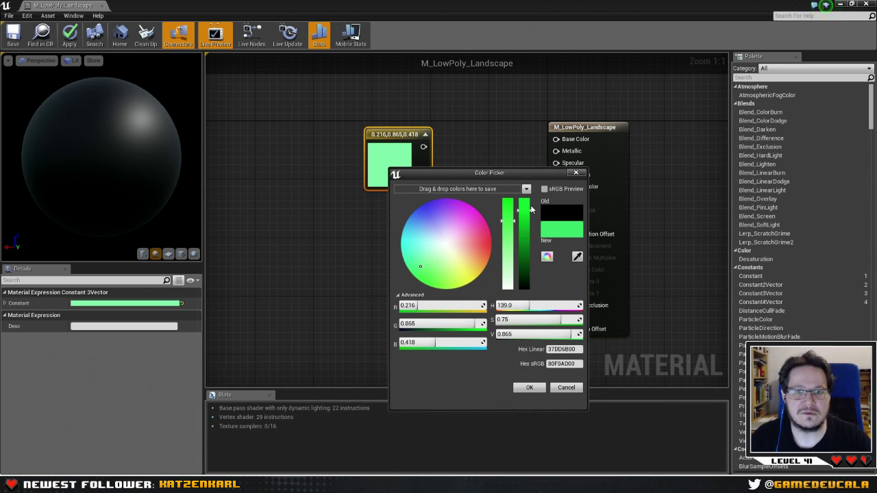
click(526, 204)
drag(526, 204, 527, 197)
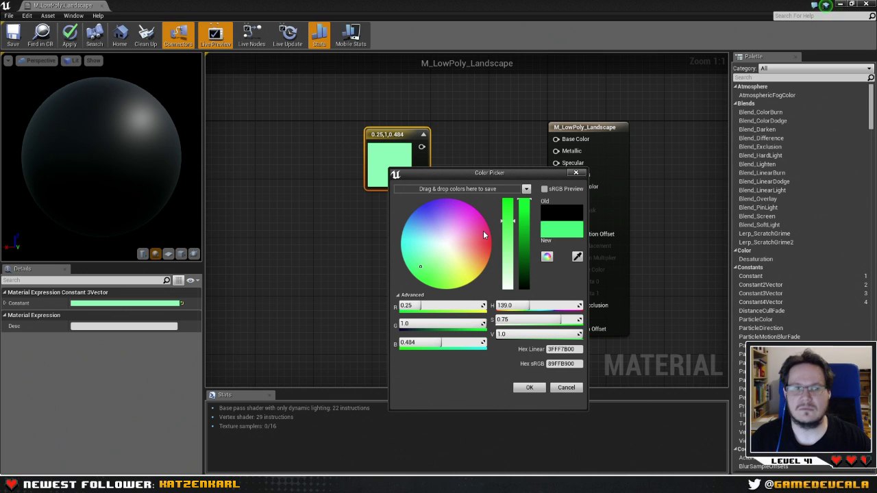
drag(506, 221, 507, 204)
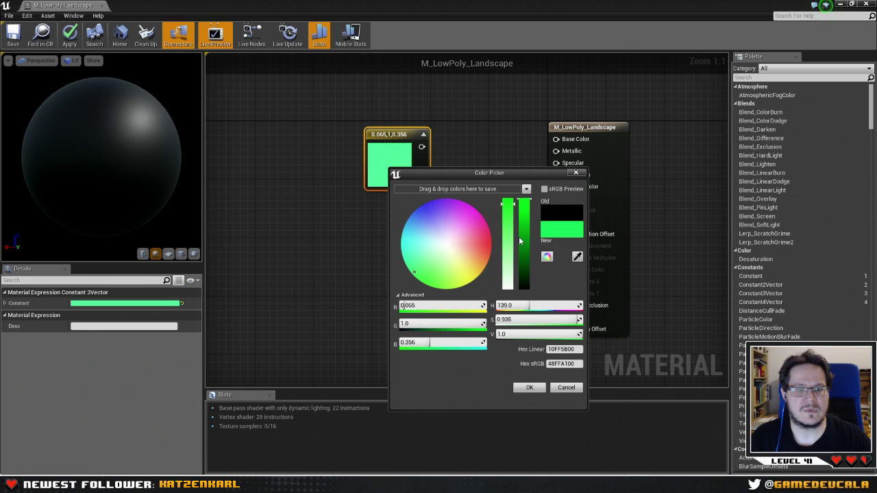
click(419, 281)
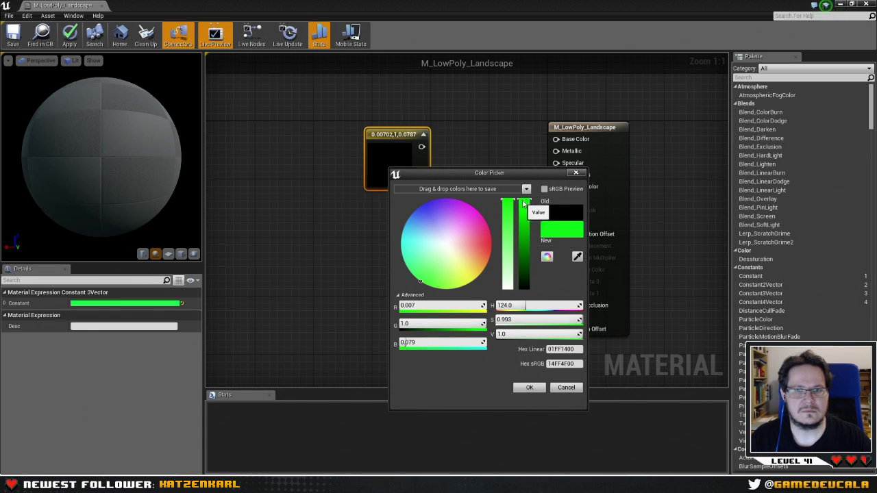
drag(524, 204, 524, 214)
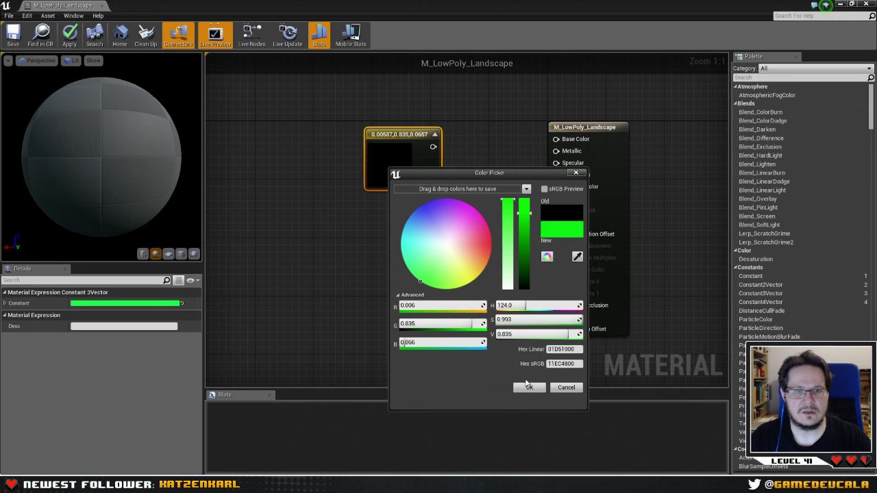
click(527, 387)
drag(432, 147, 558, 140)
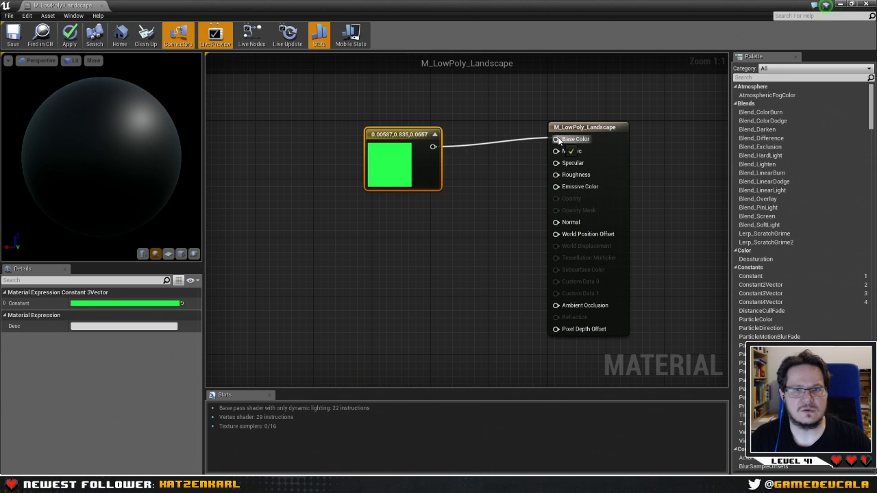
Move the green Constant3Vector node up and closer to the main material node.
drag(401, 135, 430, 115)
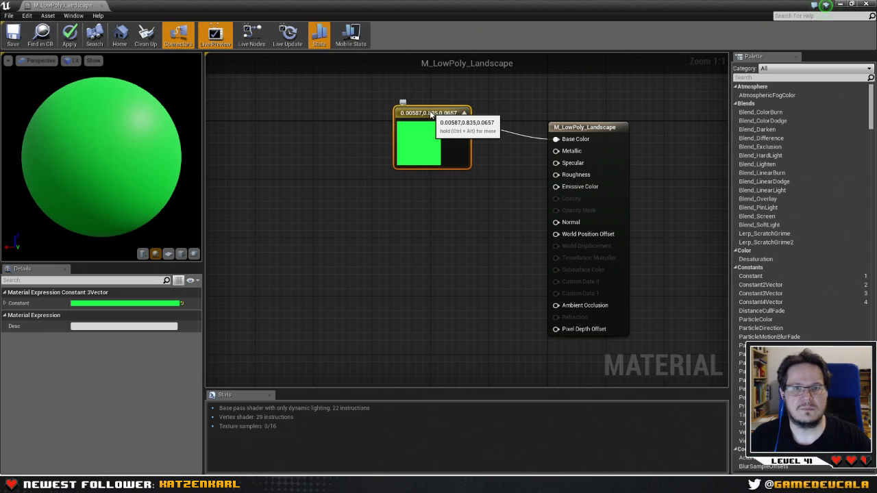
click(447, 247)
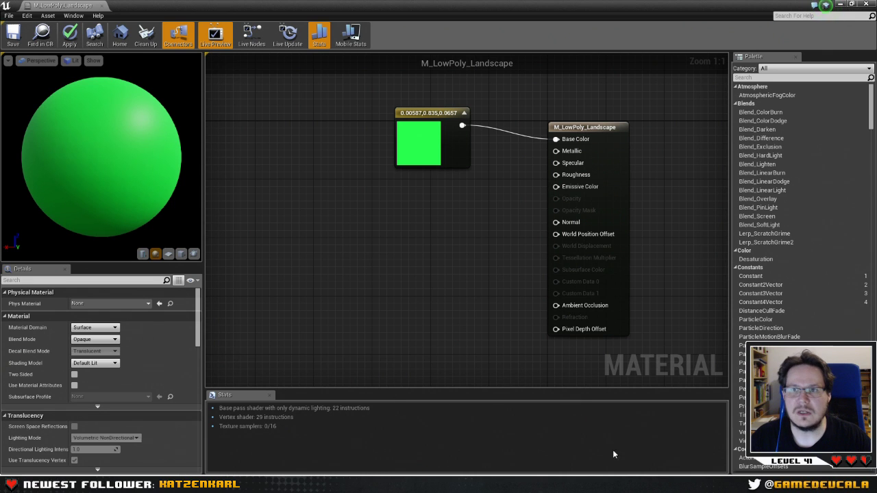
Switch to the Epic Games Launcher and open the LowPolyWorld project from the library, declining the GameAnalytics plugin download.
click(839, 5)
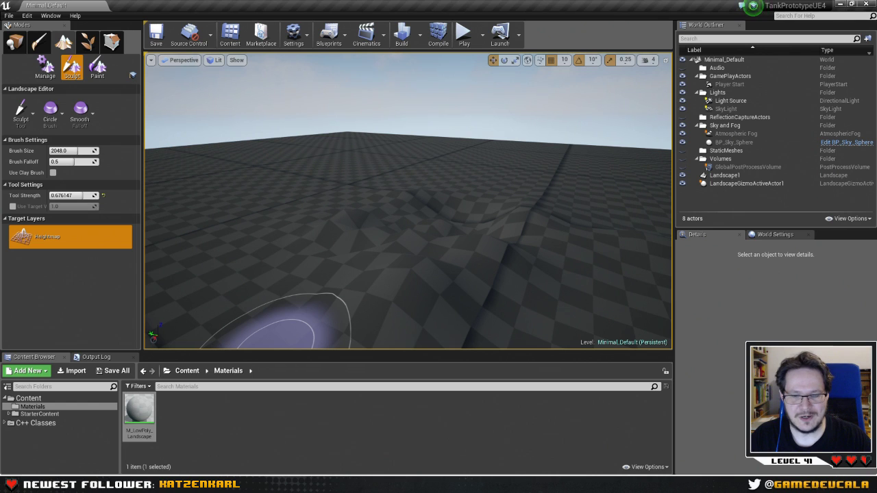
mouse_move(637, 483)
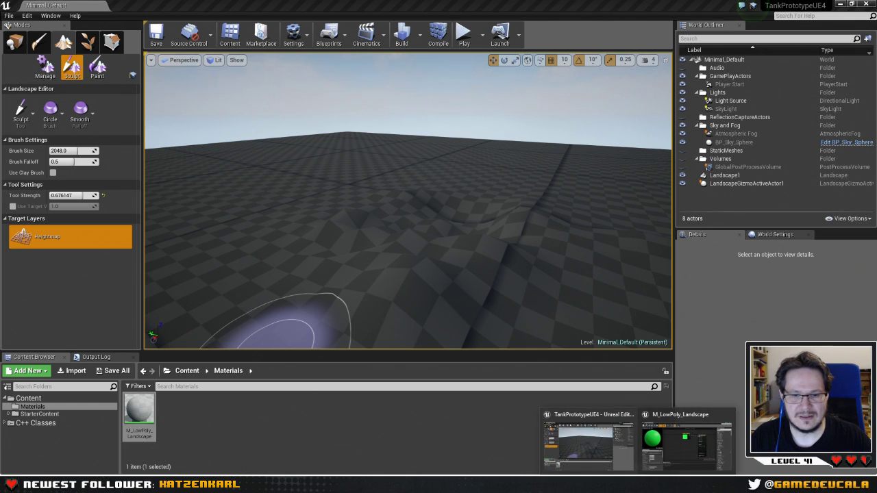
click(615, 483)
scroll(715, 177, down, 5)
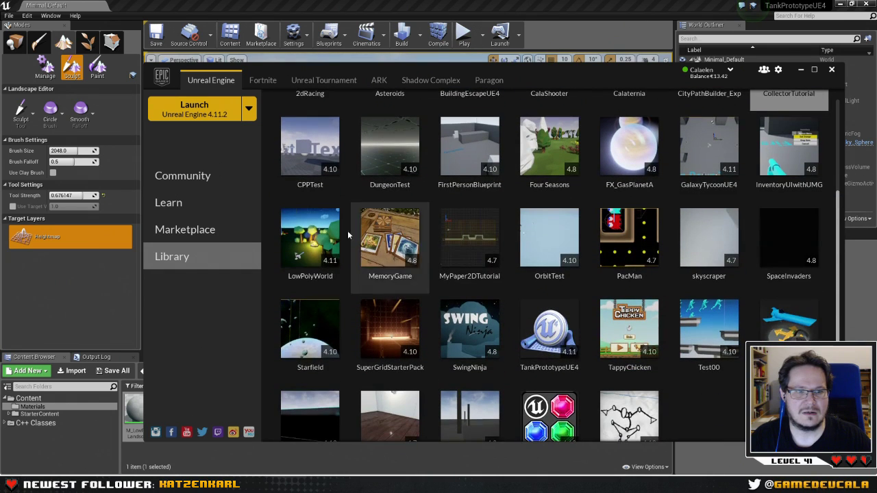
double_click(309, 236)
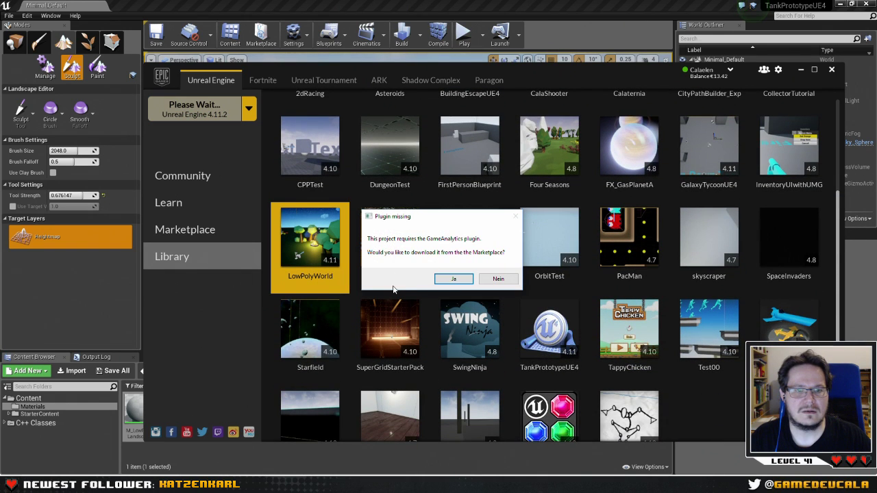
click(498, 279)
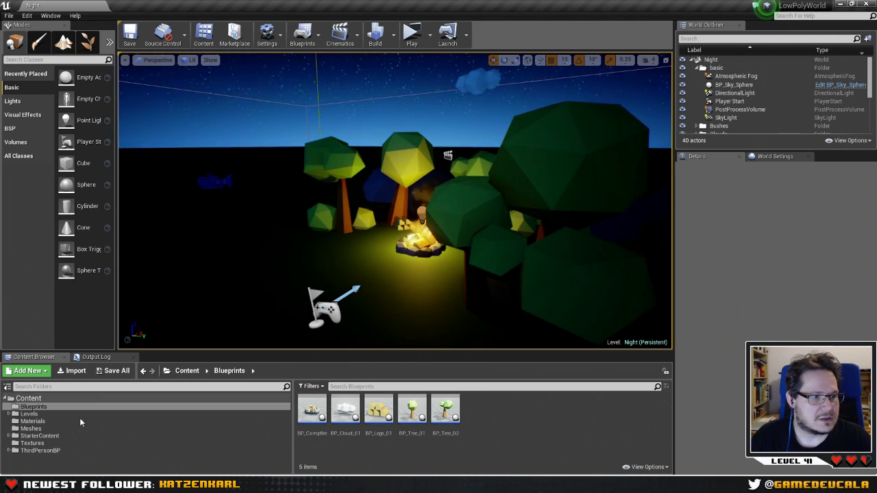
Open the M_Landscape_Flat material from LowPolyWorld's Materials folder and bring its whole node graph into view.
click(41, 413)
click(41, 420)
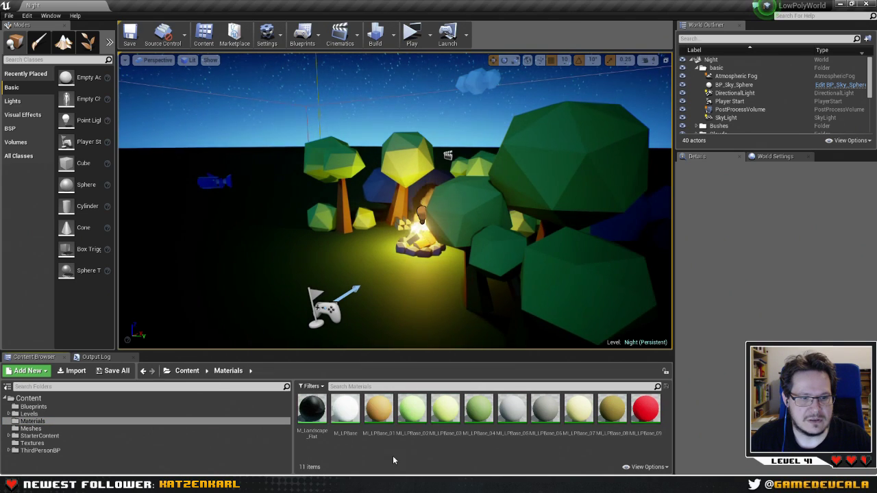
double_click(312, 410)
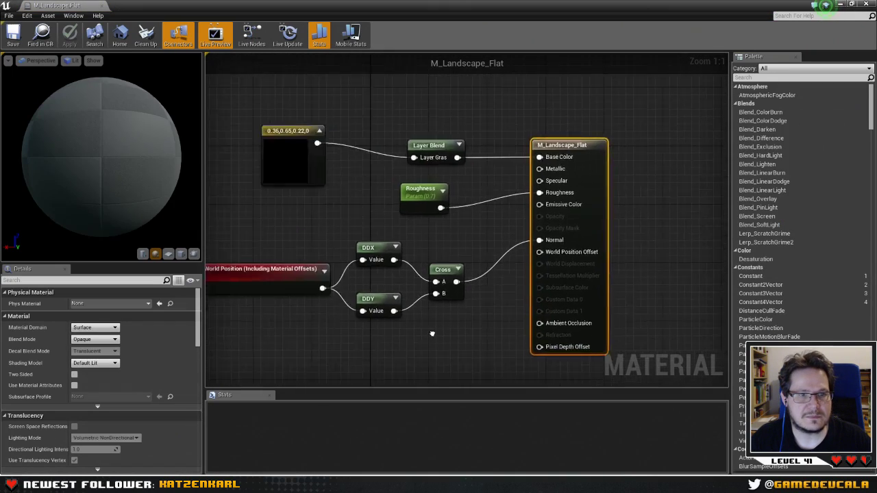
right_drag(432, 333, 419, 191)
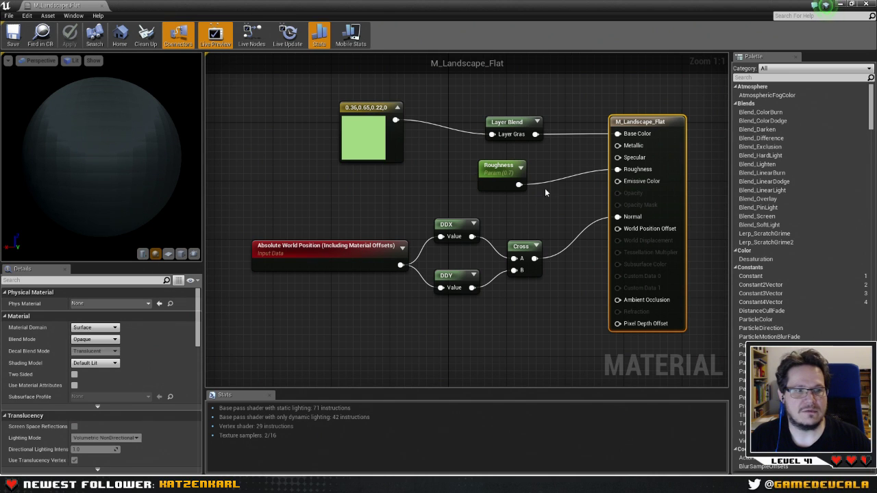
Copy the Absolute World Position, DDX, DDY and Cross nodes from the M_Landscape_Flat graph and inspect the material preview.
drag(305, 203, 545, 302)
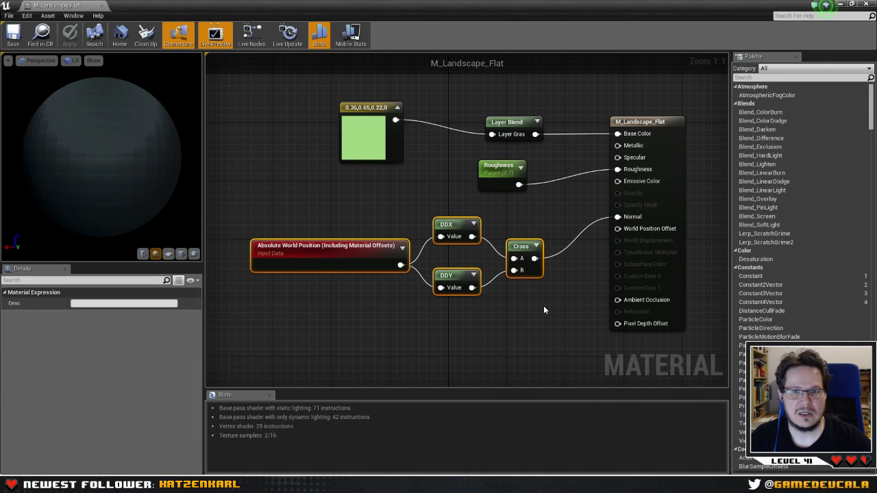
click(497, 326)
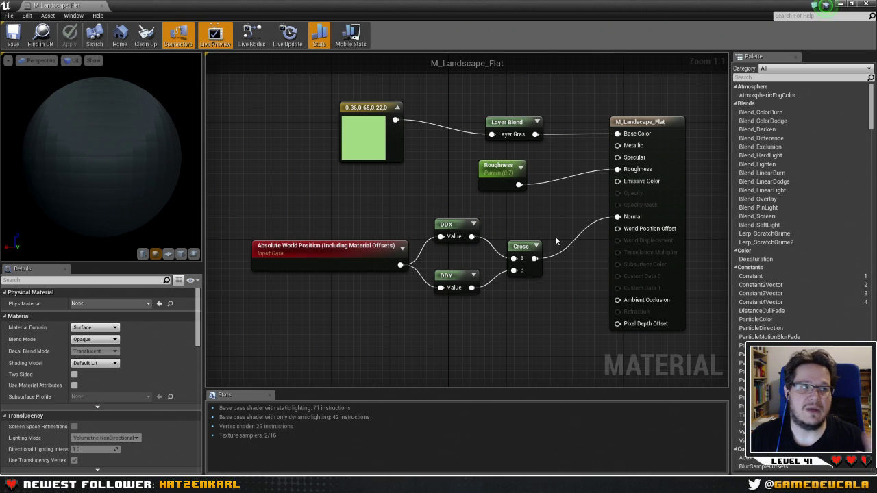
right_drag(169, 179, 169, 133)
right_drag(92, 165, 91, 180)
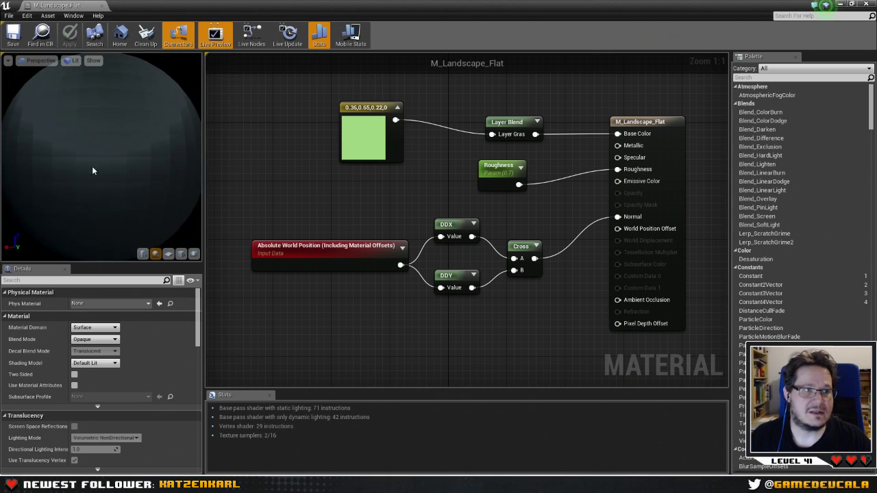
mouse_move(92, 166)
mouse_down()
mouse_move(106, 180)
mouse_move(75, 161)
mouse_move(87, 166)
mouse_up()
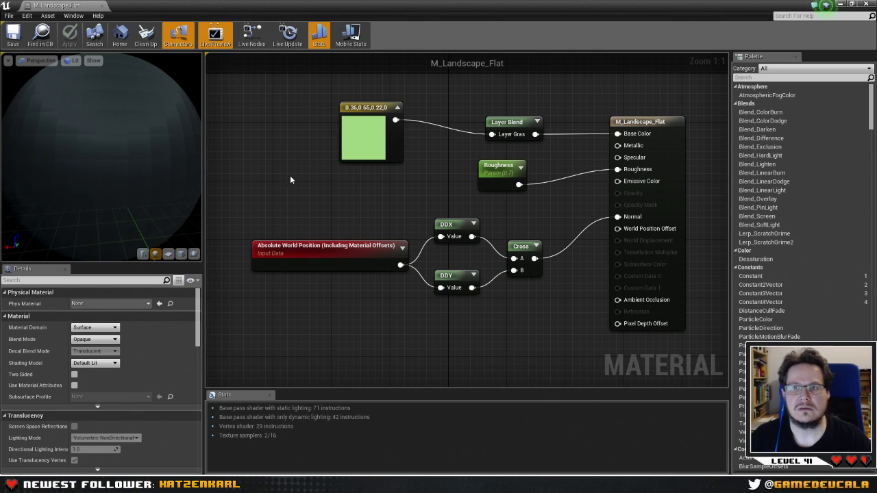
Switch back to the TankPrototypeUE4 project and paste the copied nodes into the M_LowPoly_Landscape material graph.
click(841, 5)
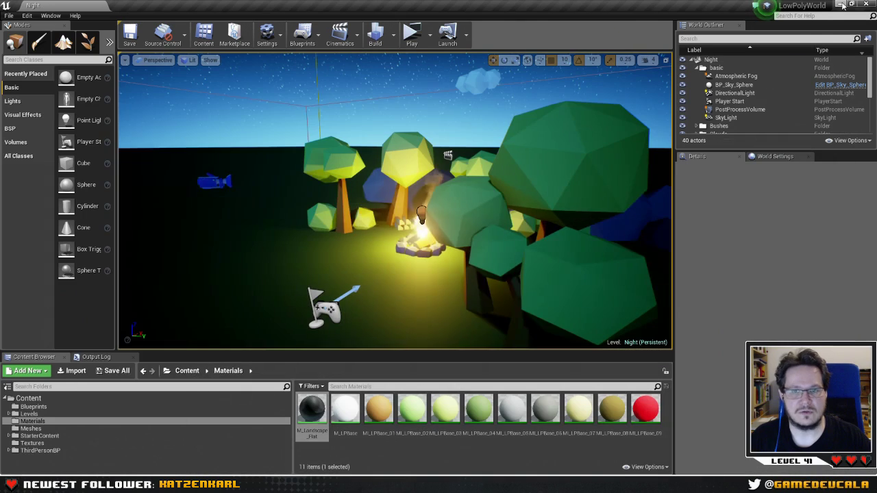
key(alt+Tab)
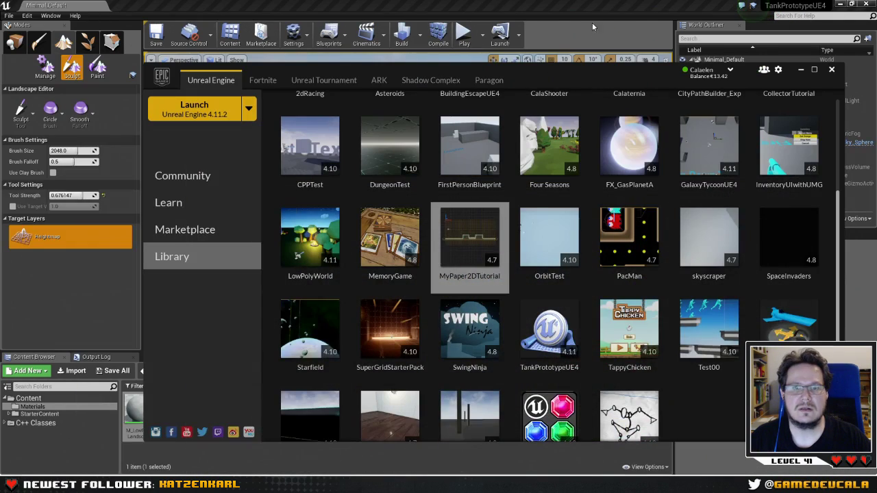
click(602, 7)
double_click(140, 415)
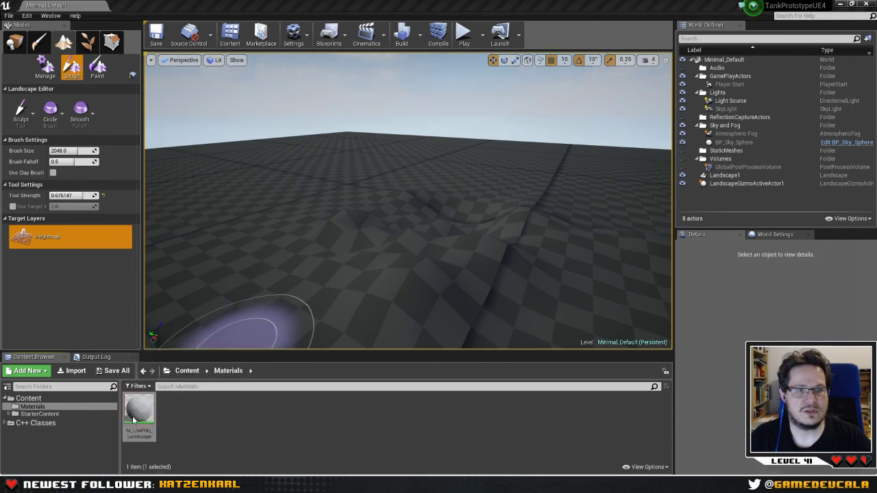
key(ctrl+v)
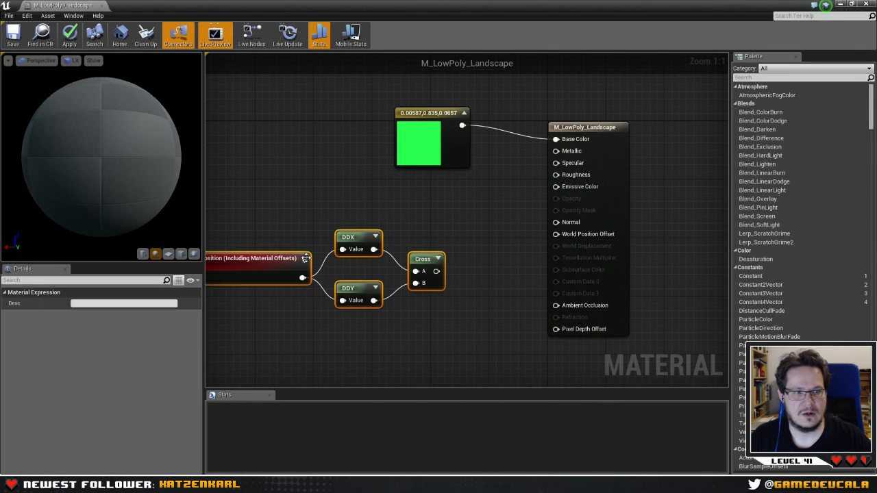
Move the pasted nodes nearer the main material node, connect the Cross output to Normal and inspect the preview sphere.
drag(271, 267, 330, 260)
click(505, 290)
drag(502, 263, 555, 222)
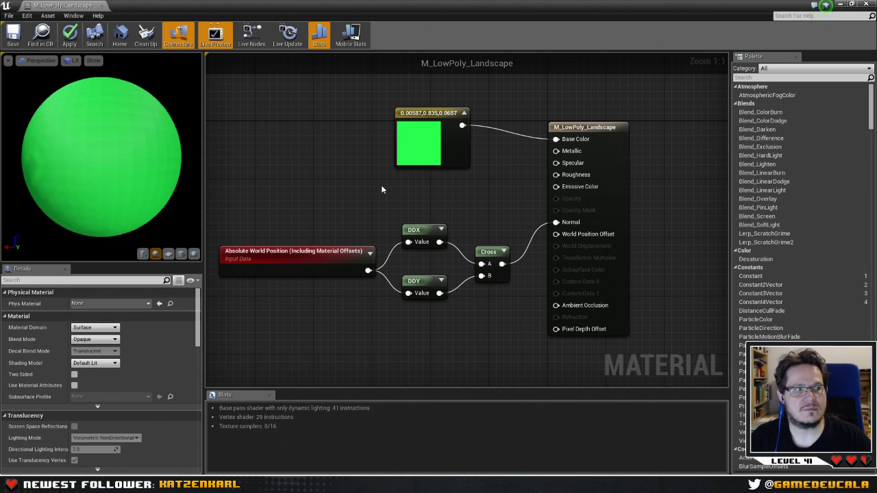
mouse_move(93, 188)
right_down()
mouse_move(93, 175)
mouse_move(93, 219)
mouse_move(93, 179)
right_up()
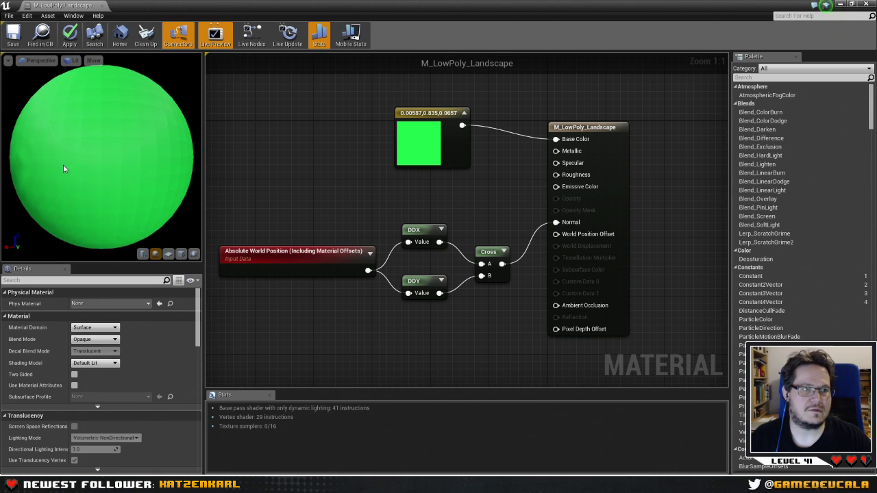
mouse_move(64, 169)
mouse_down()
mouse_move(113, 146)
mouse_move(70, 162)
mouse_up()
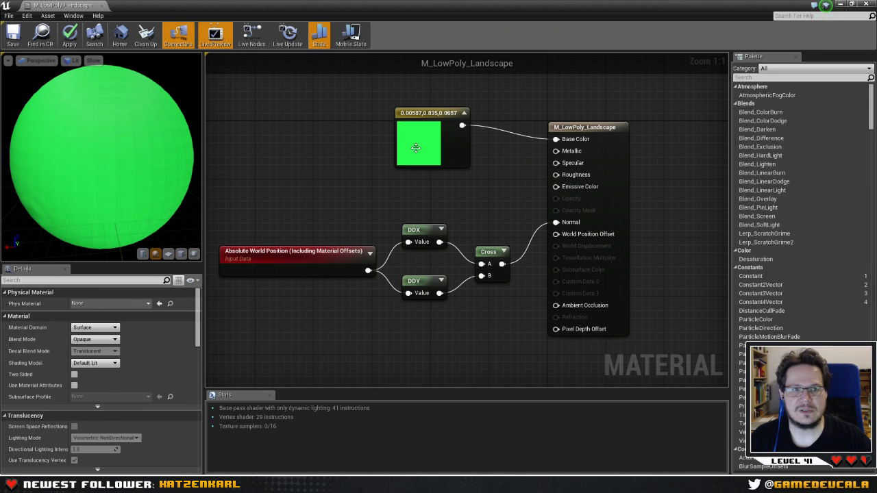
Disconnect the green Constant3Vector from Base Color and move it farther left to make room for another node.
click(432, 114)
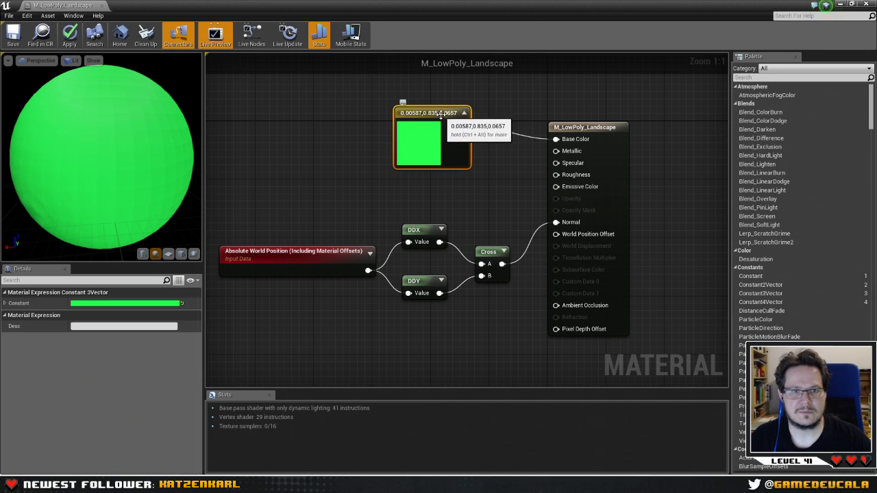
alt+click(463, 126)
drag(431, 141, 322, 140)
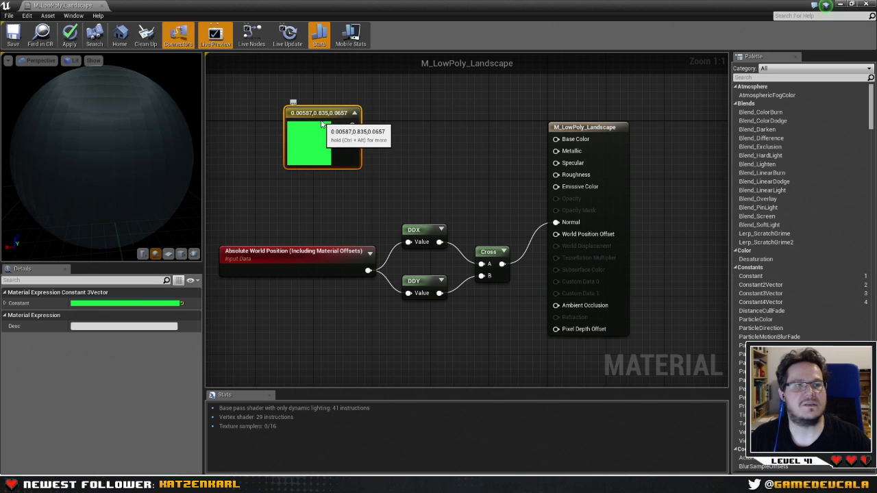
click(407, 145)
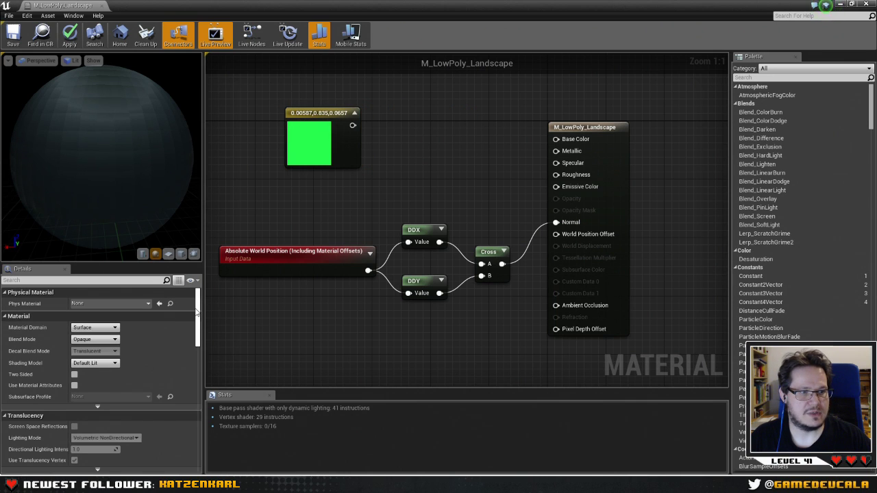
drag(197, 312, 198, 288)
Add a LandscapeLayerBlend node between the green Constant3Vector and the main material node.
right_click(425, 142)
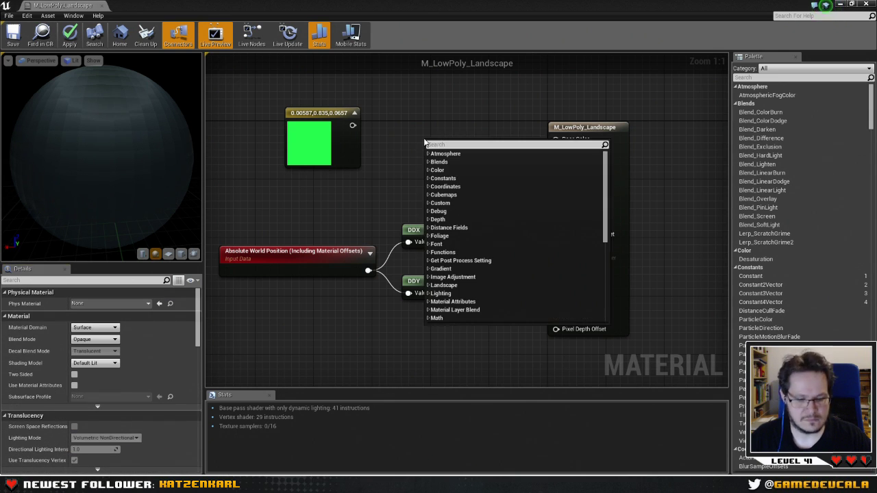
text(layer)
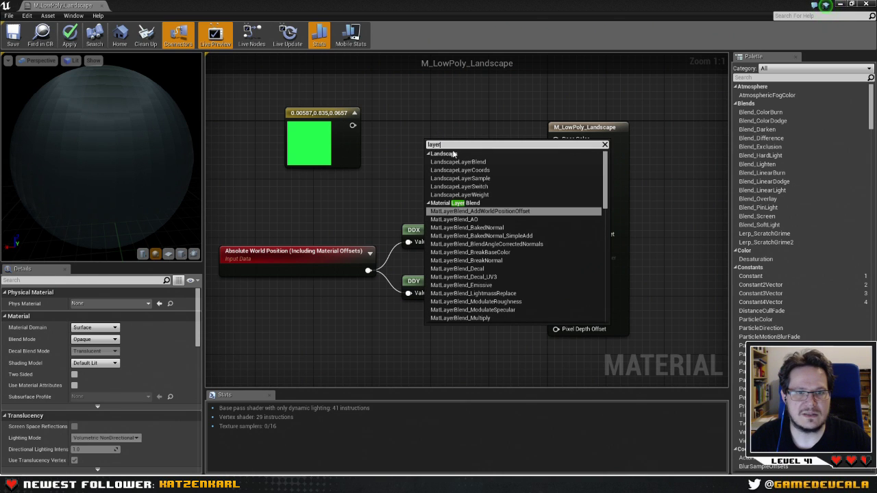
click(459, 162)
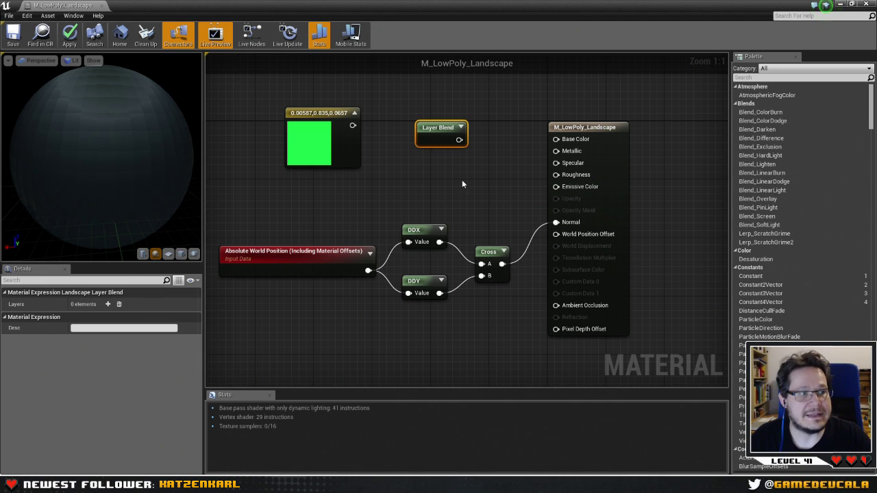
Add one layer to the Layer Blend node and name it Gras.
click(108, 304)
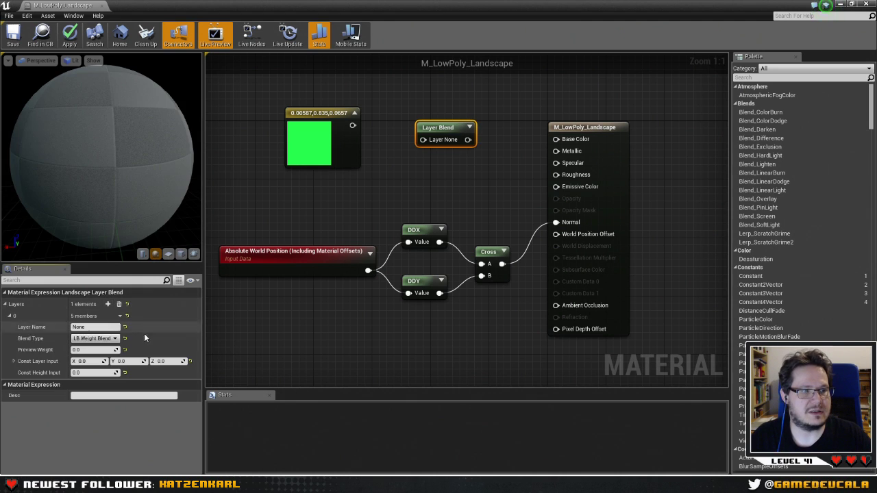
click(82, 326)
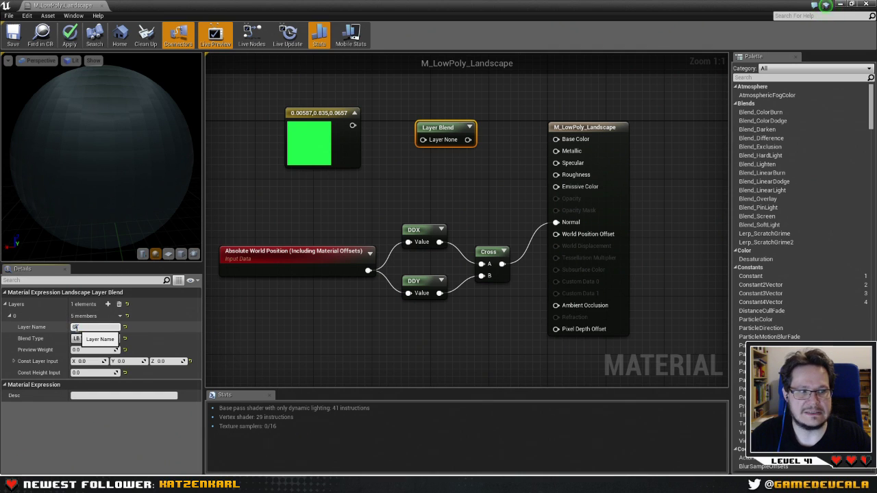
text(Gras)
key(Return)
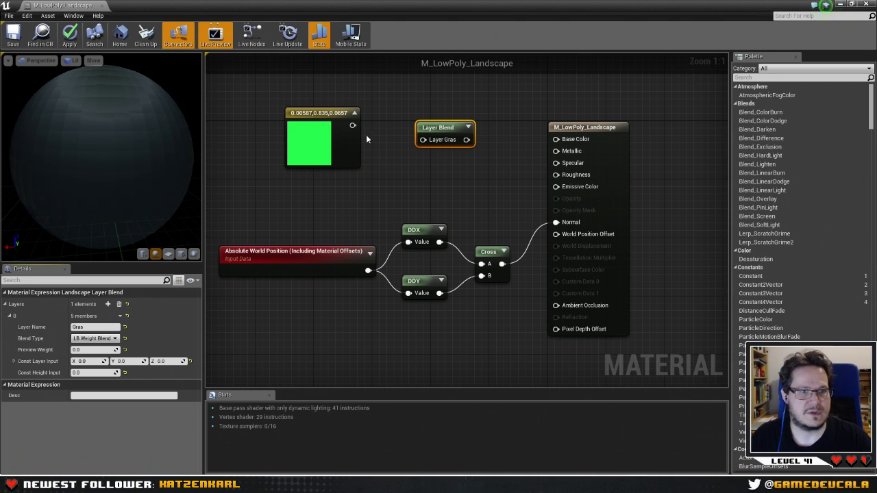
Connect the green Constant3Vector through the Layer Blend node's Gras input to Base Color and save the material.
drag(352, 125, 556, 139)
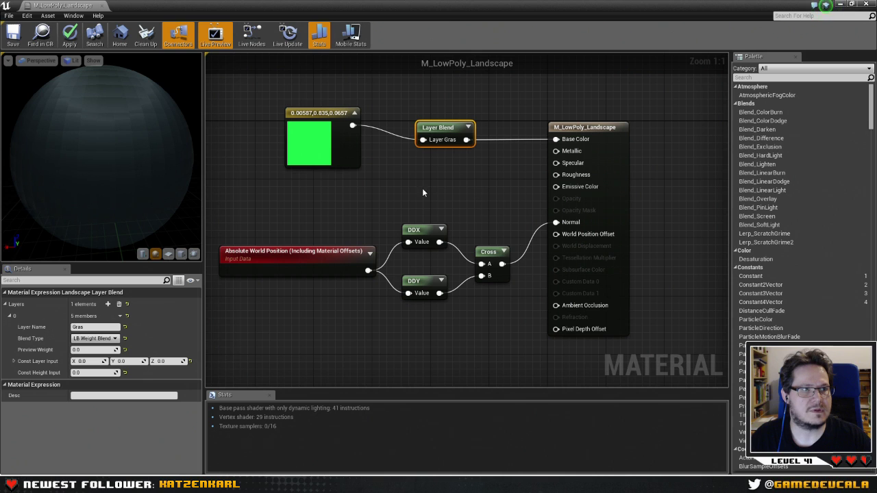
right_drag(123, 171, 123, 157)
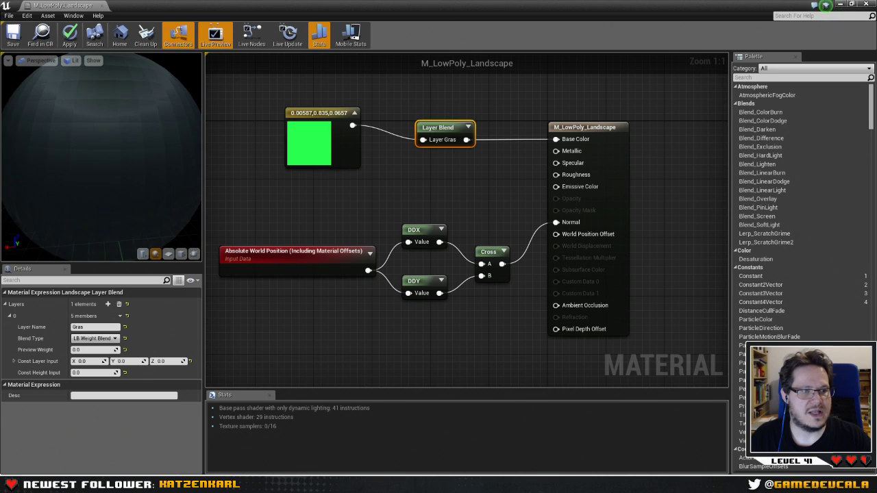
click(13, 35)
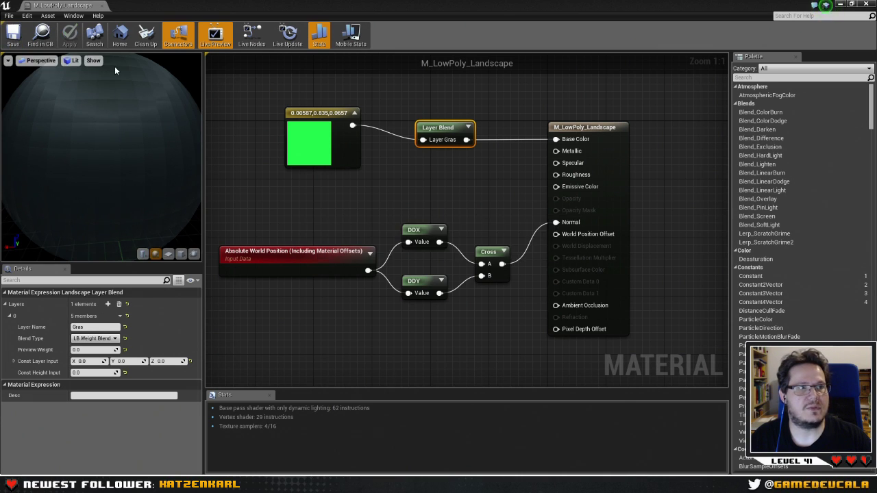
Dock the M_LowPoly_Landscape material editor as a tab beside the Minimal_Default level in the main editor window.
double_click(69, 5)
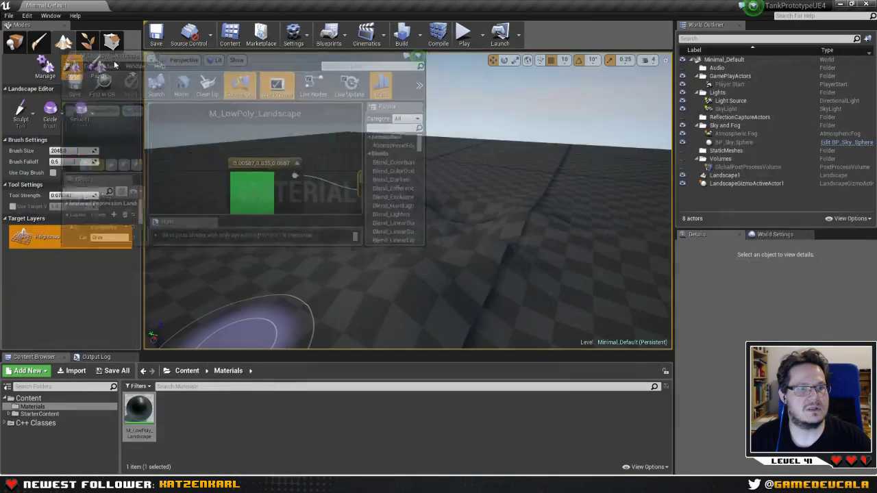
double_click(267, 93)
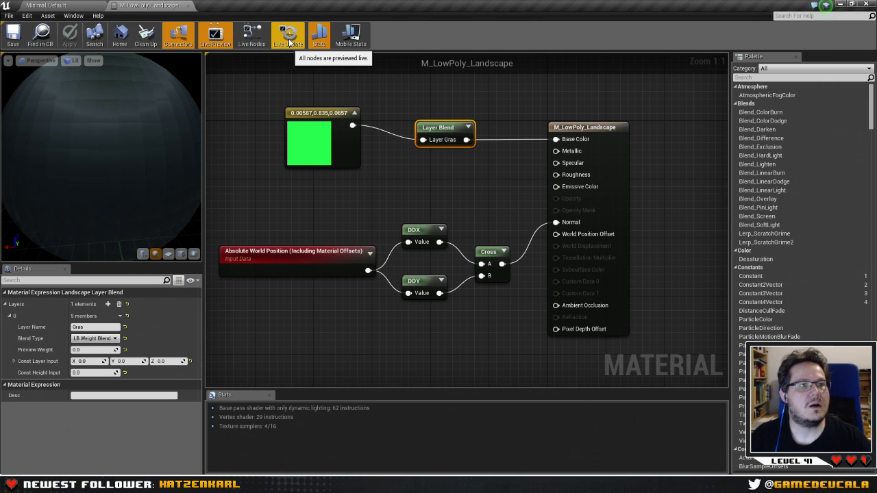
Check the Layer Blend node's blend type options for the Gras layer and keep LB Weight Blend.
click(289, 37)
click(45, 4)
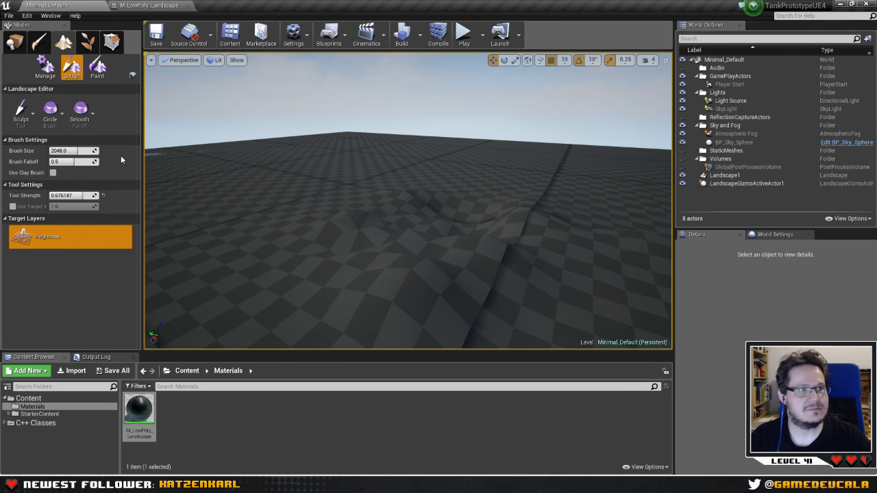
click(150, 6)
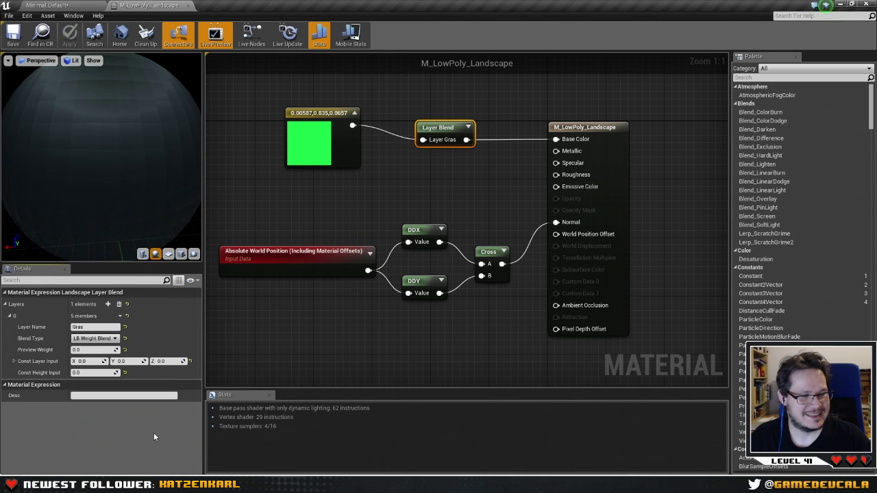
click(110, 338)
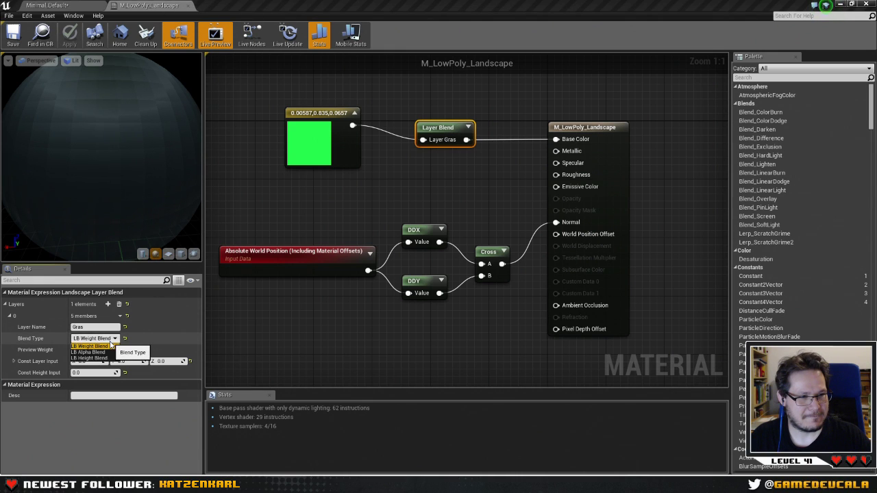
click(110, 346)
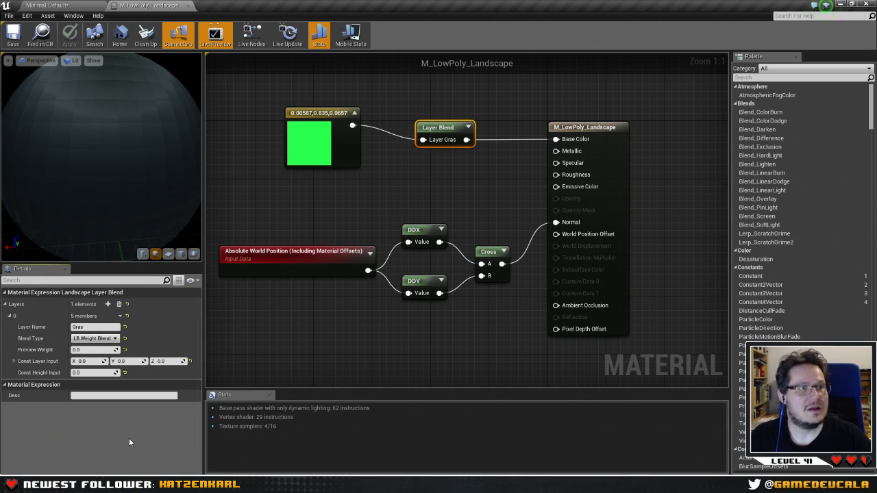
Look through the landscape Manage, Sculpt and Paint tools in the Minimal_Default level and check Paint's target layers.
click(65, 6)
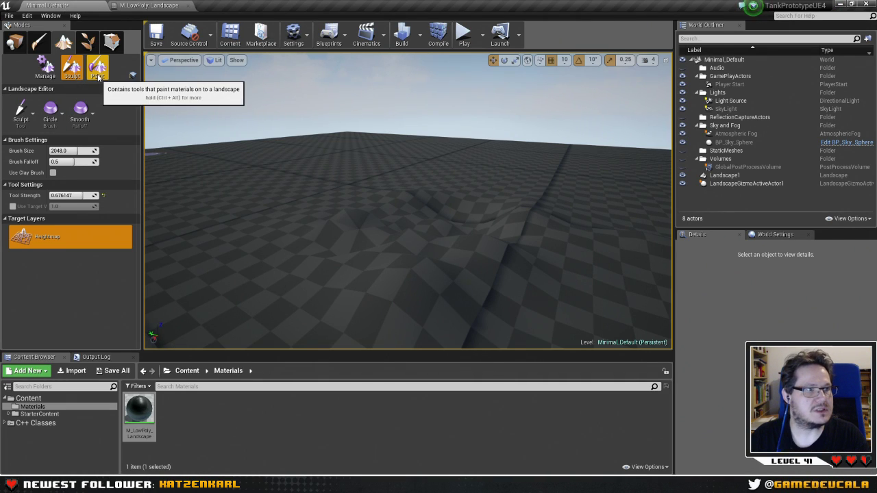
click(45, 65)
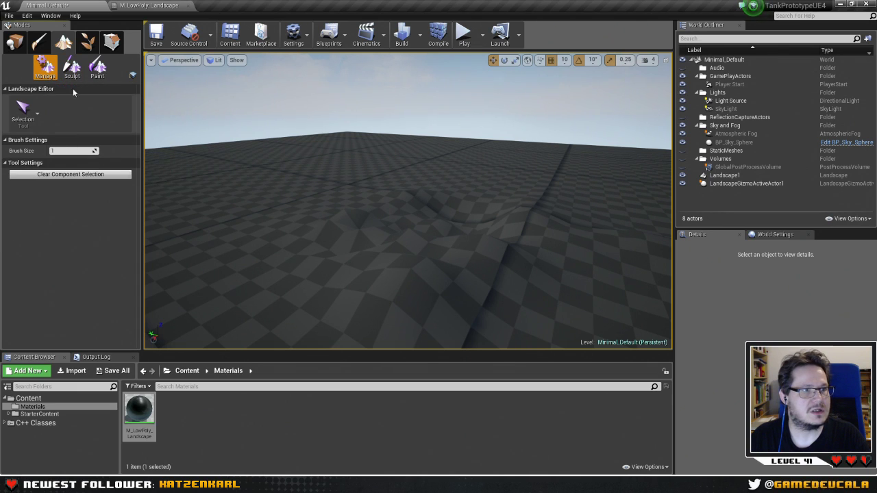
click(72, 66)
click(99, 67)
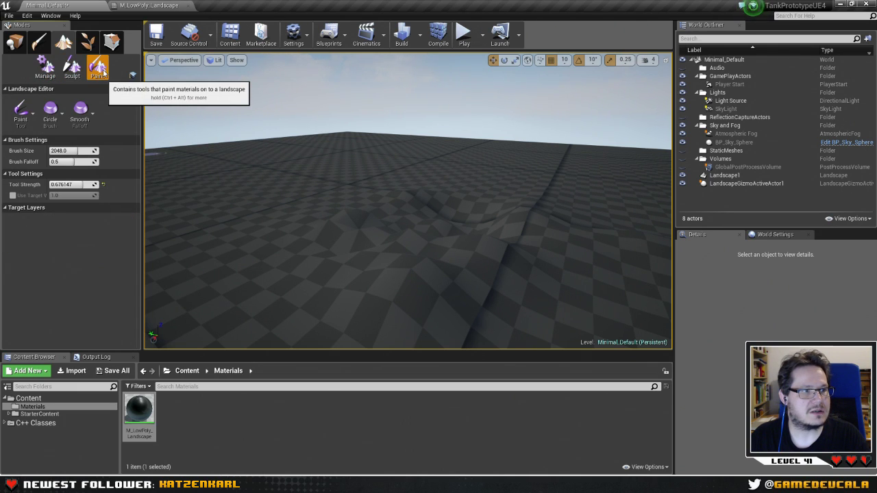
click(6, 211)
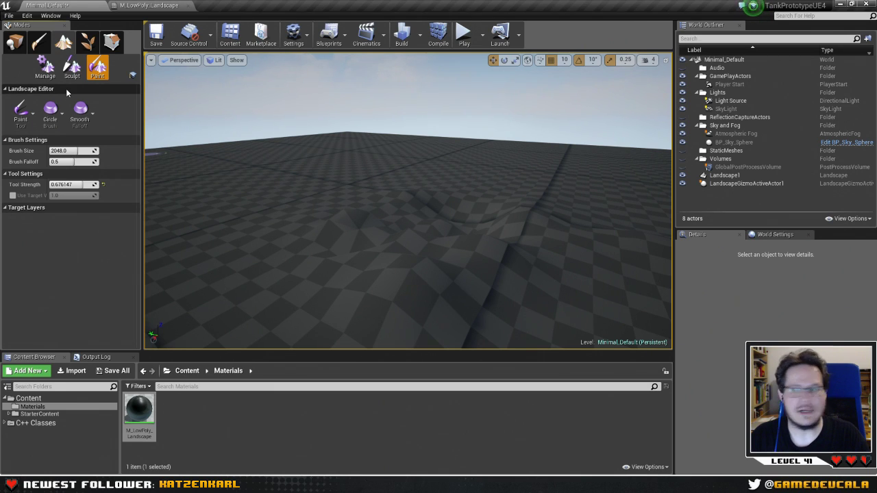
click(72, 66)
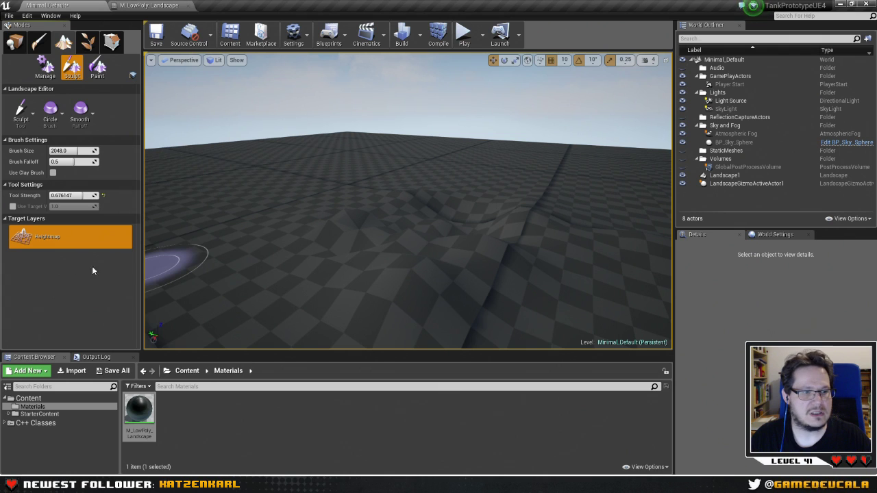
Try to apply the M_LowPoly_Landscape material directly to the terrain in the viewport and recheck Paint's target layers.
drag(131, 404, 235, 274)
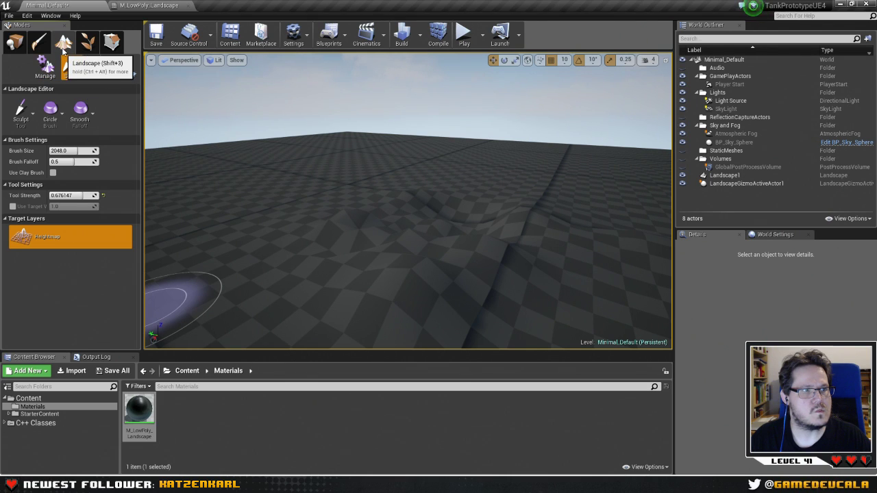
click(42, 46)
click(63, 42)
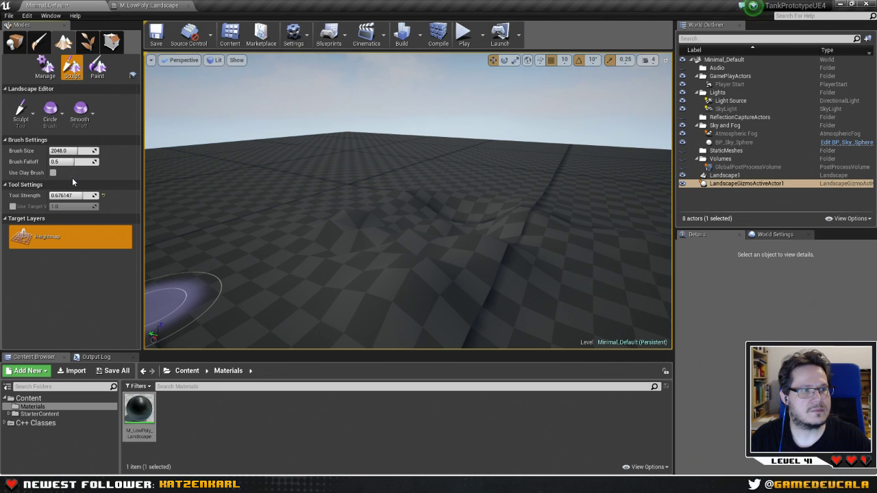
click(97, 66)
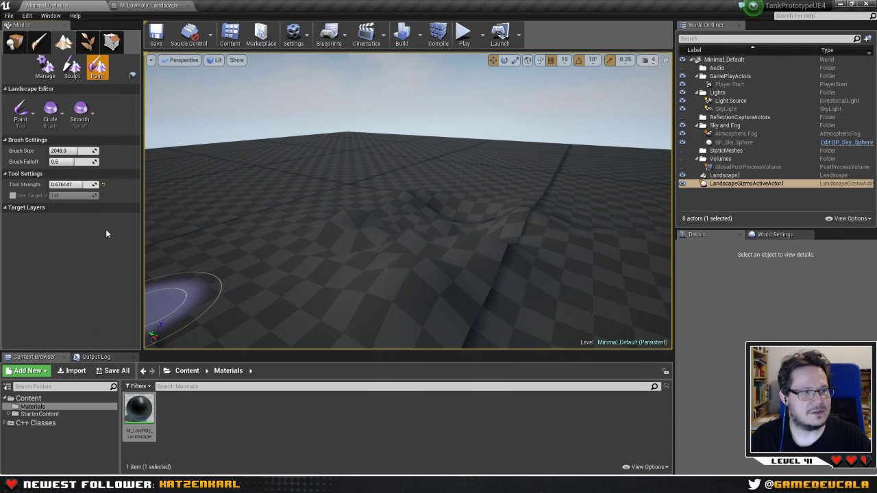
click(34, 209)
click(34, 209)
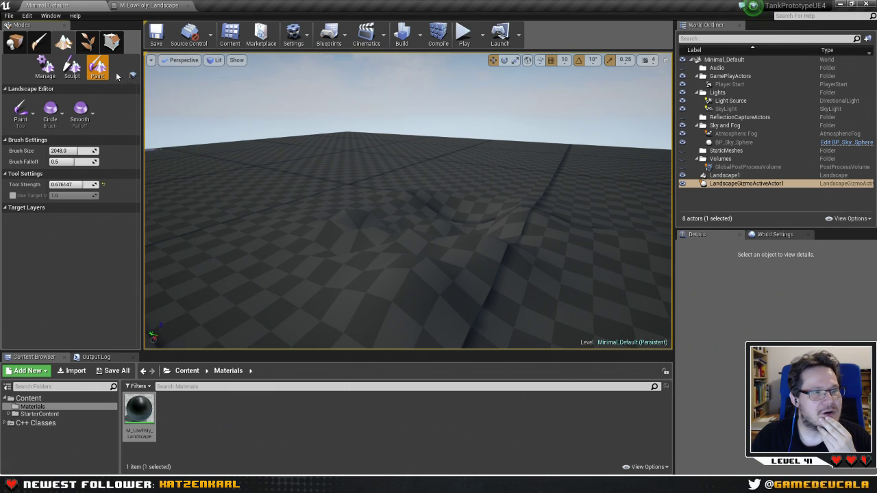
click(70, 71)
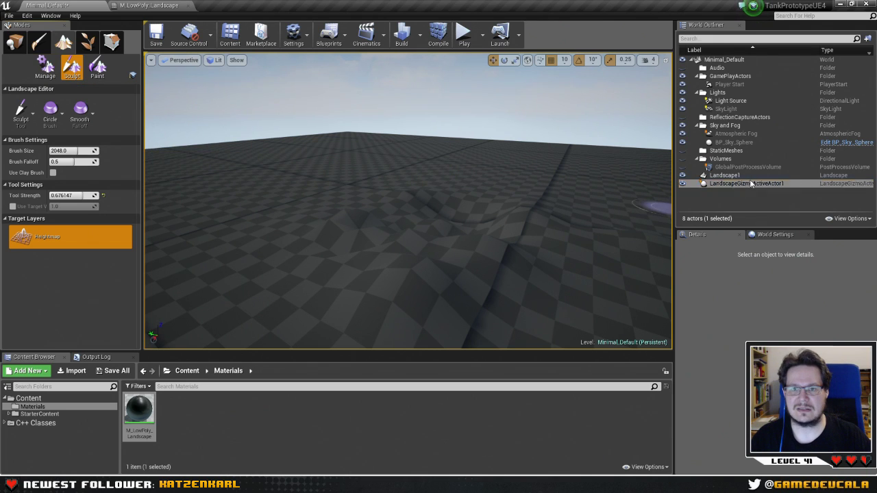
Assign M_LowPoly_Landscape as the Landscape Material of the Landscape1 actor.
click(728, 176)
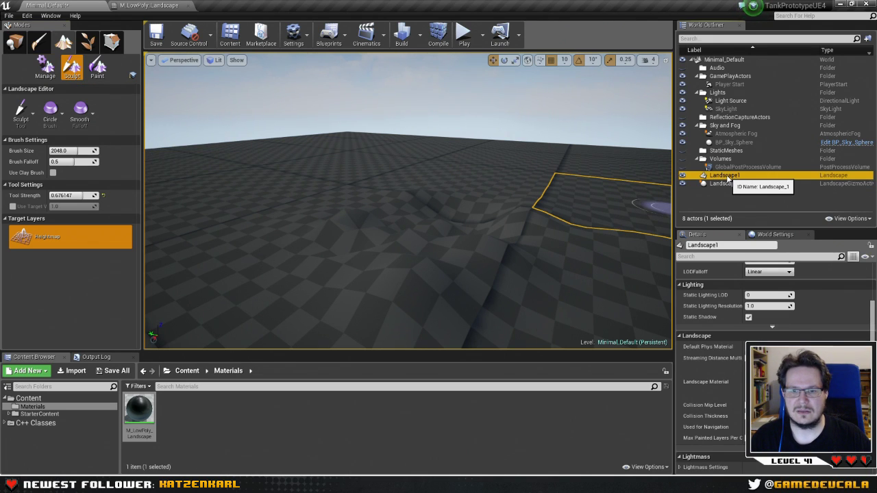
drag(872, 335, 872, 306)
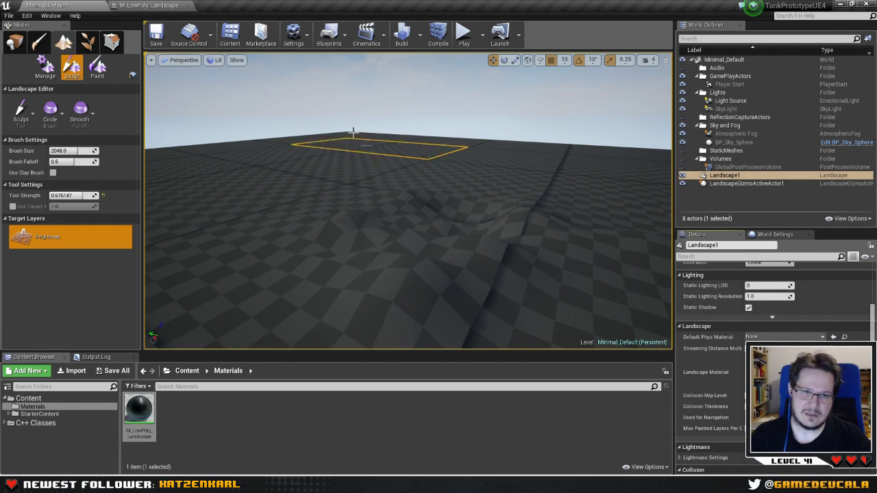
click(727, 177)
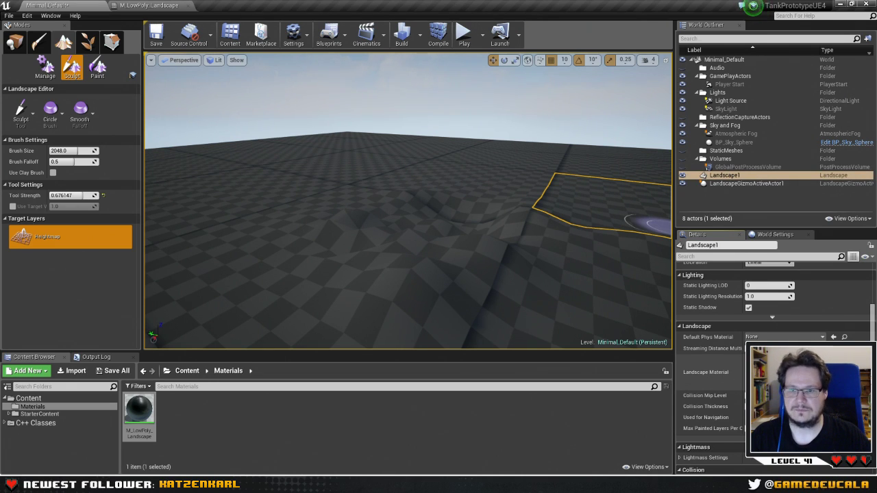
click(814, 367)
key(Escape)
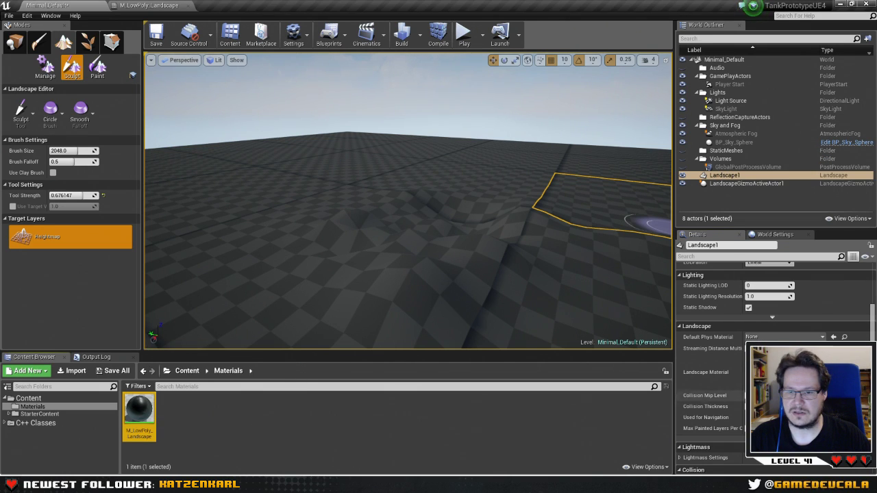
click(785, 378)
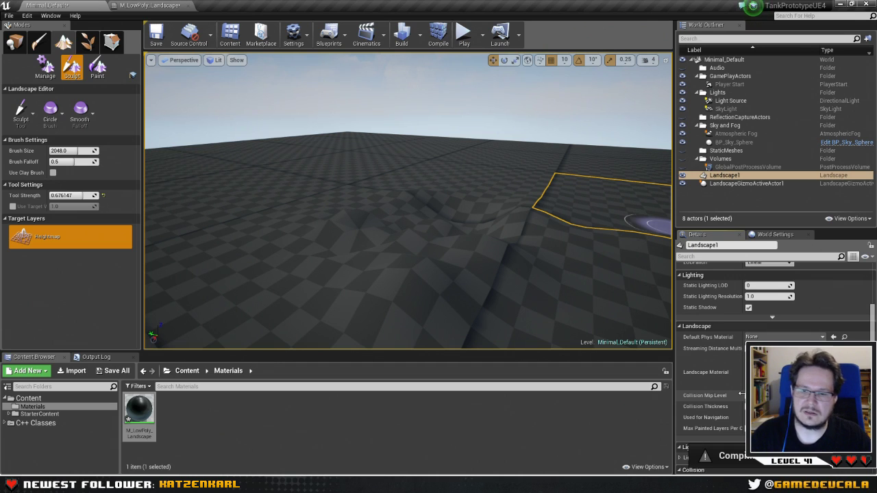
scroll(873, 322, down, 1)
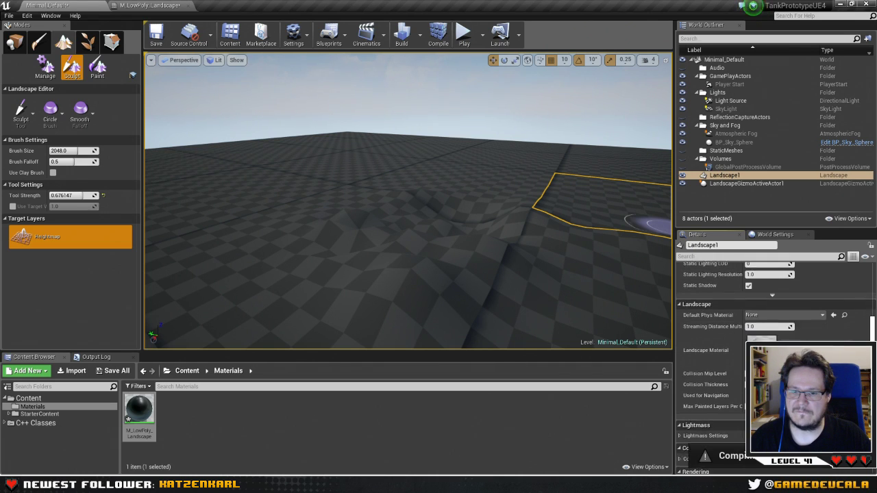
scroll(873, 322, down, 2)
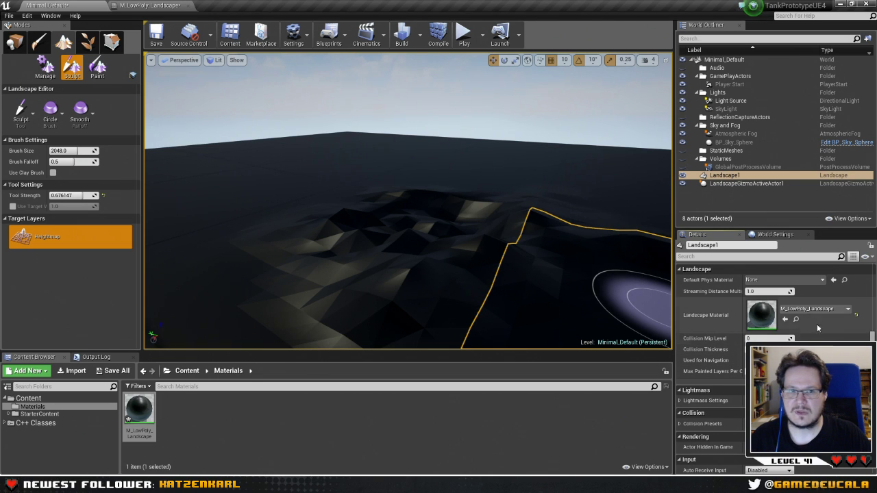
Inspect the terrain, reopen the M_LowPoly_Landscape material and select its green Constant3Vector node.
mouse_move(421, 186)
right_down()
mouse_move(420, 226)
mouse_move(419, 174)
right_up()
double_click(139, 411)
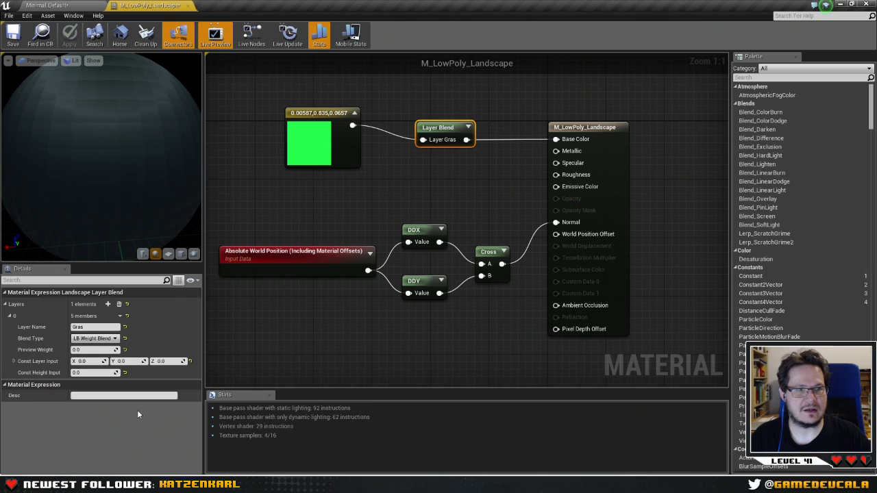
click(339, 154)
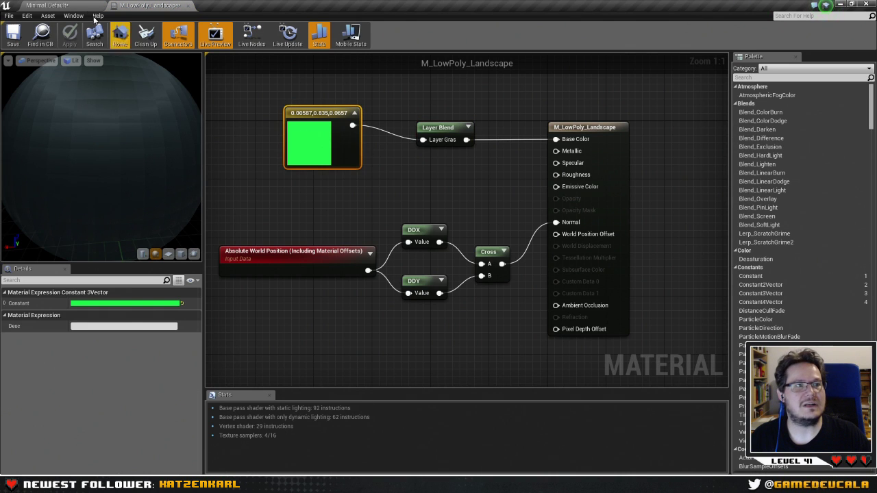
Return to the Minimal_Default level and switch the landscape editor to Paint mode.
click(75, 5)
right_drag(226, 301, 226, 300)
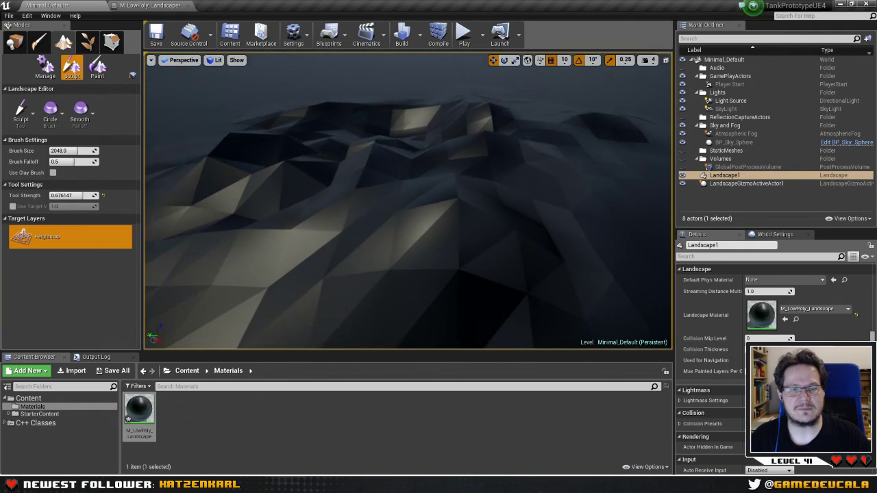
right_drag(483, 203, 483, 203)
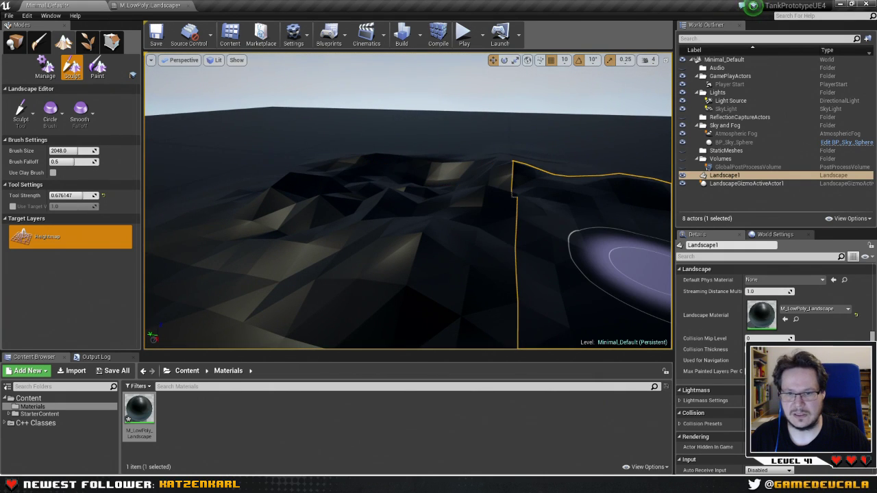
scroll(774, 301, down, 2)
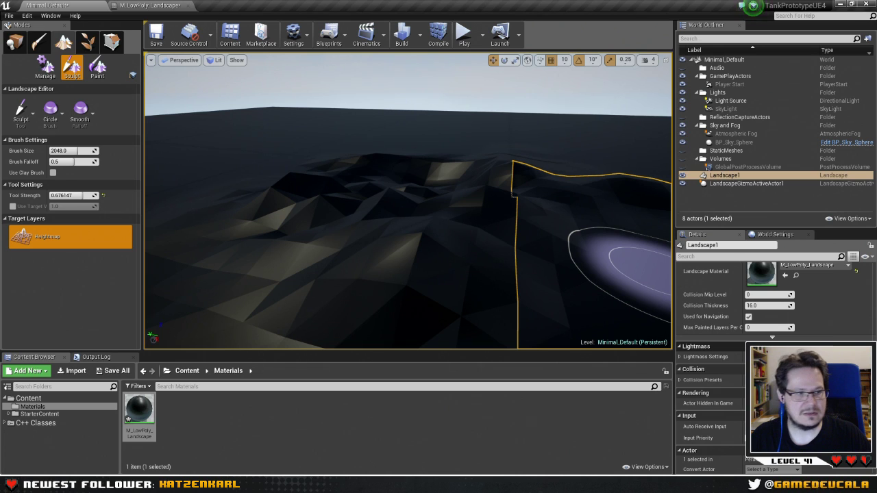
scroll(774, 301, up, 5)
click(47, 68)
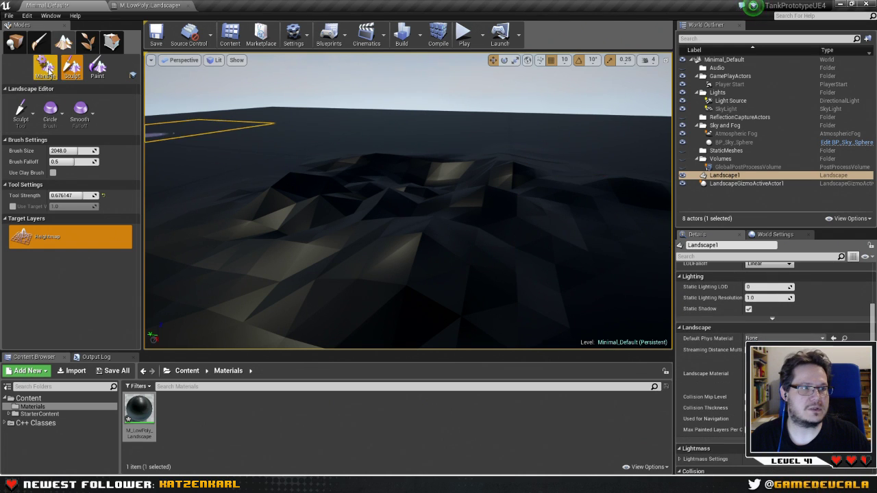
click(47, 67)
click(72, 67)
click(97, 67)
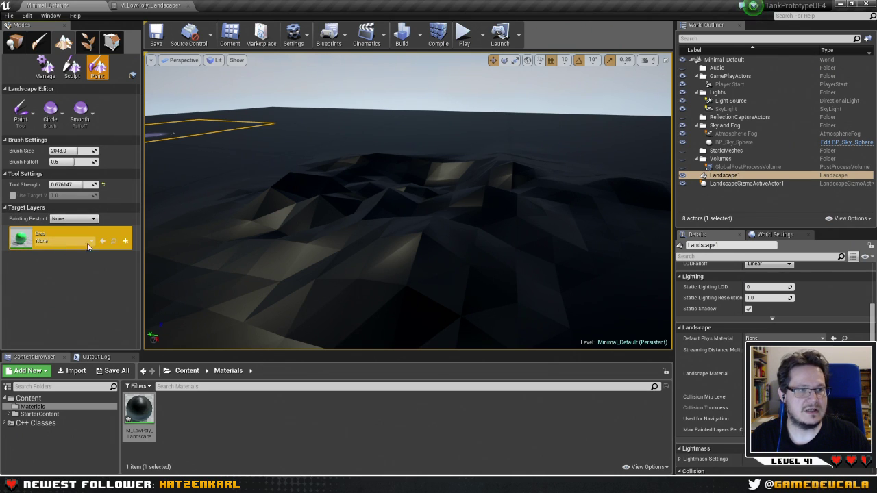
Create a weight-blended layer info named Gras_LayerInfo for the Gras layer in the Minimal_Default_sharedassets folder.
click(125, 241)
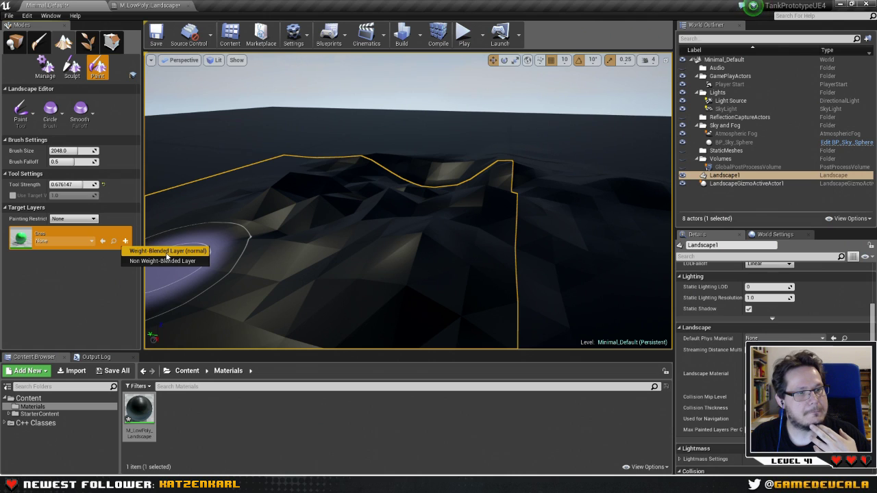
click(166, 254)
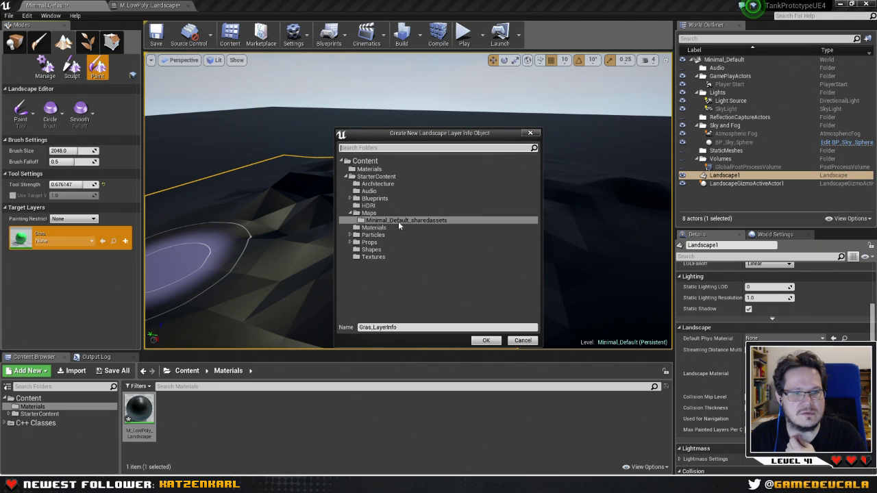
click(371, 229)
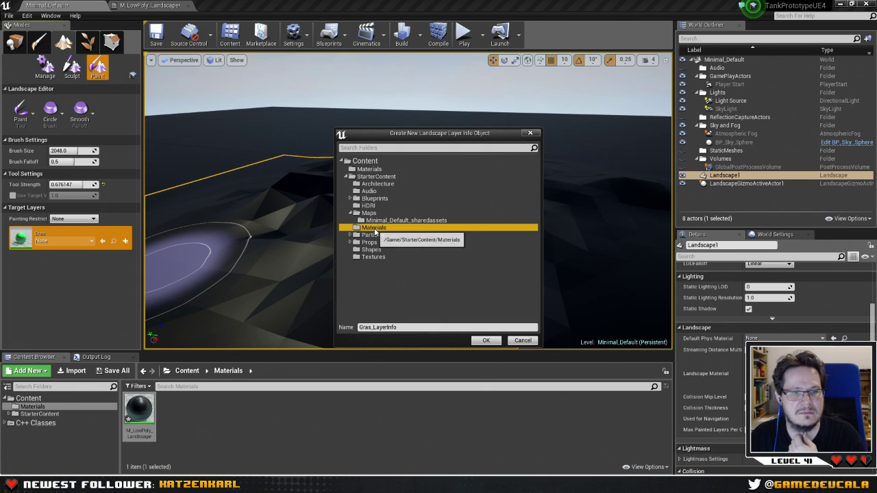
click(398, 220)
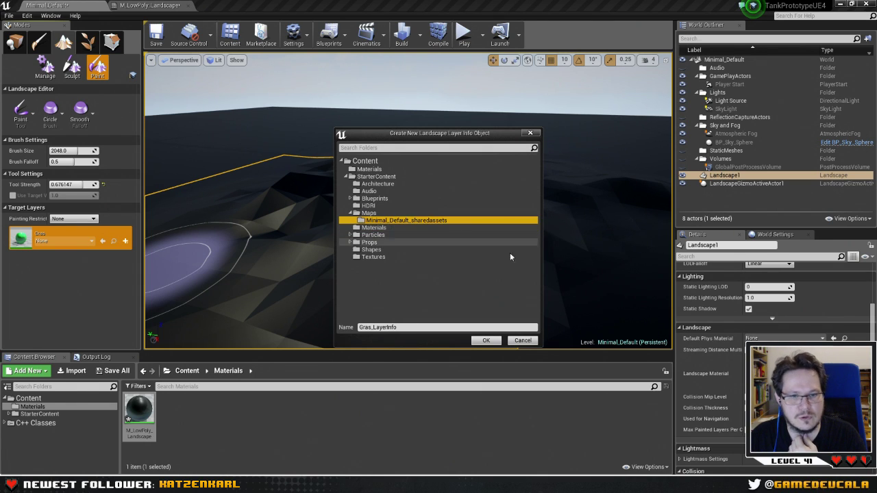
click(483, 340)
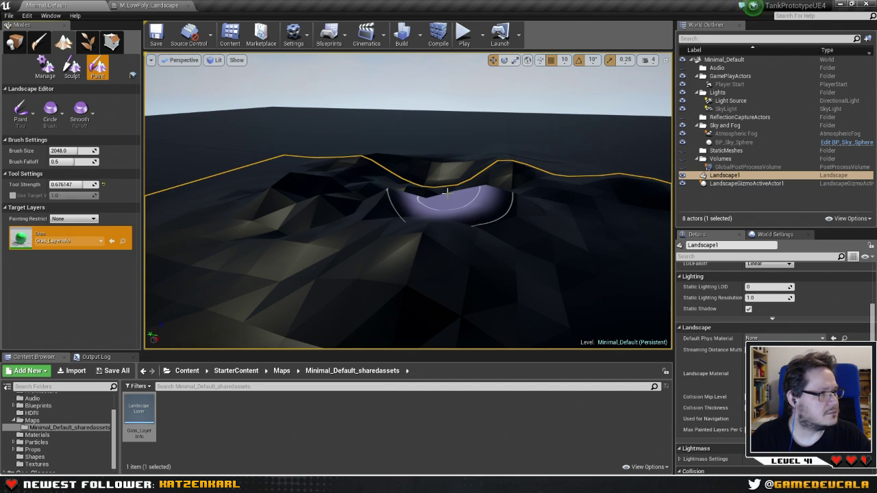
Paint the Gras layer over the hilly low-poly area of the landscape with the 2048 brush.
mouse_move(447, 193)
right_down()
mouse_move(418, 229)
mouse_move(411, 219)
mouse_move(393, 239)
mouse_move(384, 229)
mouse_move(453, 185)
right_up()
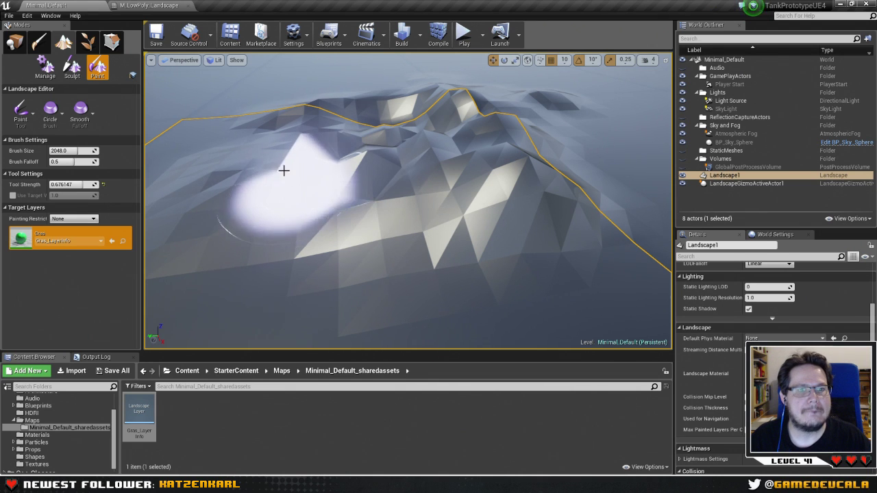
mouse_move(276, 165)
right_down()
mouse_move(302, 144)
mouse_move(316, 172)
mouse_move(372, 186)
right_up()
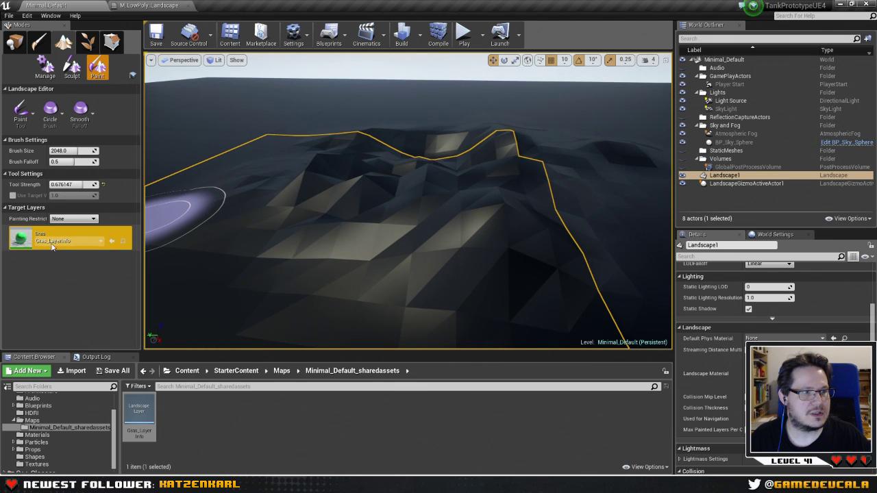
mouse_move(372, 196)
mouse_down()
mouse_move(366, 225)
mouse_move(322, 131)
mouse_move(312, 157)
mouse_up()
right_drag(312, 156, 504, 141)
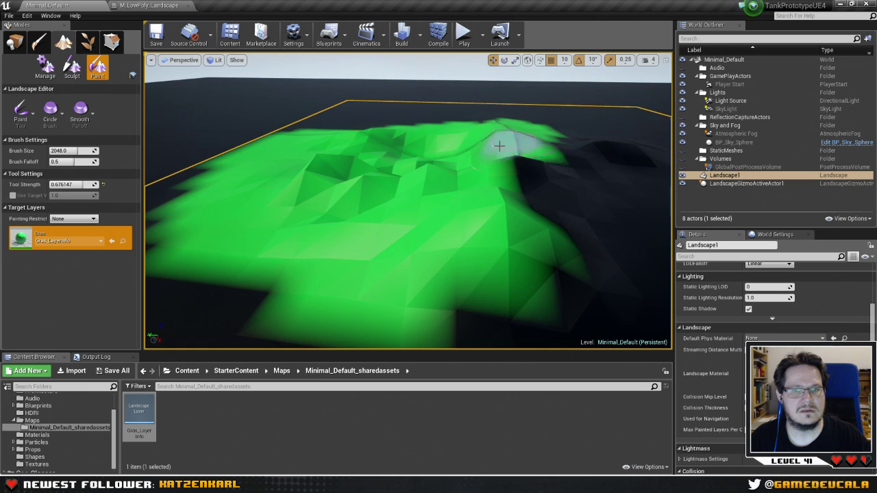
mouse_move(475, 215)
right_down()
mouse_move(582, 206)
mouse_move(368, 176)
right_up()
mouse_move(368, 176)
mouse_down()
mouse_move(203, 186)
mouse_move(210, 174)
mouse_up()
mouse_move(211, 174)
right_down()
mouse_move(159, 199)
mouse_move(171, 208)
mouse_move(267, 185)
mouse_move(313, 245)
right_up()
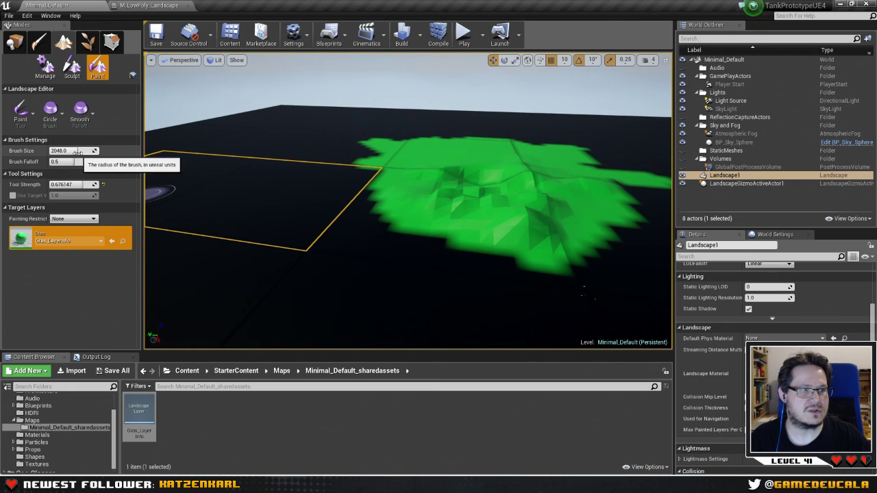
Increase the brush size to about 5719 and paint the Gras layer over all remaining dark areas of the landscape.
mouse_move(65, 150)
mouse_down()
mouse_move(96, 149)
mouse_move(79, 150)
mouse_up()
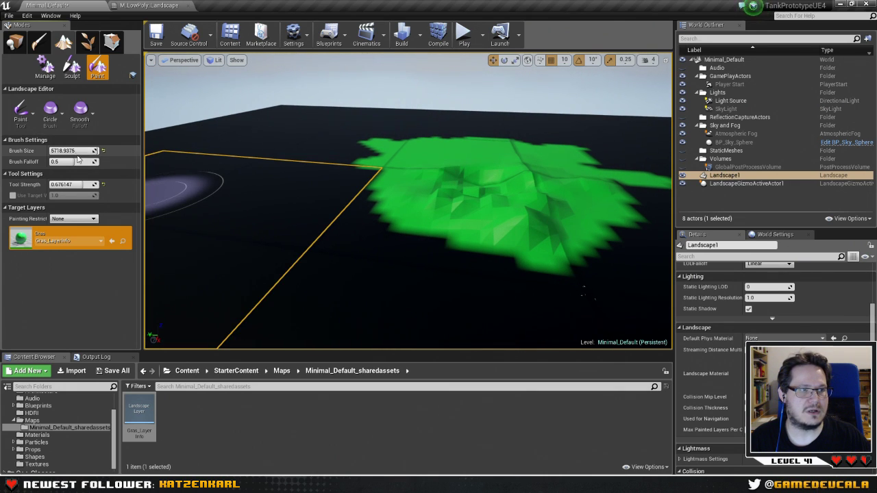
mouse_move(270, 111)
mouse_down()
mouse_move(288, 118)
mouse_move(243, 130)
mouse_move(259, 161)
mouse_move(322, 128)
mouse_move(468, 106)
mouse_move(520, 132)
mouse_move(507, 140)
mouse_move(563, 121)
mouse_move(505, 133)
mouse_up()
mouse_move(434, 190)
right_down()
mouse_move(524, 193)
mouse_move(528, 171)
right_up()
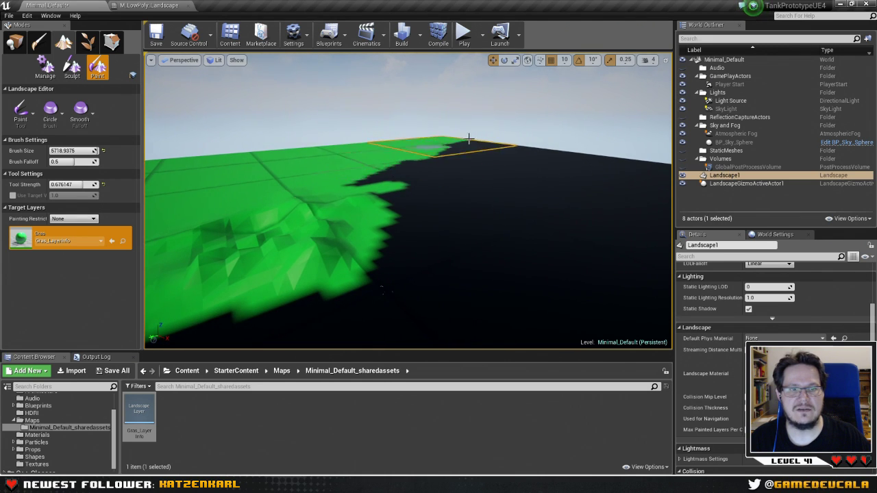
mouse_move(469, 139)
mouse_down()
mouse_move(315, 180)
mouse_move(472, 162)
mouse_move(319, 202)
mouse_move(502, 151)
mouse_move(594, 171)
mouse_move(487, 219)
mouse_move(305, 203)
mouse_move(603, 173)
mouse_move(485, 216)
mouse_up()
mouse_move(485, 216)
right_down()
mouse_move(562, 219)
mouse_move(596, 209)
right_up()
mouse_move(417, 156)
mouse_down()
mouse_move(301, 143)
mouse_move(353, 140)
mouse_up()
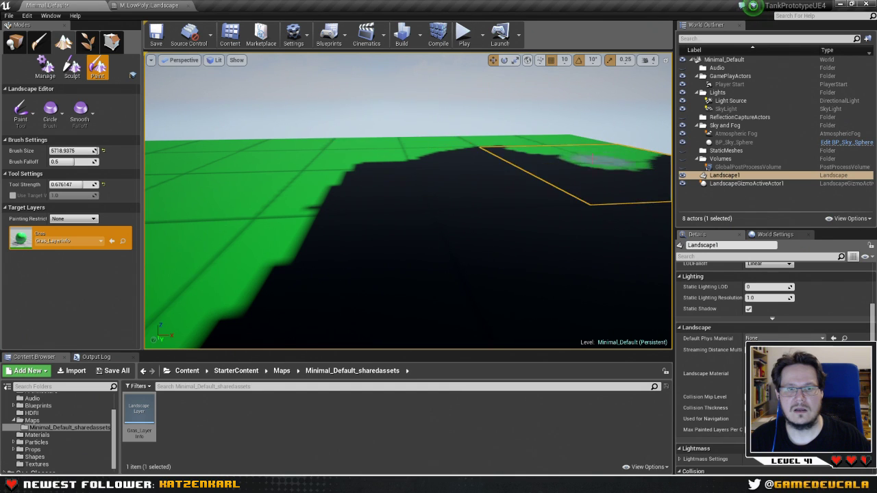
drag(592, 159, 475, 156)
mouse_move(413, 167)
right_down()
mouse_move(293, 225)
mouse_move(303, 254)
mouse_move(328, 229)
right_up()
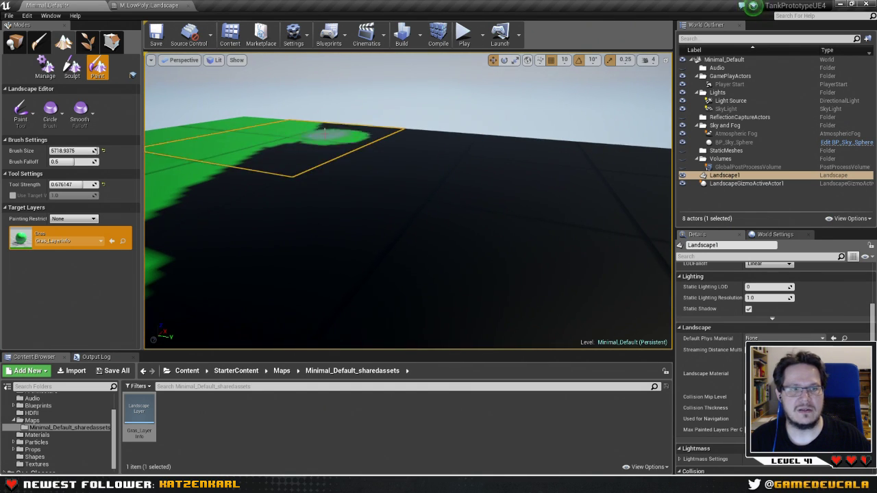
drag(326, 132, 479, 145)
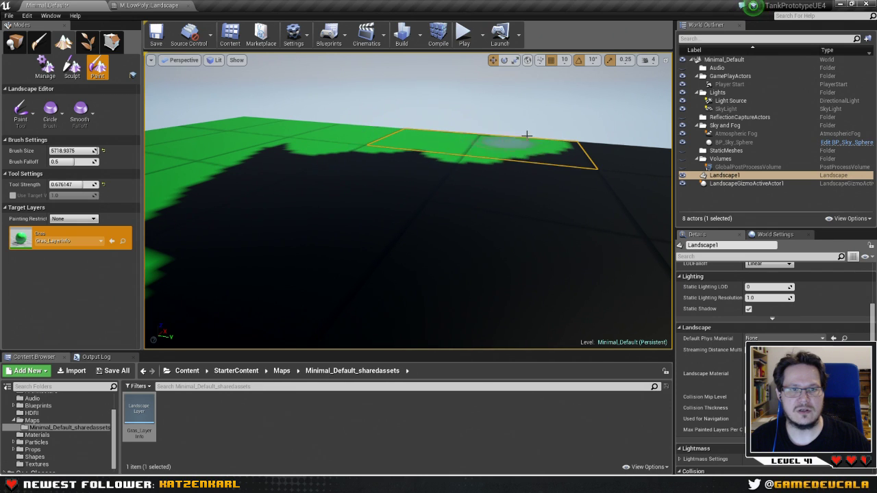
mouse_move(526, 134)
right_down()
mouse_move(342, 190)
mouse_move(304, 137)
mouse_move(205, 254)
mouse_move(409, 235)
mouse_move(372, 196)
mouse_move(589, 152)
right_up()
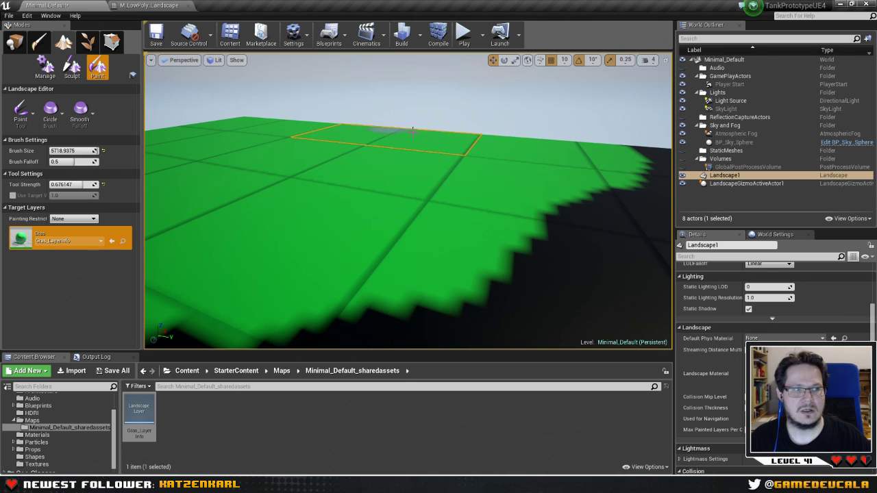
right_drag(412, 129, 349, 122)
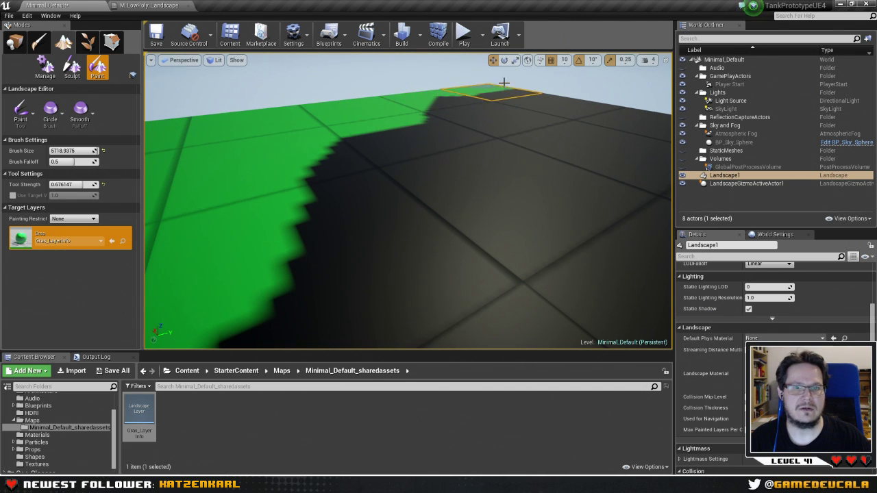
mouse_move(503, 83)
right_down()
mouse_move(440, 88)
mouse_move(368, 166)
mouse_move(313, 195)
mouse_move(518, 146)
right_up()
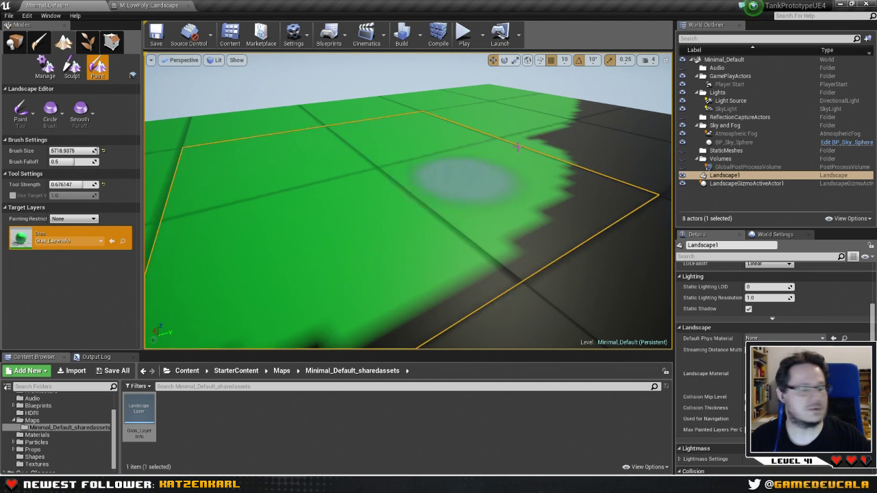
drag(638, 152, 584, 233)
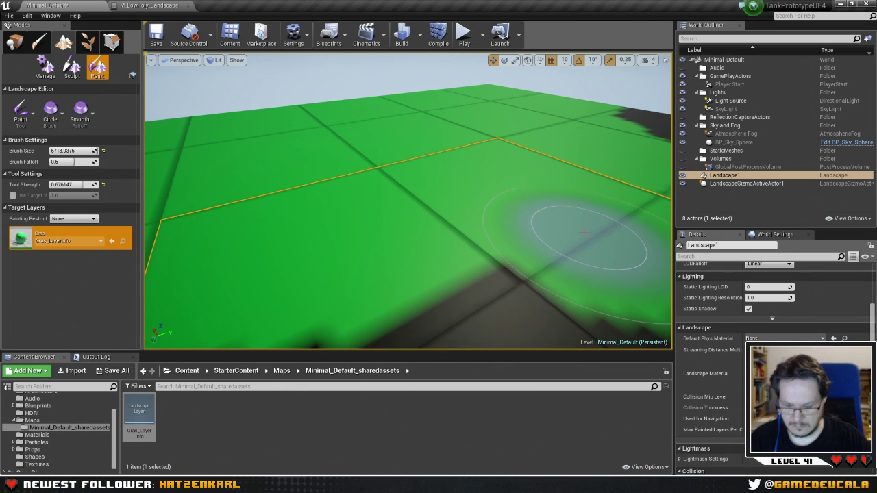
drag(563, 217, 566, 142)
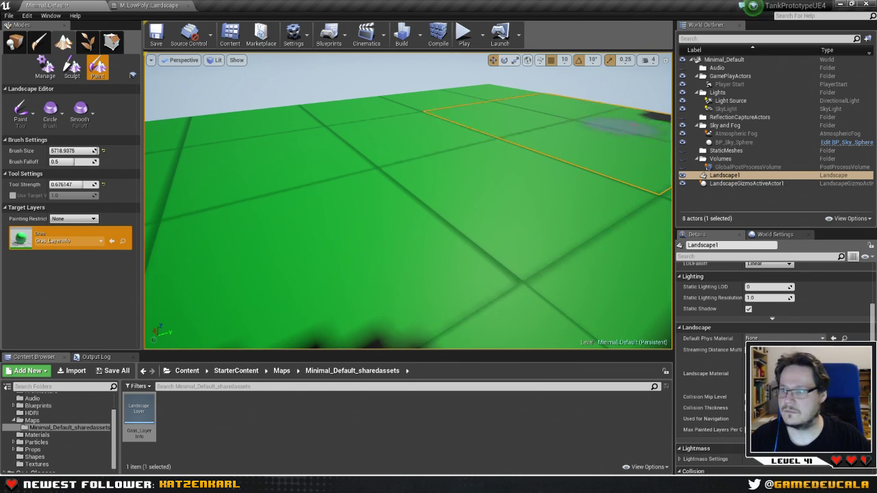
right_drag(445, 124, 541, 178)
right_drag(463, 152, 463, 152)
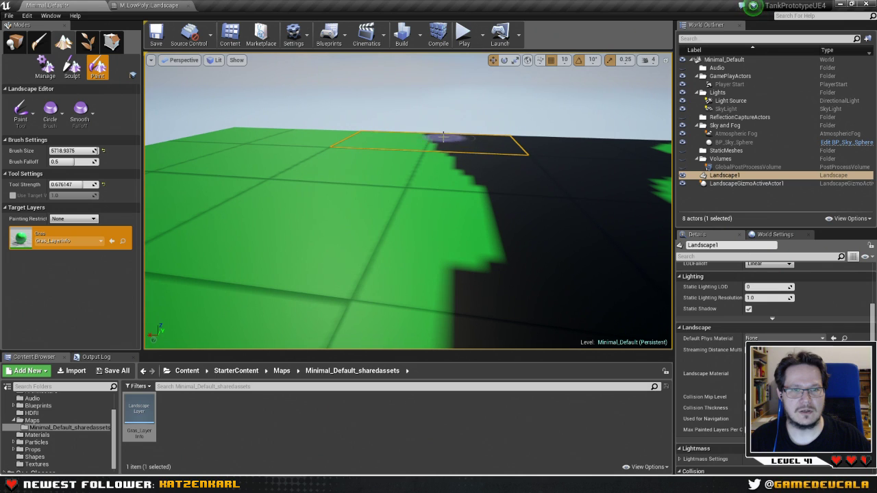
mouse_move(571, 134)
mouse_down()
mouse_move(503, 190)
mouse_move(505, 176)
mouse_move(505, 206)
mouse_up()
right_drag(505, 205, 494, 211)
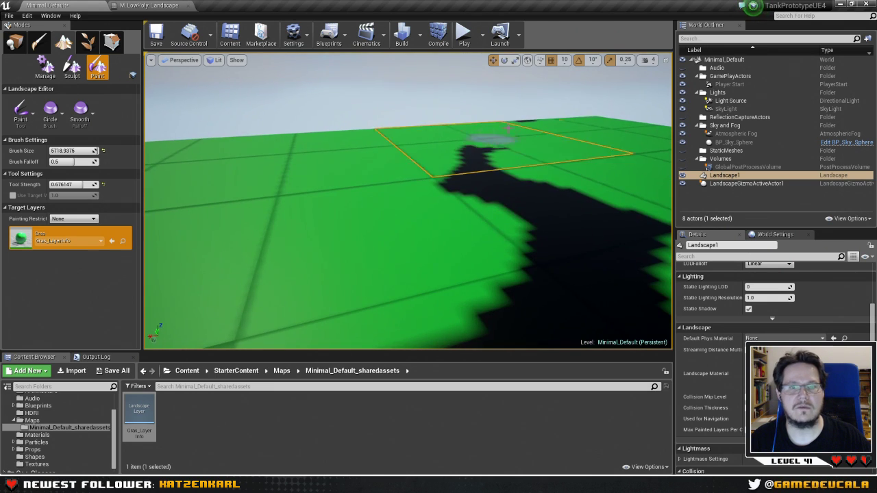
mouse_move(585, 202)
right_down()
mouse_move(567, 244)
mouse_move(421, 255)
right_up()
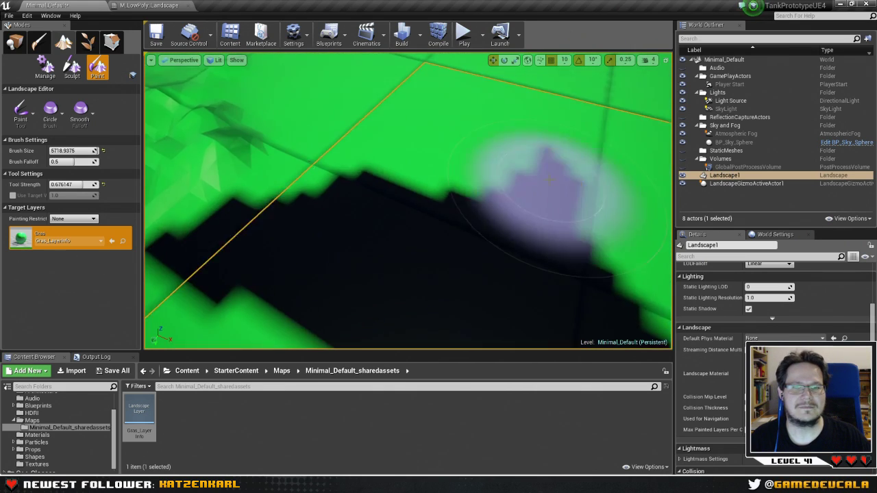
mouse_move(489, 146)
mouse_down()
mouse_move(231, 219)
mouse_move(542, 324)
mouse_up()
right_drag(549, 210, 418, 151)
mouse_move(533, 204)
right_down()
mouse_move(497, 216)
mouse_move(512, 294)
mouse_move(466, 205)
mouse_move(449, 202)
mouse_move(445, 212)
mouse_move(452, 195)
mouse_move(438, 205)
mouse_move(483, 211)
mouse_move(487, 179)
right_up()
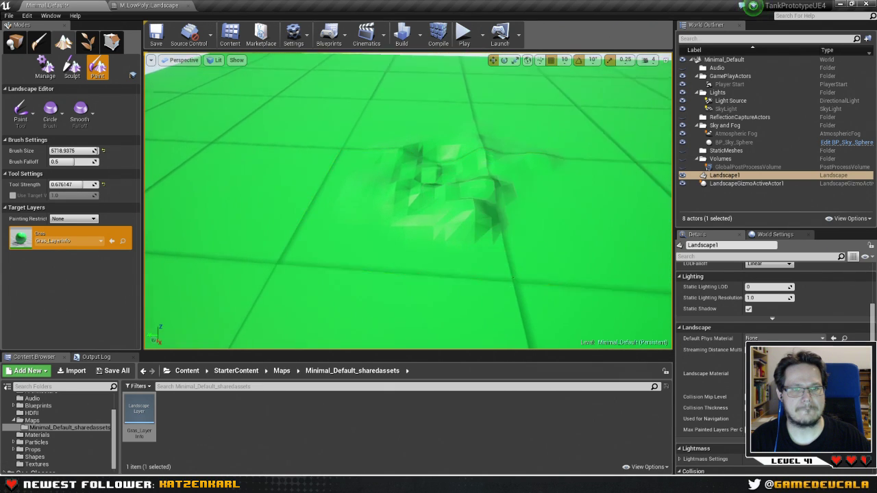
Switch to Sculpt mode with a brush size of about 1058 and raise the terrain around the existing hills.
right_drag(408, 202, 398, 253)
right_drag(485, 173, 485, 173)
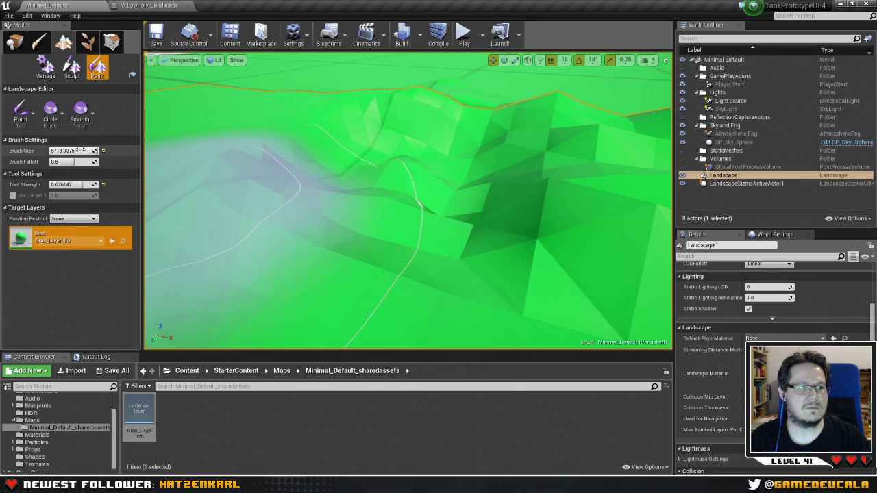
drag(74, 151, 55, 150)
click(72, 67)
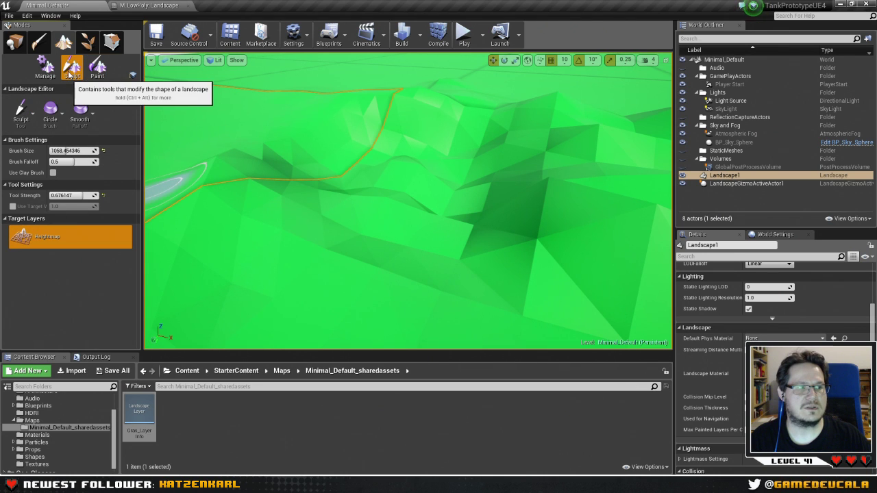
right_drag(364, 152, 377, 172)
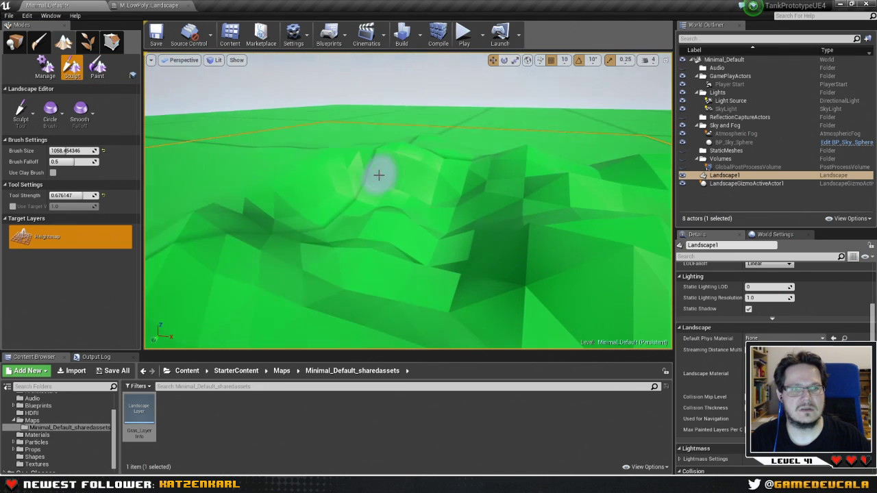
mouse_move(416, 159)
mouse_down()
mouse_move(431, 254)
mouse_move(434, 206)
mouse_move(206, 254)
mouse_move(335, 216)
mouse_up()
mouse_move(281, 223)
mouse_down()
mouse_move(303, 212)
mouse_move(459, 219)
mouse_move(513, 204)
mouse_up()
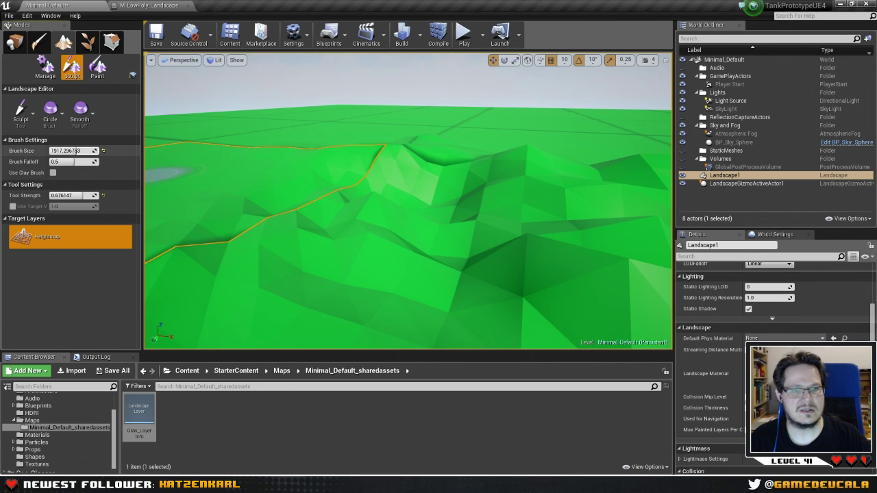
Set the sculpt brush size to about 1875 and raise larger peaks and ridges across the hilly area.
drag(75, 151, 68, 151)
mouse_move(382, 196)
mouse_down()
mouse_move(402, 206)
mouse_move(264, 196)
mouse_up()
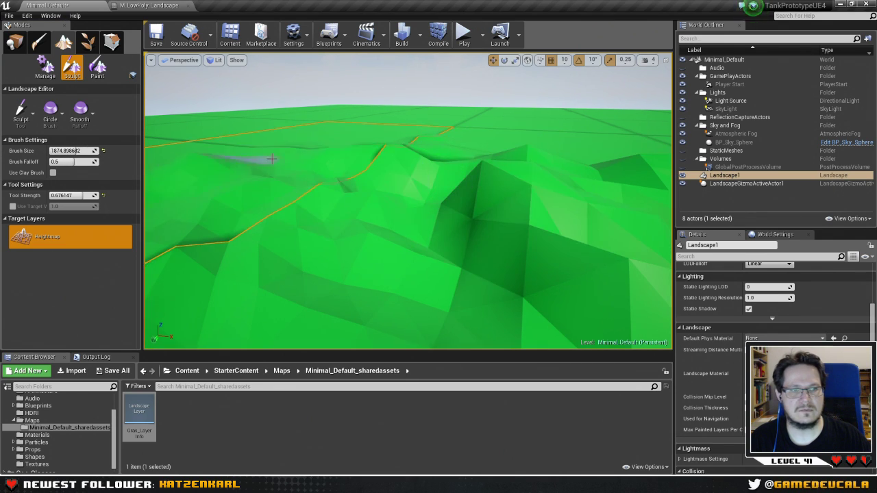
mouse_move(271, 159)
mouse_down()
mouse_move(254, 185)
mouse_move(440, 215)
mouse_move(445, 206)
mouse_up()
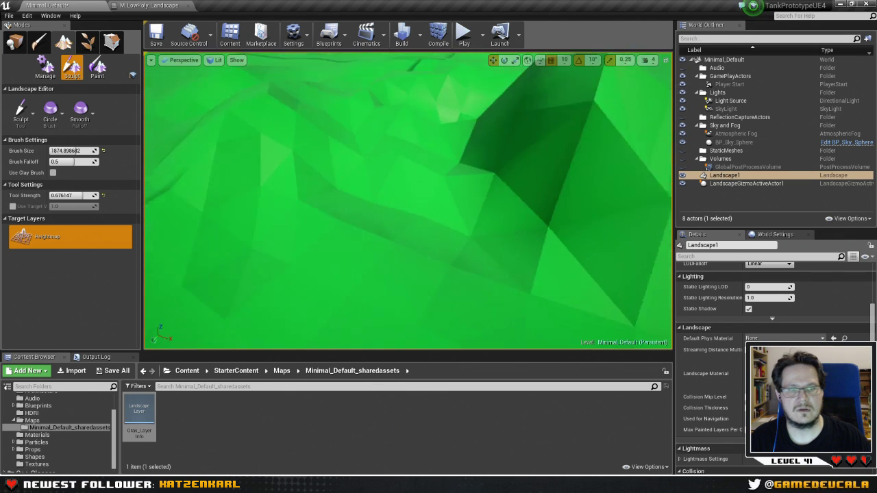
scroll(478, 220, down, 10)
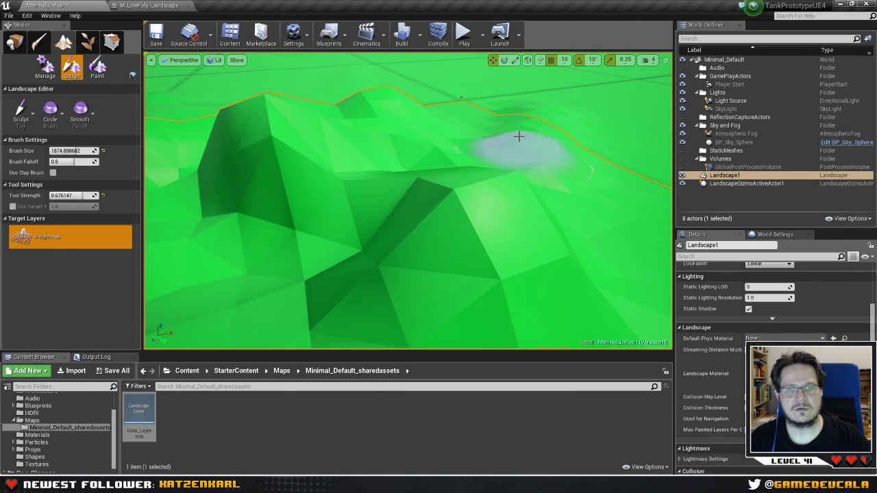
Raise additional peaks and ridges behind and along the existing hills with the 1875 sculpt brush.
mouse_move(519, 136)
mouse_down()
mouse_move(501, 95)
mouse_move(240, 98)
mouse_move(376, 174)
mouse_move(411, 138)
mouse_up()
scroll(376, 174, down, 10)
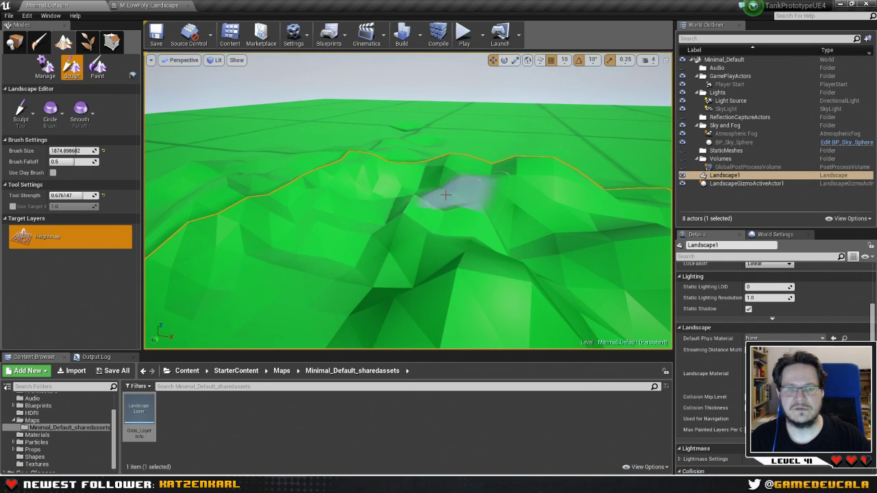
mouse_move(447, 207)
right_down()
mouse_move(441, 190)
mouse_move(446, 205)
right_up()
drag(472, 221, 366, 173)
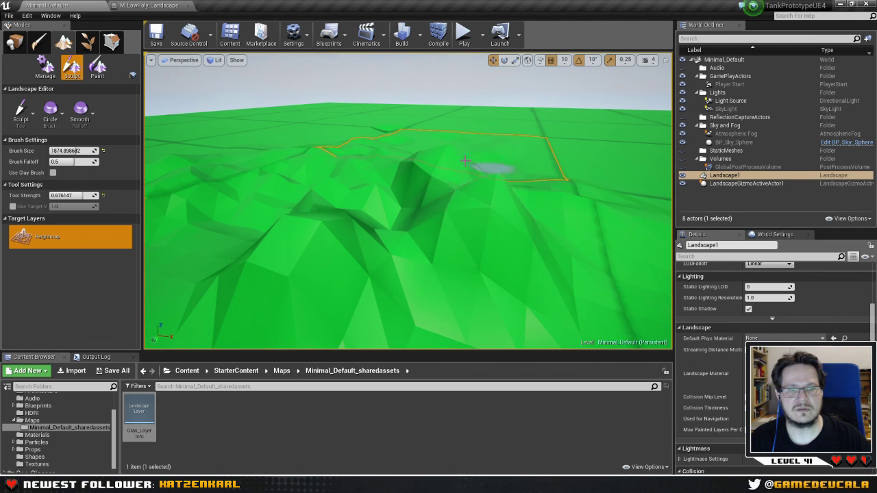
mouse_move(479, 216)
mouse_down()
mouse_move(254, 264)
mouse_move(343, 264)
mouse_move(235, 228)
mouse_up()
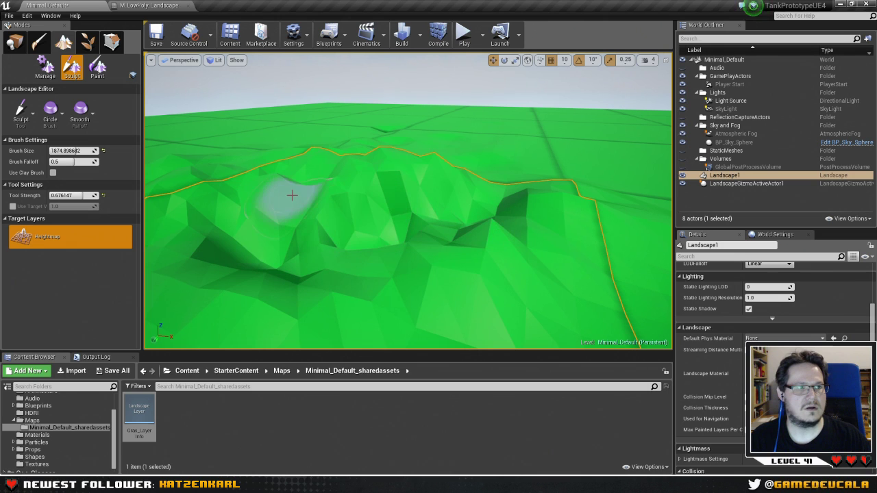
mouse_move(286, 154)
right_down()
mouse_move(438, 180)
mouse_move(438, 164)
mouse_move(356, 171)
mouse_move(349, 185)
mouse_move(319, 167)
mouse_move(356, 159)
mouse_move(445, 180)
right_up()
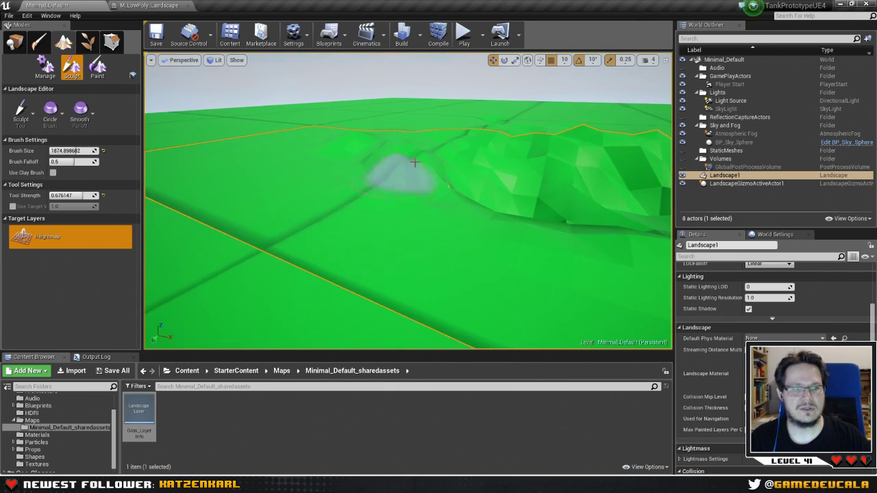
mouse_move(391, 264)
right_down()
mouse_move(466, 260)
mouse_move(411, 255)
mouse_move(390, 243)
mouse_move(373, 212)
mouse_move(383, 219)
right_up()
mouse_move(408, 201)
right_down()
mouse_move(439, 193)
mouse_move(431, 183)
mouse_move(411, 192)
mouse_move(383, 180)
mouse_move(373, 199)
mouse_move(377, 184)
mouse_move(352, 176)
right_up()
mouse_move(352, 176)
mouse_down()
mouse_move(452, 231)
mouse_move(351, 176)
mouse_up()
key(ctrl+z)
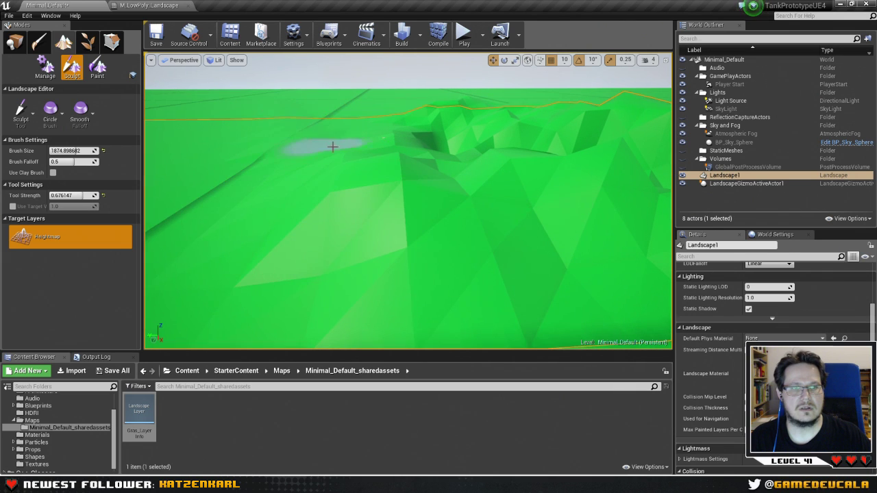
Raise a sharper ridge through the middle of the hilly area and set the brush falloff type to Linear.
mouse_move(323, 134)
right_down()
mouse_move(320, 145)
mouse_move(308, 130)
mouse_move(341, 162)
mouse_move(343, 143)
right_up()
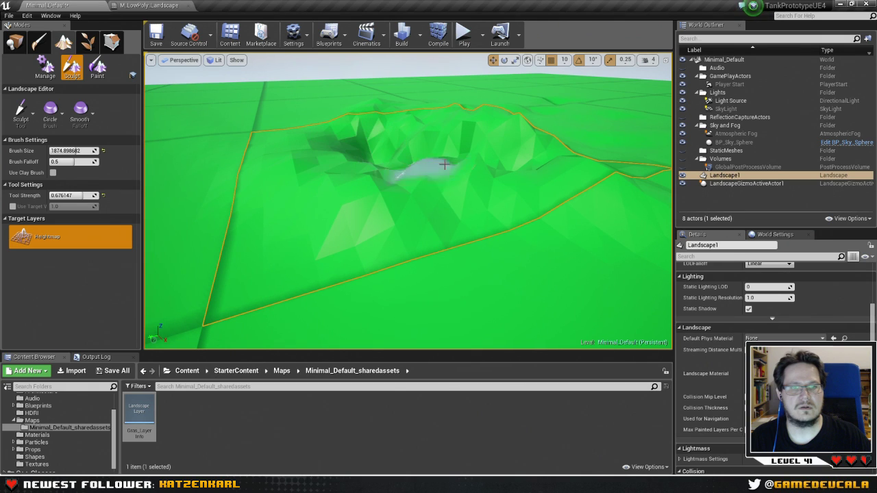
mouse_move(444, 164)
mouse_down()
mouse_move(410, 157)
mouse_move(426, 163)
mouse_move(499, 157)
mouse_move(597, 179)
mouse_move(387, 173)
mouse_up()
click(50, 113)
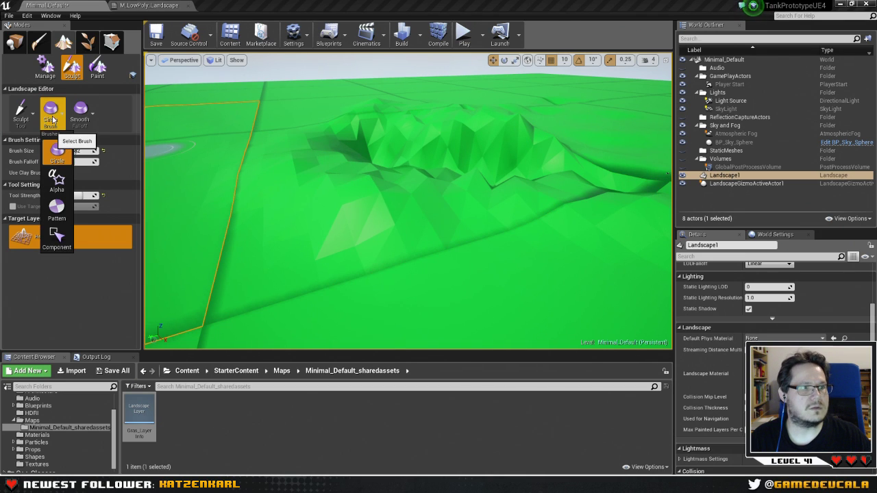
click(83, 126)
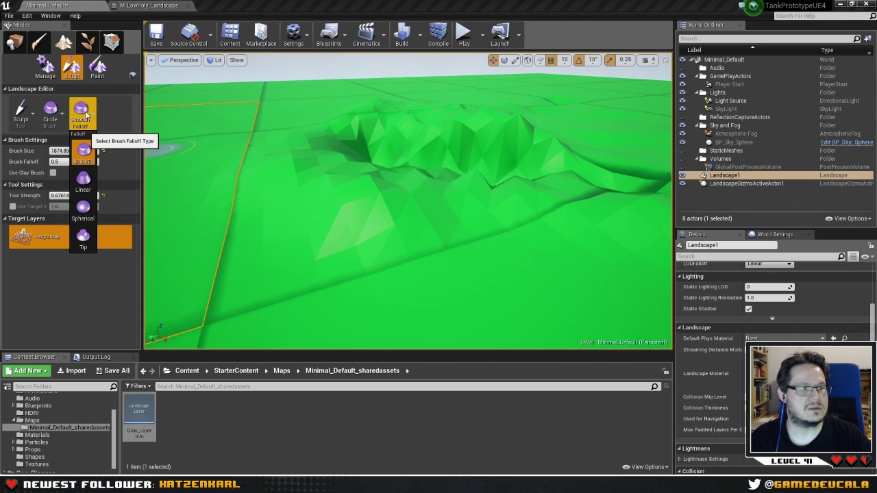
click(86, 179)
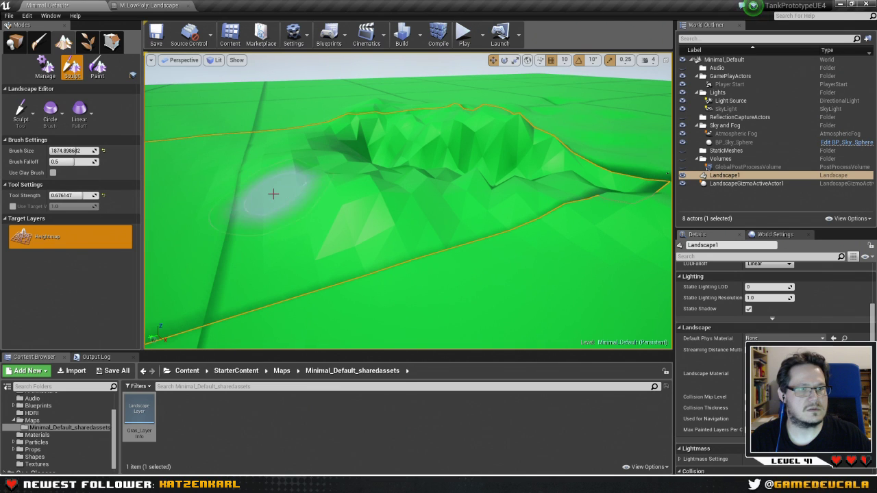
Extend the hills with linear-falloff strokes, raising slopes and low ridges on the adjoining flat ground.
mouse_move(327, 197)
mouse_down()
mouse_move(539, 219)
mouse_move(294, 240)
mouse_move(505, 260)
mouse_move(369, 228)
mouse_up()
mouse_move(370, 227)
right_down()
mouse_move(442, 171)
mouse_move(273, 195)
right_up()
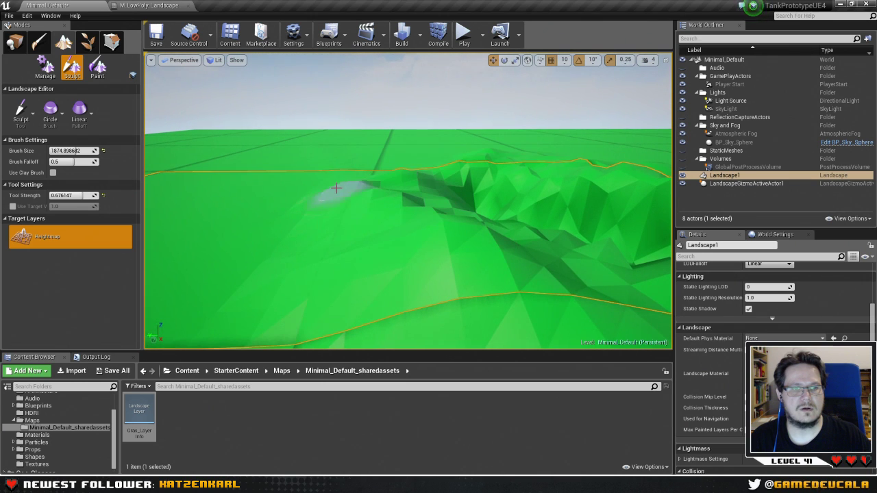
right_drag(276, 235, 214, 170)
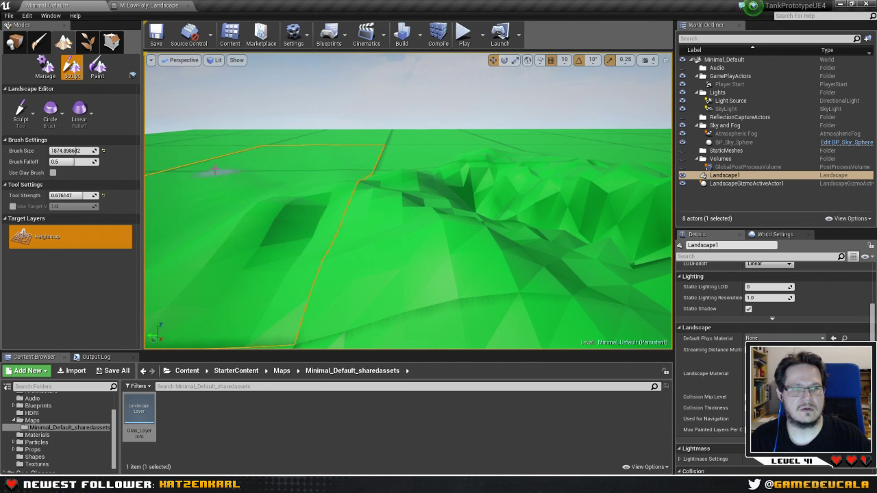
drag(280, 182, 219, 192)
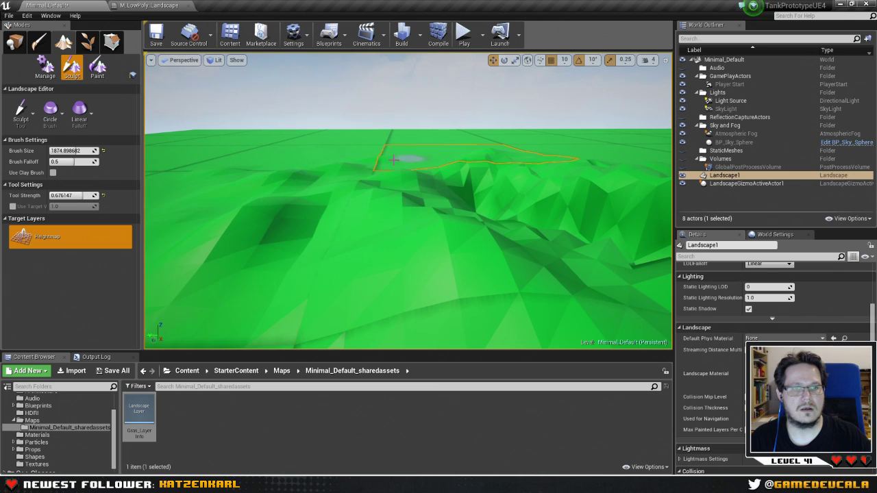
drag(394, 160, 561, 145)
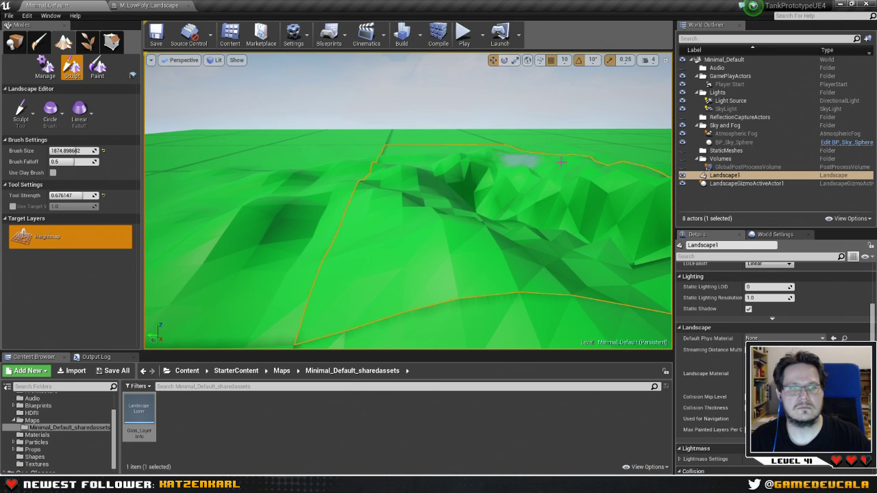
right_drag(379, 148, 251, 178)
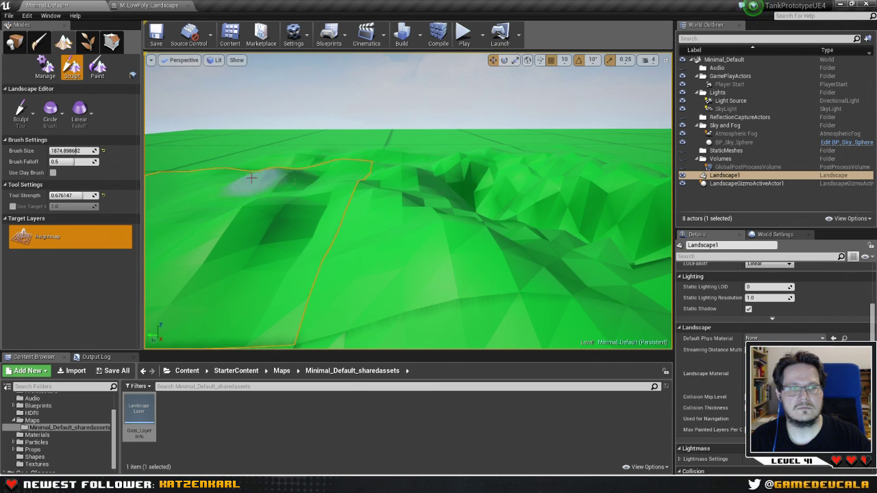
Raise a second group of low hills on the flat ground at the opposite end of the mountain range.
mouse_move(321, 162)
right_down()
mouse_move(411, 164)
mouse_move(342, 173)
right_up()
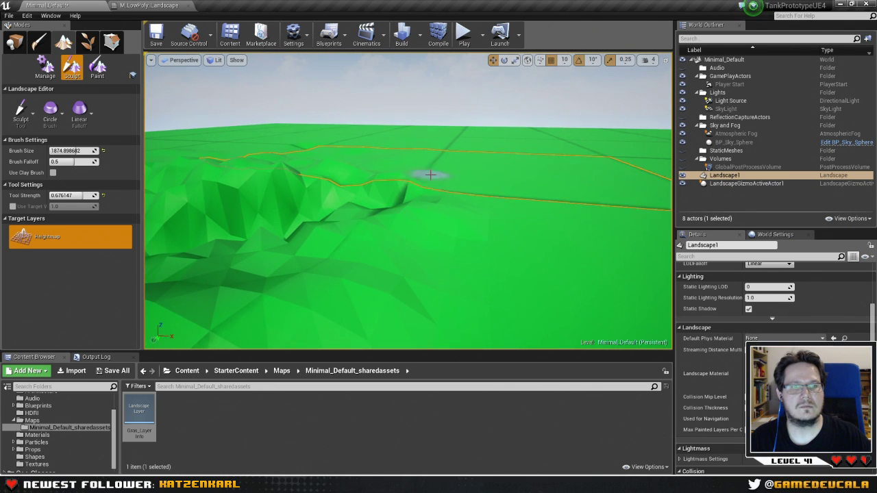
mouse_move(497, 216)
mouse_down()
mouse_move(558, 223)
mouse_move(518, 250)
mouse_move(479, 176)
mouse_up()
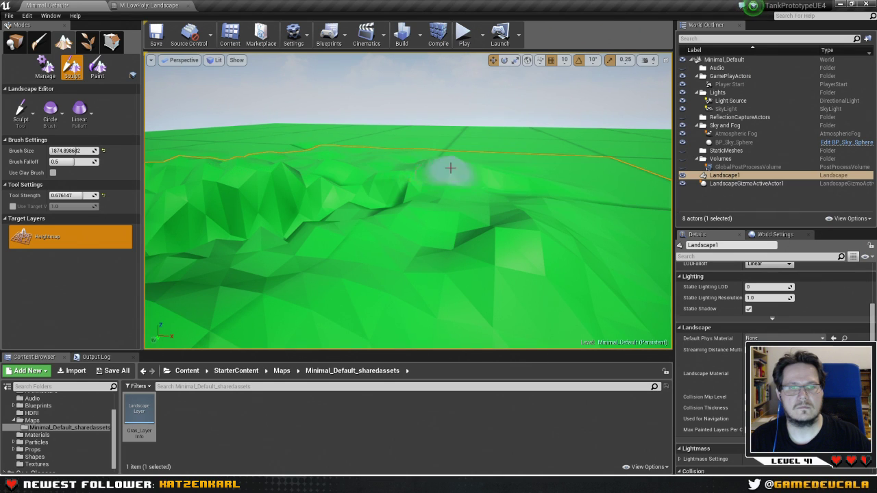
mouse_move(607, 214)
mouse_down()
mouse_move(616, 212)
mouse_move(506, 169)
mouse_up()
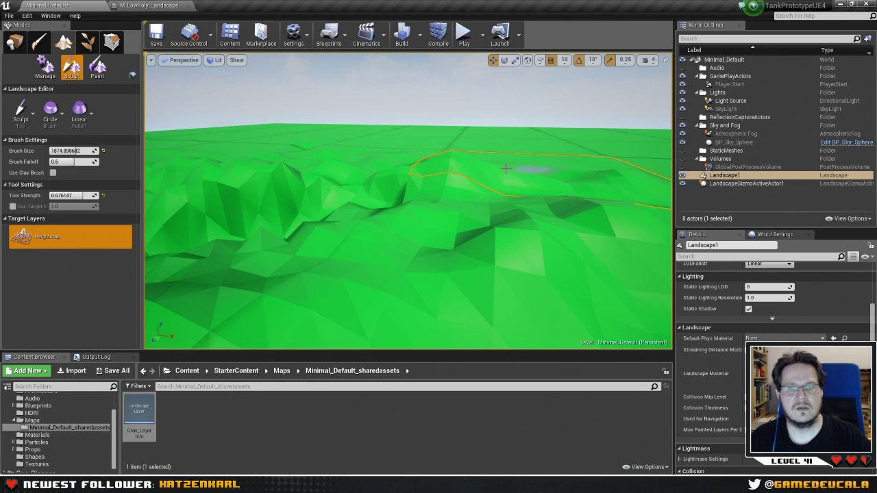
Sculpt a long winding ridge from the hills across the surrounding flat landscape sections.
mouse_move(603, 162)
right_down()
mouse_move(602, 240)
mouse_move(603, 219)
mouse_move(616, 226)
mouse_move(610, 246)
mouse_move(524, 237)
mouse_move(521, 250)
mouse_move(524, 219)
mouse_move(517, 232)
mouse_move(504, 233)
mouse_move(524, 180)
right_up()
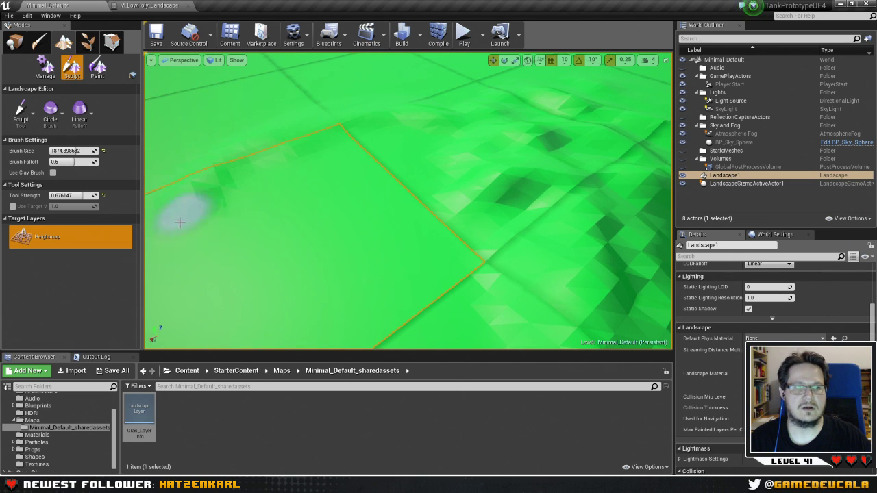
right_drag(358, 177, 358, 177)
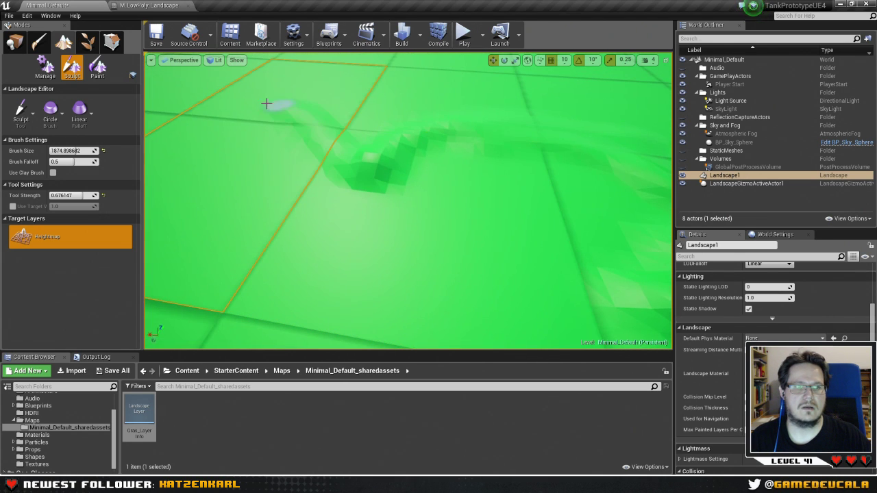
right_drag(203, 137, 460, 149)
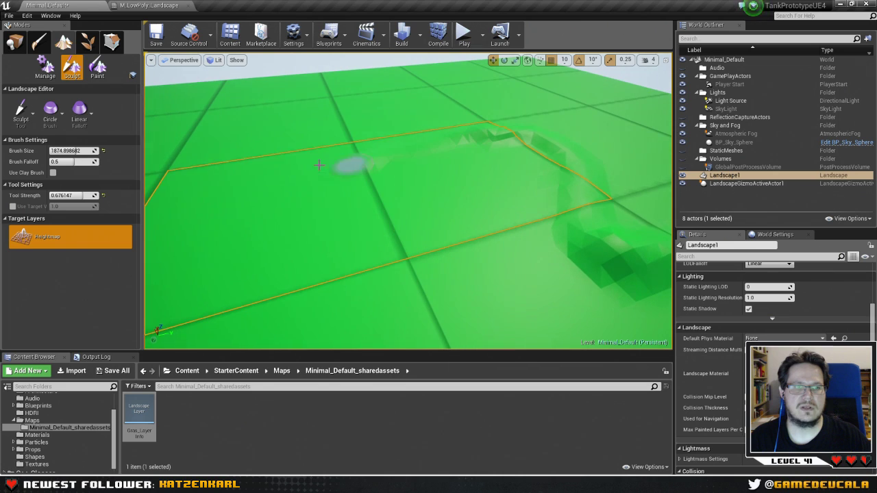
right_drag(304, 231, 317, 230)
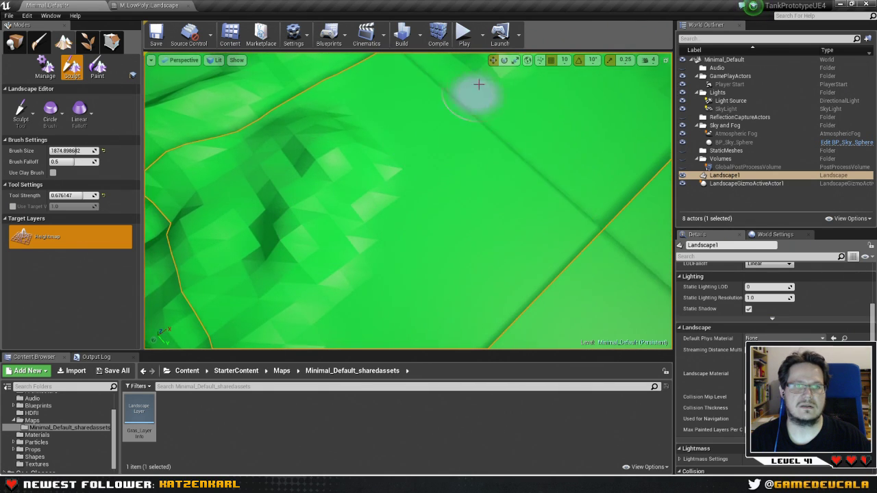
right_drag(212, 94, 254, 274)
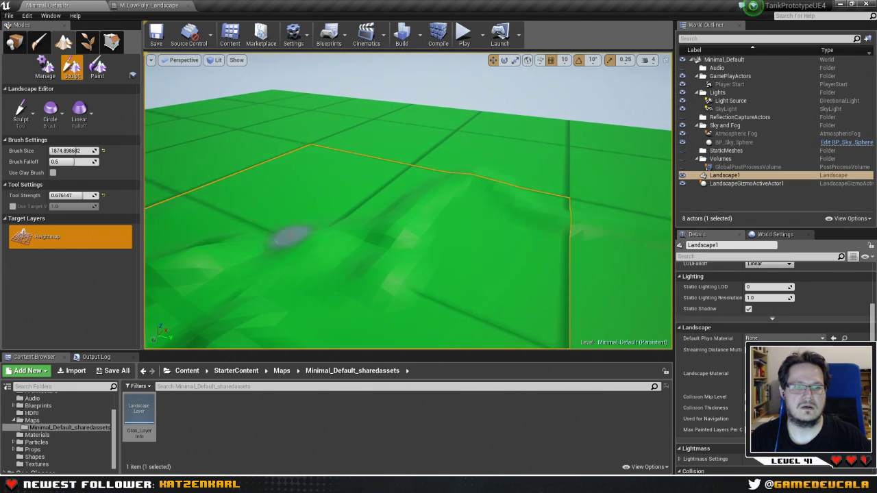
right_drag(291, 236, 436, 213)
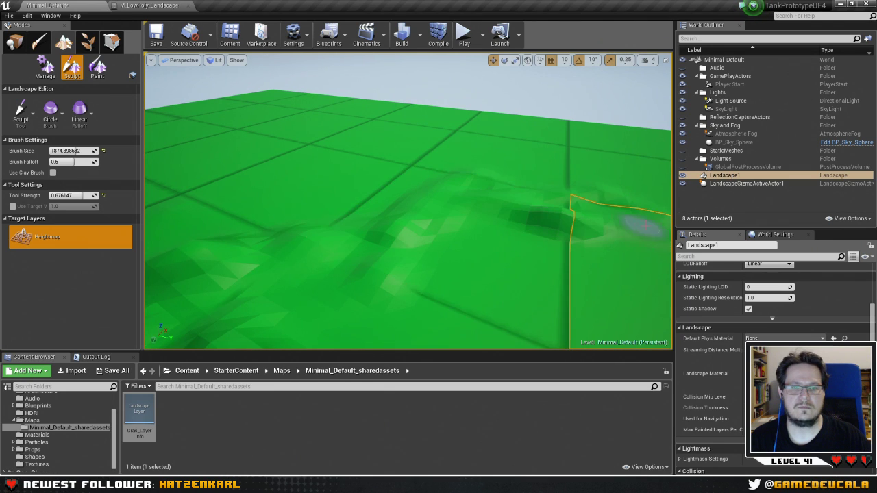
right_drag(343, 244, 370, 274)
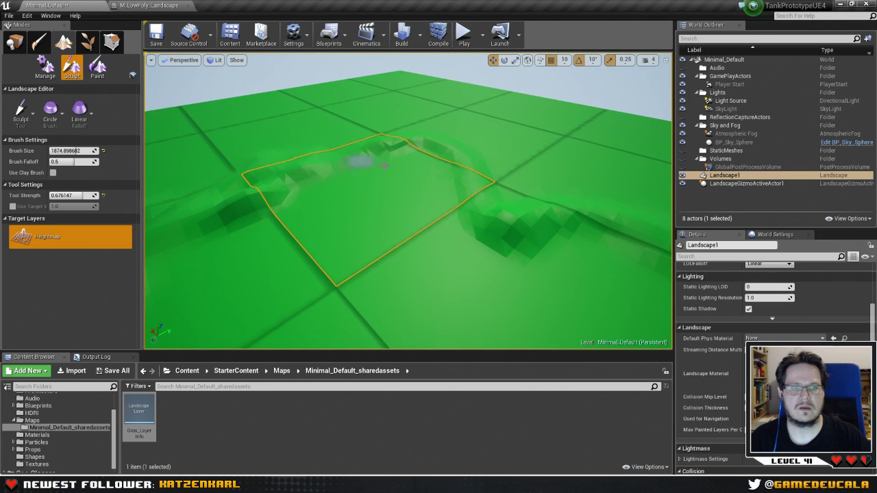
Build up the bends of the winding ridge with further raising strokes.
drag(384, 165, 415, 146)
mouse_move(485, 169)
mouse_down()
mouse_move(557, 199)
mouse_move(503, 198)
mouse_up()
mouse_move(437, 226)
right_down()
mouse_move(521, 239)
mouse_move(541, 205)
right_up()
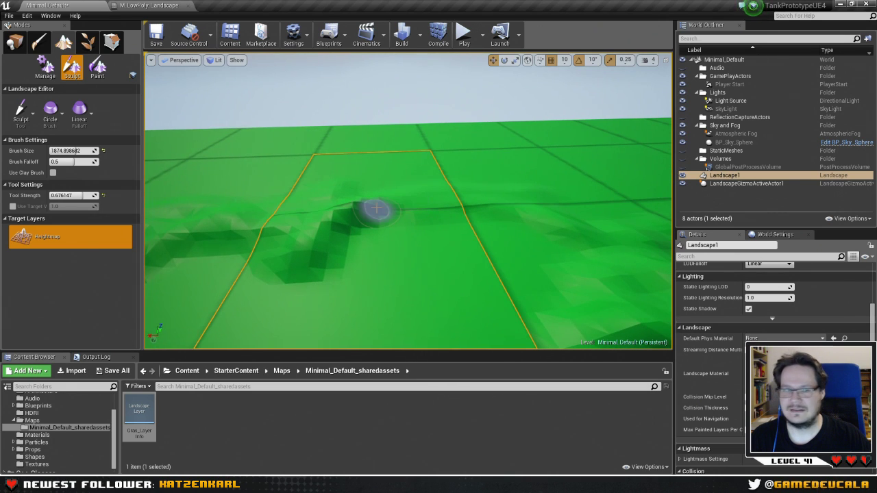
mouse_move(452, 204)
mouse_down()
mouse_move(366, 212)
mouse_move(285, 235)
mouse_move(452, 226)
mouse_up()
right_drag(547, 233, 480, 226)
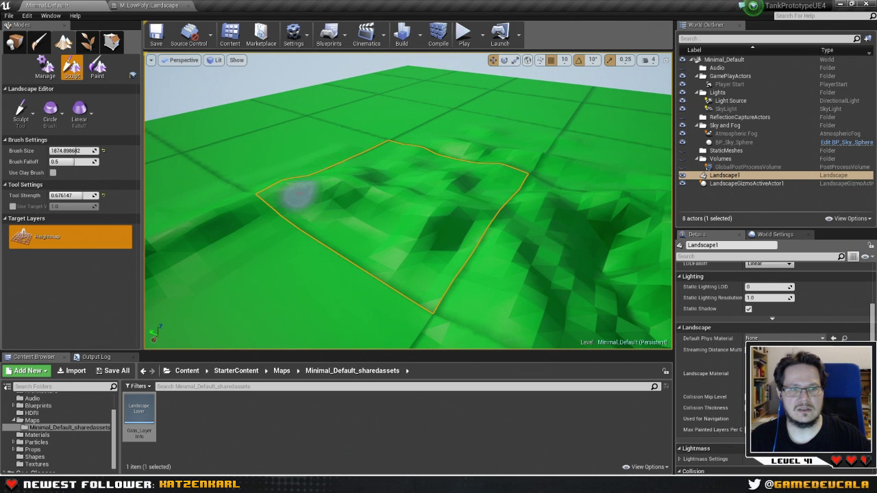
Widen and heighten the curved ridge and raise the low slopes where it meets the hills.
scroll(294, 236, up, 4)
mouse_move(322, 226)
mouse_down()
mouse_move(182, 205)
mouse_move(352, 180)
mouse_move(220, 201)
mouse_move(402, 212)
mouse_move(172, 206)
mouse_up()
right_drag(172, 205, 233, 178)
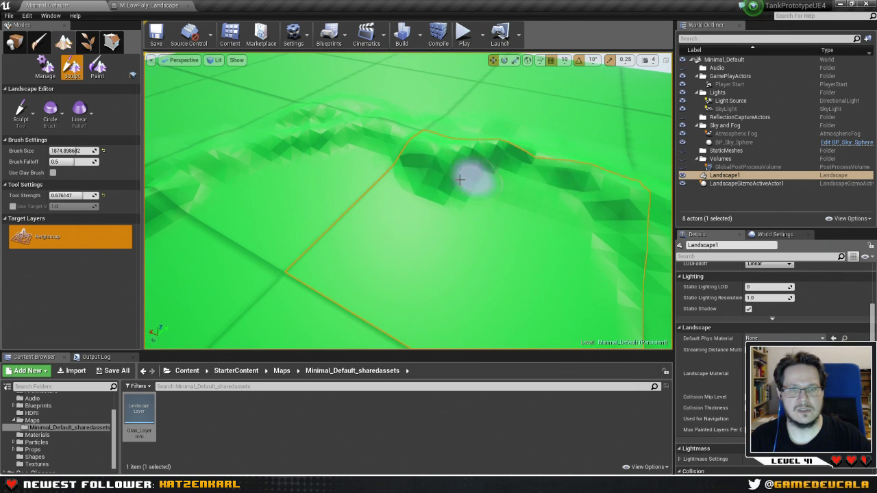
mouse_move(417, 176)
mouse_down()
mouse_move(630, 172)
mouse_move(582, 190)
mouse_move(381, 153)
mouse_move(186, 186)
mouse_move(329, 171)
mouse_move(201, 191)
mouse_move(268, 128)
mouse_up()
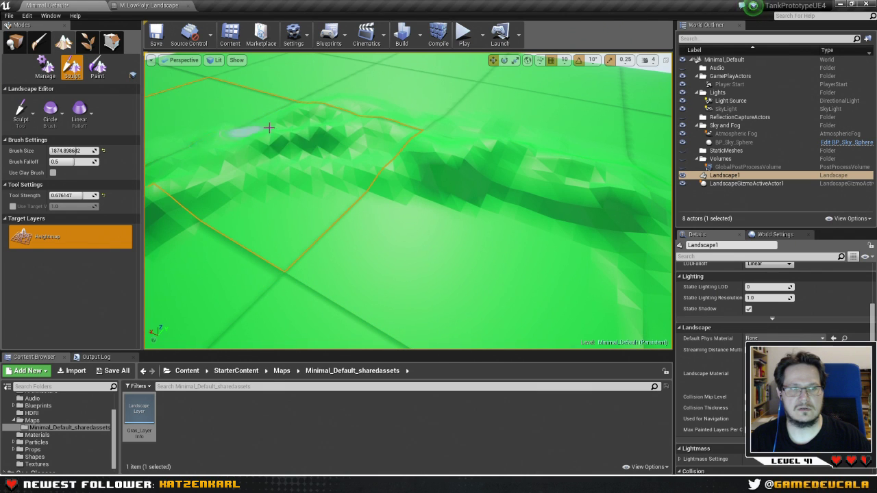
mouse_move(199, 144)
mouse_down()
mouse_move(160, 164)
mouse_move(367, 163)
mouse_move(521, 174)
mouse_move(457, 157)
mouse_move(562, 205)
mouse_up()
right_drag(561, 206, 573, 198)
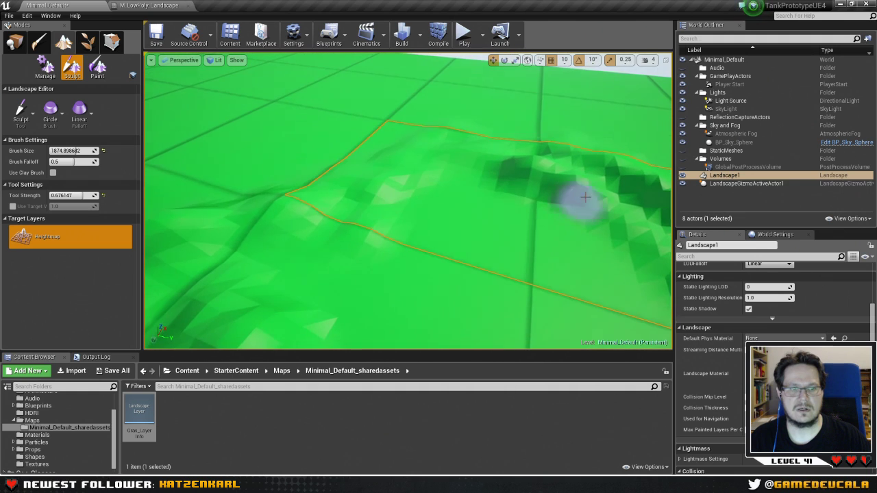
mouse_move(253, 256)
mouse_down()
mouse_move(337, 192)
mouse_move(447, 154)
mouse_up()
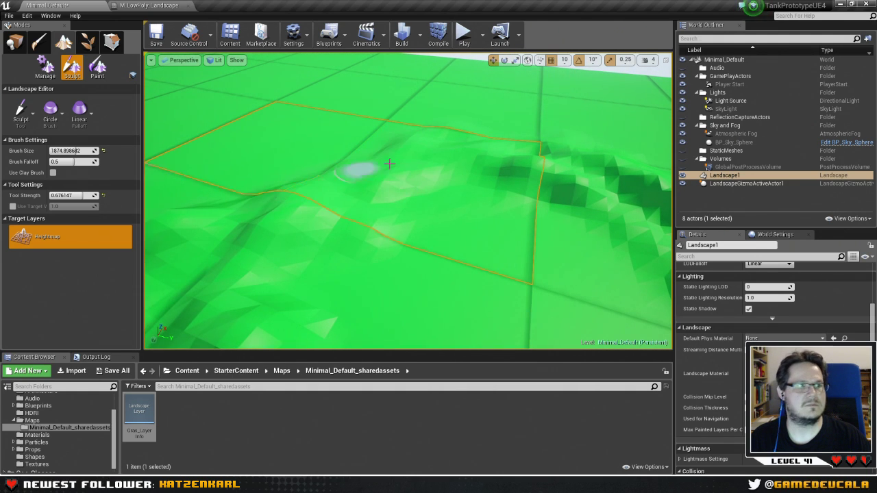
Switch the sculpting tool to Flatten, keeping the mode at Both, and reduce the brush size to about 961.
scroll(380, 182, up, 5)
click(21, 115)
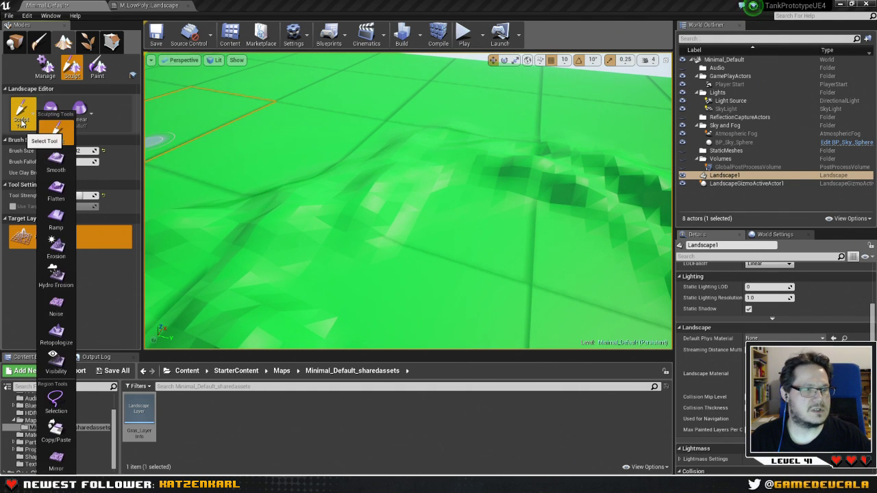
click(56, 192)
scroll(407, 205, up, 5)
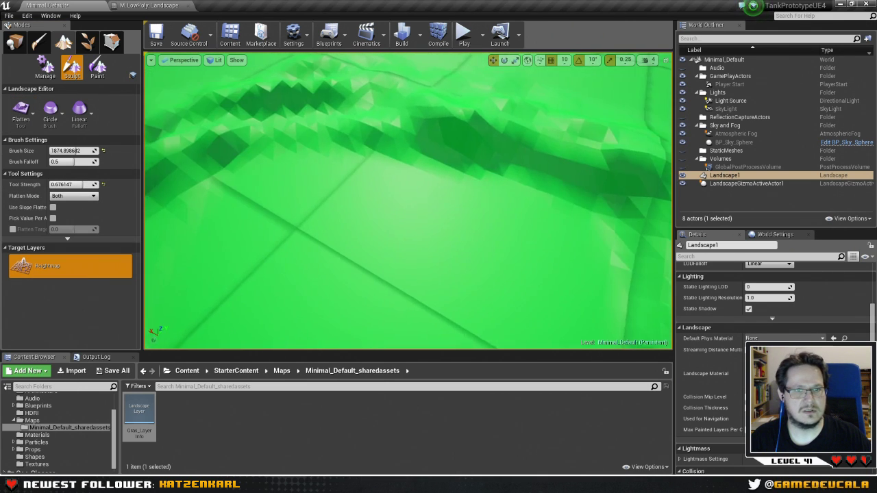
mouse_move(407, 205)
right_down()
mouse_move(531, 209)
mouse_move(517, 209)
right_up()
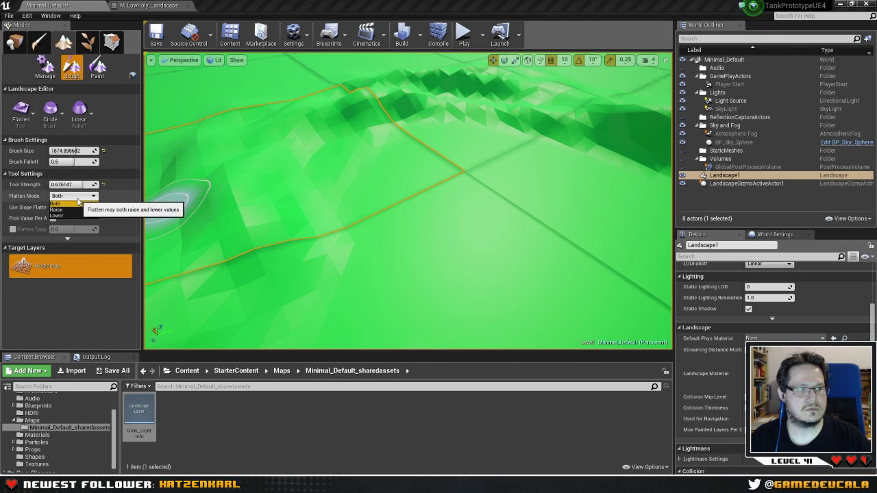
click(21, 113)
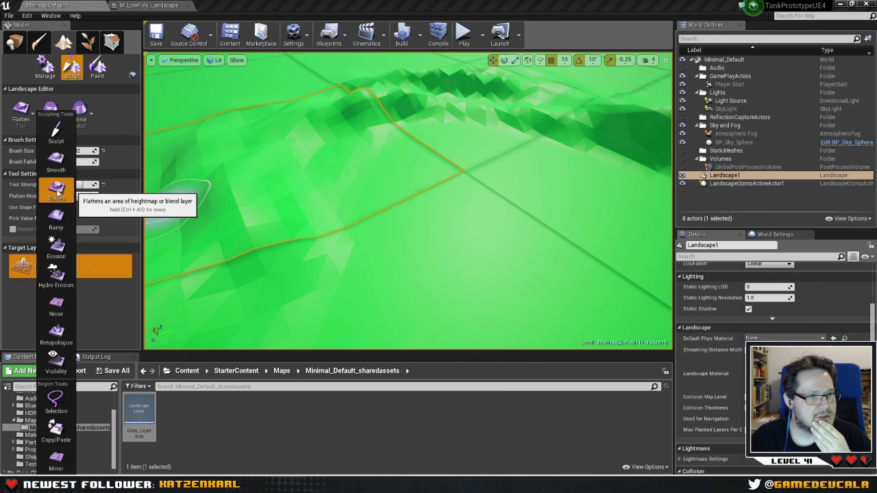
click(57, 192)
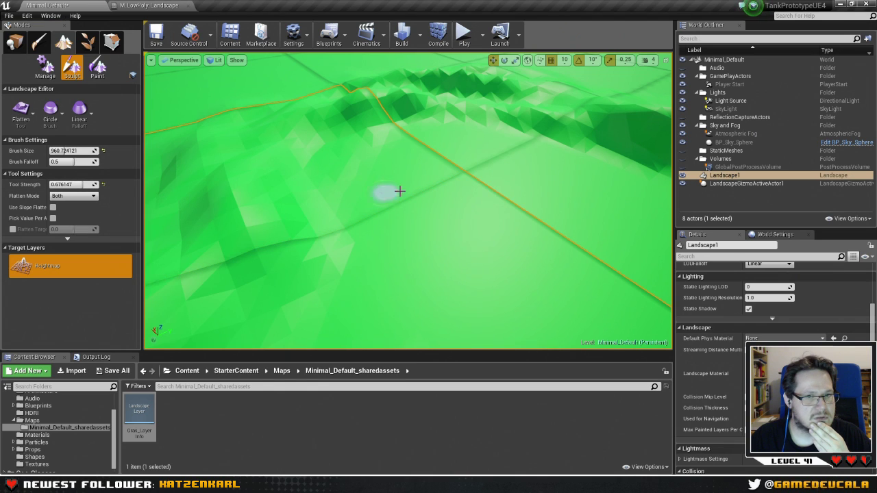
Flatten the bumpy low slopes beside the hills with broad strokes of the Flatten tool.
drag(305, 180, 214, 172)
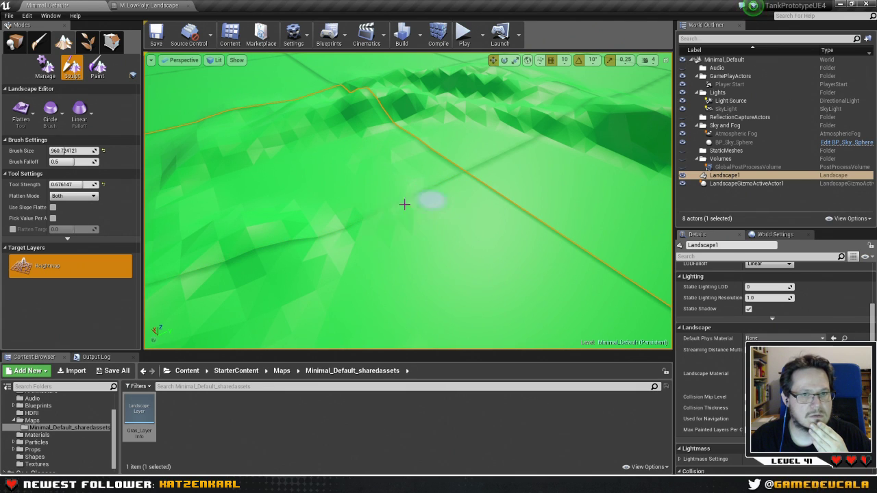
mouse_move(437, 239)
mouse_down()
mouse_move(476, 274)
mouse_move(519, 249)
mouse_up()
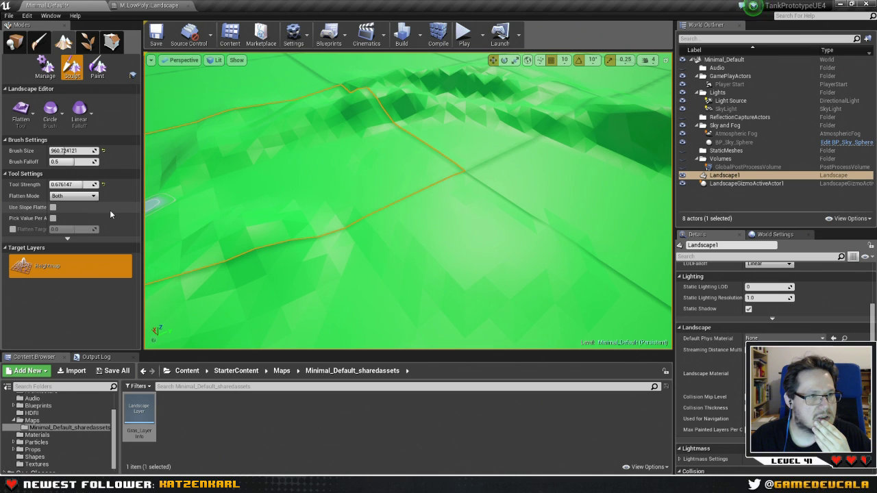
Set the brush falloff to about 0.33 and change the falloff type to Smooth.
drag(73, 162, 85, 161)
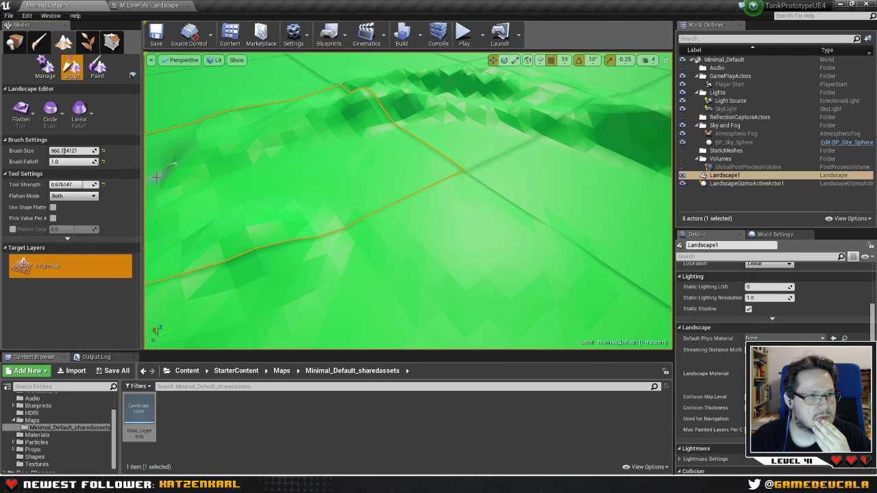
click(62, 114)
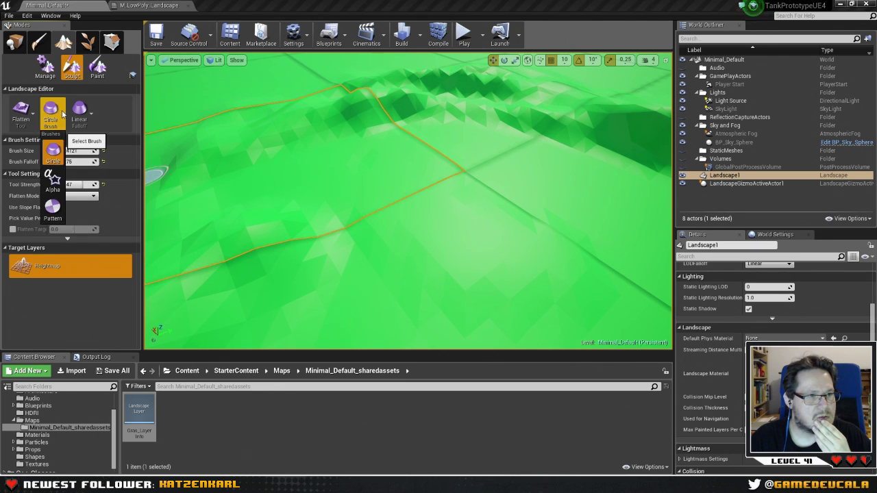
click(80, 112)
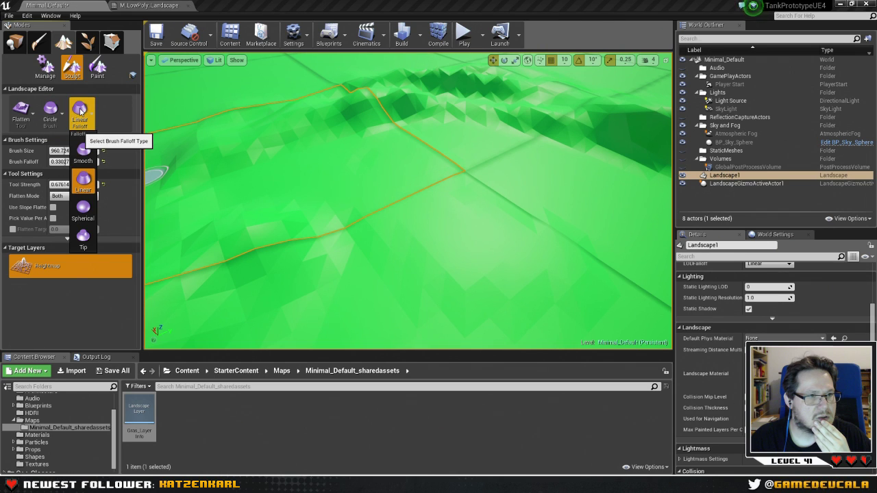
click(82, 152)
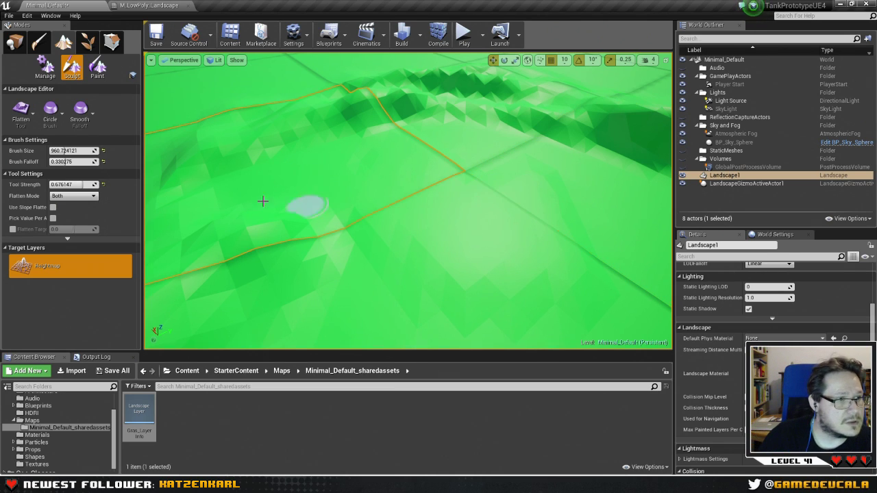
click(78, 198)
click(62, 209)
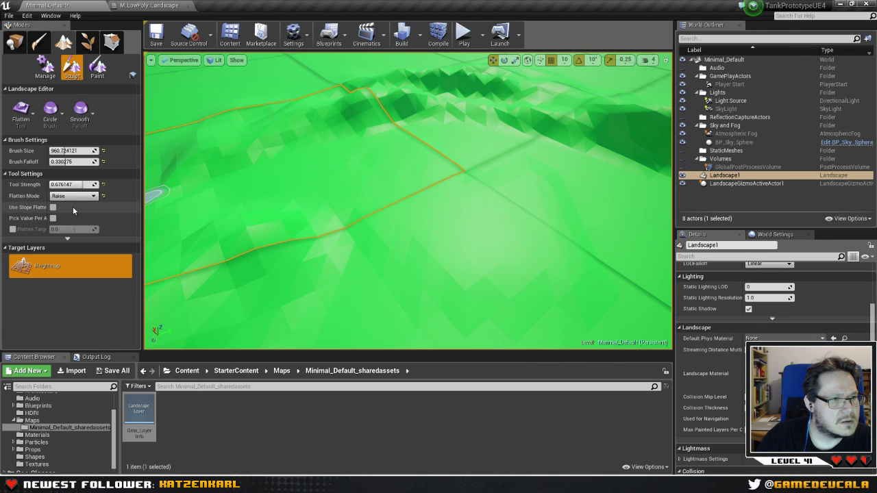
click(74, 197)
click(75, 204)
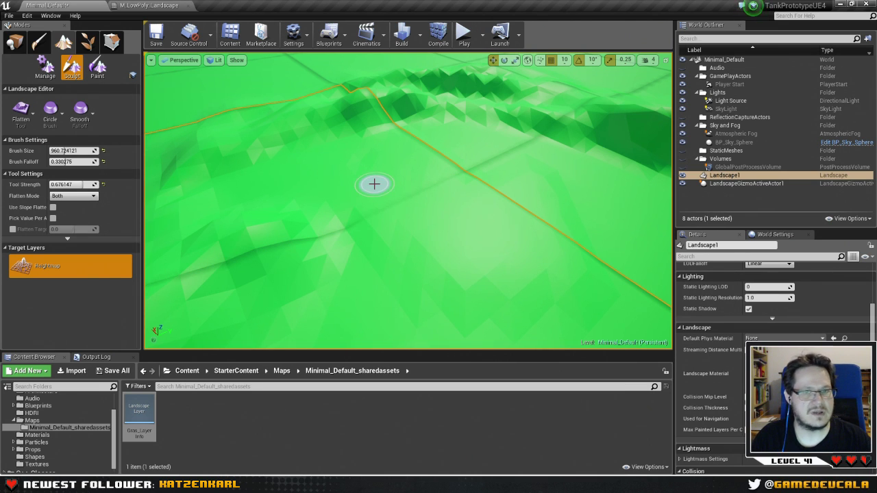
Switch the landscape sculpting tool from Flatten to Sculpt.
mouse_move(374, 184)
right_down()
mouse_move(411, 188)
mouse_move(434, 149)
right_up()
right_drag(396, 191, 357, 190)
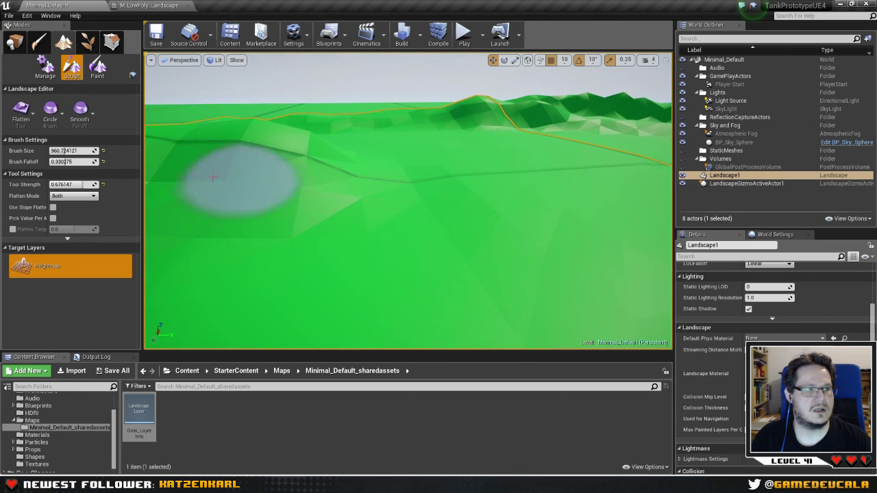
click(54, 111)
click(22, 120)
click(23, 120)
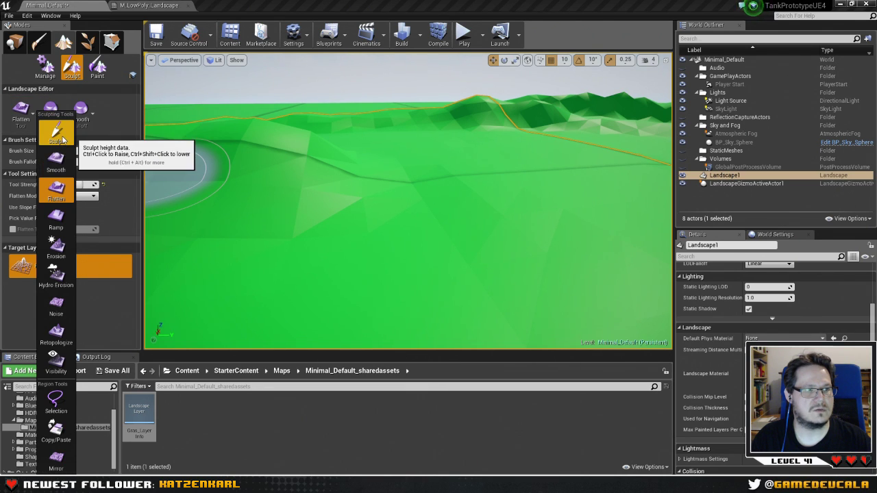
click(61, 136)
click(21, 120)
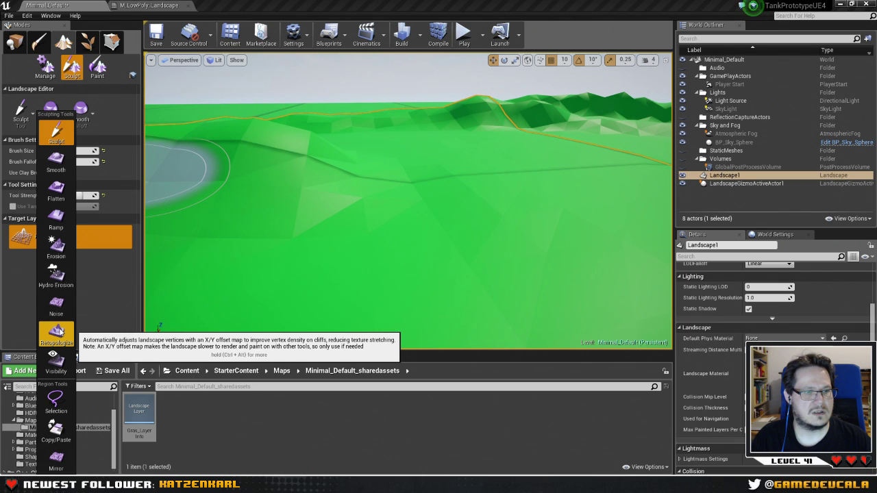
click(57, 333)
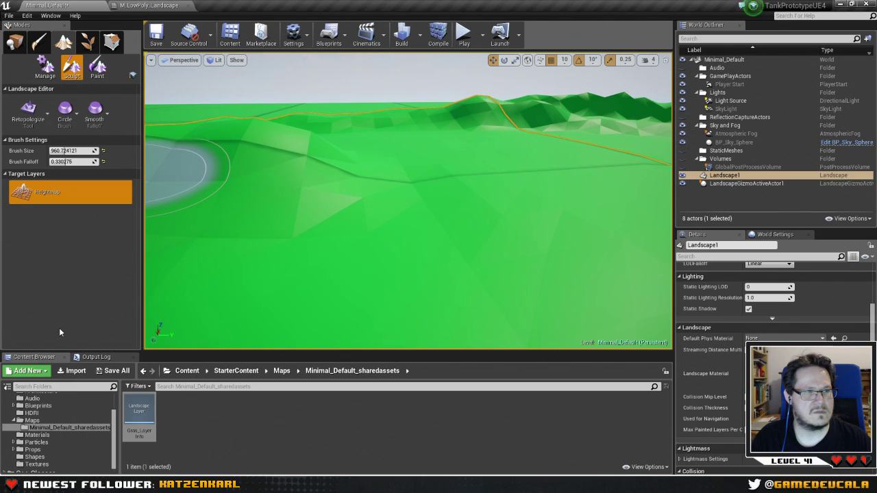
click(28, 112)
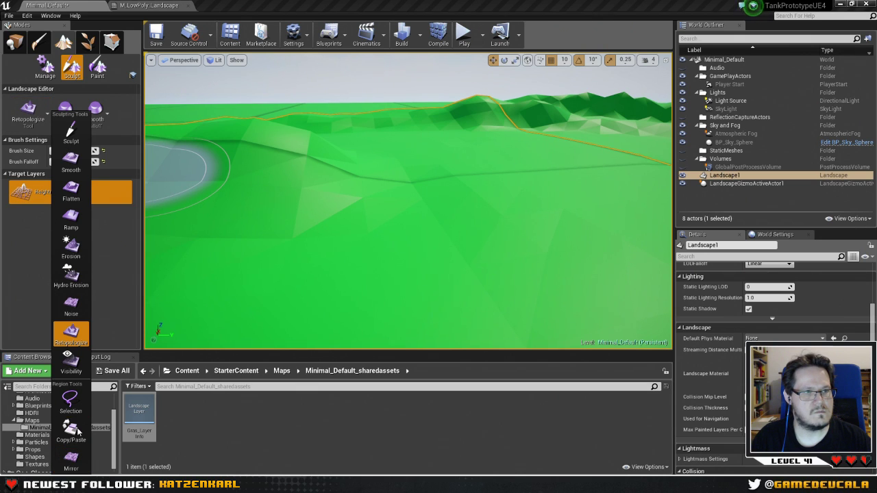
click(68, 135)
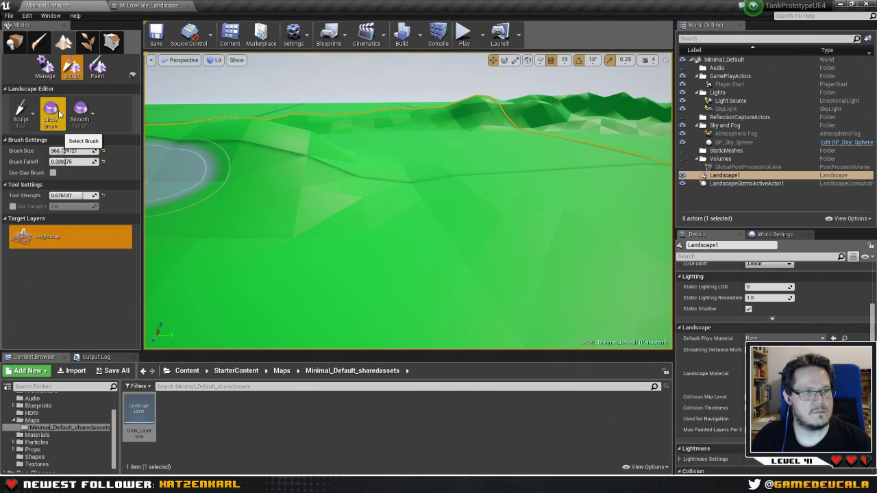
Set the brush falloff type to Tip and raise more pointed bumps along the ridges and hills.
click(58, 114)
click(83, 111)
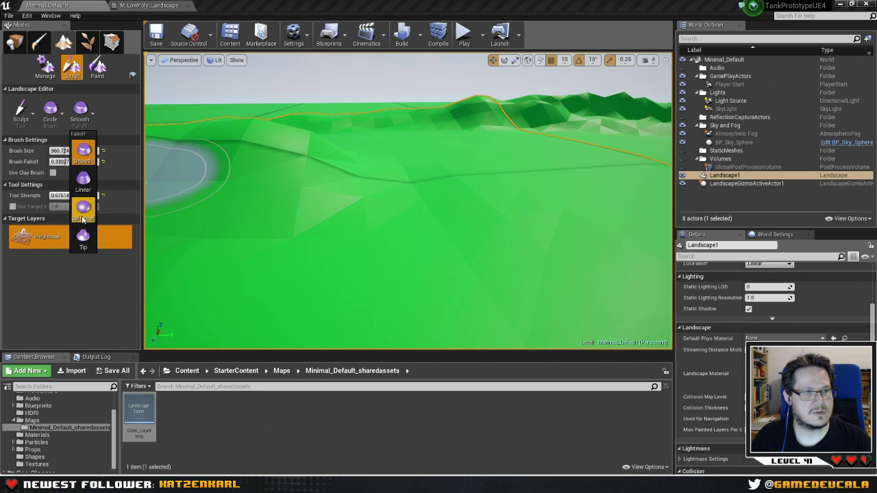
click(84, 237)
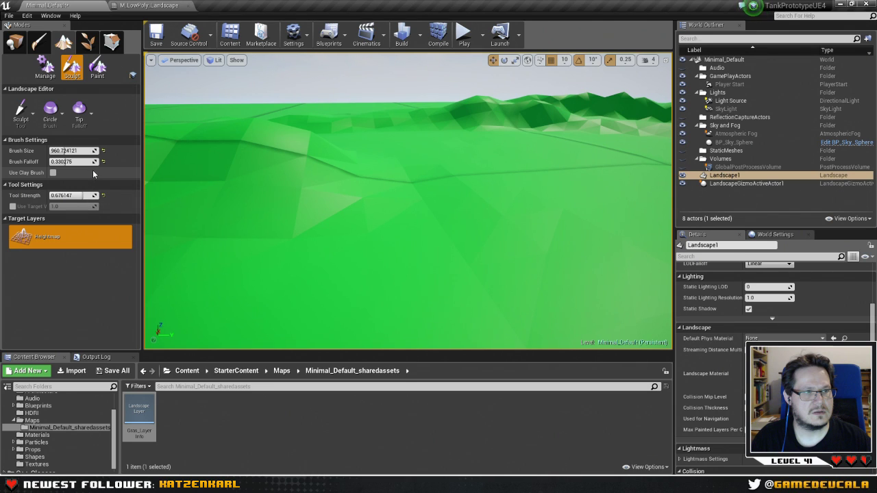
mouse_move(334, 171)
mouse_down()
mouse_move(423, 186)
mouse_move(574, 167)
mouse_move(289, 179)
mouse_move(568, 178)
mouse_move(317, 189)
mouse_move(254, 157)
mouse_move(299, 137)
mouse_up()
right_drag(299, 137, 268, 139)
mouse_move(268, 139)
mouse_down()
mouse_move(495, 170)
mouse_move(313, 160)
mouse_move(466, 171)
mouse_move(257, 110)
mouse_move(468, 144)
mouse_move(491, 165)
mouse_move(388, 143)
mouse_up()
right_drag(388, 144, 387, 144)
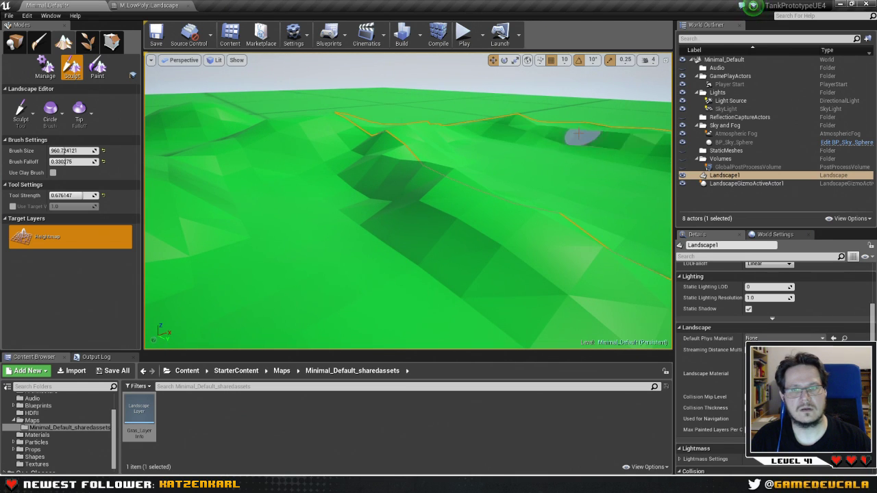
drag(598, 135, 577, 149)
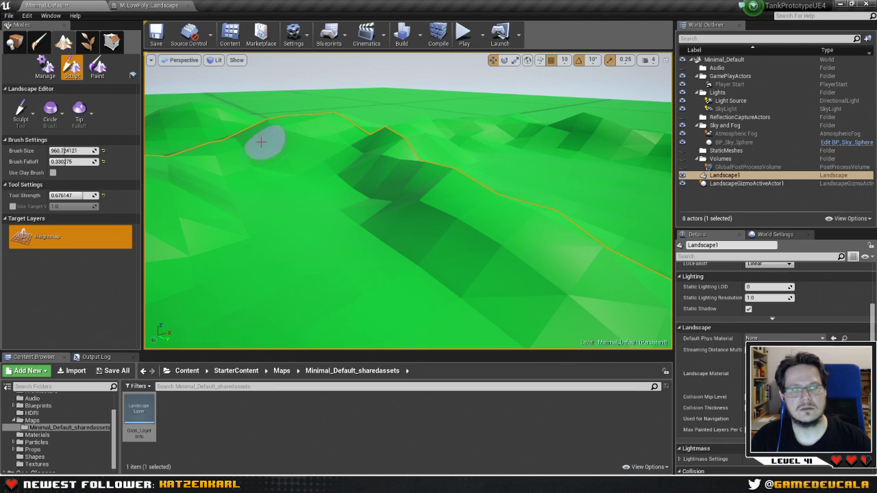
Change the brush falloff type from Tip to Smooth, keeping the Circle brush.
right_drag(240, 151, 240, 150)
right_drag(307, 182, 308, 182)
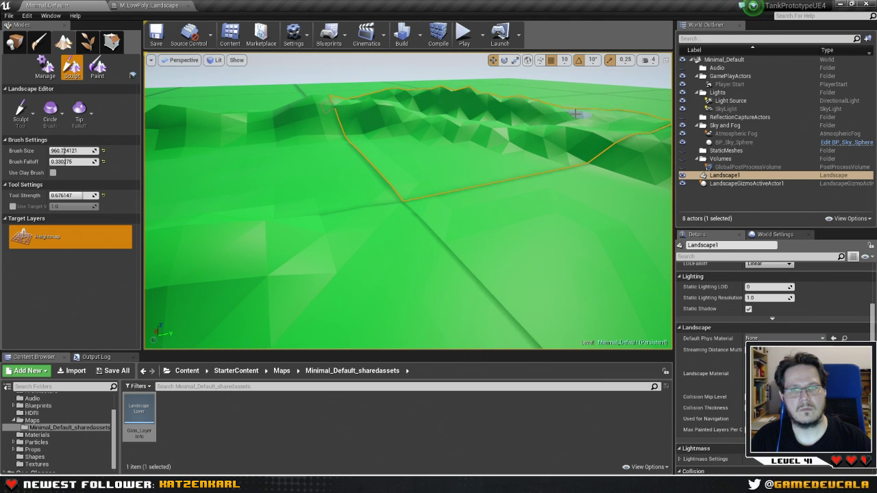
right_drag(582, 123, 582, 123)
click(87, 118)
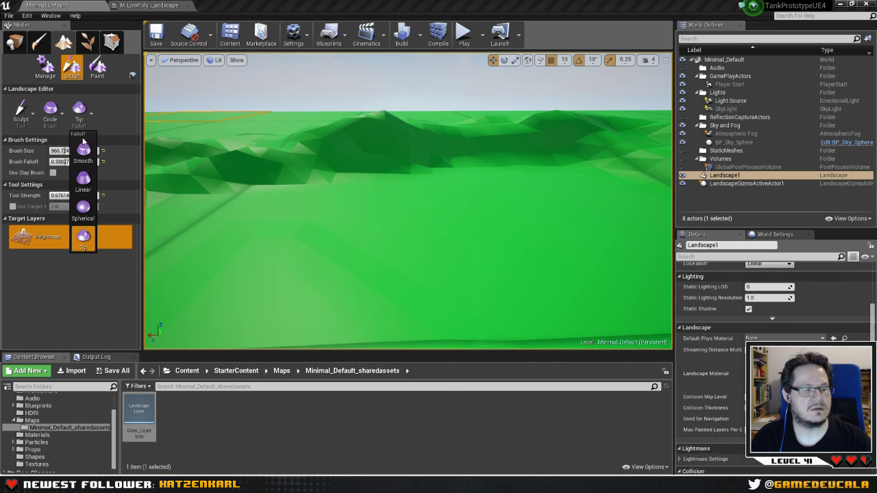
click(84, 149)
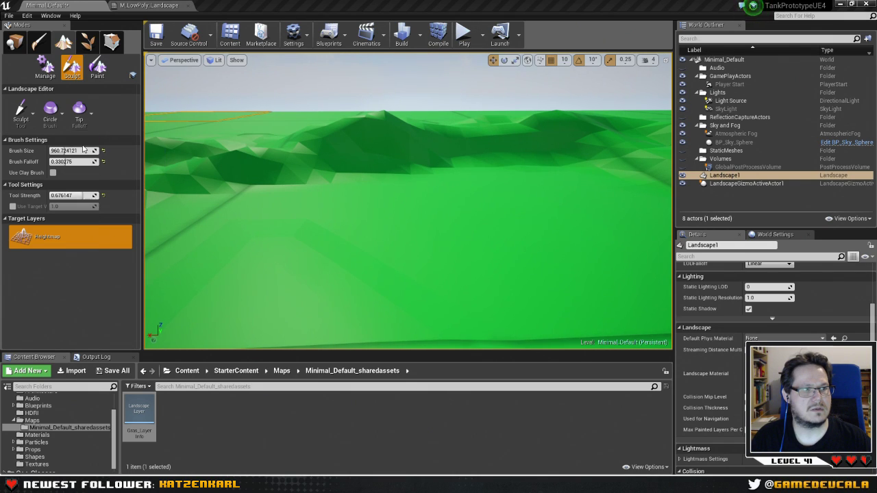
click(52, 111)
click(62, 151)
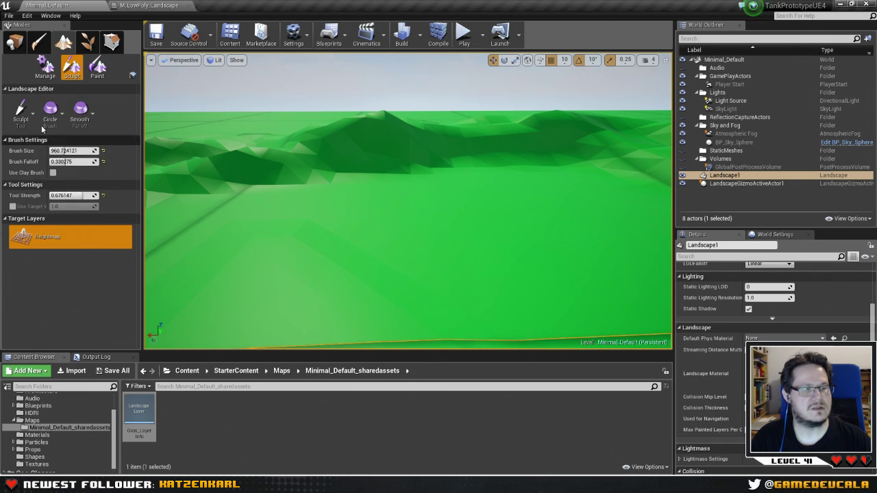
Switch the sculpting tool to Flatten, with the mode at Both and per-apply value picking off.
click(33, 114)
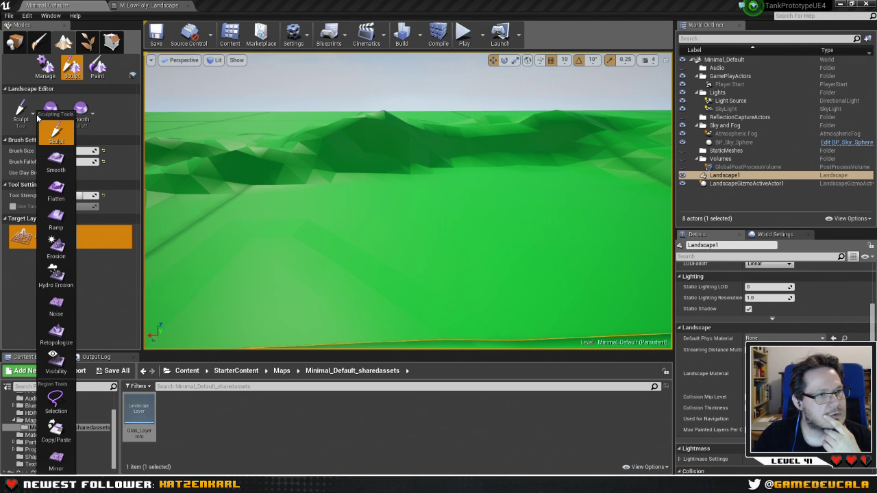
click(57, 162)
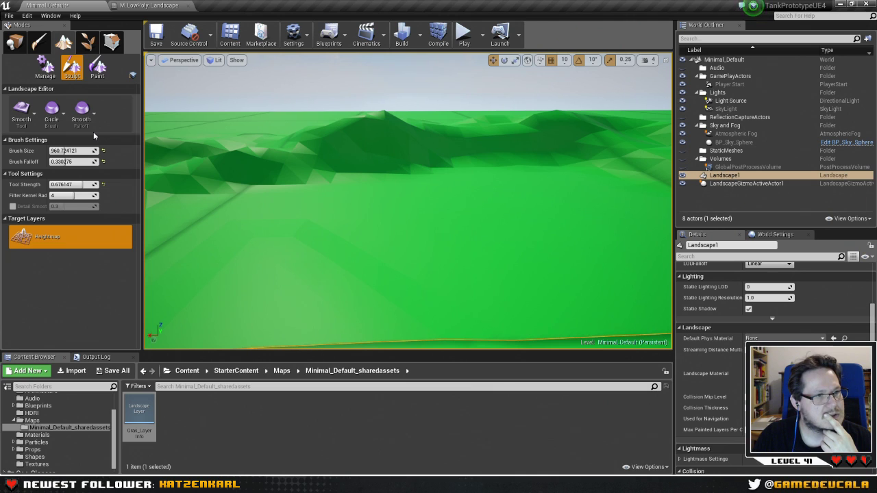
click(21, 110)
click(55, 195)
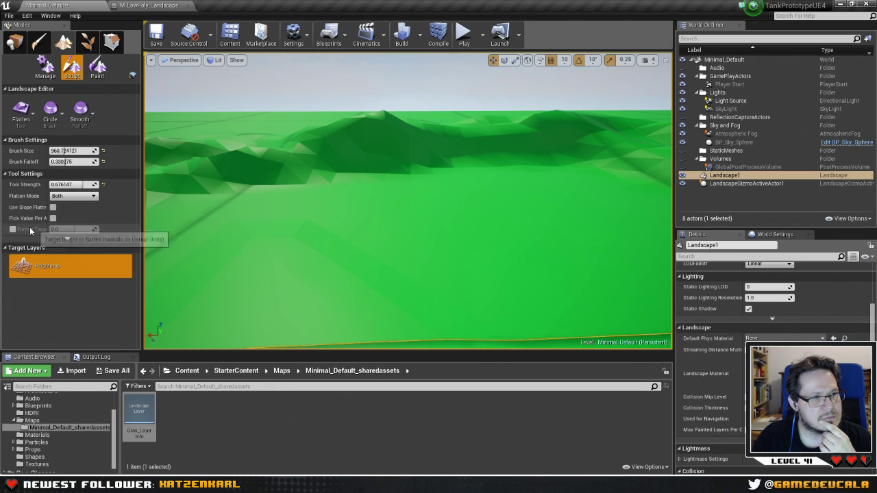
click(52, 219)
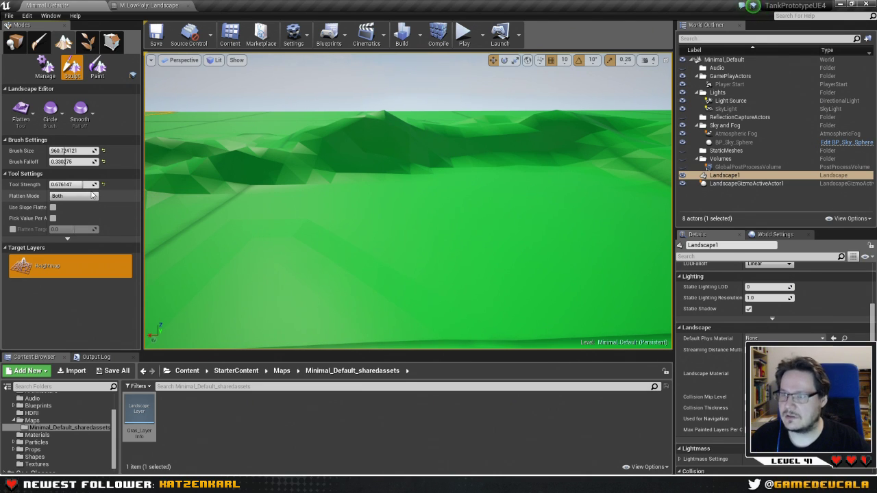
Play the level in the editor to see the landscape from the player's viewpoint, and stop the session.
right_drag(150, 98, 457, 55)
click(464, 38)
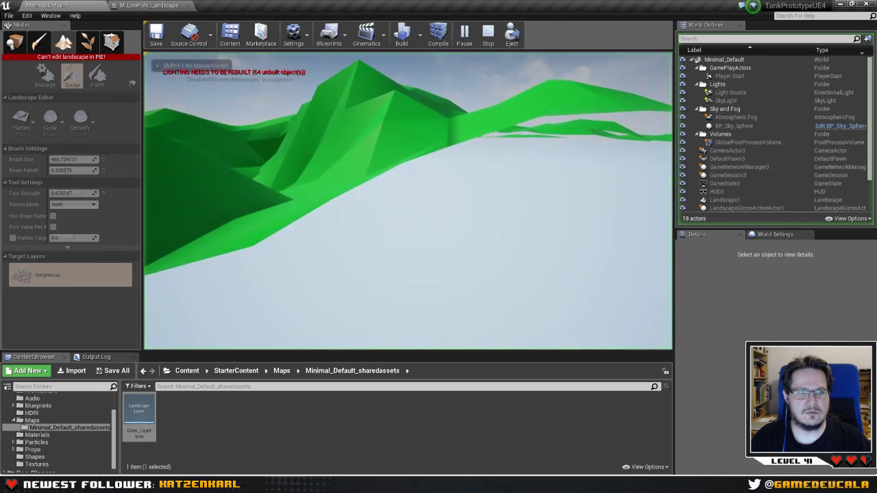
key(Escape)
Focus the view on the Player Start actor and examine its position relative to the landscape from several angles.
mouse_move(407, 201)
right_down()
mouse_move(408, 246)
mouse_move(404, 222)
mouse_move(407, 240)
mouse_move(423, 207)
right_up()
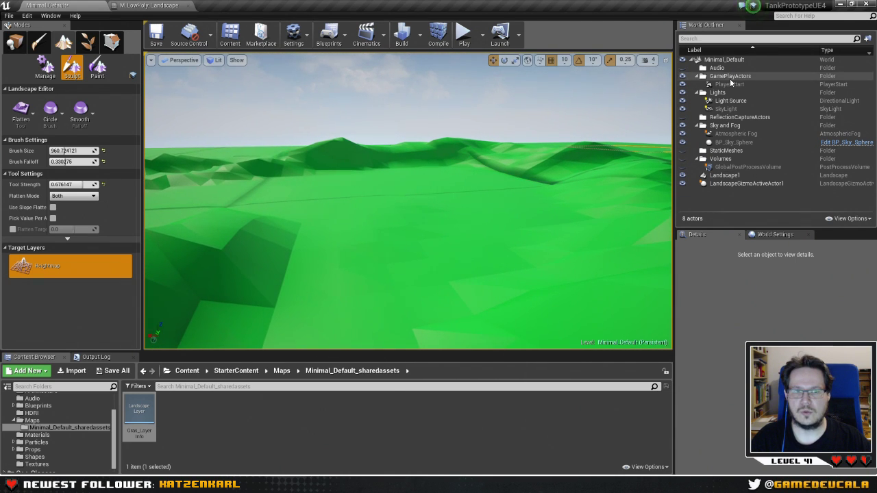
right_drag(411, 205, 395, 206)
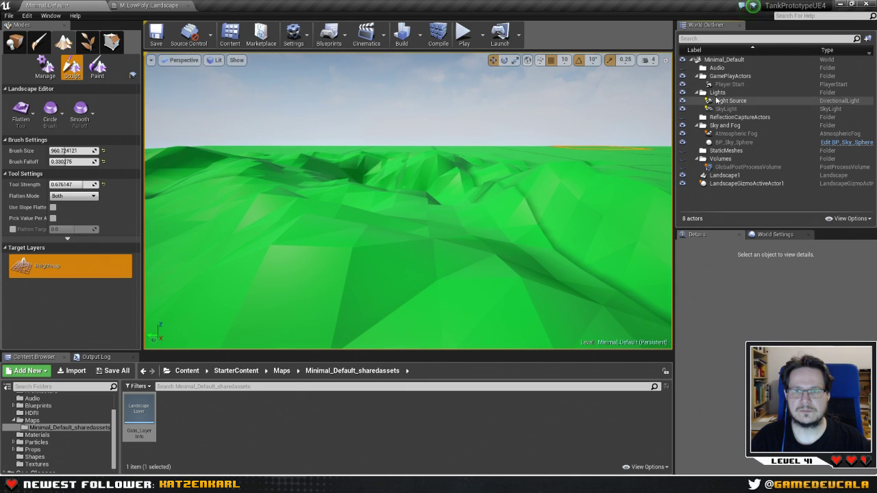
double_click(729, 84)
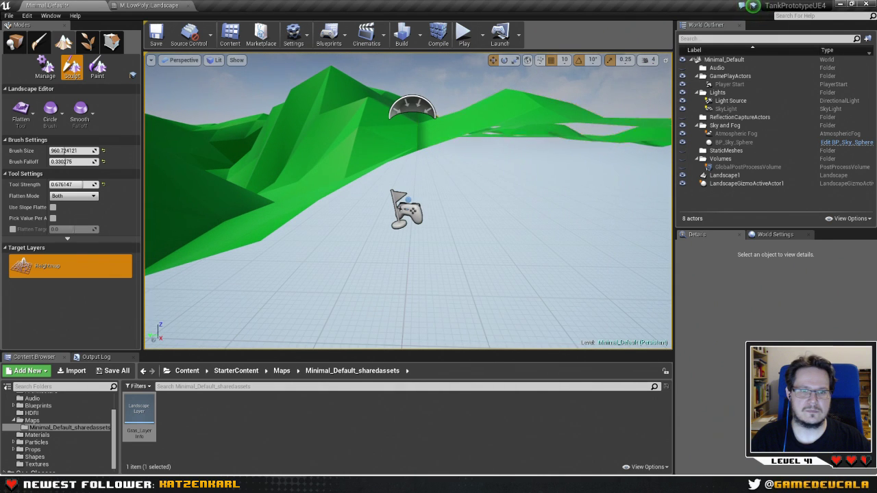
right_click(432, 207)
key(Escape)
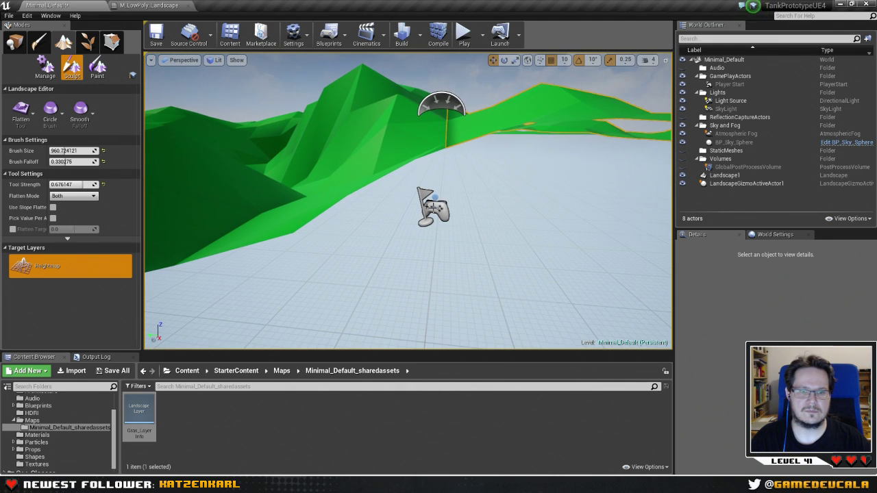
alt+drag(458, 219, 546, 203)
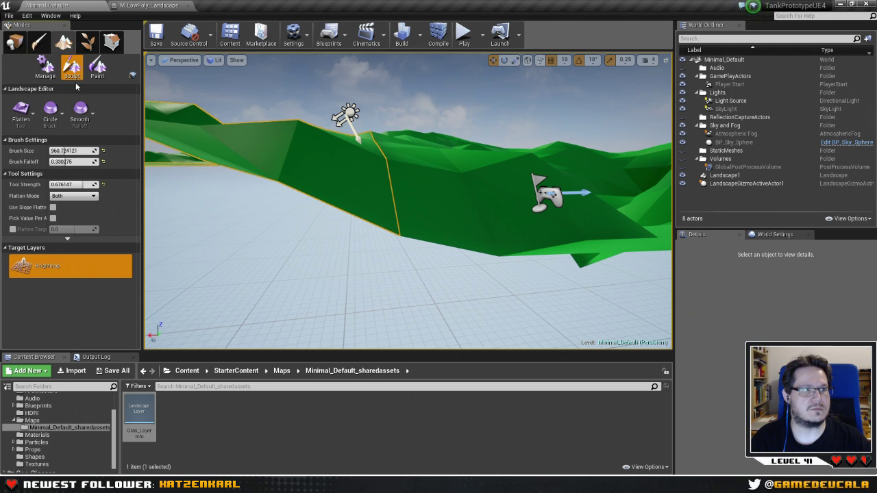
Leave landscape editing for Place mode and select the Player Start actor.
click(13, 42)
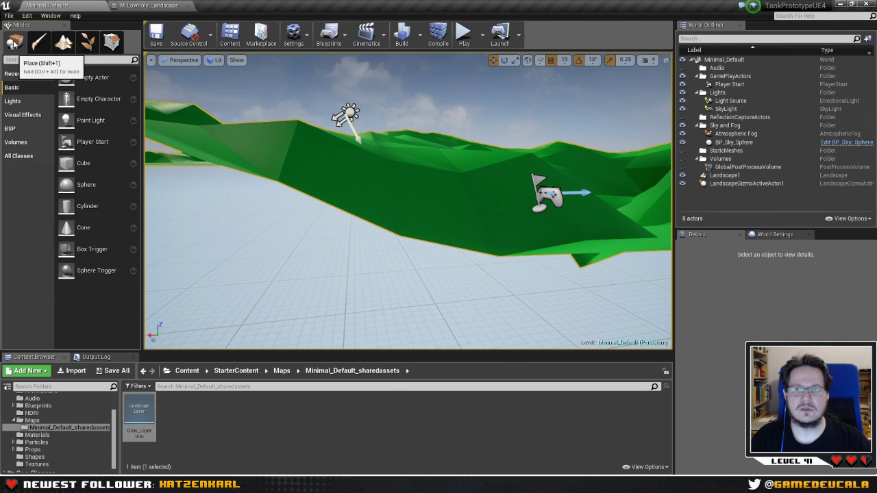
click(729, 85)
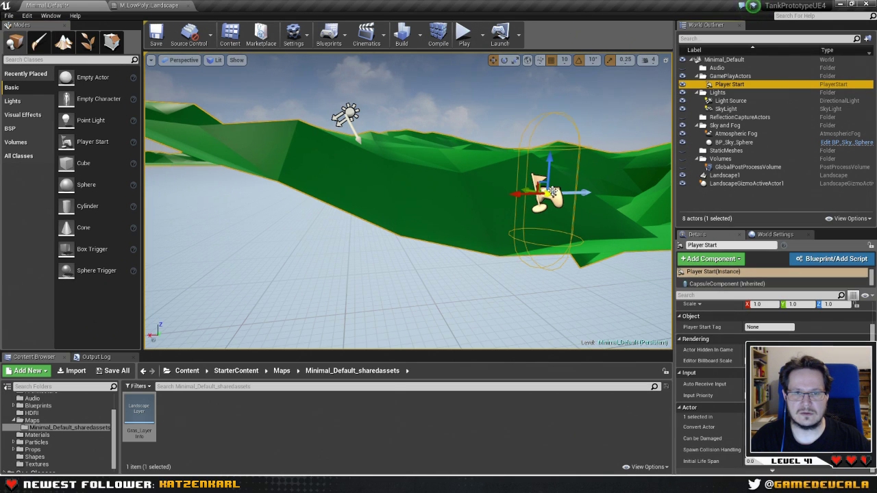
right_drag(542, 185, 496, 238)
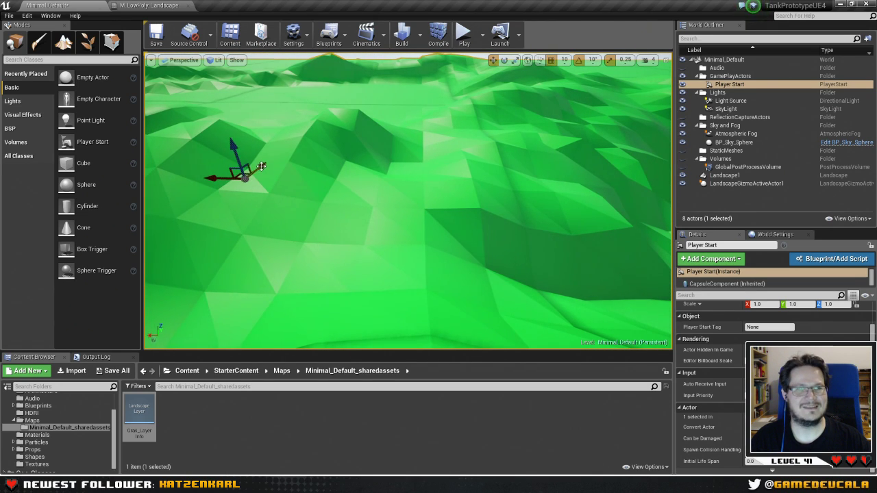
Play the level in the editor from the Player Start, stop the session and save the map.
right_drag(326, 92, 301, 75)
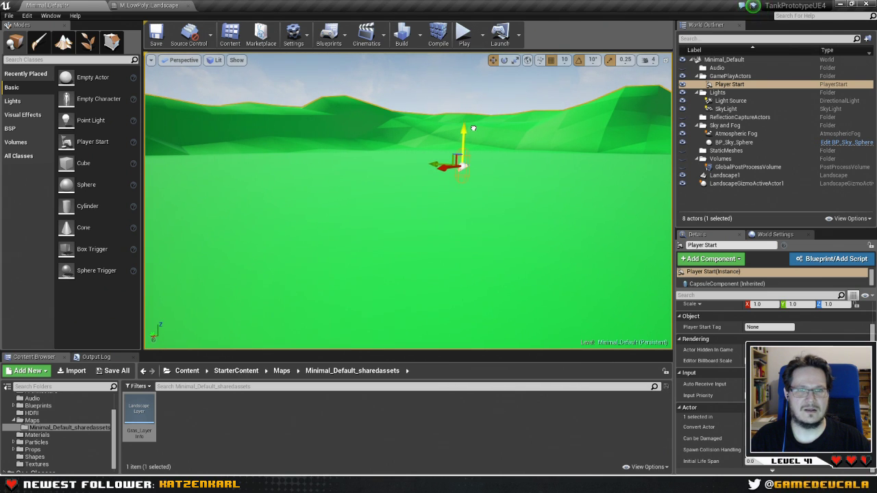
click(464, 34)
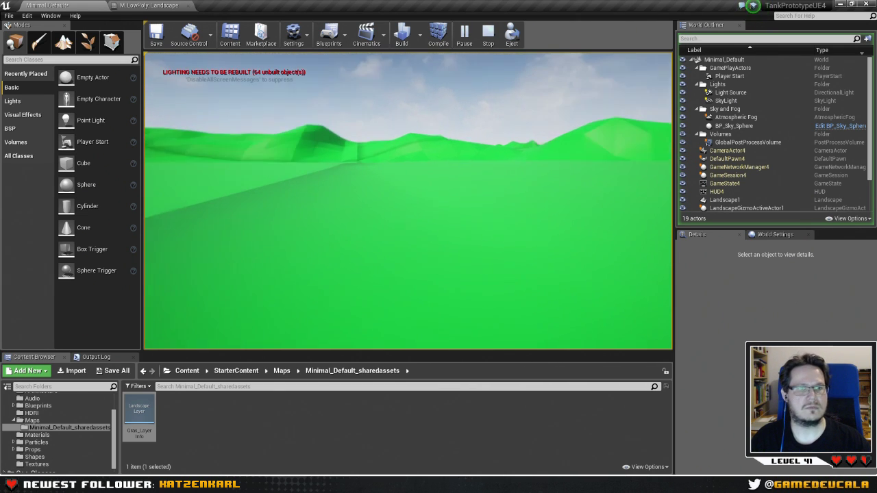
key(Escape)
key(ctrl+s)
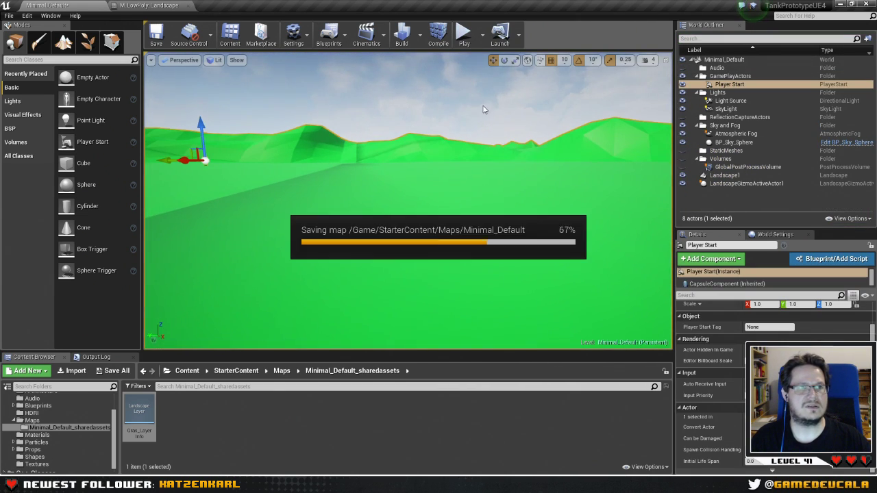
Return to landscape sculpting with the Noise tool and set the brush size to about 4912.
right_drag(480, 98, 504, 137)
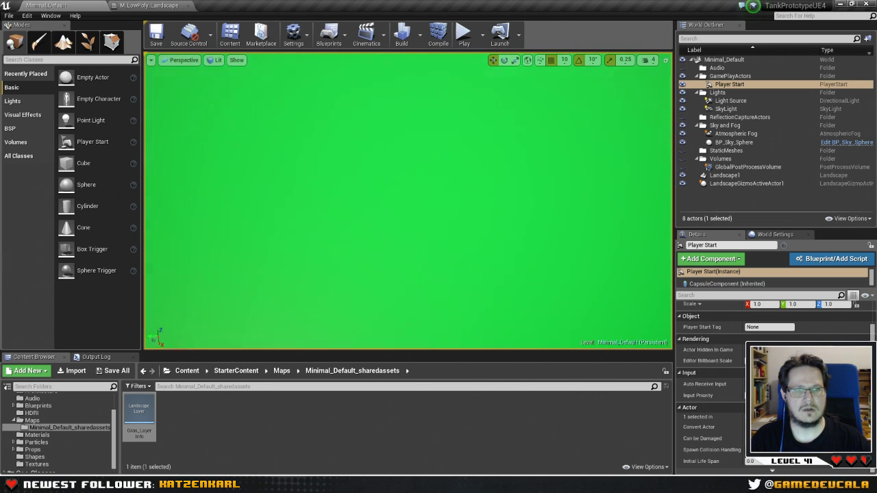
right_drag(407, 201, 433, 104)
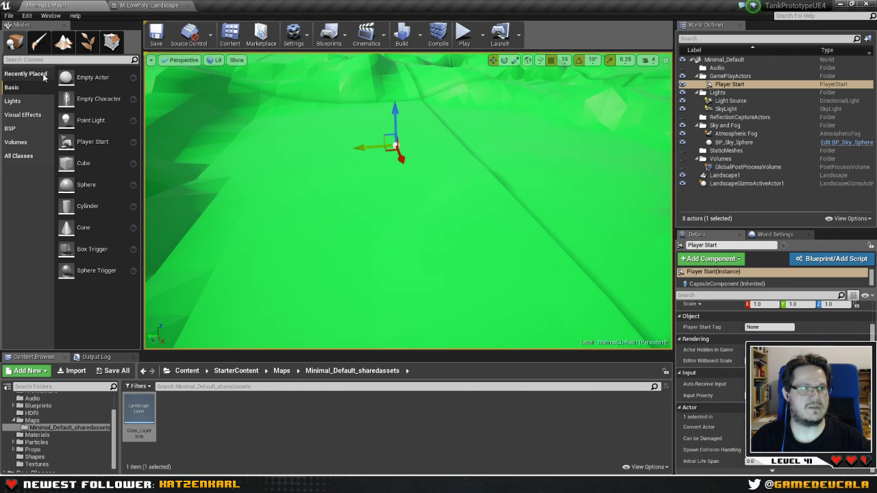
click(61, 44)
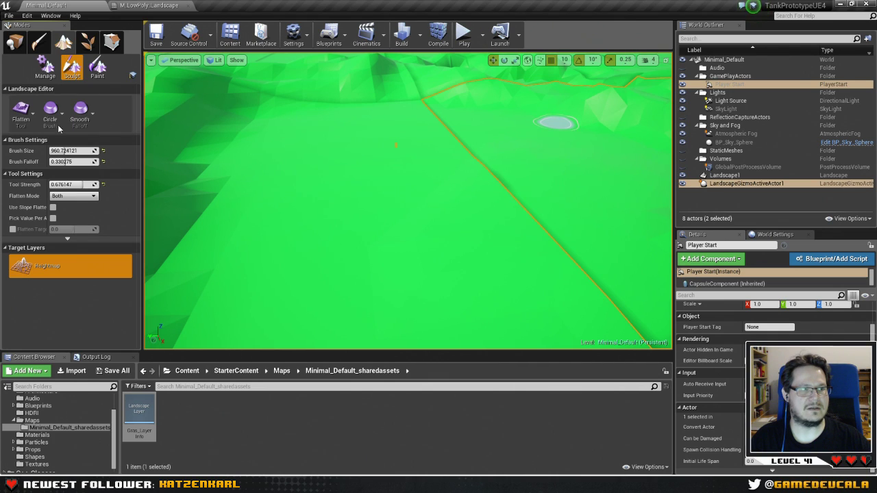
click(23, 115)
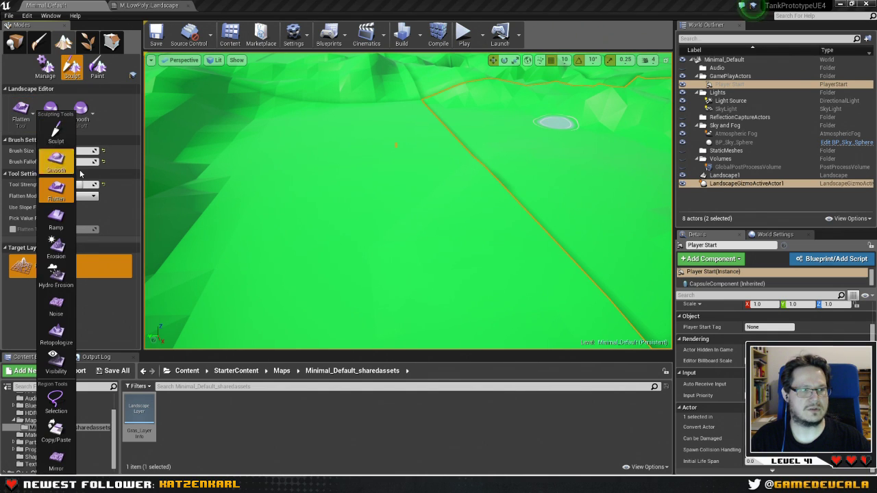
click(56, 306)
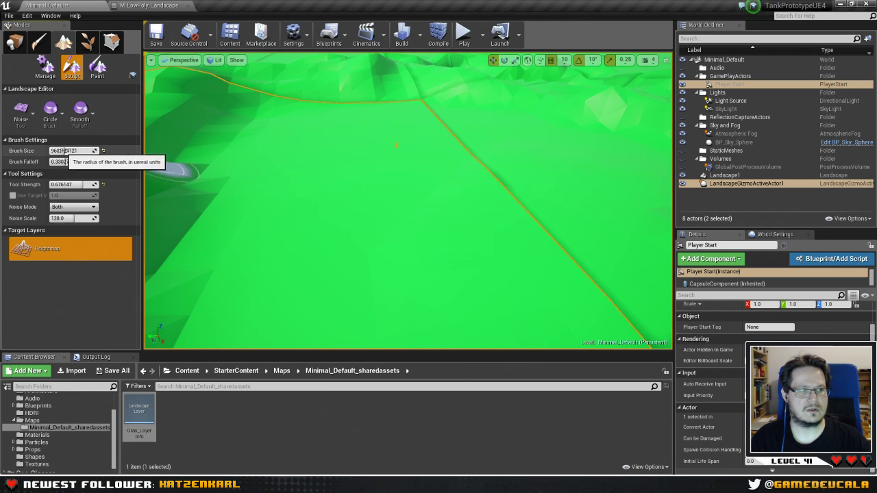
drag(69, 150, 103, 151)
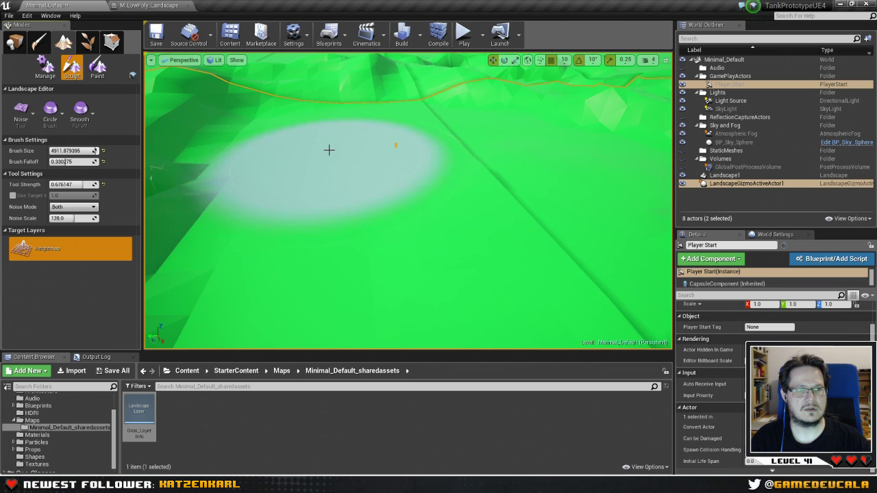
Undo a first strong noise stroke, then roughen the flat ground around the Player Start with Noise, reducing the tool strength to about 0.018.
mouse_move(329, 149)
mouse_down()
mouse_move(345, 130)
mouse_move(498, 200)
mouse_up()
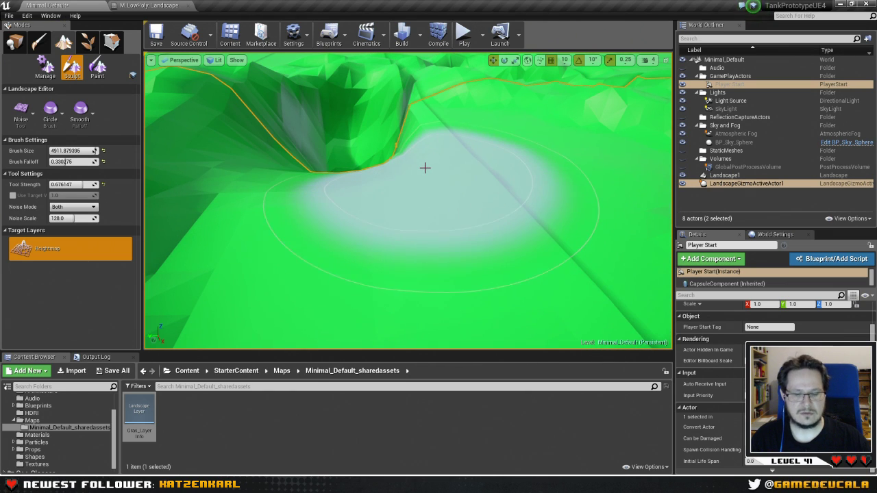
key(ctrl+z)
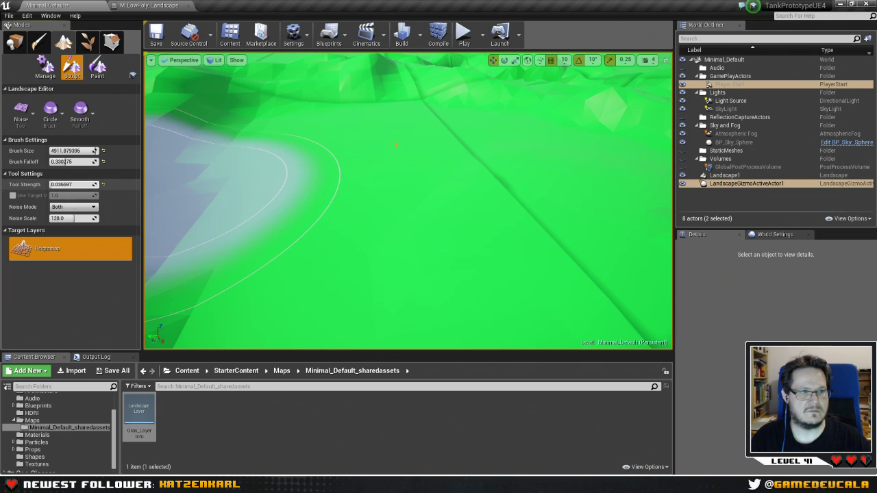
mouse_move(303, 141)
mouse_down()
mouse_move(470, 127)
mouse_move(323, 215)
mouse_move(534, 191)
mouse_up()
mouse_move(448, 217)
right_down()
mouse_move(521, 226)
mouse_move(582, 217)
right_up()
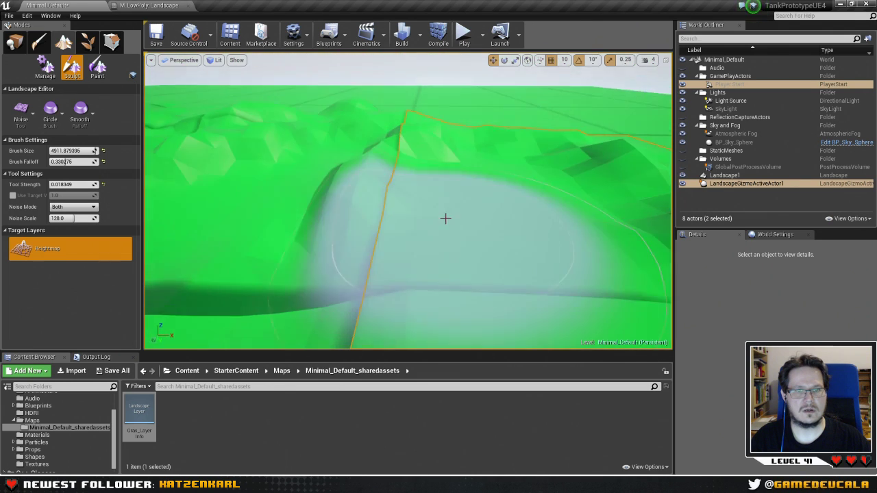
right_drag(498, 248, 548, 255)
mouse_move(463, 284)
right_down()
mouse_move(424, 302)
mouse_move(464, 284)
right_up()
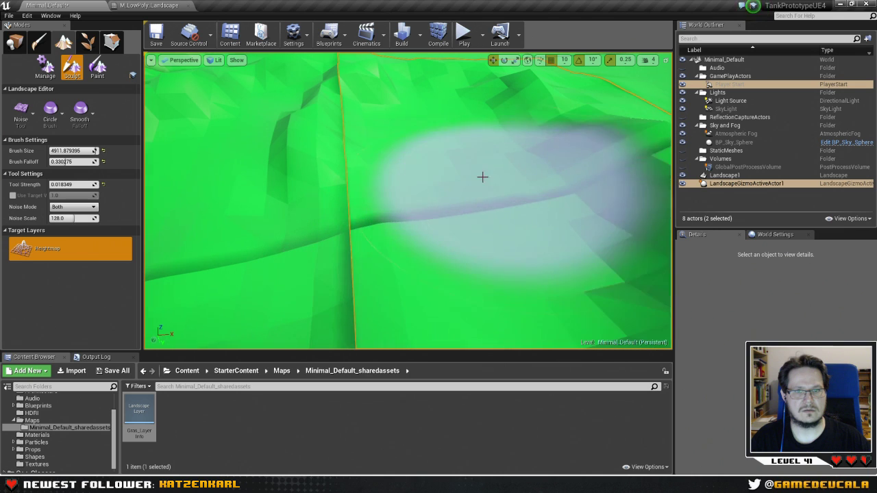
mouse_move(333, 121)
right_down()
mouse_move(438, 171)
mouse_move(425, 185)
mouse_move(445, 171)
mouse_move(252, 148)
right_up()
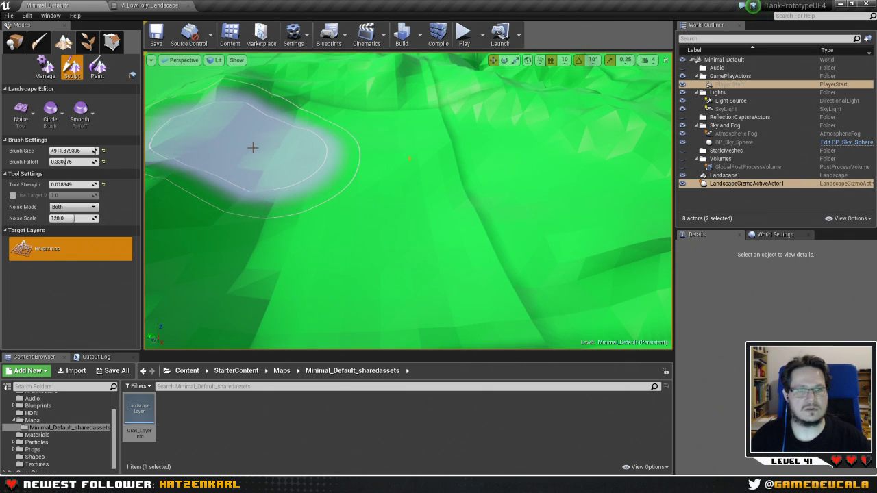
Play the level and move across the noise-roughened ground to check its relief, and stop the session.
click(465, 35)
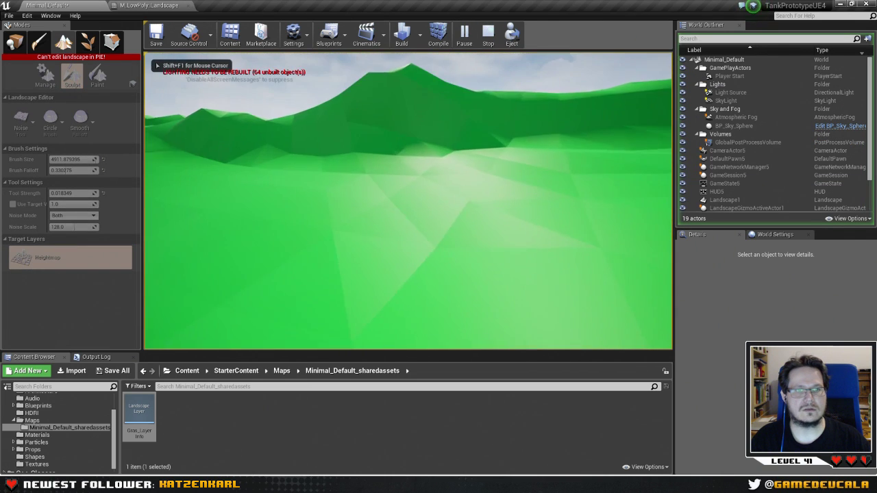
key(w)
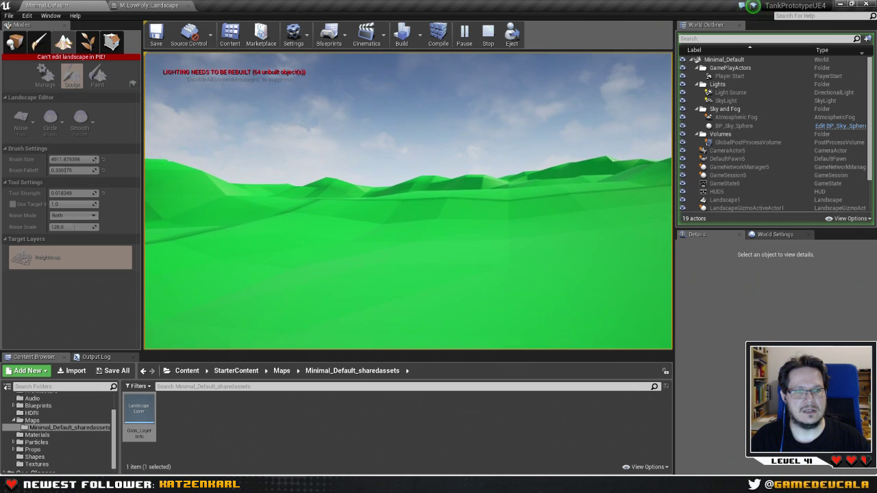
key(w)
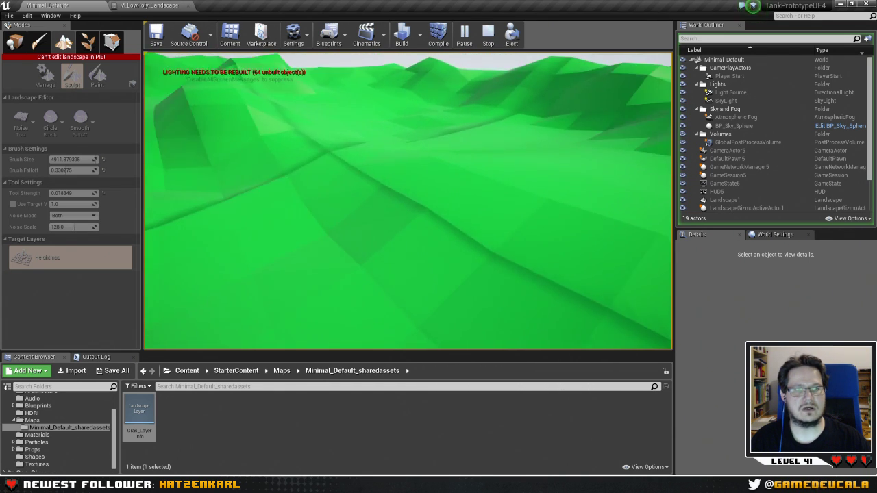
key(Escape)
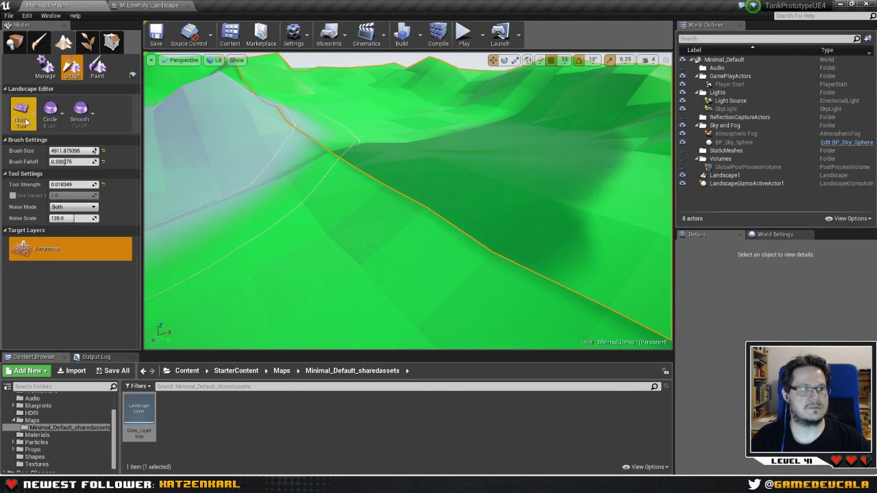
Switch to the Smooth tool with a brush size of about 1960 and soften the crease running across the roughened ground.
click(21, 110)
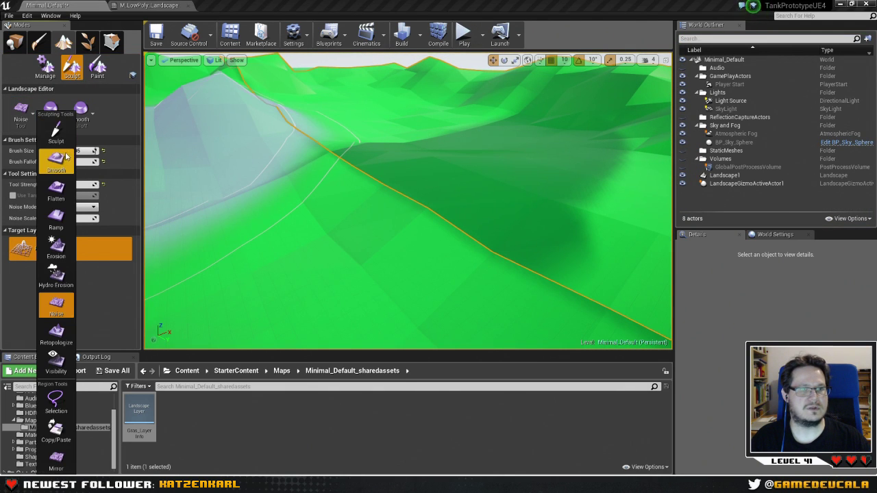
click(67, 157)
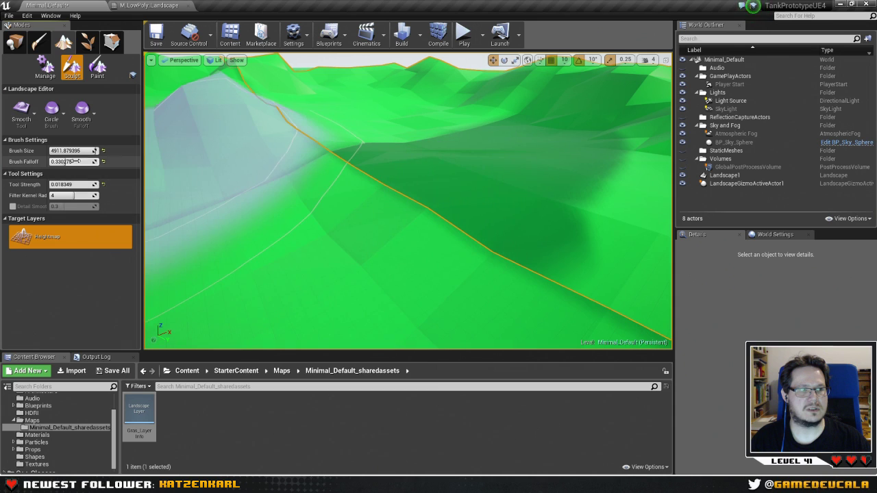
drag(86, 150, 58, 151)
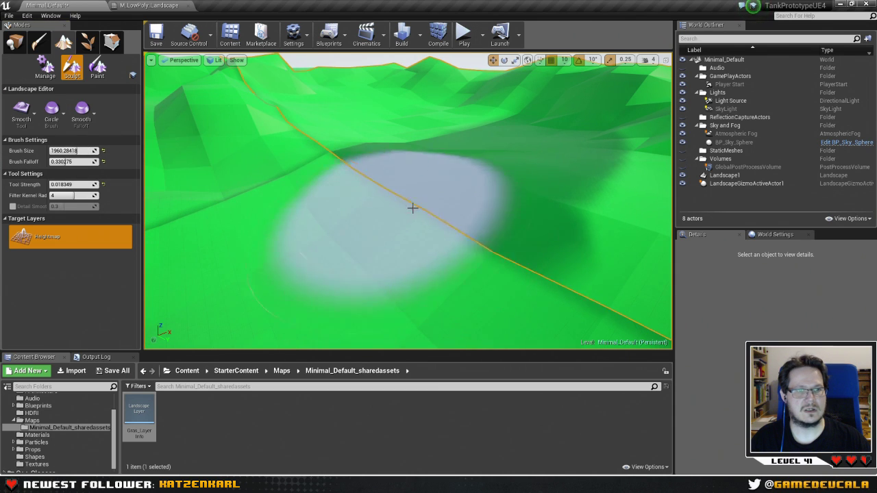
mouse_move(383, 206)
mouse_down()
mouse_move(365, 166)
mouse_move(326, 168)
mouse_move(303, 182)
mouse_move(564, 261)
mouse_up()
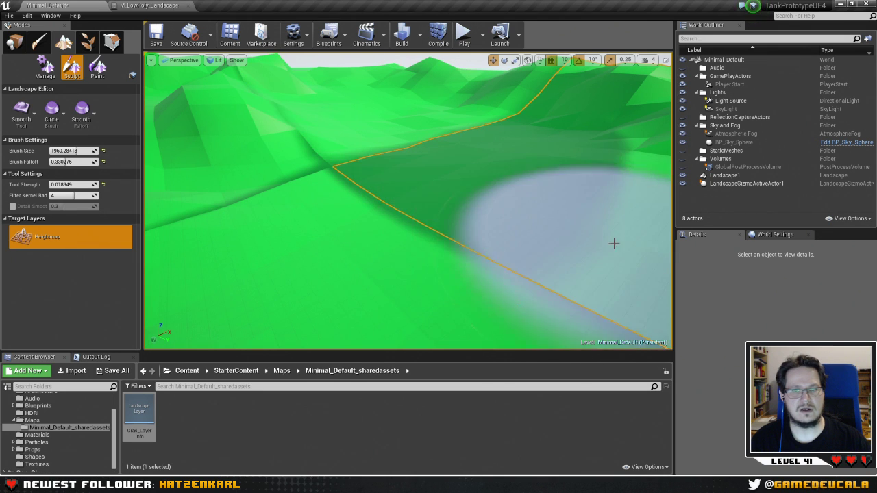
Smooth the remaining creases and the spot where they cross on the ground near the Player Start.
right_drag(468, 211, 473, 215)
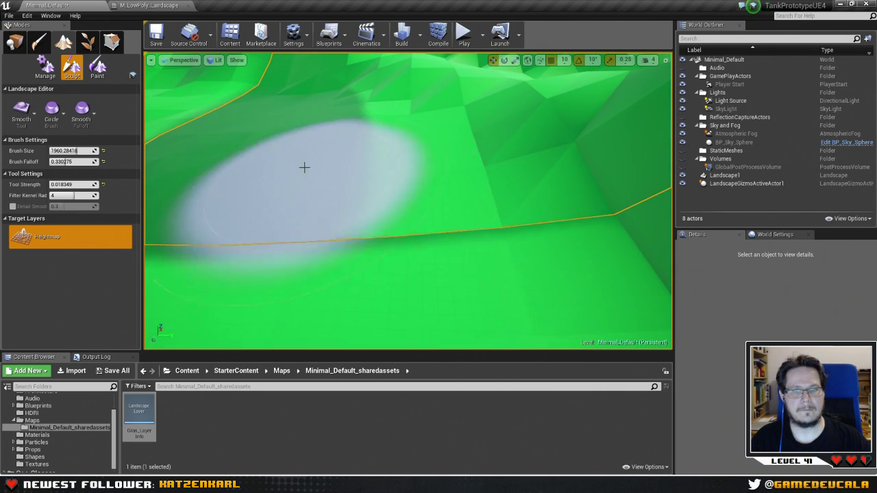
right_drag(220, 219, 381, 180)
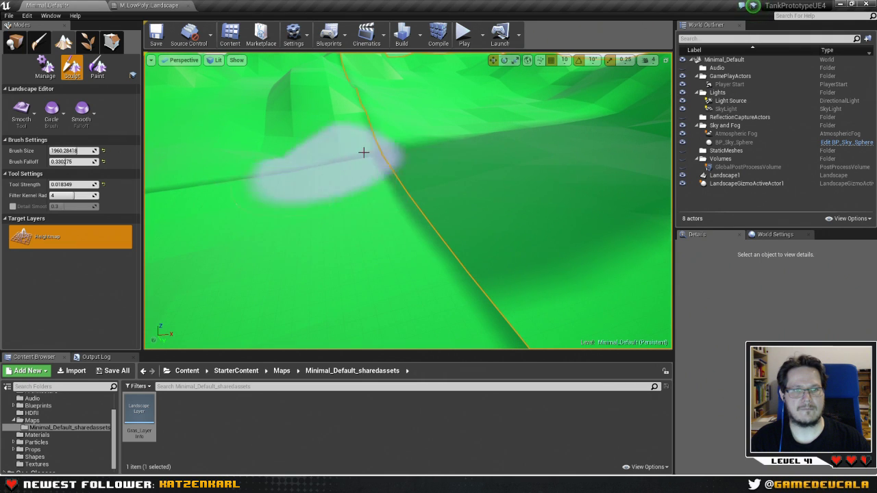
drag(452, 146, 443, 178)
mouse_move(454, 173)
right_down()
mouse_move(450, 212)
mouse_move(411, 226)
mouse_move(373, 202)
mouse_move(345, 205)
mouse_move(486, 196)
right_up()
mouse_move(393, 160)
mouse_down()
mouse_move(487, 198)
mouse_move(472, 193)
mouse_up()
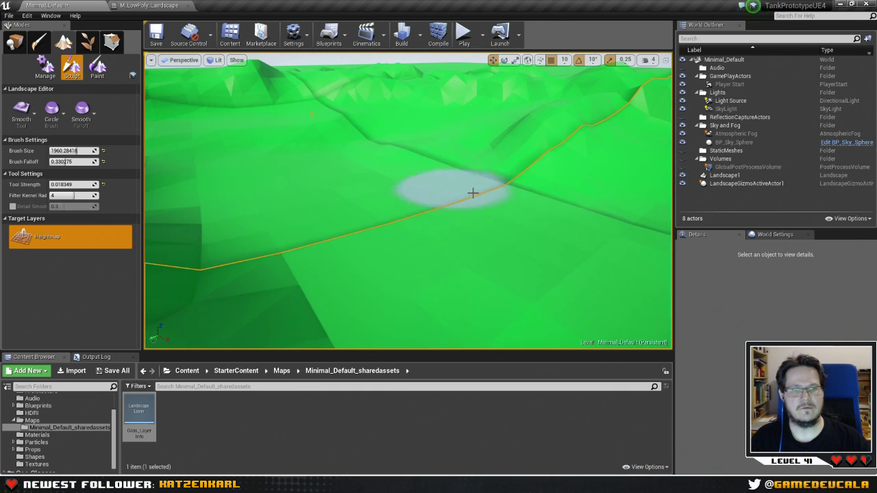
mouse_move(386, 171)
mouse_down()
mouse_move(448, 192)
mouse_move(323, 219)
mouse_move(254, 199)
mouse_move(413, 203)
mouse_up()
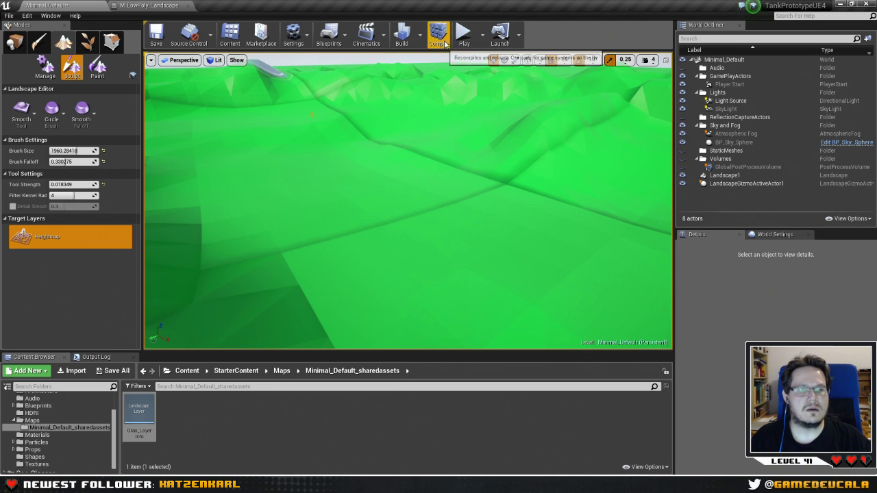
Play the level to inspect the smoothed terrain and surrounding hills, stop the session, and examine the remaining ridges around the Player Start.
click(464, 32)
key(w)
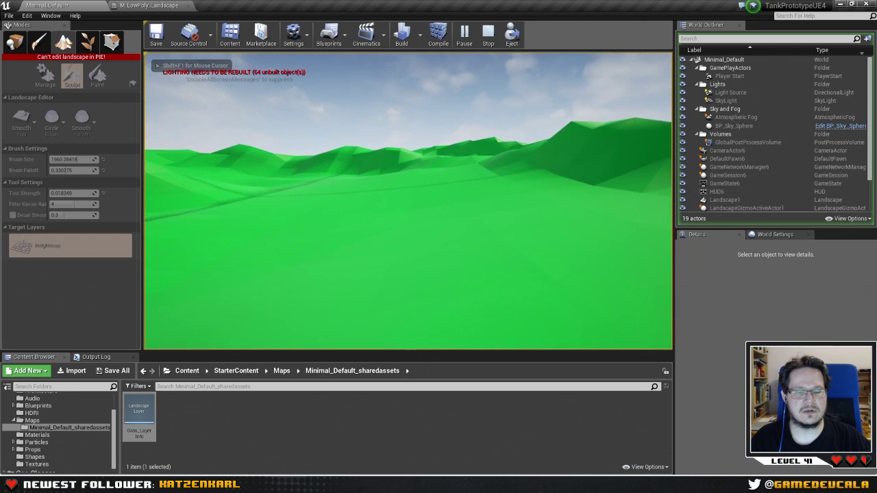
key(w)
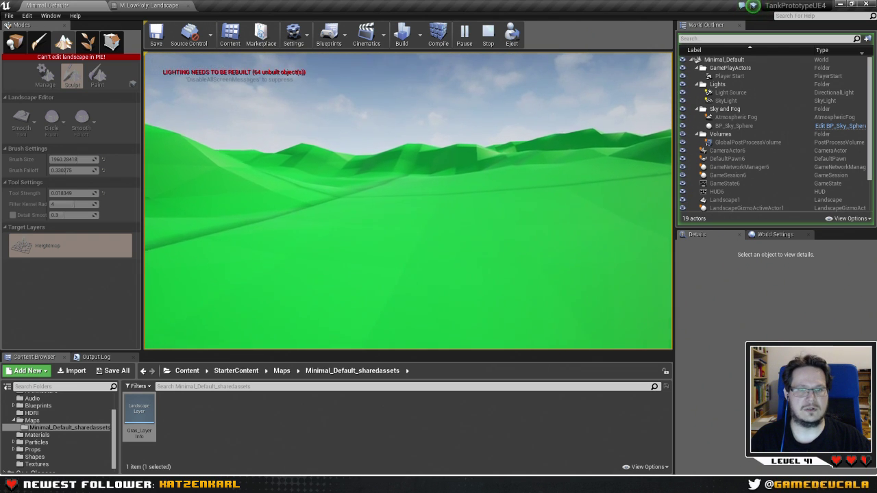
key(w)
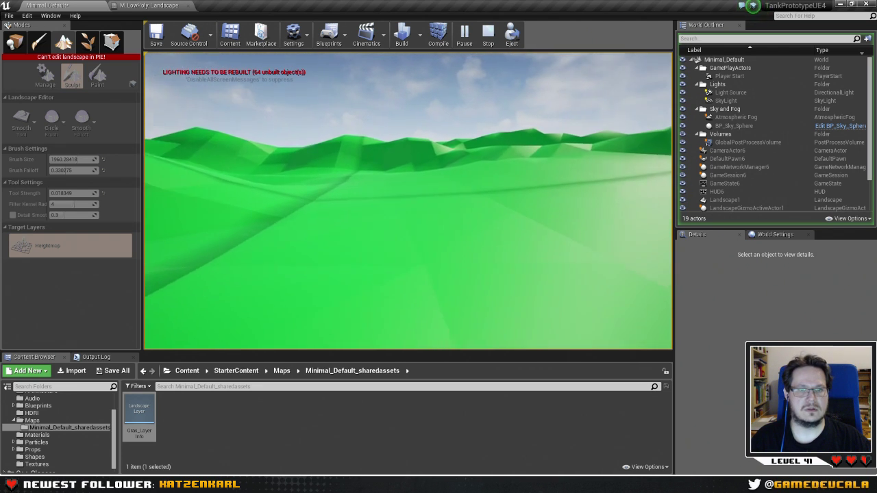
key(w)
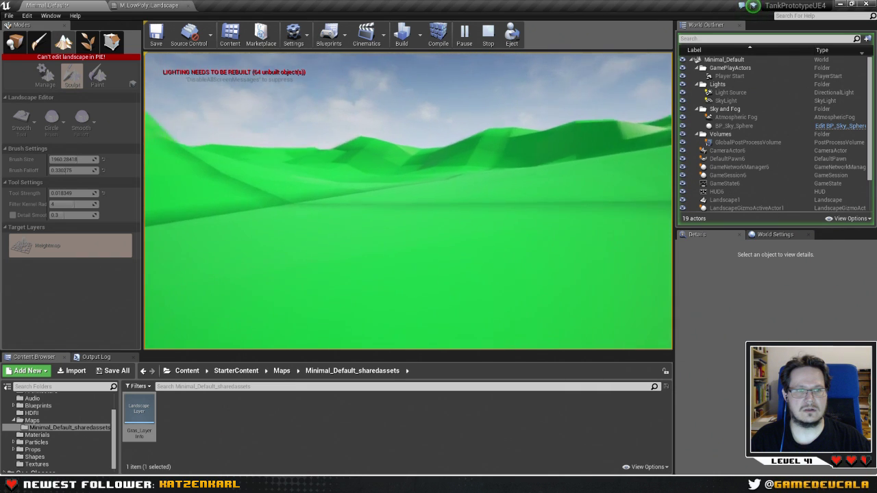
key(w)
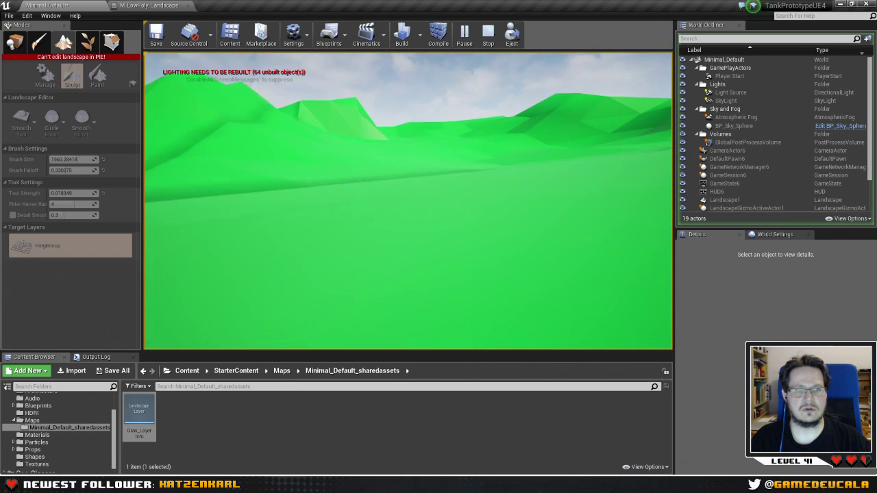
key(w)
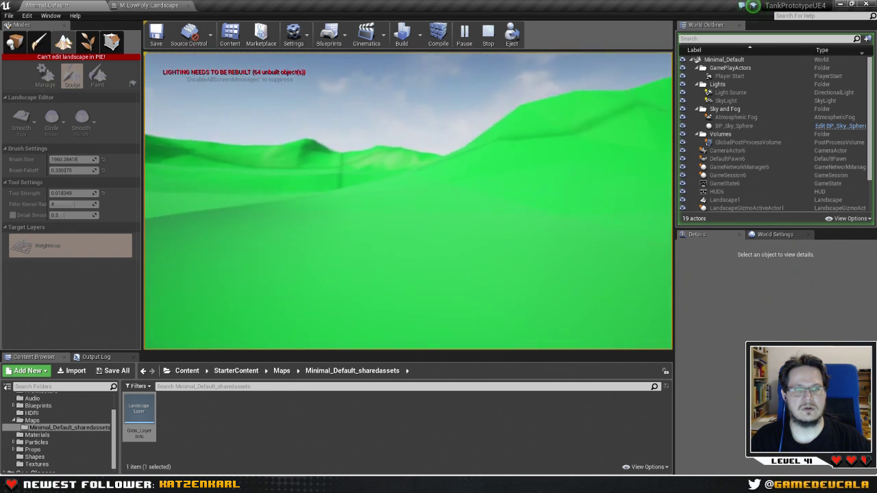
key(Escape)
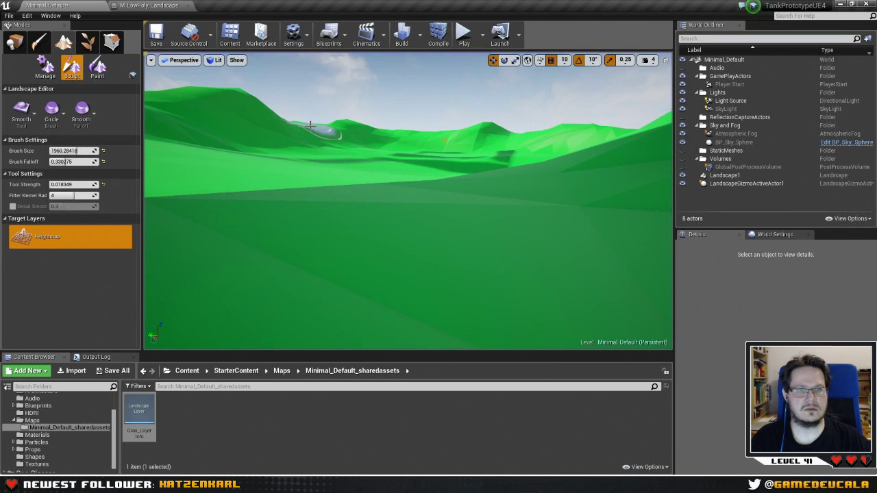
key(w)
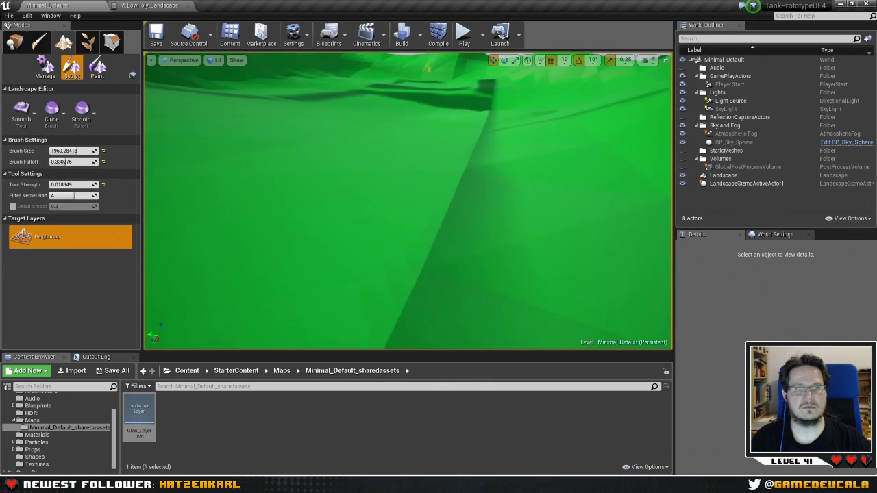
key(s)
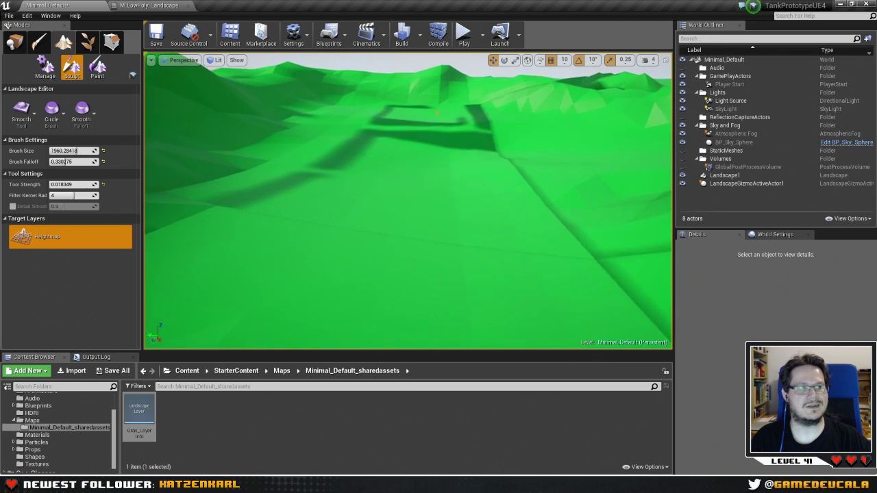
Save the level and, in the M_LowPoly_Landscape material, connect a new constant of 0.7 to the Roughness input.
key(ctrl+s)
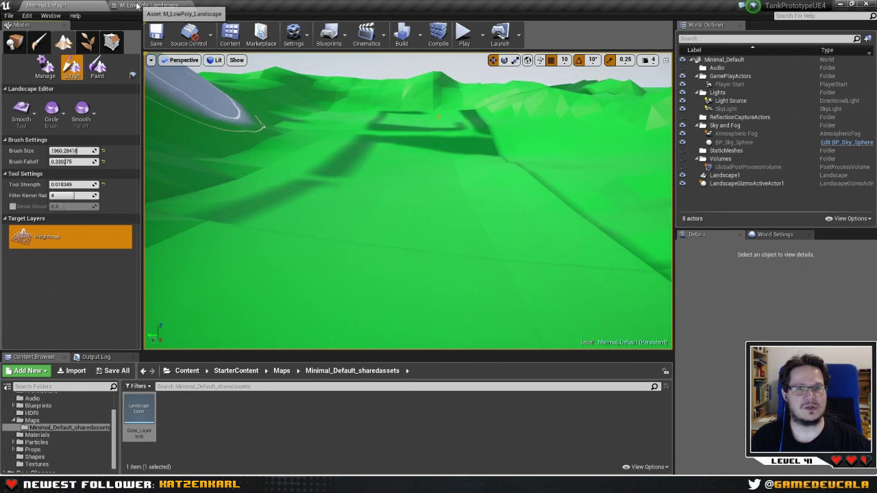
click(154, 5)
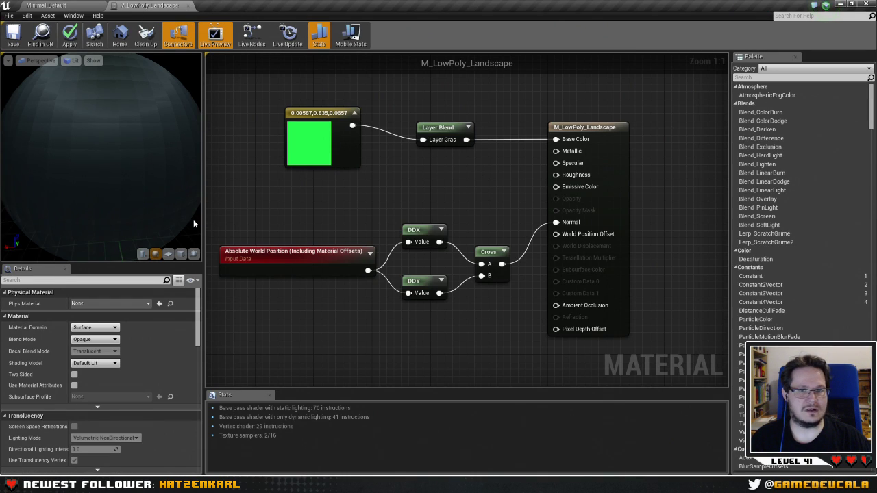
click(471, 180)
drag(487, 198, 556, 175)
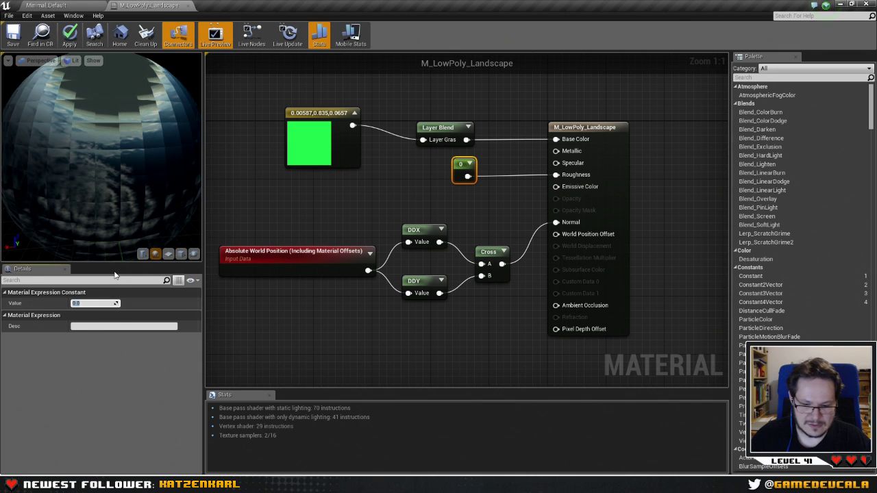
key(Return)
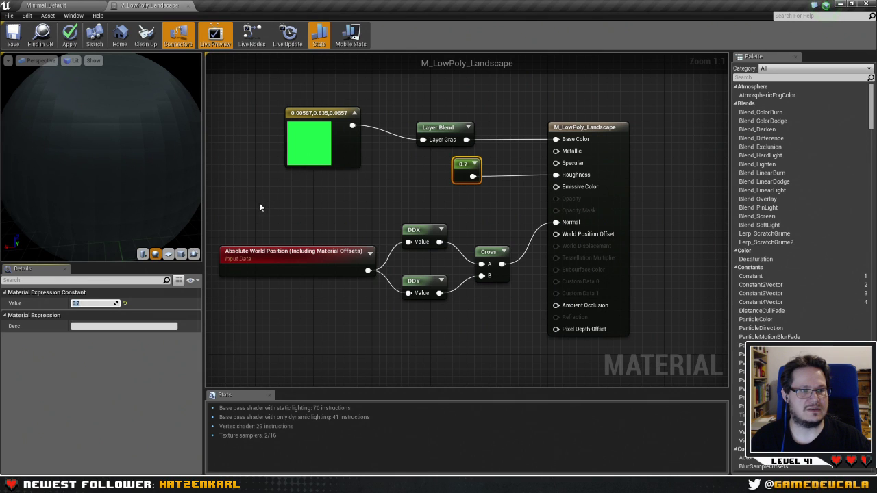
Apply and save the M_LowPoly_Landscape material, and look over the landscape's shading in the Minimal_Default level.
click(70, 35)
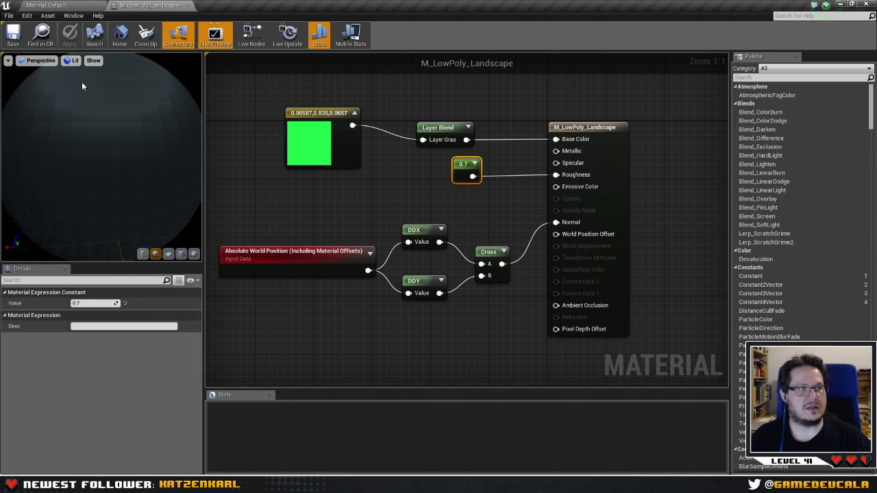
click(14, 36)
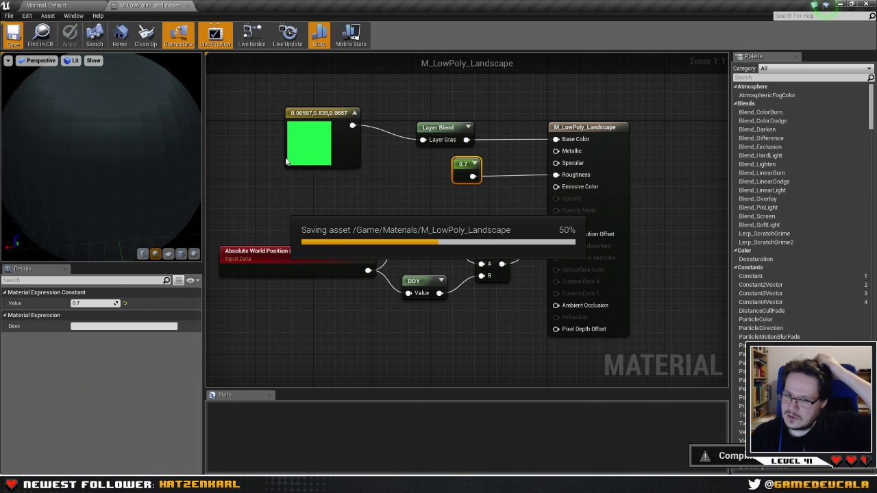
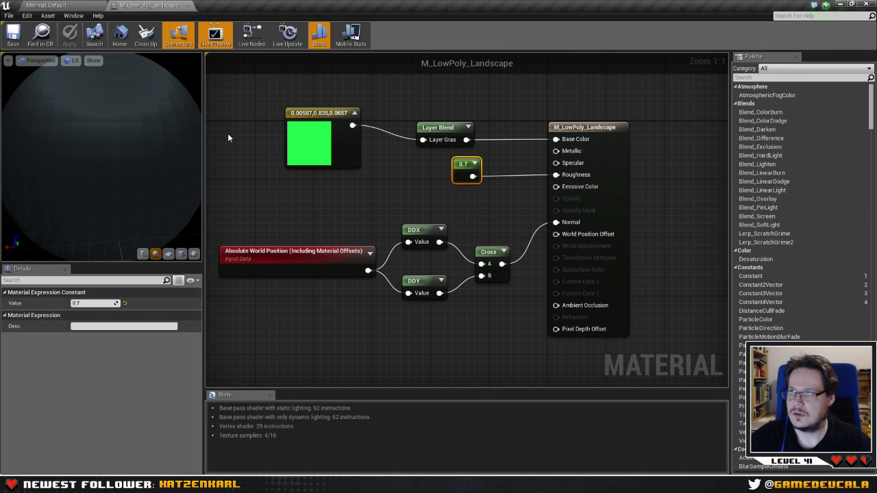
right_drag(333, 199, 371, 208)
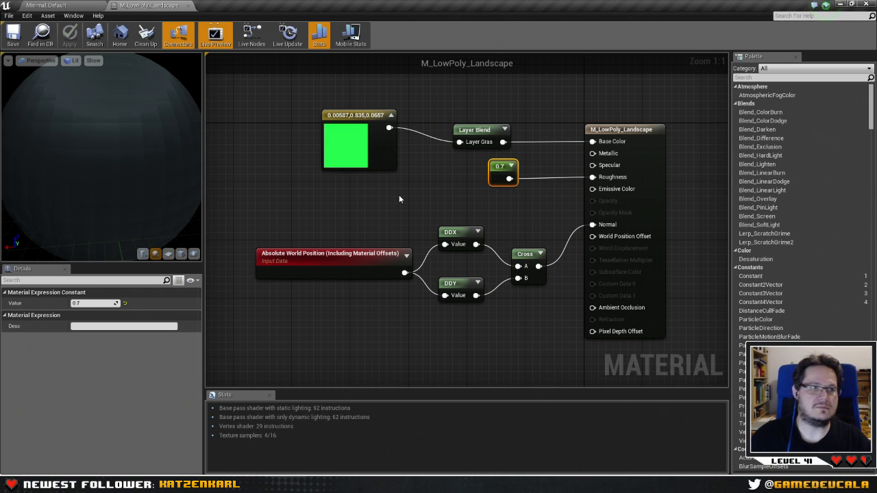
click(63, 5)
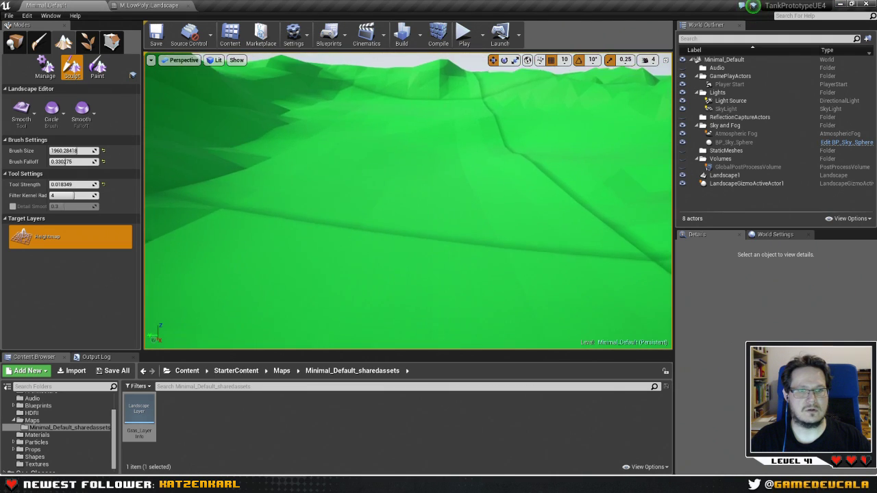
mouse_move(408, 201)
right_down()
mouse_move(459, 229)
mouse_move(490, 203)
mouse_move(481, 210)
mouse_move(486, 184)
mouse_move(490, 203)
mouse_move(492, 192)
mouse_move(343, 153)
right_up()
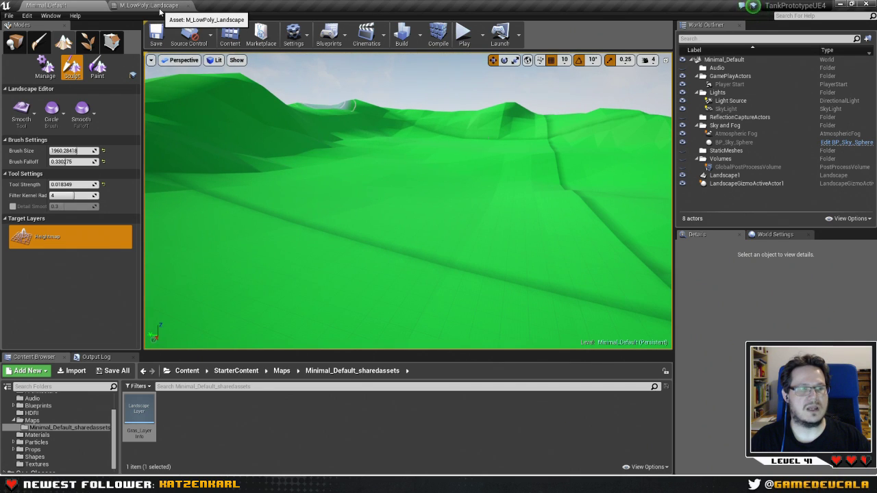
Convert the green colour constant in M_LowPoly_Landscape to a parameter named Base Gras Color.
click(160, 9)
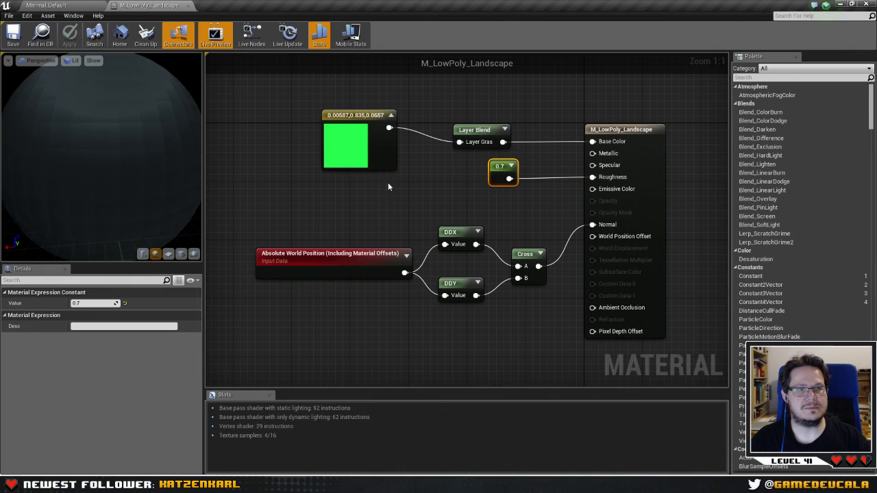
click(344, 114)
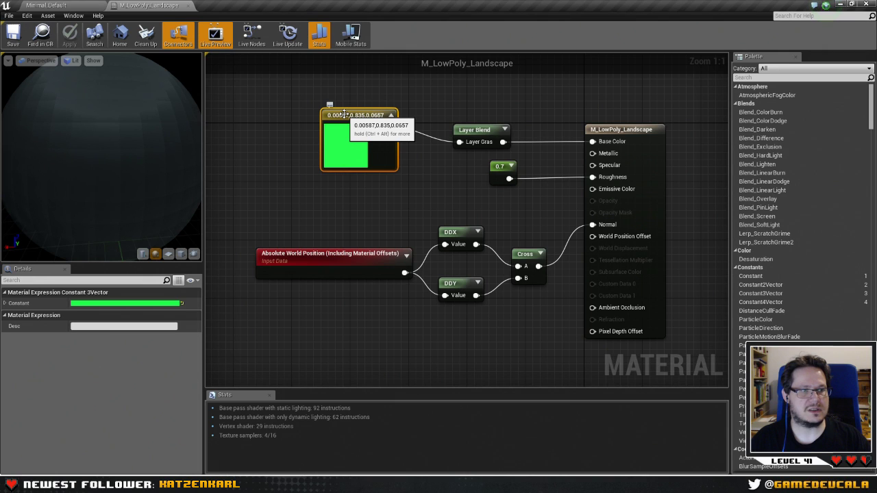
right_click(357, 120)
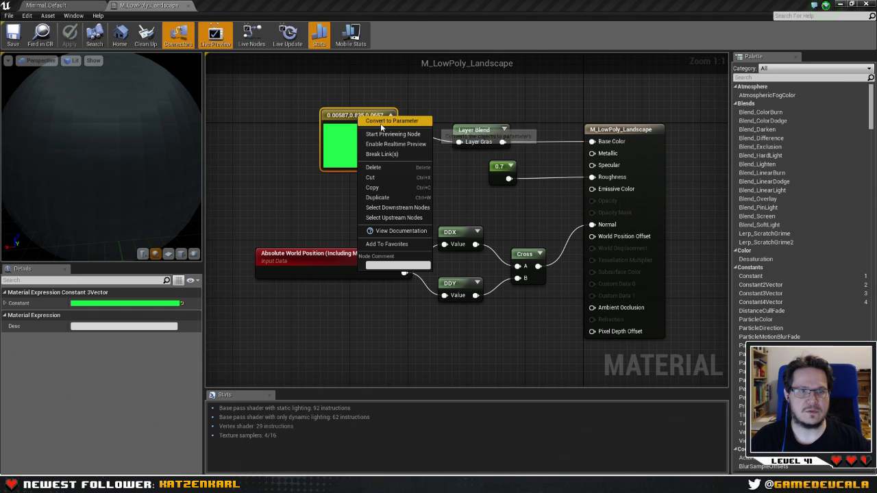
click(381, 122)
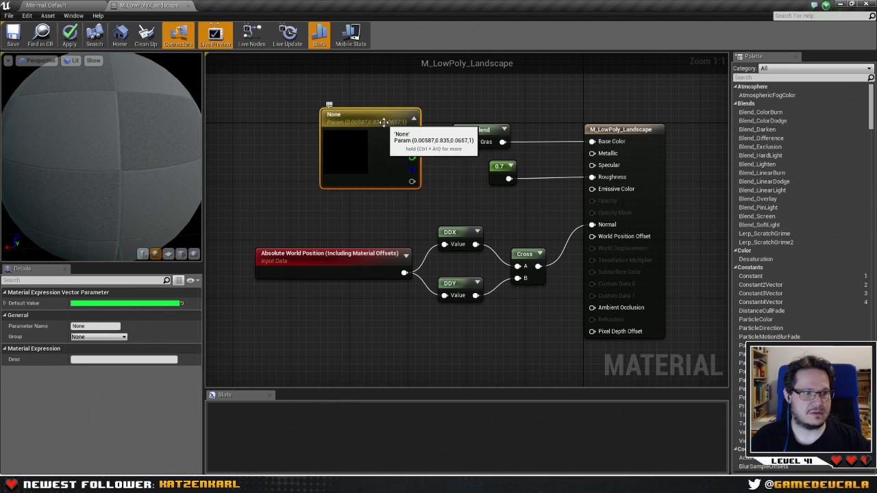
click(95, 326)
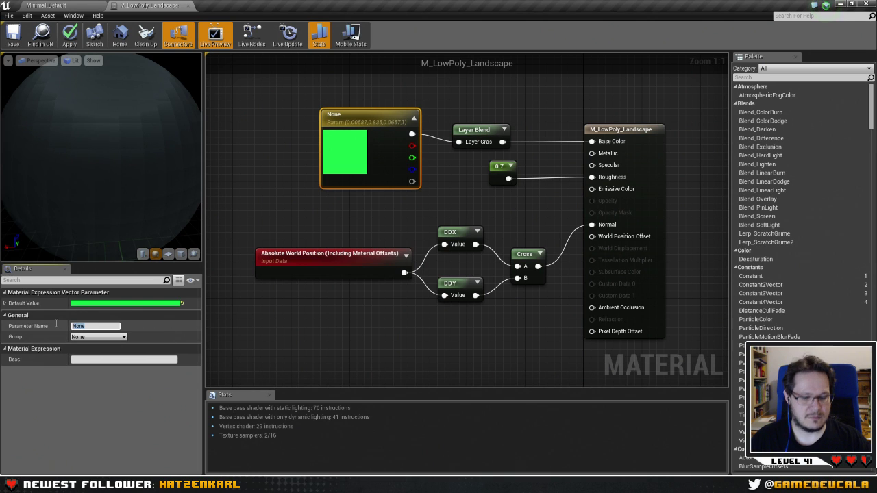
text(Base G)
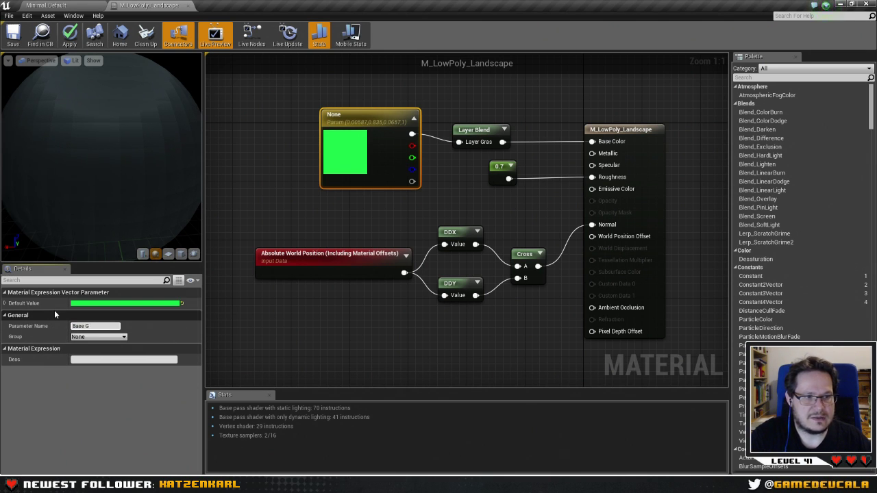
text(ras)
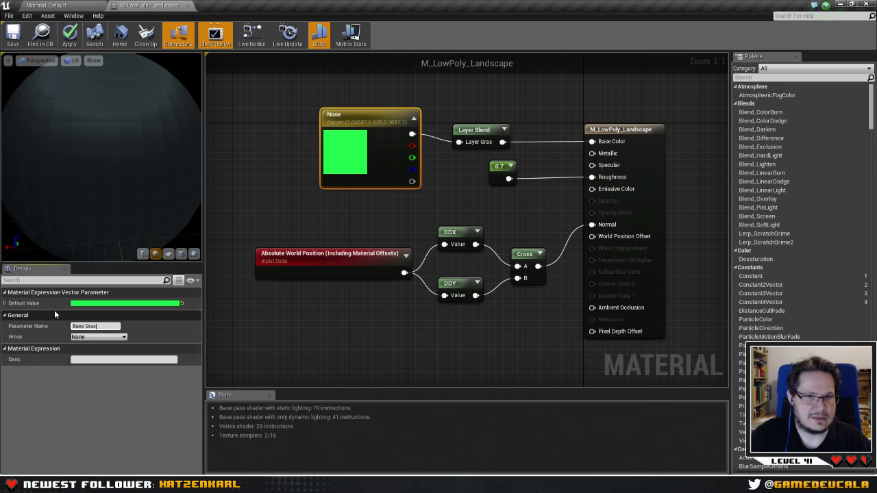
text( V)
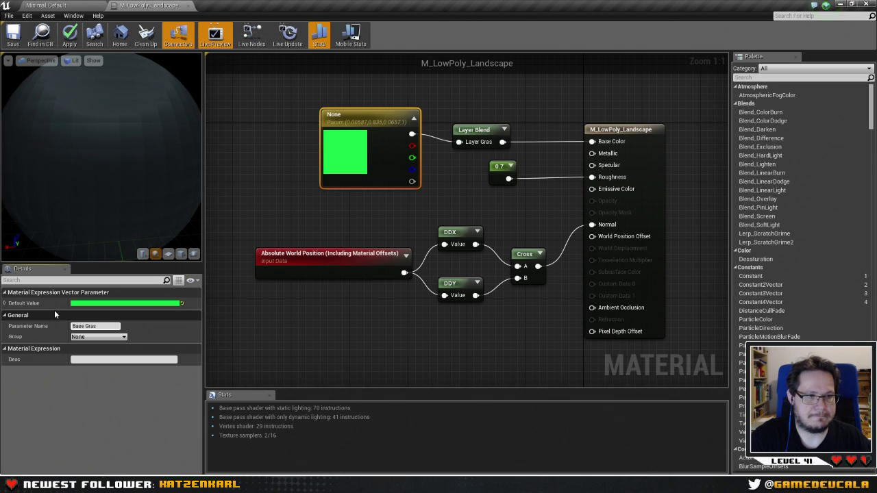
text(olor)
key(Return)
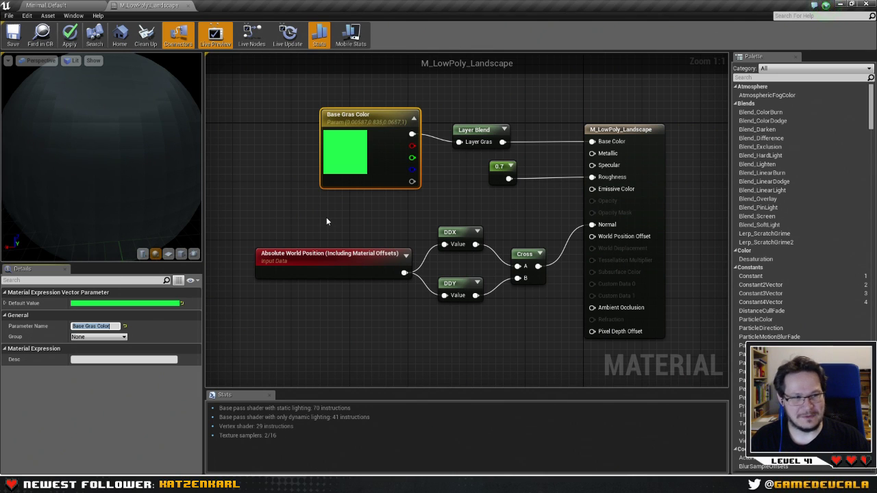
click(151, 388)
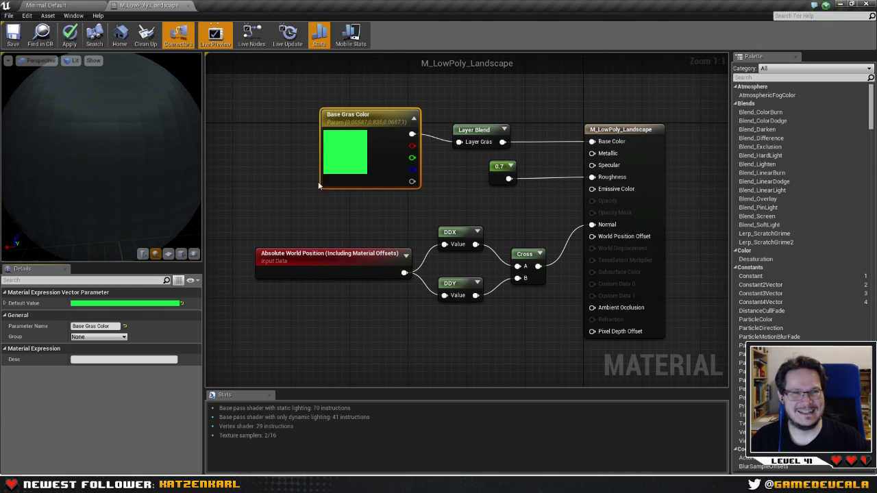
Shift the Base Gras Color node slightly up and set its colour to a darker, fully saturated green of about 0, 0.695, 0.05.
drag(371, 121, 378, 106)
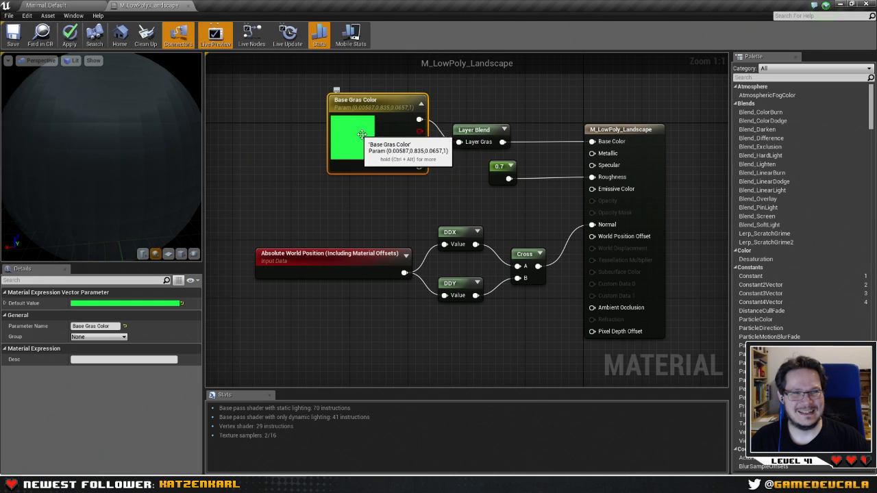
double_click(388, 100)
click(387, 100)
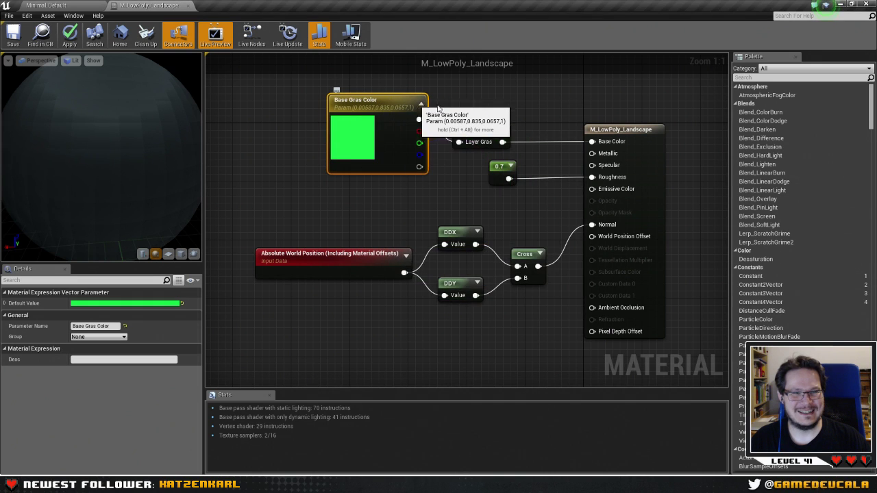
double_click(385, 139)
click(486, 174)
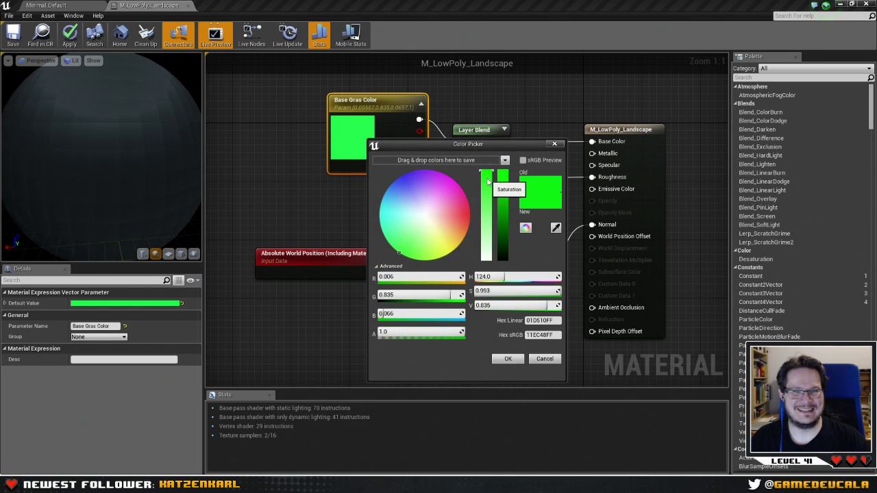
drag(505, 182, 504, 194)
click(507, 359)
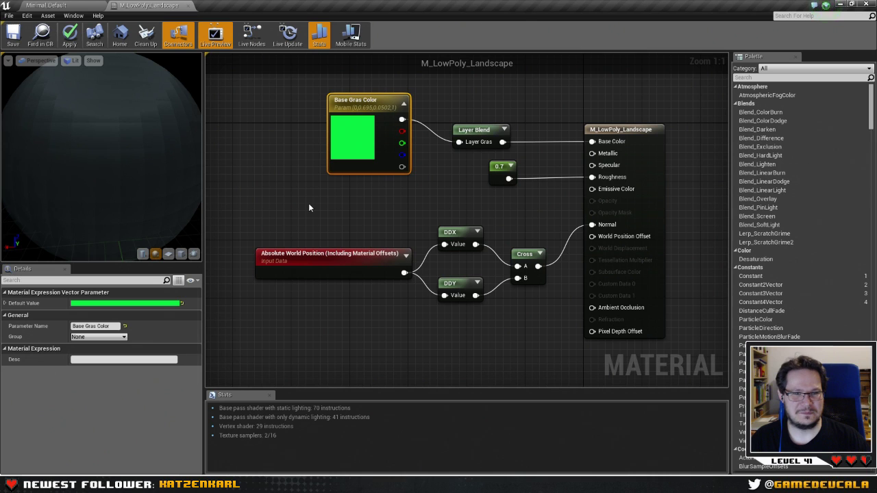
Convert the 0.7 constant to a scalar parameter with a slider minimum of 0.001 and maximum of 1.
click(498, 168)
right_click(499, 168)
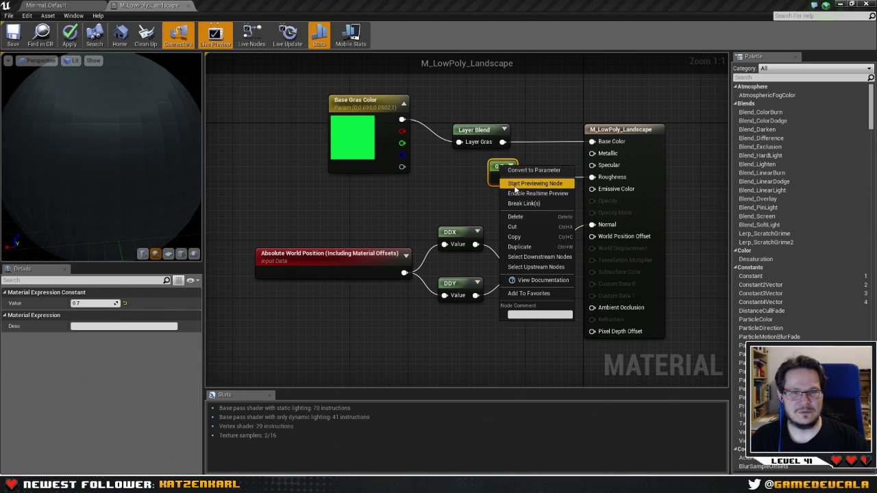
click(526, 173)
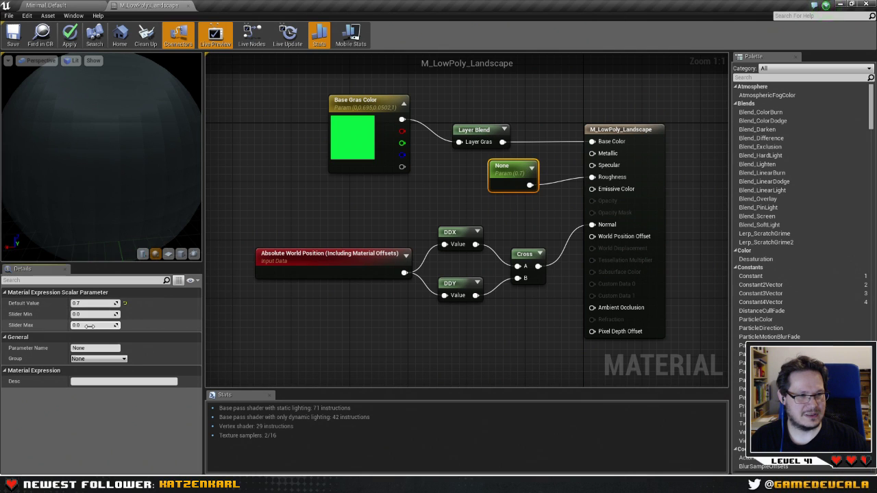
click(89, 325)
text(1)
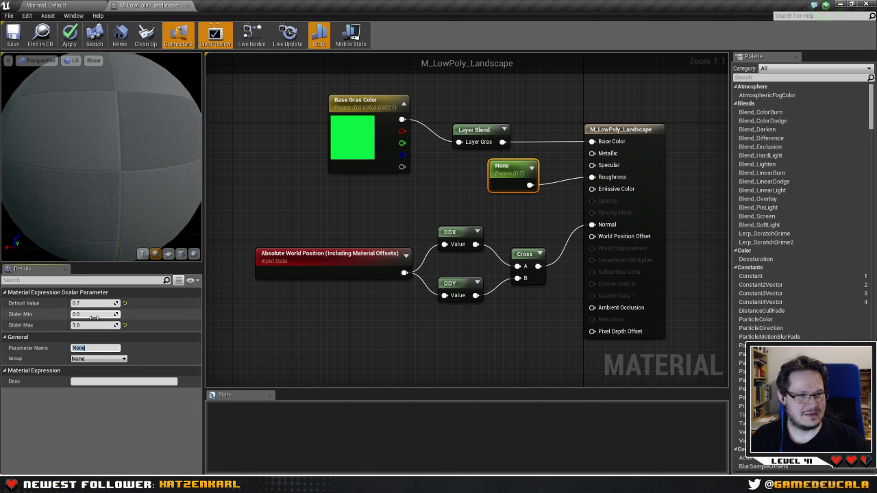
click(89, 314)
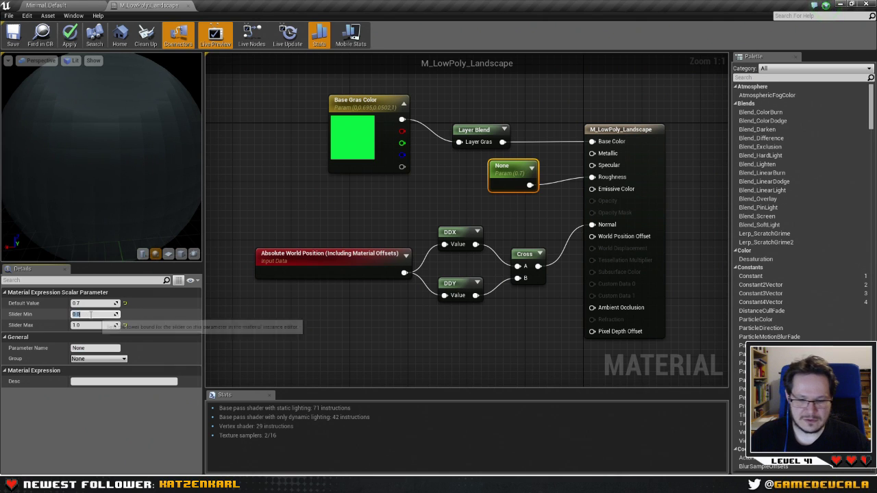
click(89, 314)
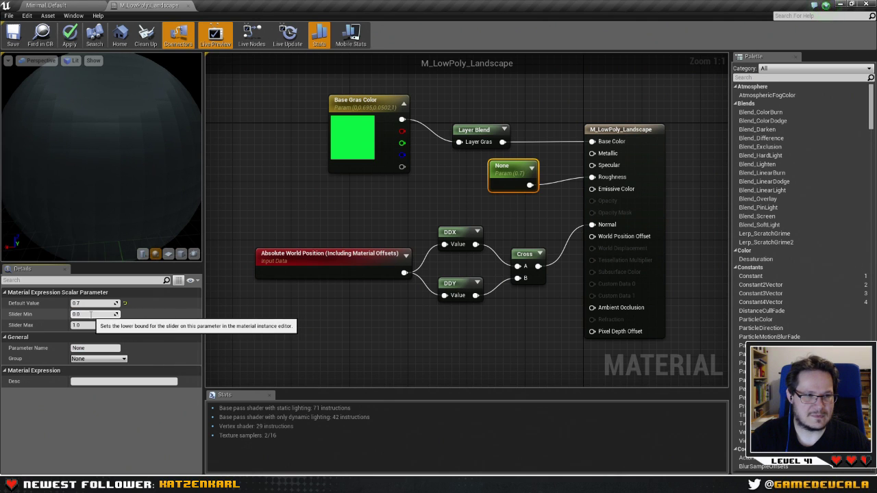
key(Tab)
key(Return)
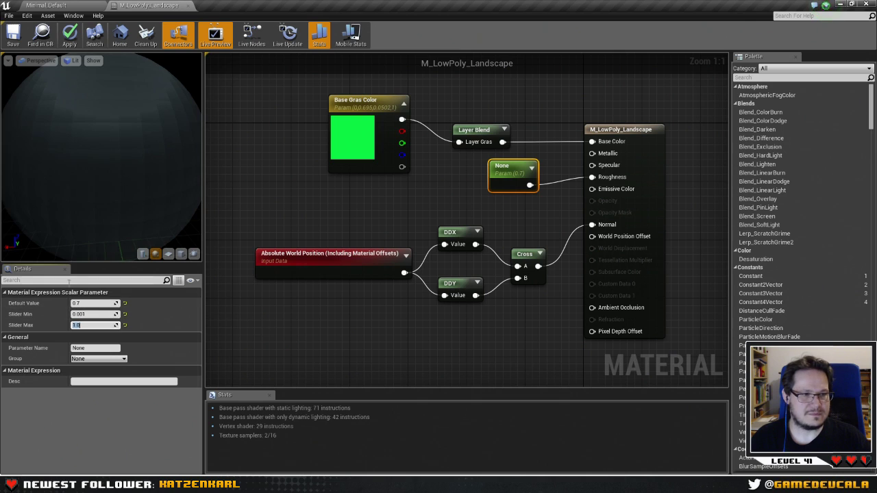
Name the scalar parameter feeding the Roughness input Roughness.
click(89, 348)
text(Roug)
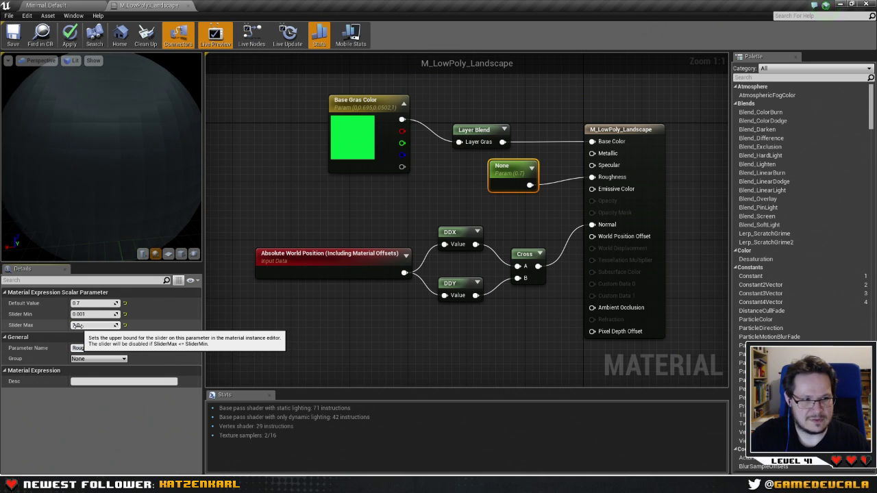
text(hness)
key(Return)
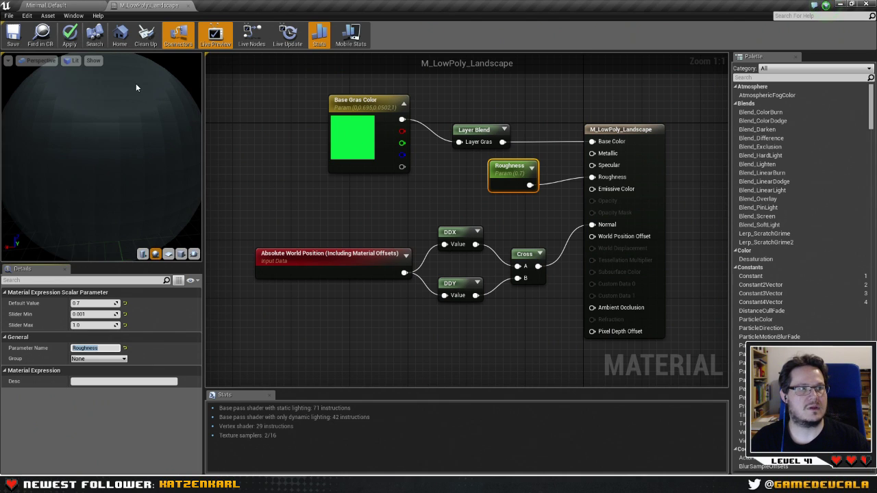
Save the parameterized M_LowPoly_Landscape material, return to the Minimal_Default level and clear the asset selection.
click(13, 34)
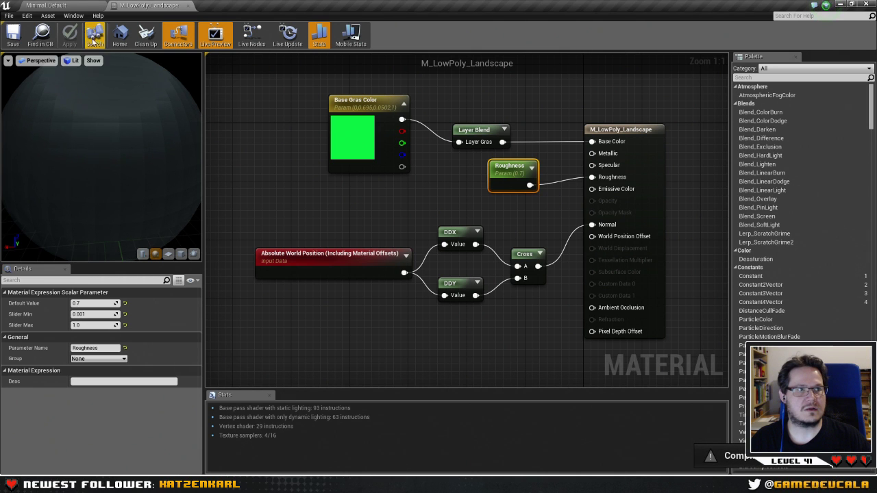
click(46, 5)
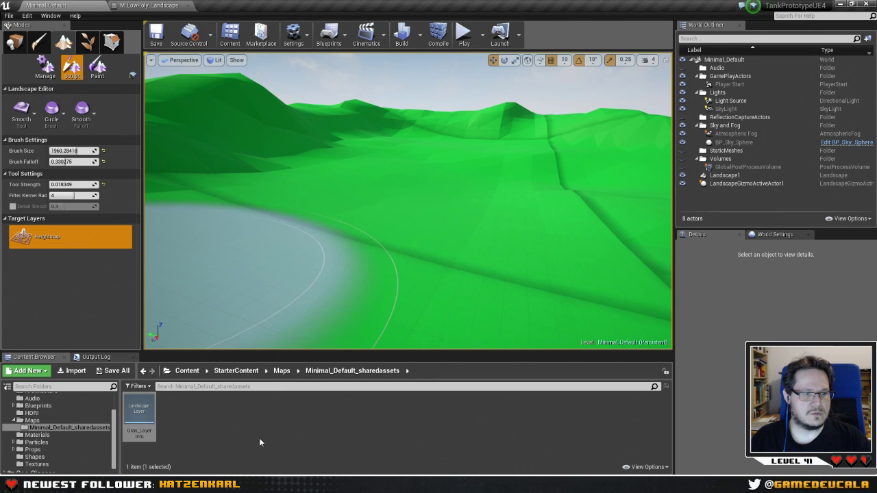
click(259, 443)
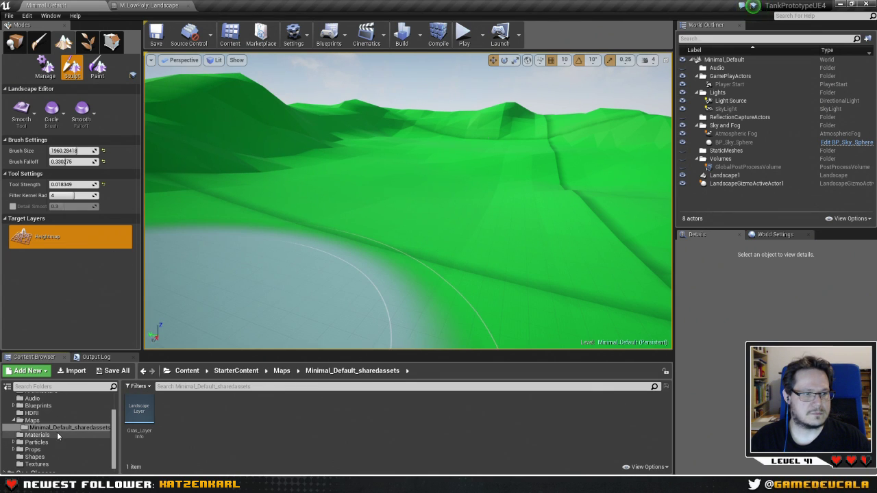
Show the project's top-level Materials folder, collapse the StarterContent folder and select the M_LowPoly_Landscape material.
scroll(57, 431, down, 1)
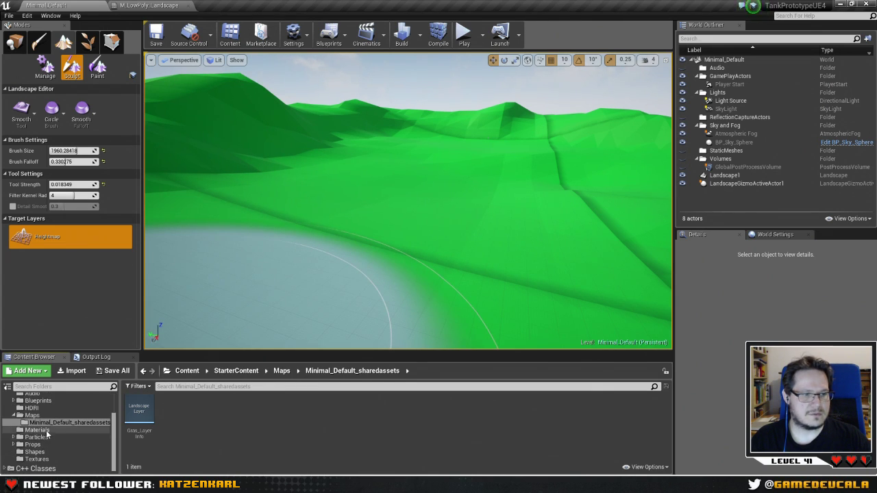
click(42, 430)
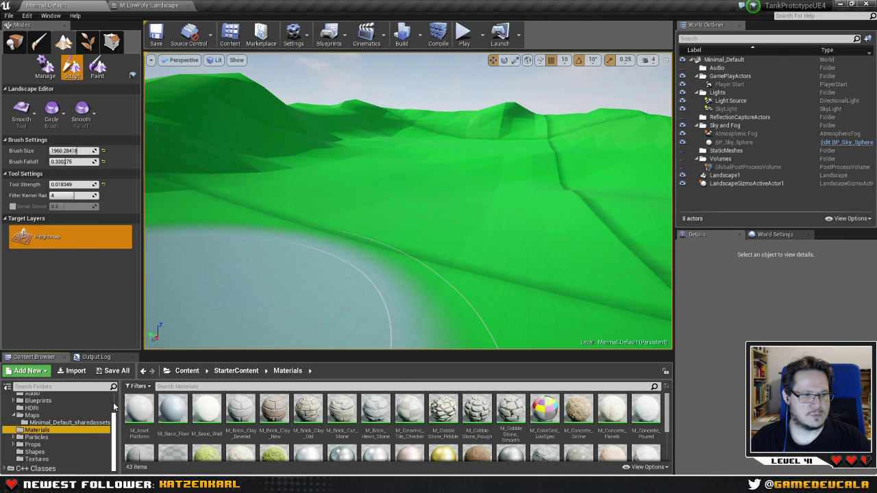
scroll(103, 409, up, 3)
click(41, 407)
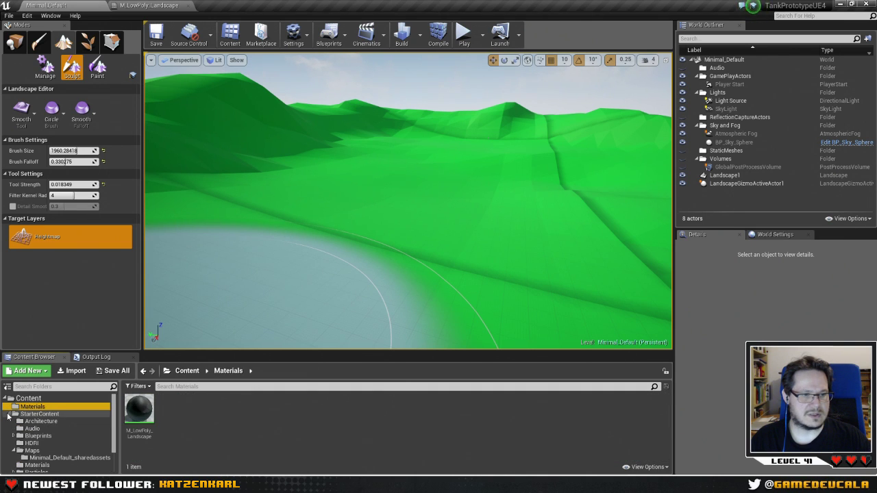
click(8, 414)
click(139, 415)
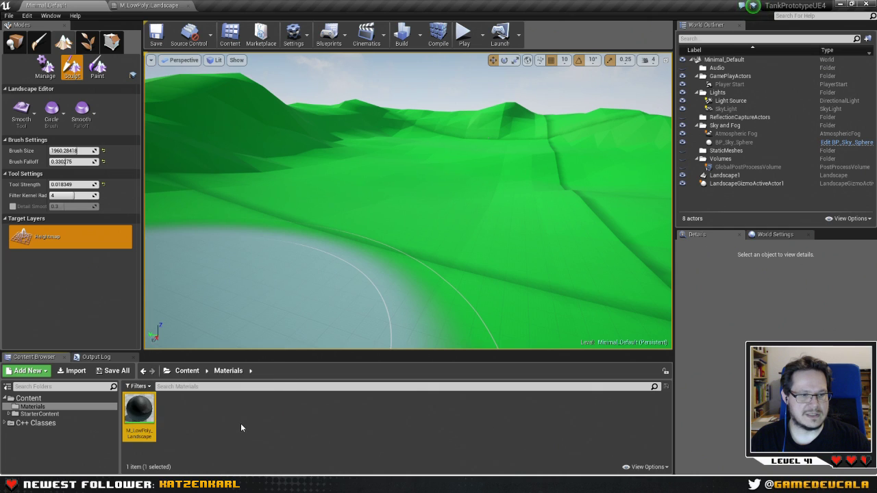
Create a material instance of M_LowPoly_Landscape and name it MI_LowPoly_Landscape_Black.
right_click(158, 411)
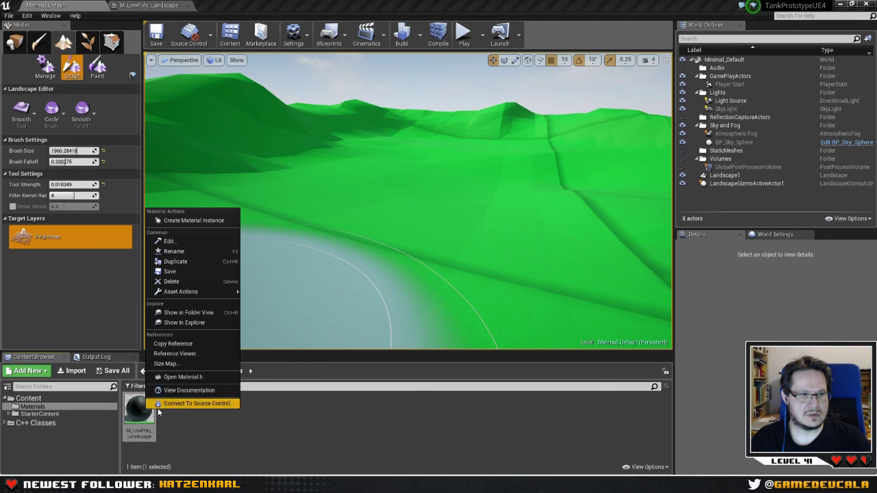
click(196, 221)
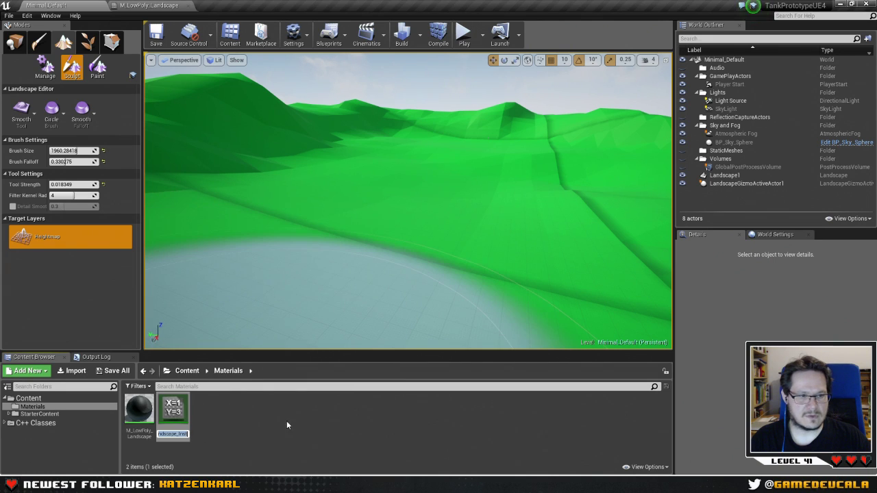
text(M)
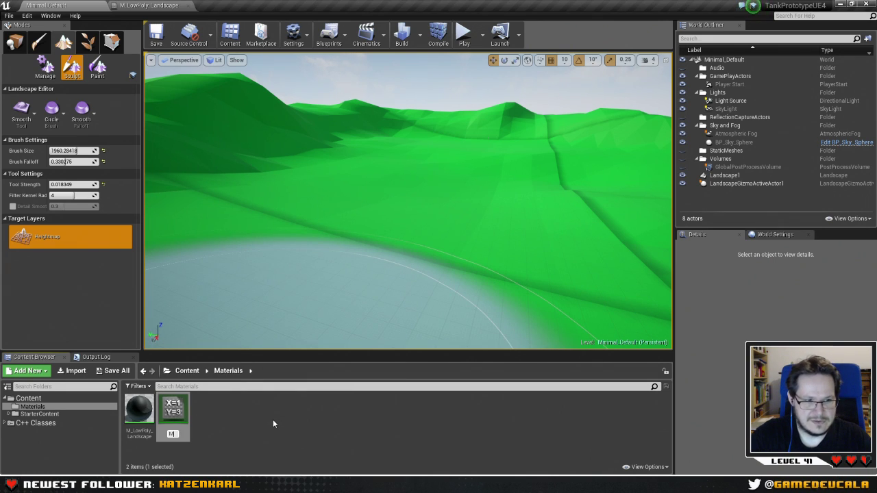
text(I_L)
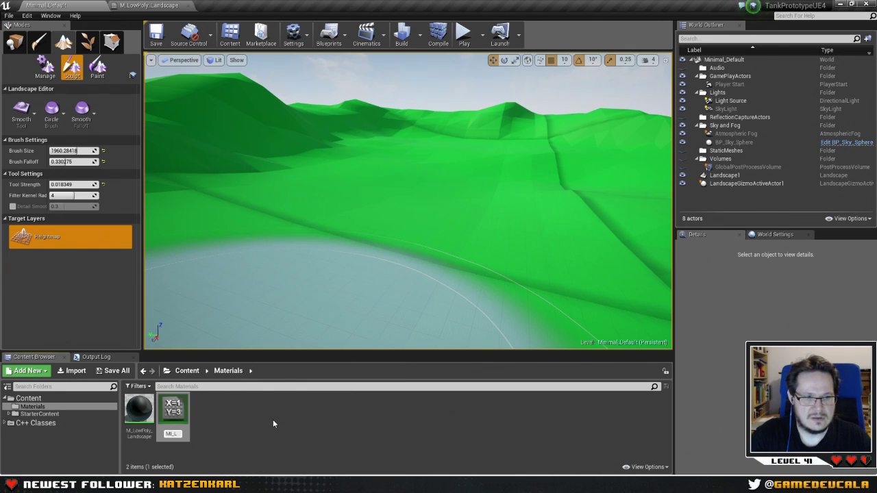
text(owPoly_)
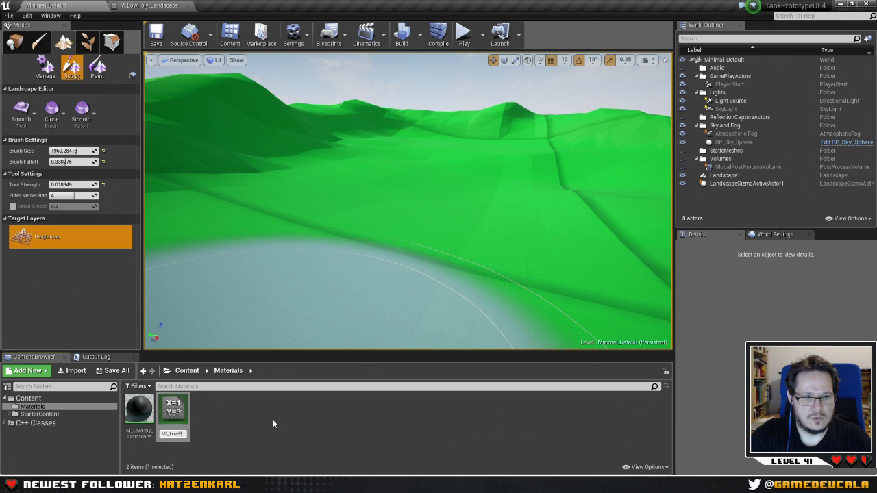
text(Landscape_)
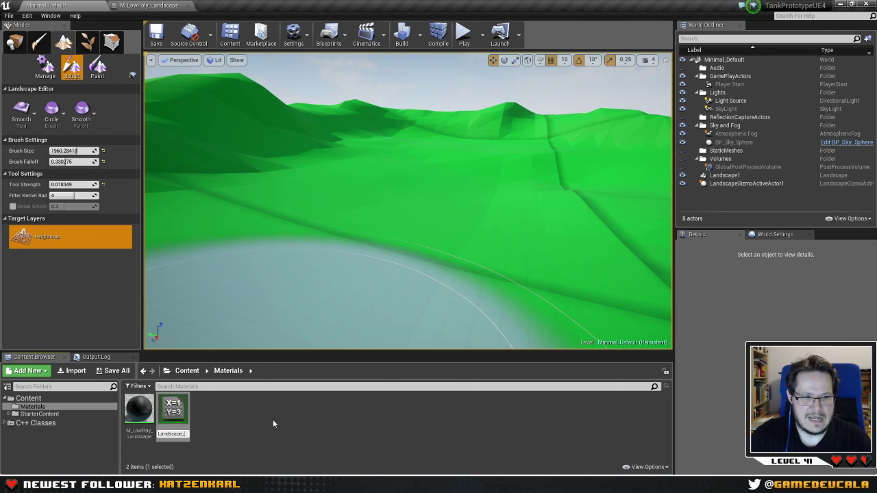
text(Black)
key(Return)
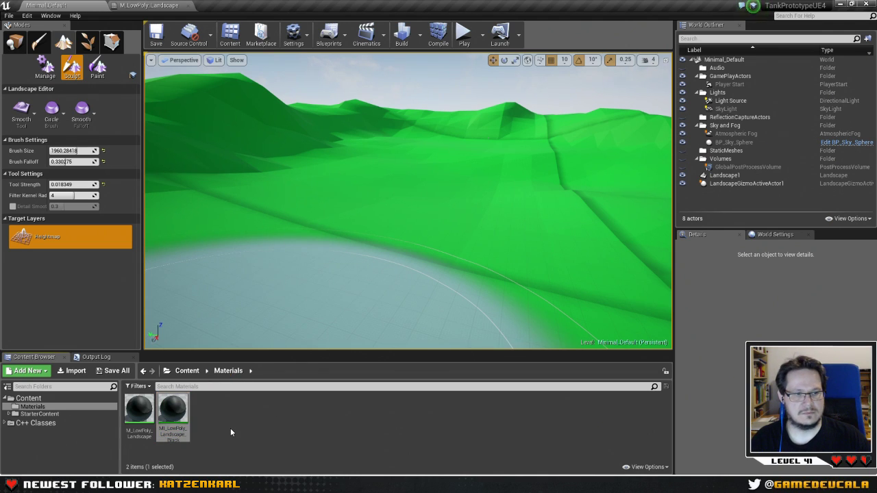
Edit MI_LowPoly_Landscape_Black, enable its Base Gras Color override and set the colour to black with a value of 0.
mouse_move(370, 257)
right_down()
mouse_move(445, 223)
mouse_move(404, 274)
right_up()
double_click(173, 411)
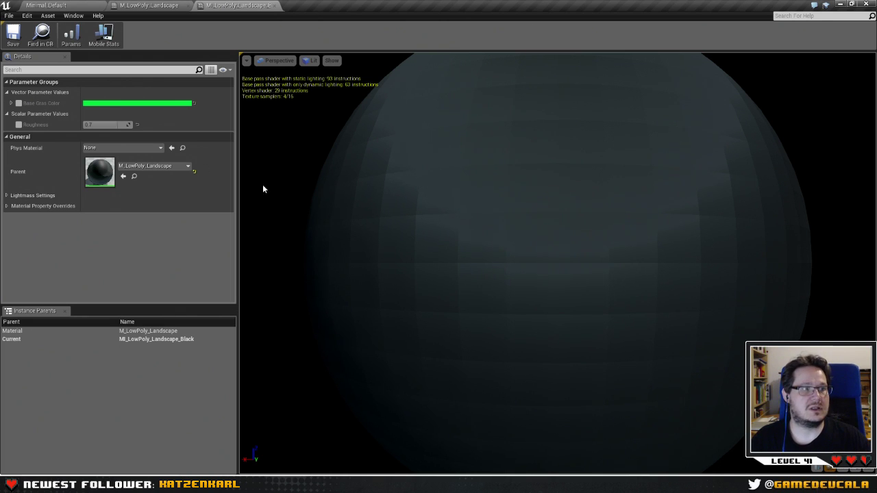
click(19, 103)
click(129, 104)
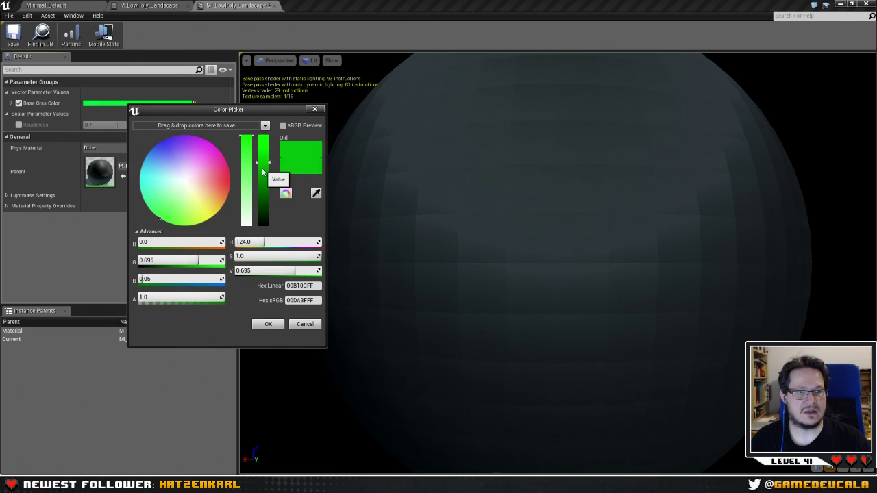
drag(262, 171, 263, 226)
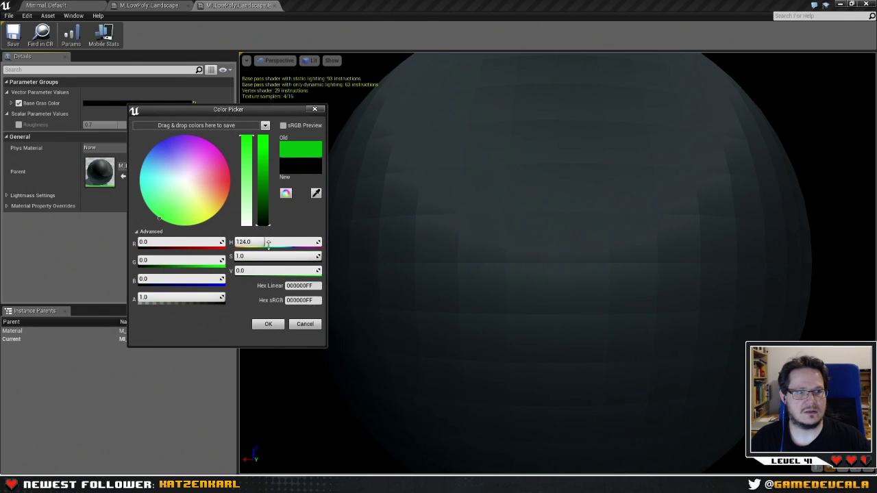
click(267, 325)
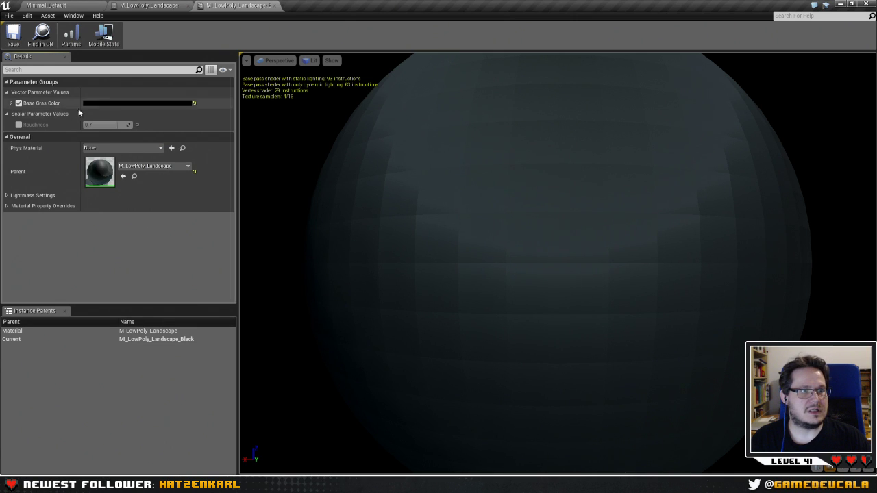
Enable the Roughness override of the black material instance and set it to 0.2.
click(19, 124)
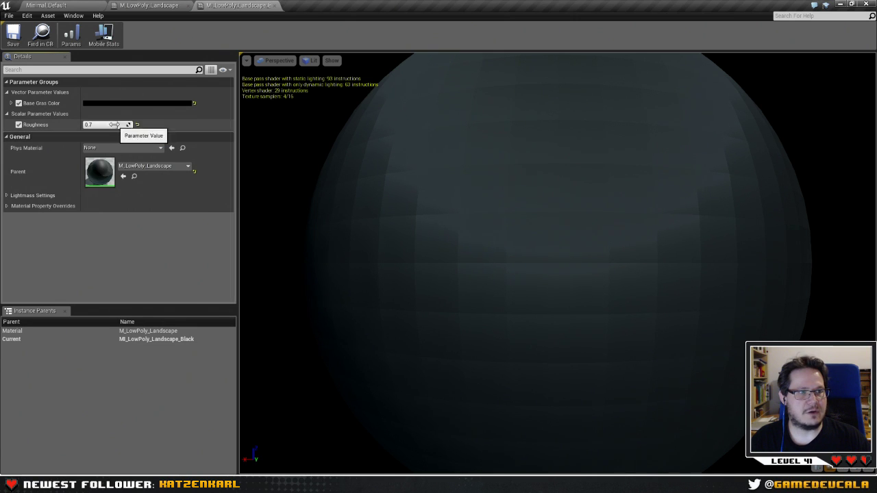
mouse_move(106, 124)
mouse_down()
mouse_move(81, 124)
mouse_move(100, 125)
mouse_move(91, 125)
mouse_up()
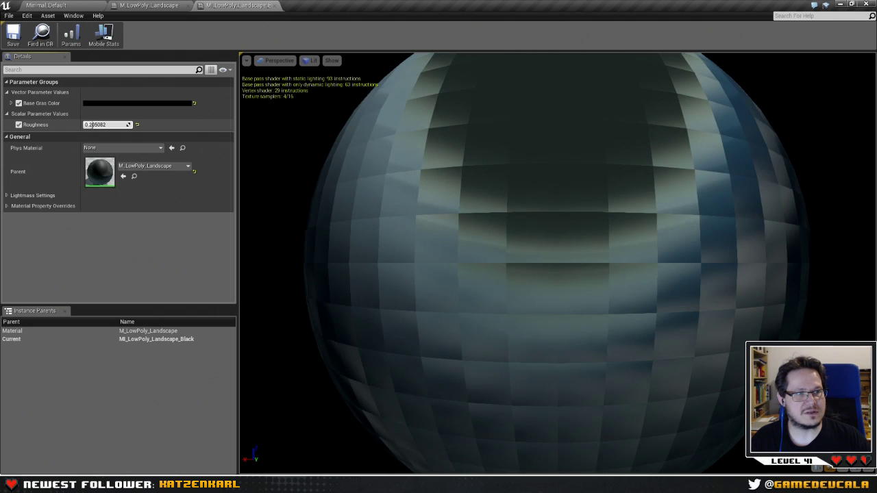
click(91, 124)
text(0.2)
key(Return)
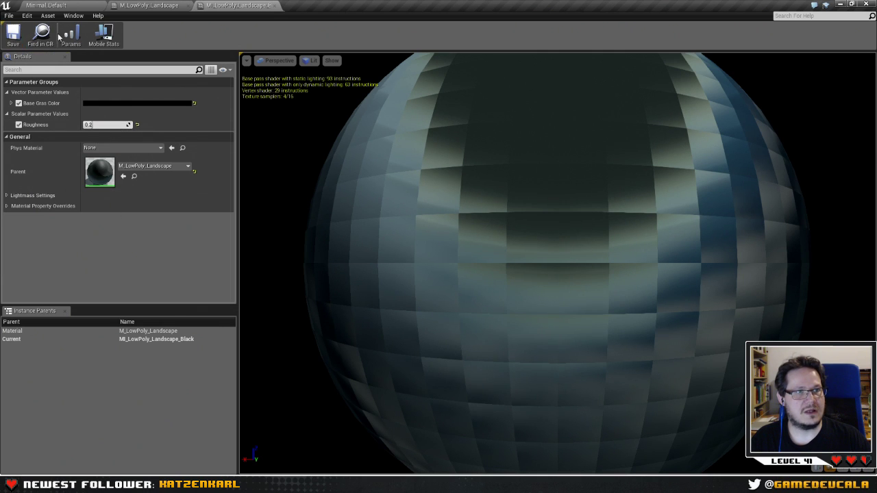
Assign MI_LowPoly_Landscape_Black as the landscape material of Landscape1 in the Minimal_Default level.
click(160, 5)
click(54, 7)
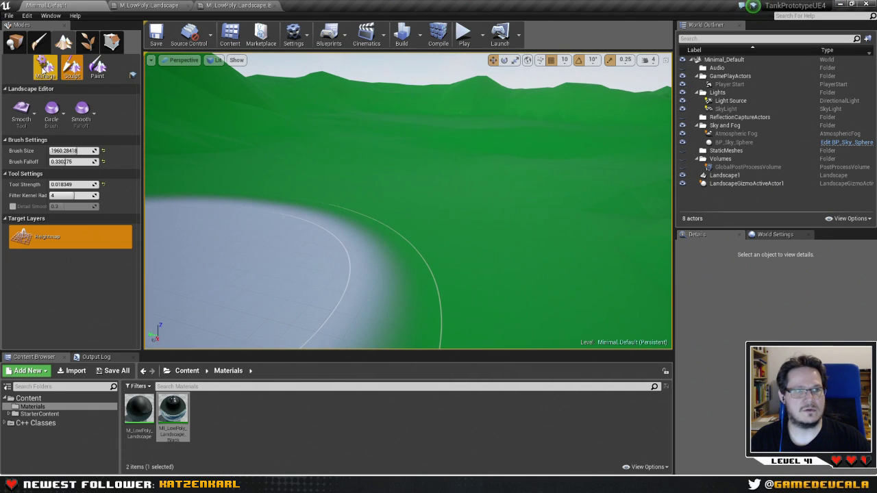
click(725, 175)
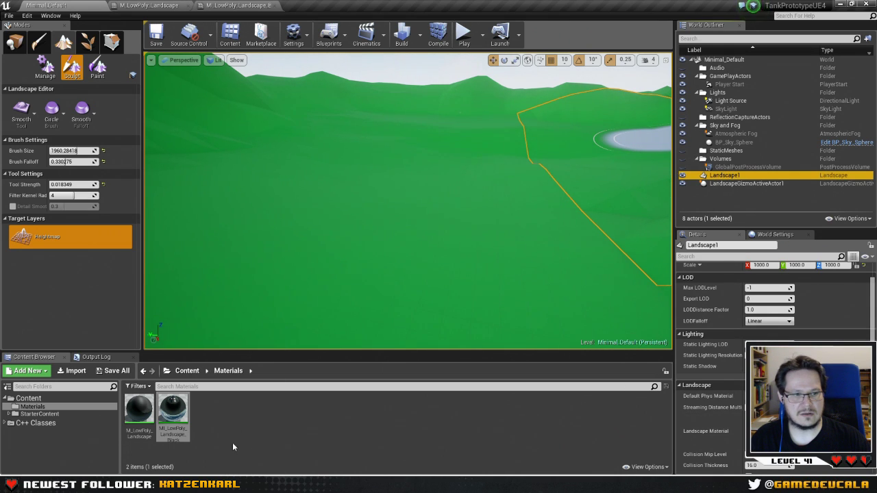
click(173, 413)
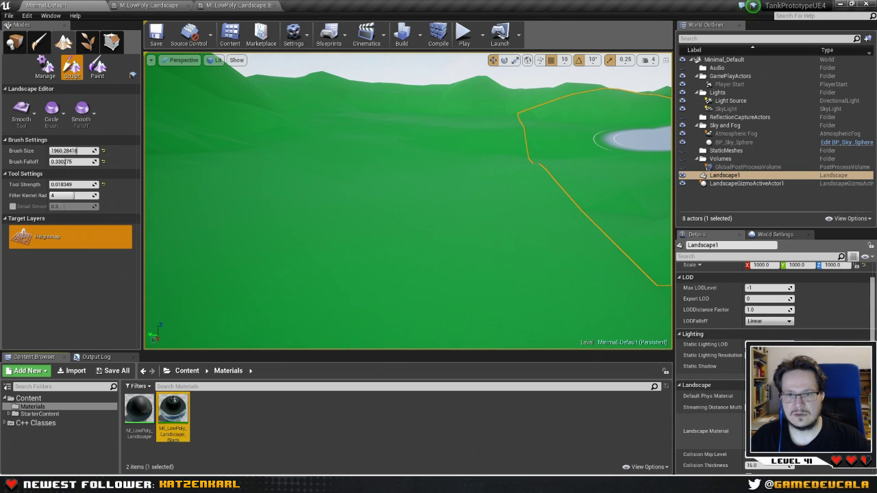
click(781, 437)
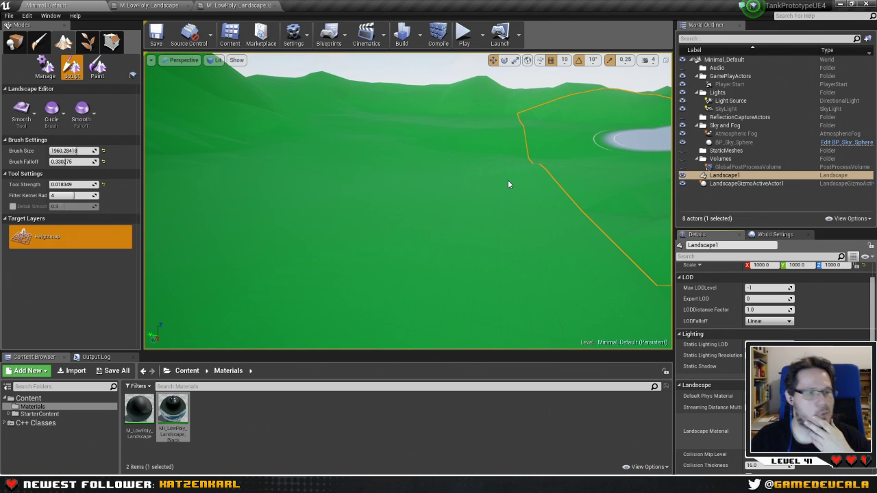
click(277, 421)
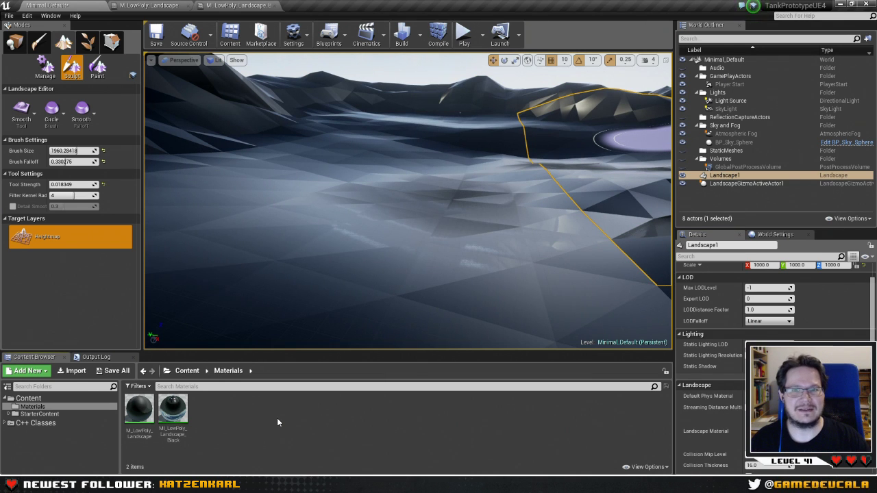
Raise the black instance's Roughness to about 0.337 and check the effect on the landscape in the level.
mouse_move(439, 164)
right_down()
mouse_move(568, 147)
mouse_move(575, 131)
mouse_move(487, 144)
mouse_move(473, 150)
mouse_move(483, 156)
mouse_move(476, 162)
mouse_move(487, 159)
mouse_move(460, 171)
mouse_move(372, 176)
right_up()
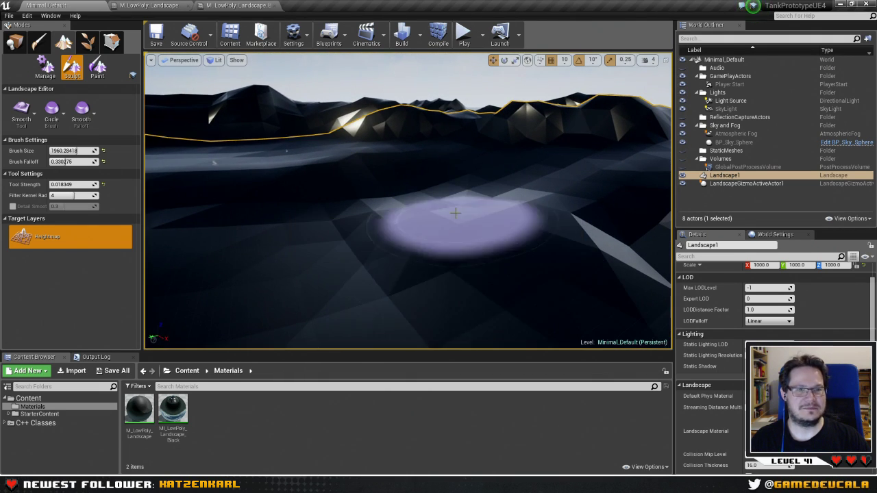
right_drag(452, 177, 294, 137)
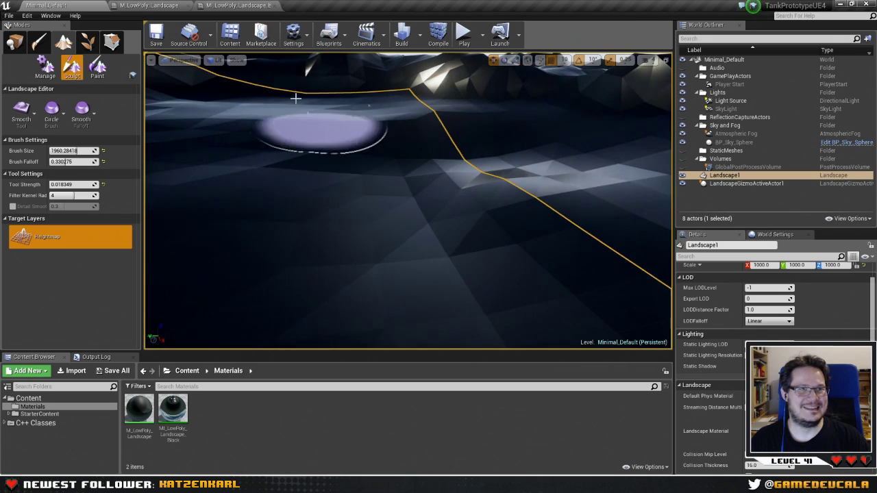
click(232, 8)
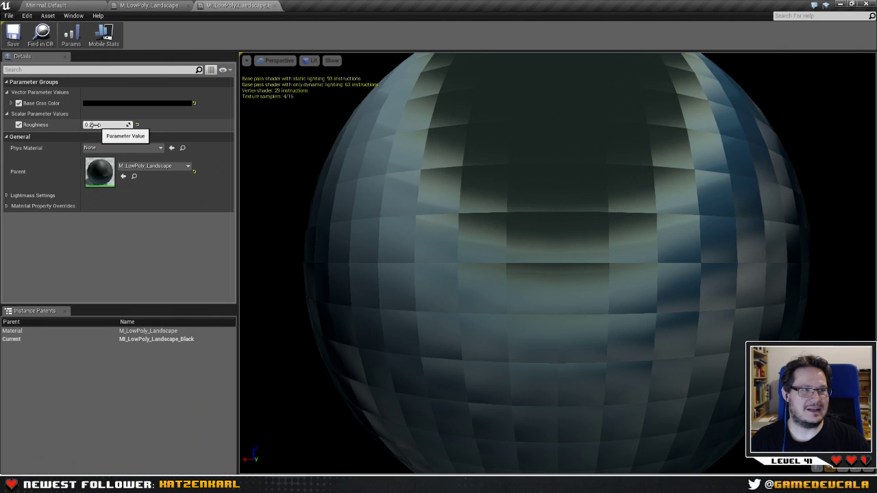
drag(88, 125, 101, 125)
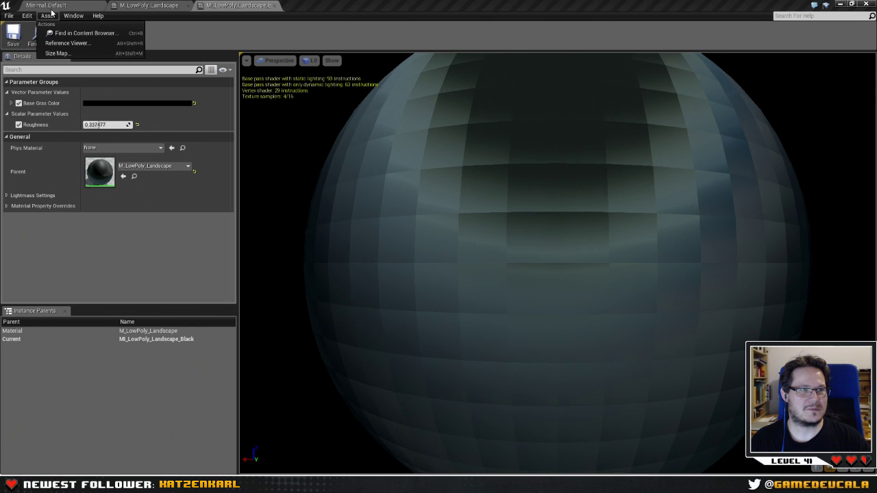
click(46, 5)
right_drag(408, 201, 582, 206)
Set the Roughness of MI_LowPoly_Landscape_Black to 0.3 and review the landscape in the level.
click(236, 5)
click(102, 125)
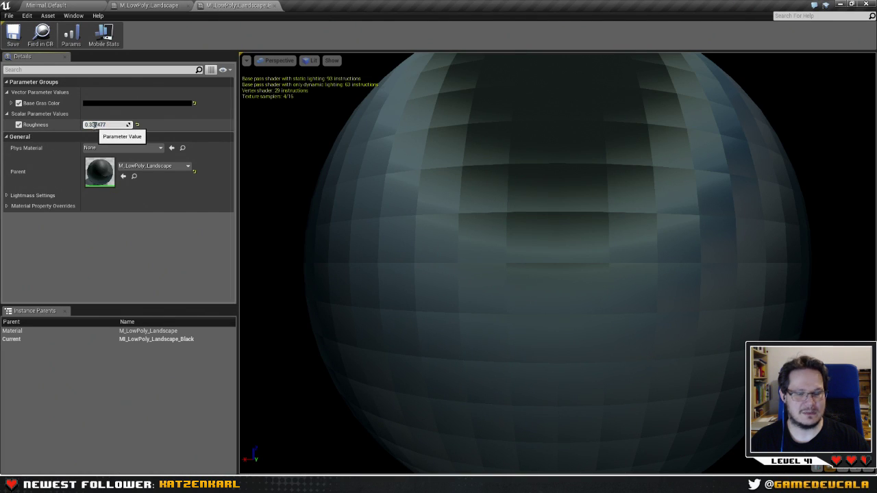
drag(94, 125, 137, 126)
key(BackSpace)
key(Return)
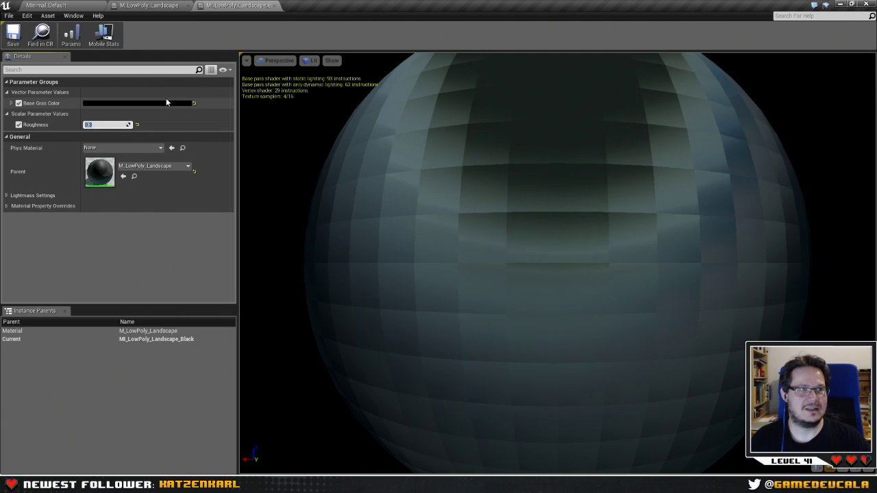
click(65, 7)
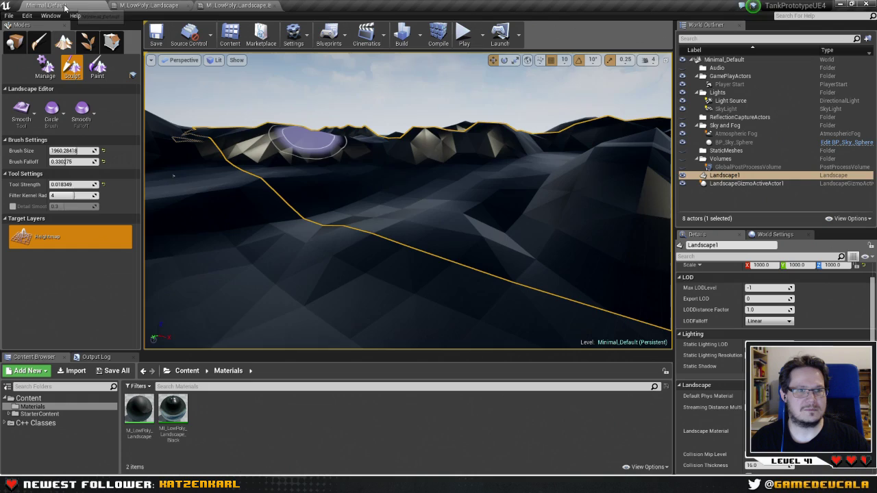
mouse_move(383, 178)
right_down()
mouse_move(404, 240)
mouse_move(514, 185)
mouse_move(500, 192)
mouse_move(466, 171)
mouse_move(459, 206)
mouse_move(457, 166)
mouse_move(392, 197)
right_up()
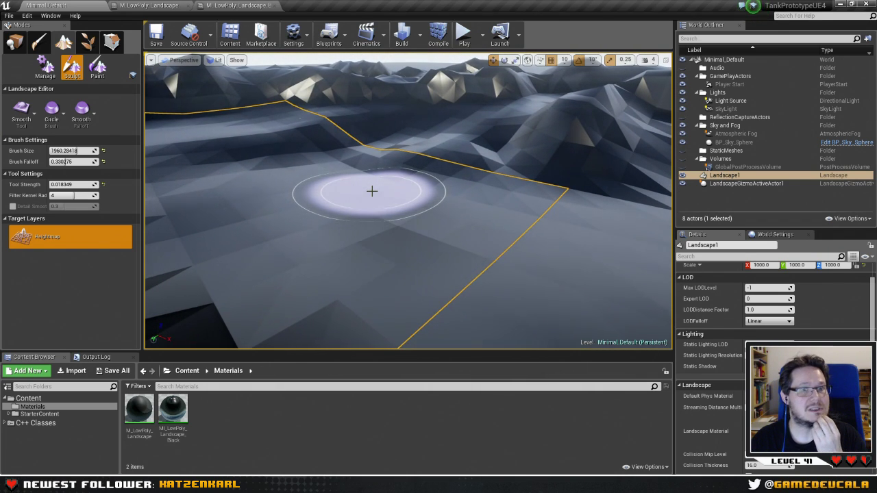
mouse_move(371, 191)
right_down()
mouse_move(372, 202)
mouse_move(381, 168)
mouse_move(370, 164)
right_up()
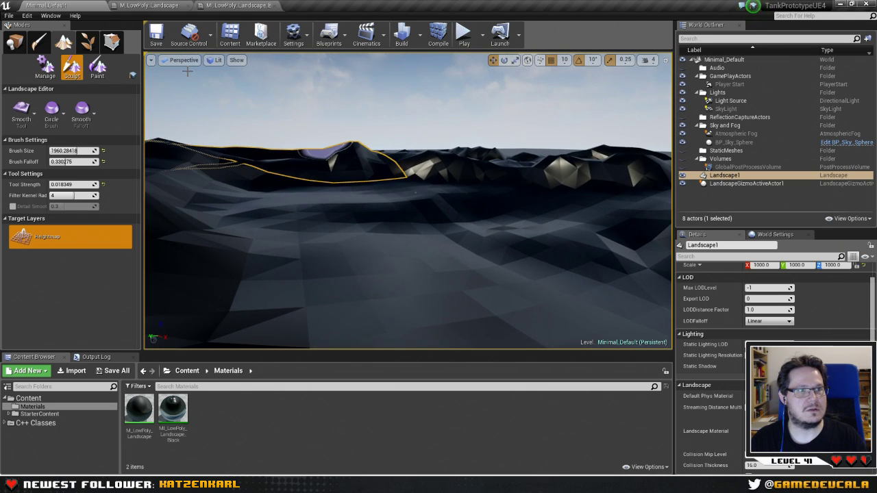
Build only the lighting for the Minimal_Default level and close the message log.
click(149, 5)
click(236, 5)
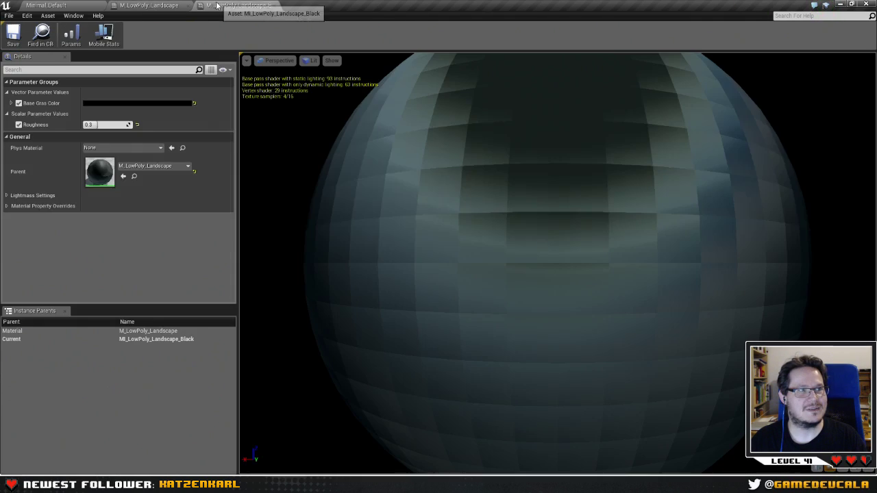
click(48, 5)
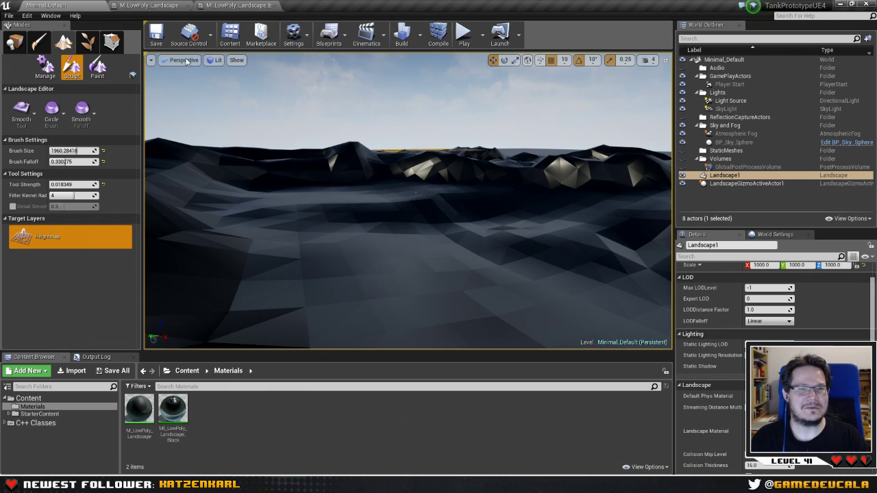
click(419, 36)
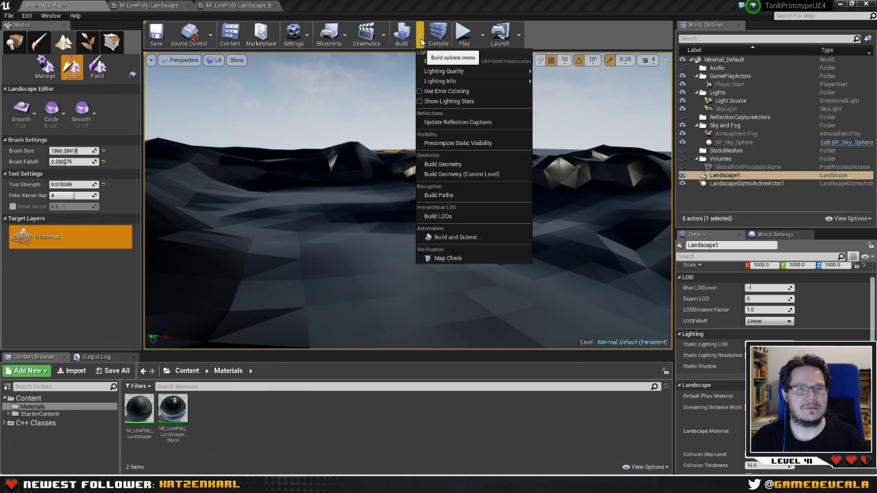
mouse_move(472, 72)
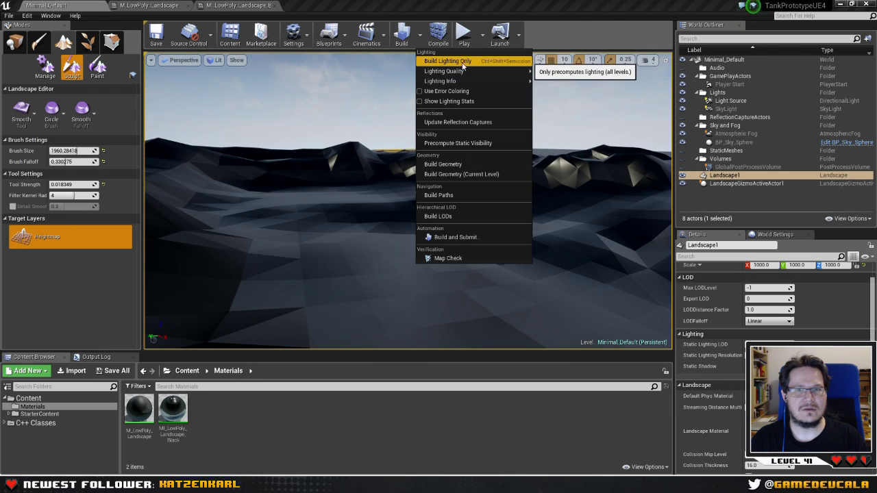
click(439, 62)
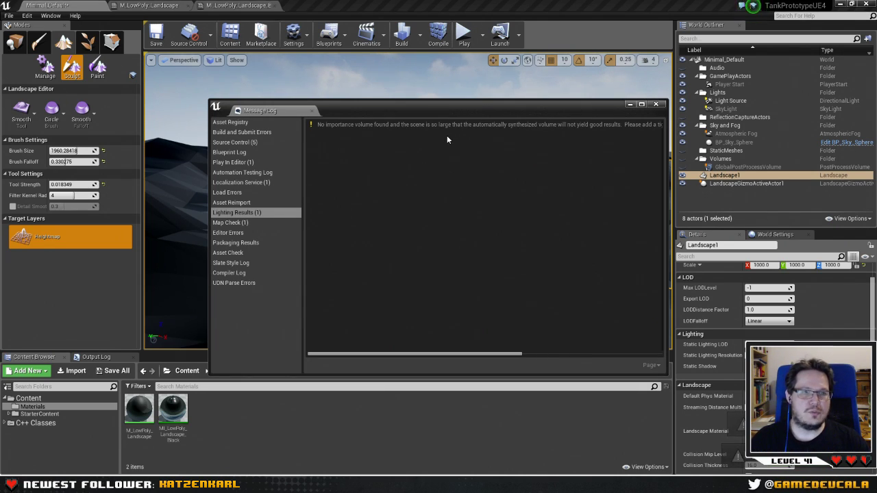
click(655, 104)
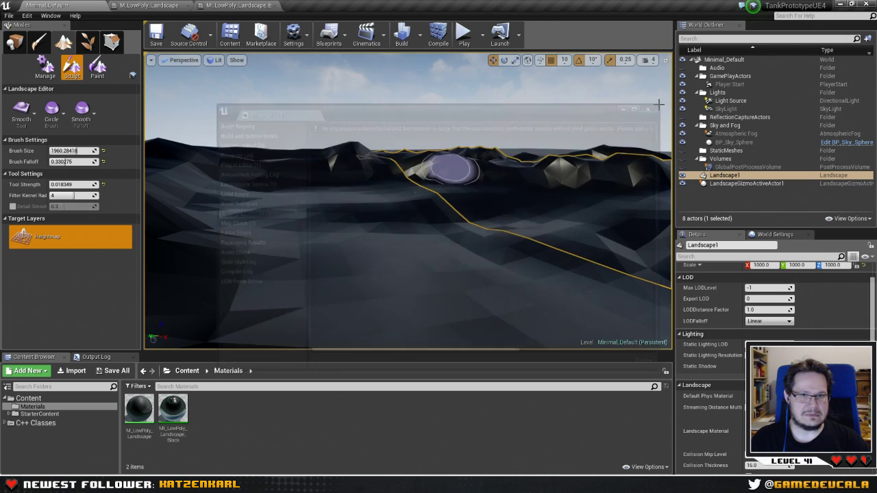
Place a Lightmass Importance Volume in the level and reset its location to the origin.
right_drag(391, 157, 380, 186)
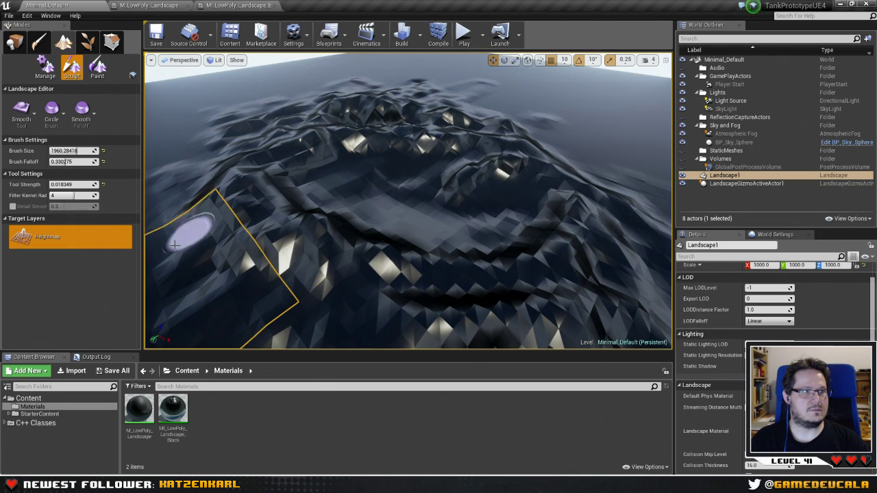
click(14, 41)
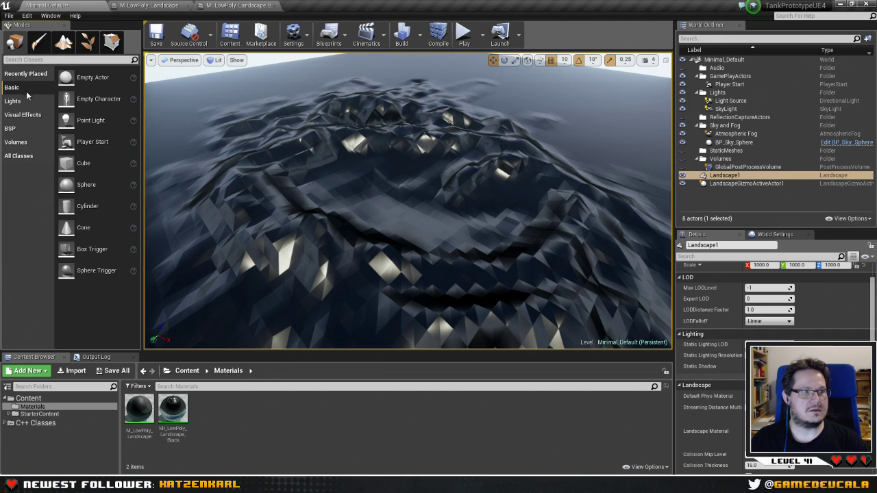
click(26, 144)
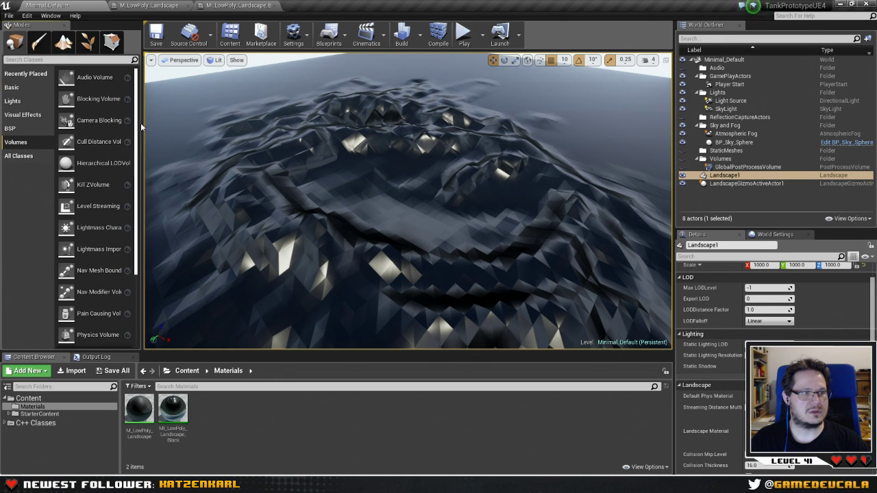
scroll(129, 153, down, 2)
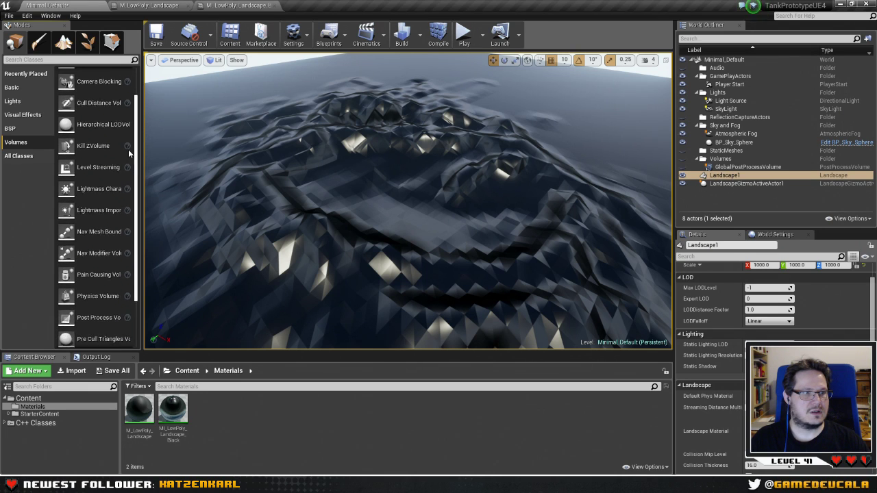
scroll(128, 153, down, 3)
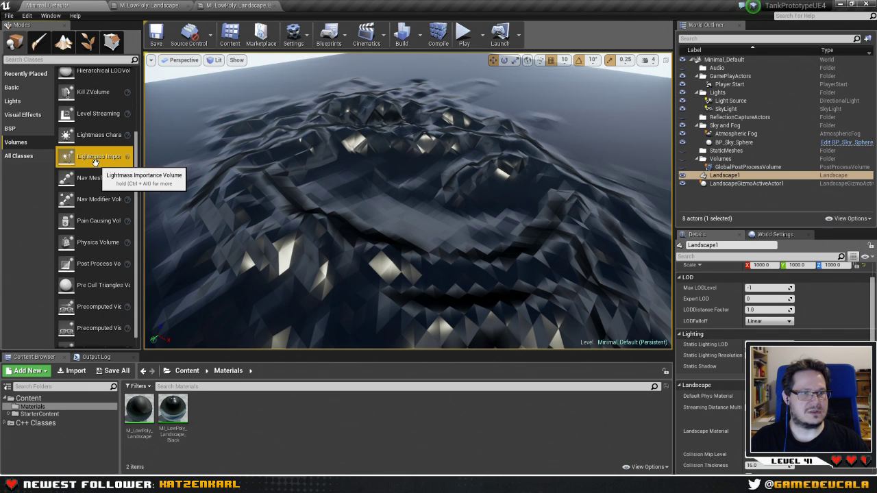
drag(95, 162, 236, 144)
click(863, 277)
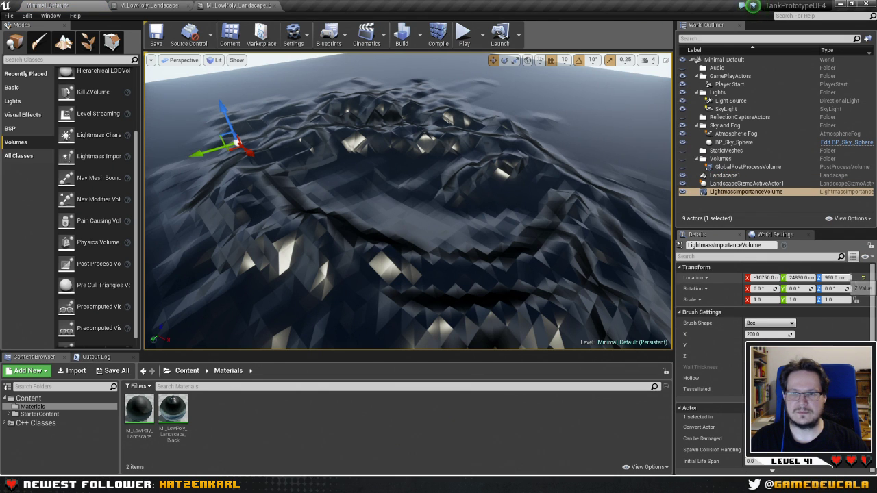
drag(539, 192, 538, 215)
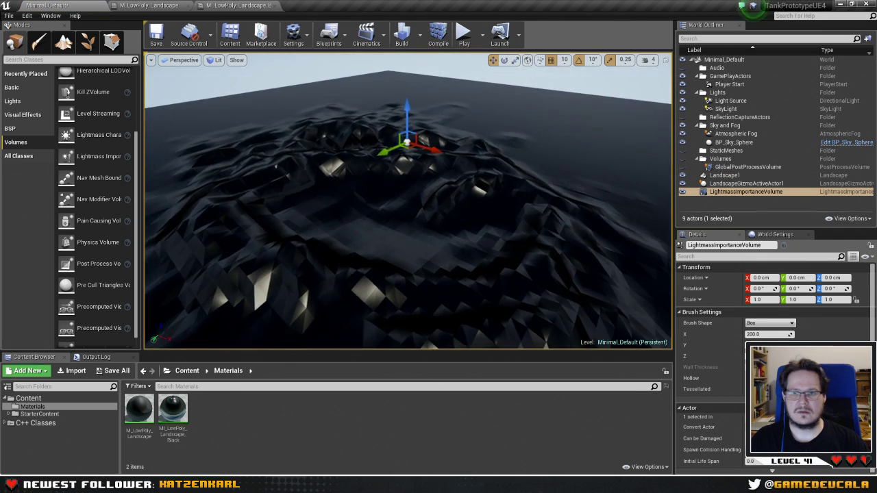
Set the X and Y scale of the LightmassImportanceVolume to 1000.
click(770, 299)
text(1000)
key(Tab)
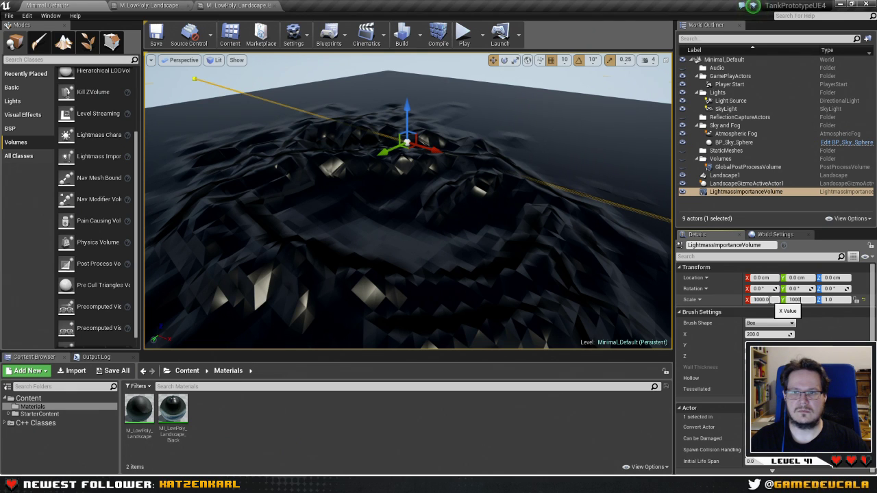
text(1000)
key(Tab)
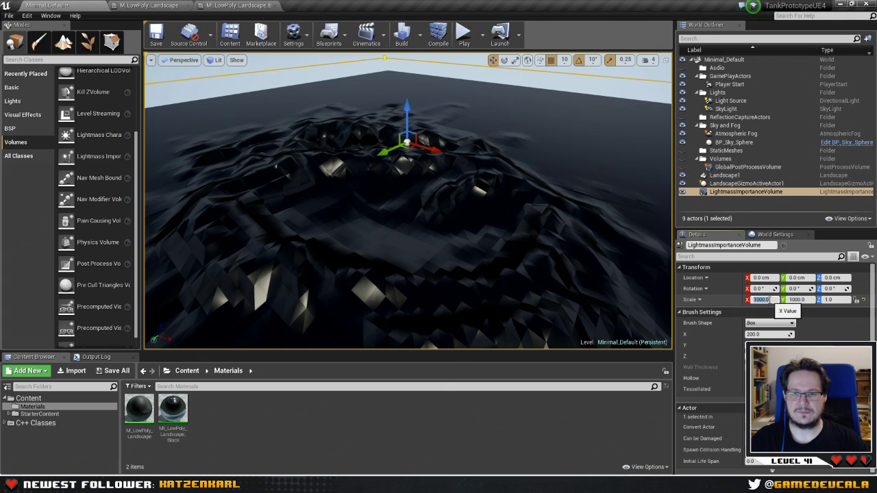
Set the importance volume's scale to 500 in X and Y and 200 in Z.
click(770, 300)
text(500)
key(Tab)
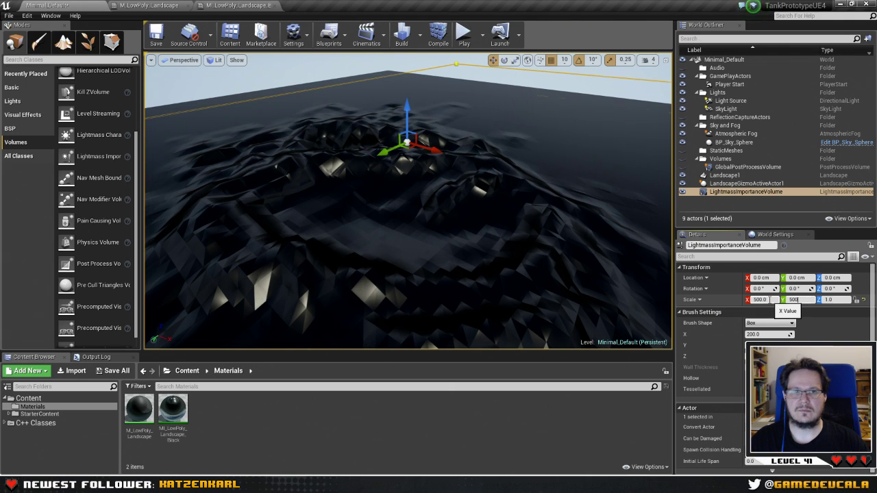
key(Tab)
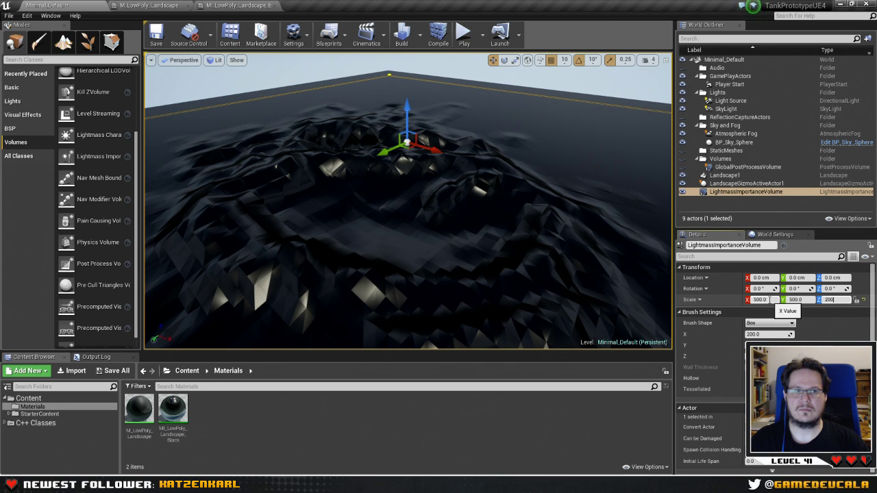
key(Return)
mouse_move(526, 215)
right_down()
mouse_move(522, 171)
mouse_move(609, 174)
mouse_move(603, 229)
mouse_move(610, 192)
mouse_move(606, 220)
mouse_move(580, 199)
mouse_move(639, 199)
mouse_move(529, 218)
right_up()
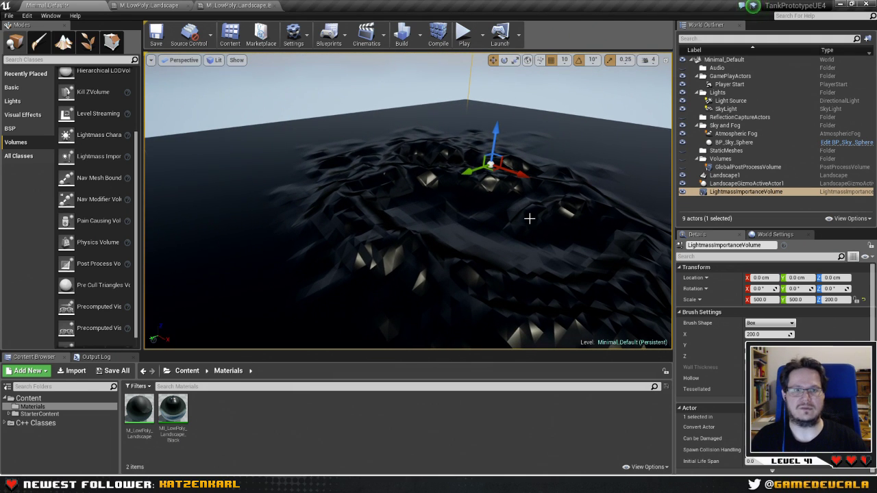
Set the importance volume's scale to 300 in X and Y and 100 in Z.
click(759, 300)
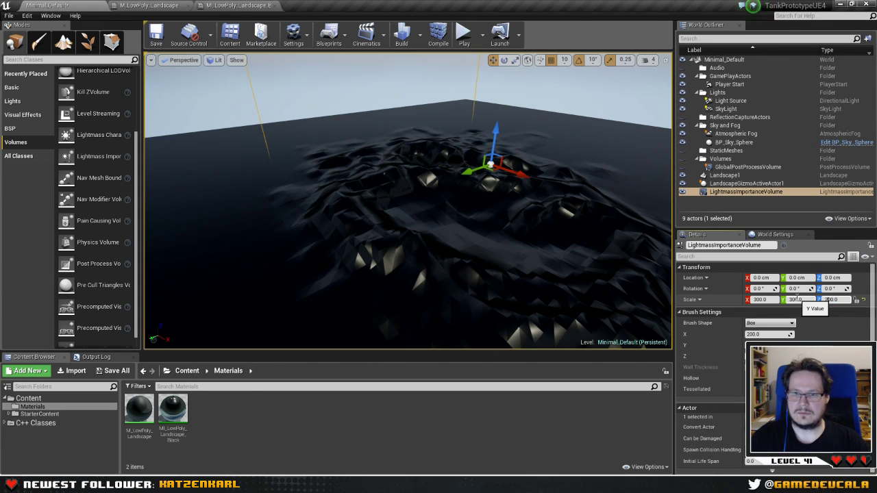
key(Return)
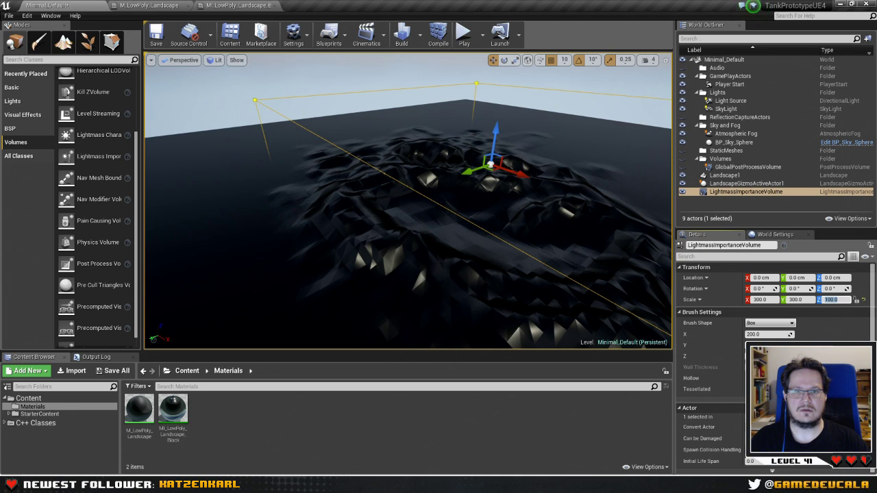
right_drag(582, 226, 649, 277)
Set the importance volume's X and Y scale to 400.
click(760, 299)
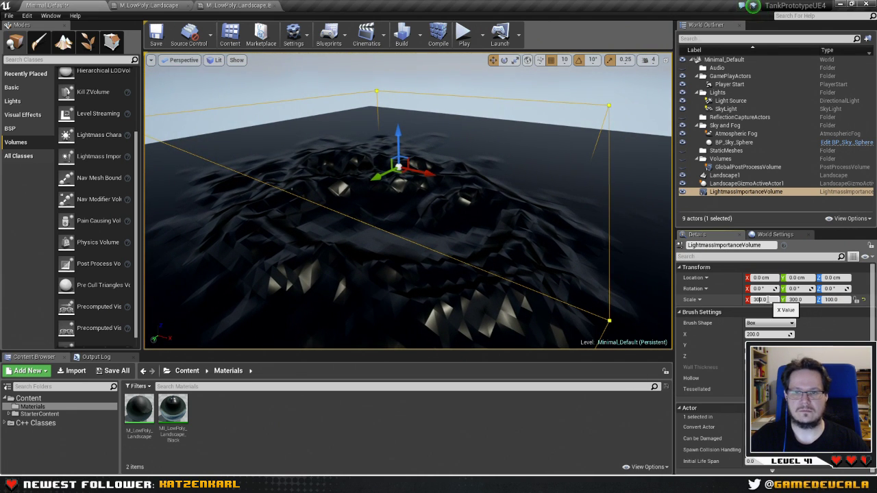
text(400.0)
key(Return)
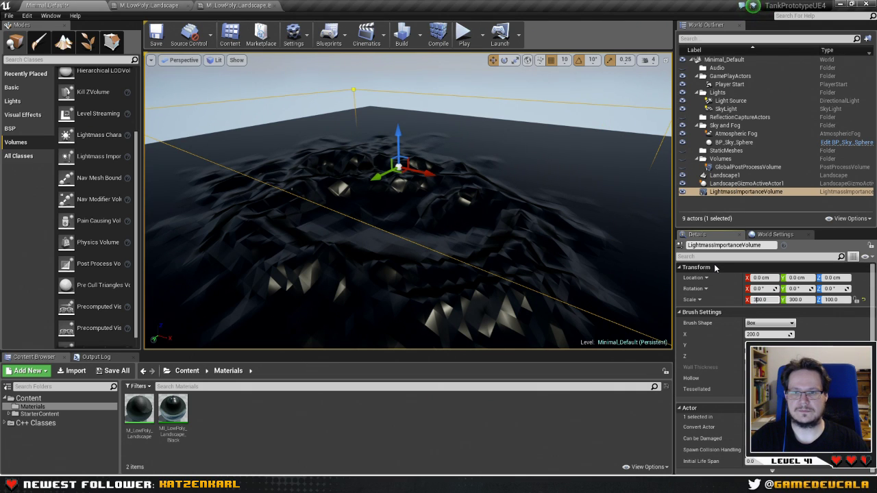
key(Tab)
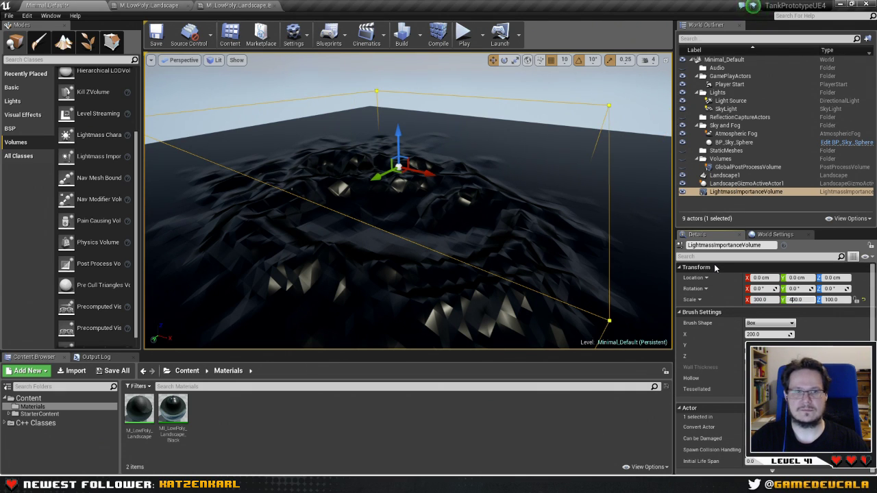
click(760, 299)
text(400)
key(Return)
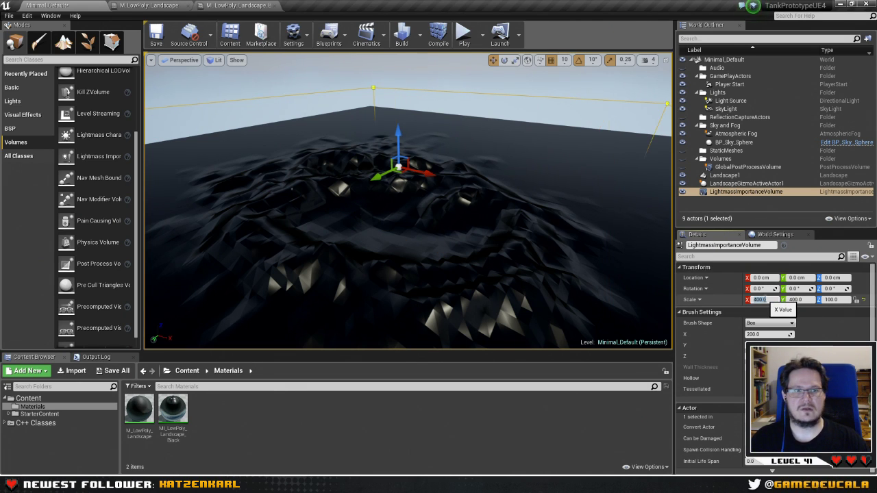
Examine how the importance volume's bounds enclose the sculpted terrain, and check its Z location and Z scale.
right_drag(580, 209, 499, 193)
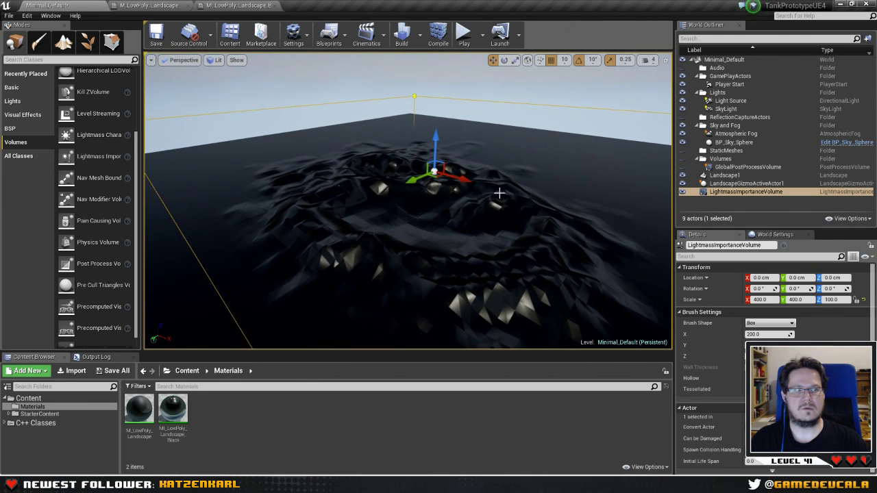
right_drag(387, 124, 438, 128)
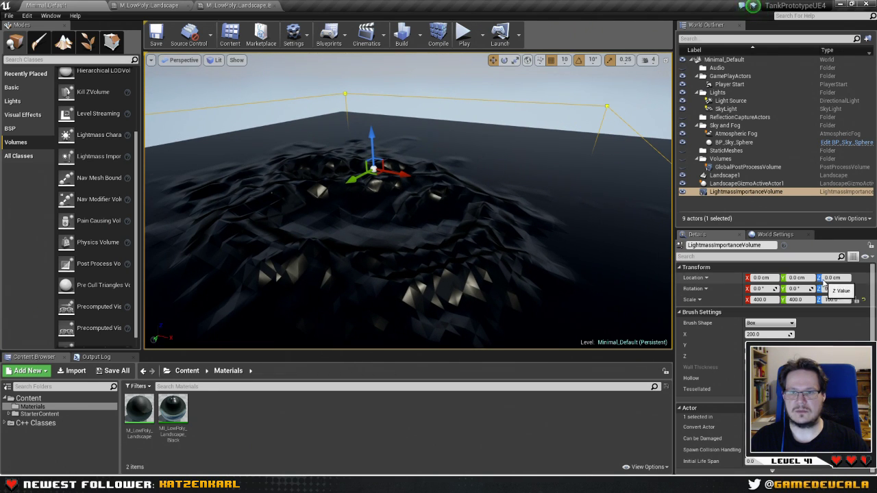
click(830, 278)
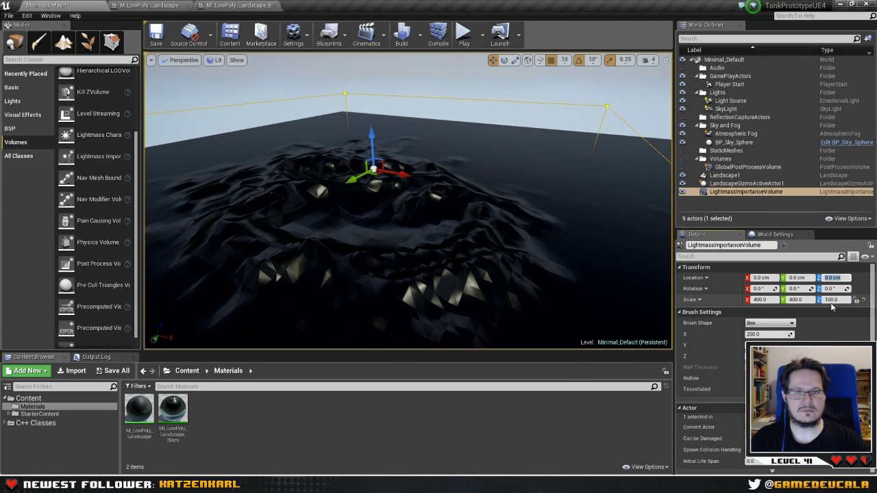
right_drag(548, 274, 365, 145)
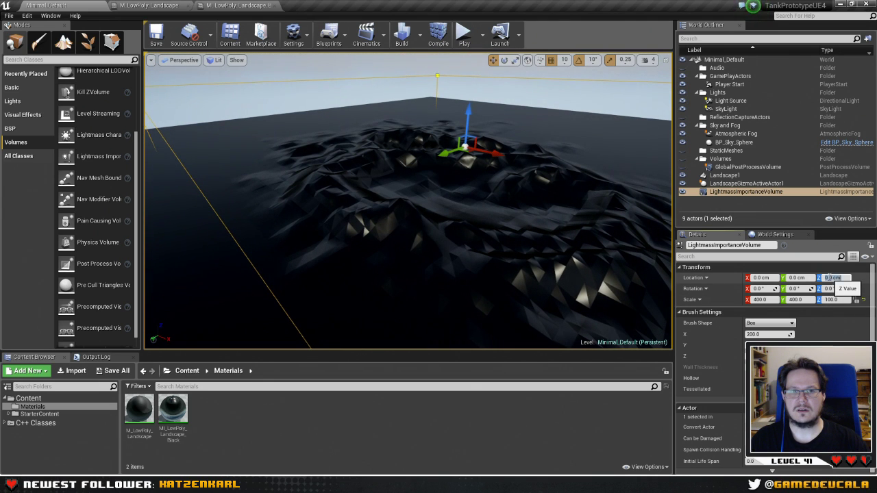
click(830, 278)
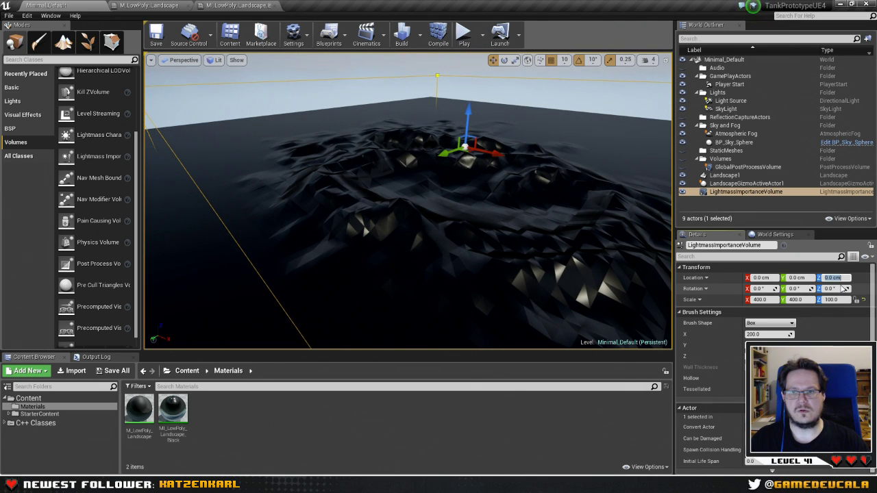
click(841, 299)
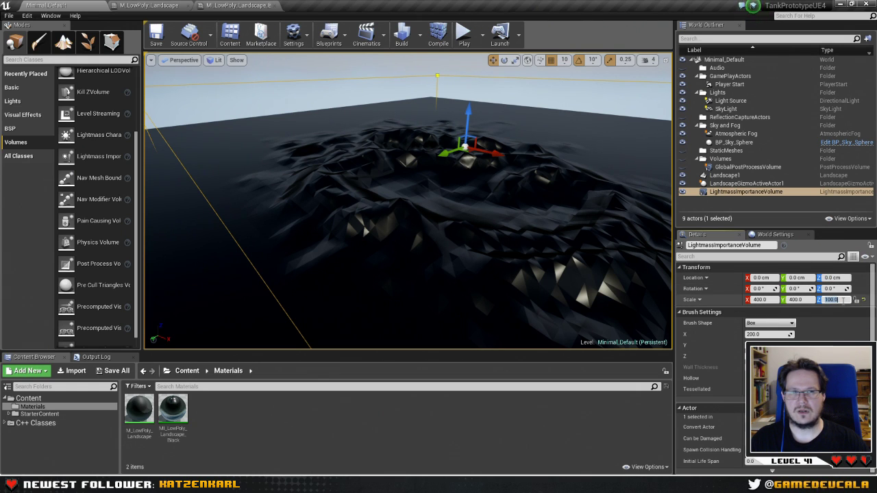
right_drag(547, 202, 369, 179)
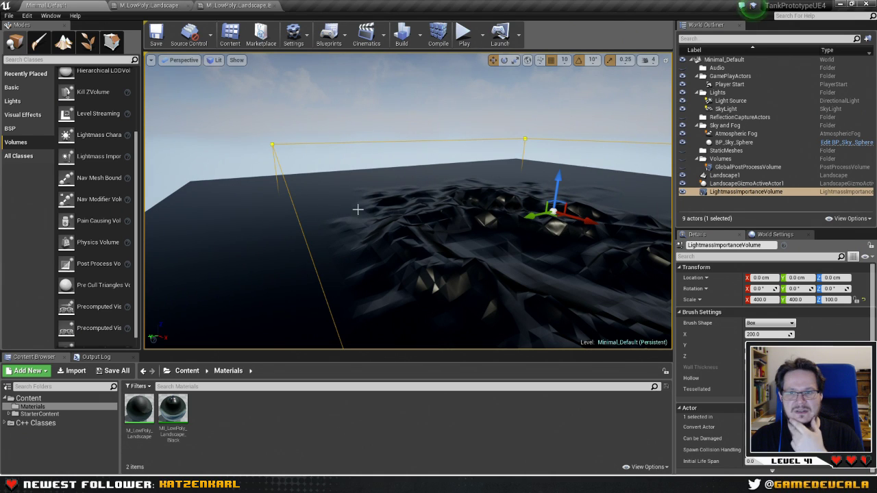
click(832, 278)
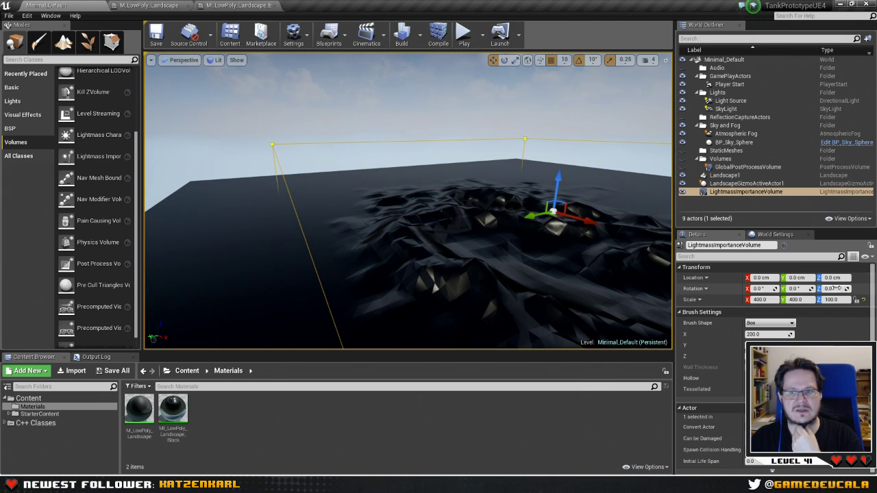
click(833, 299)
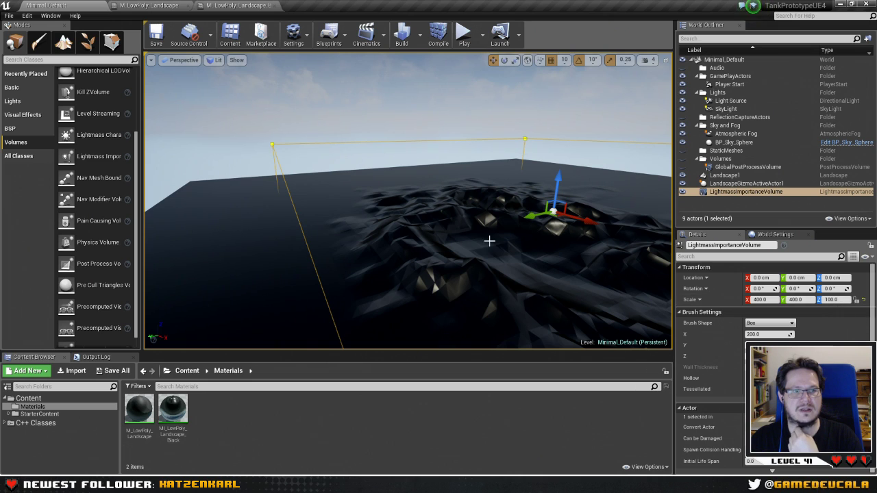
right_drag(492, 240, 493, 240)
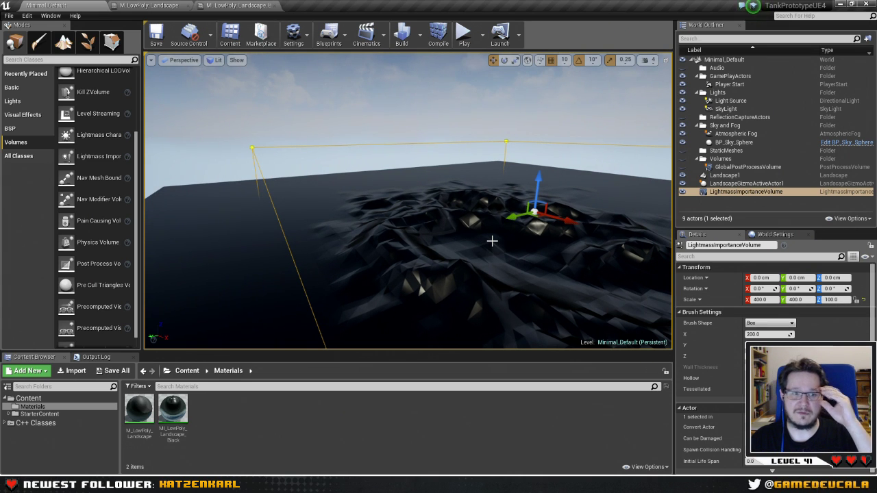
right_drag(491, 240, 421, 129)
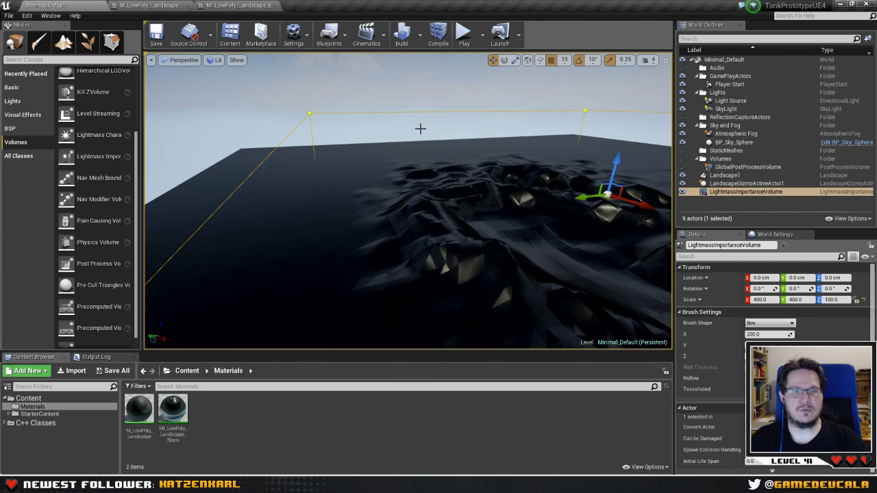
Build the lighting for the level with the resized importance volume.
click(420, 34)
click(446, 61)
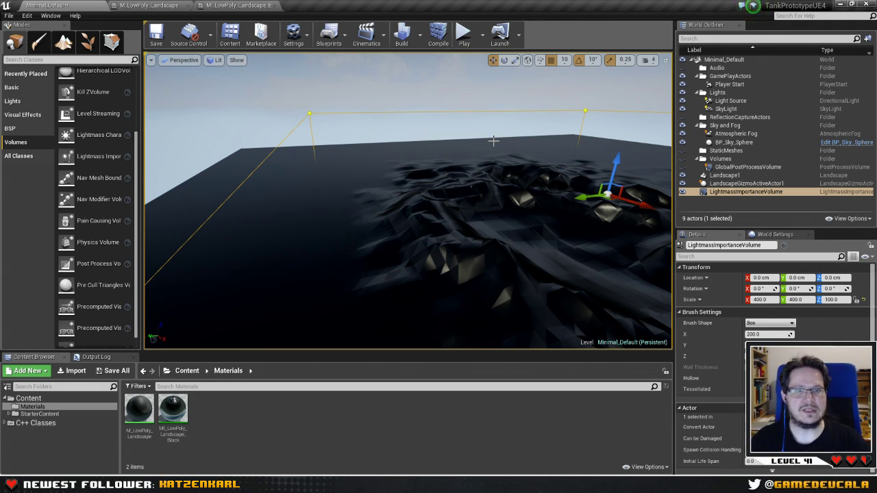
Play the level in the editor, fly over the black low-poly terrain to inspect its lighting and reflections, and stop the session.
click(463, 32)
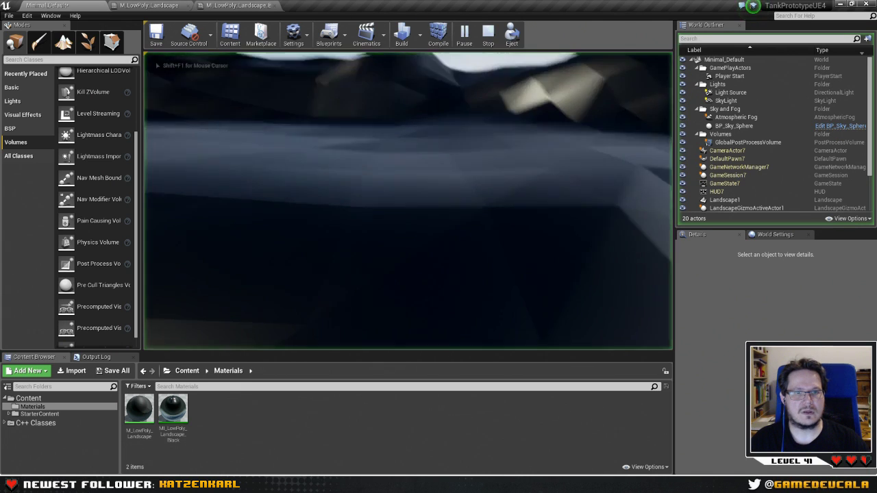
key(w)
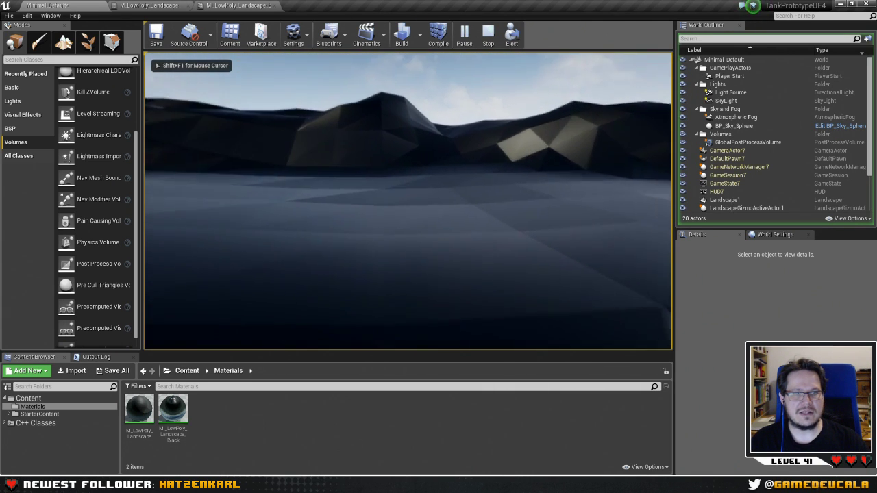
key(w)
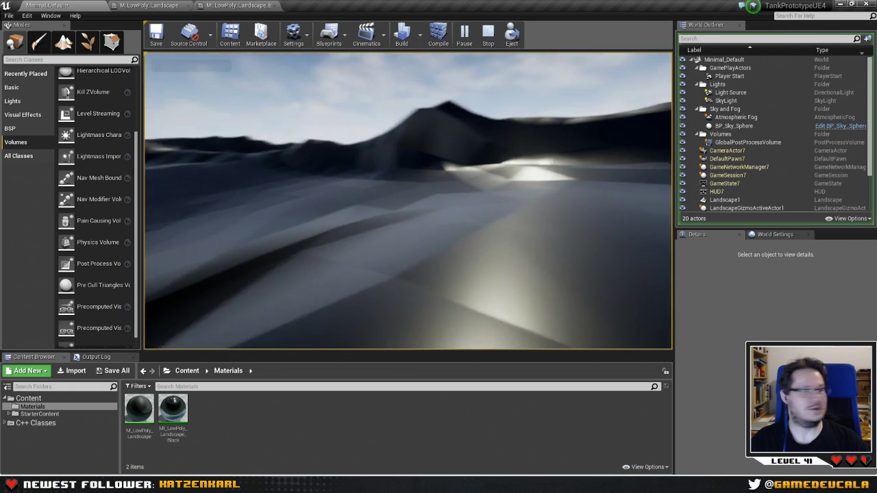
key(w)
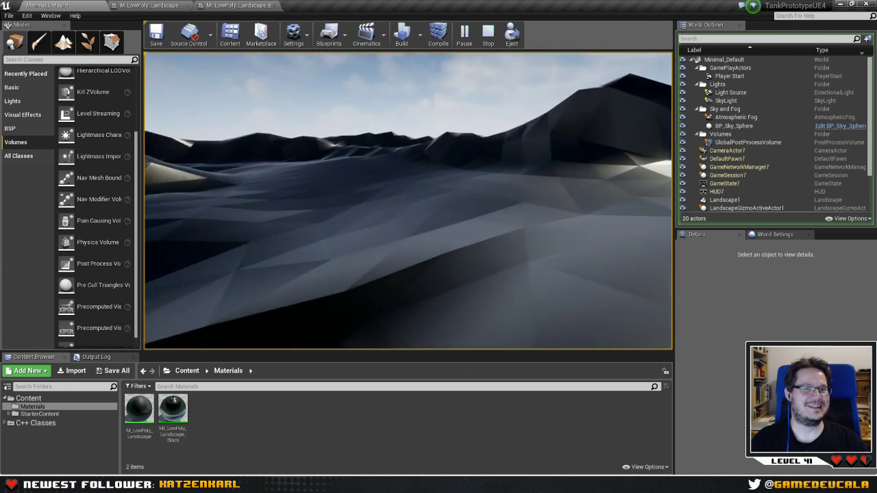
key(w)
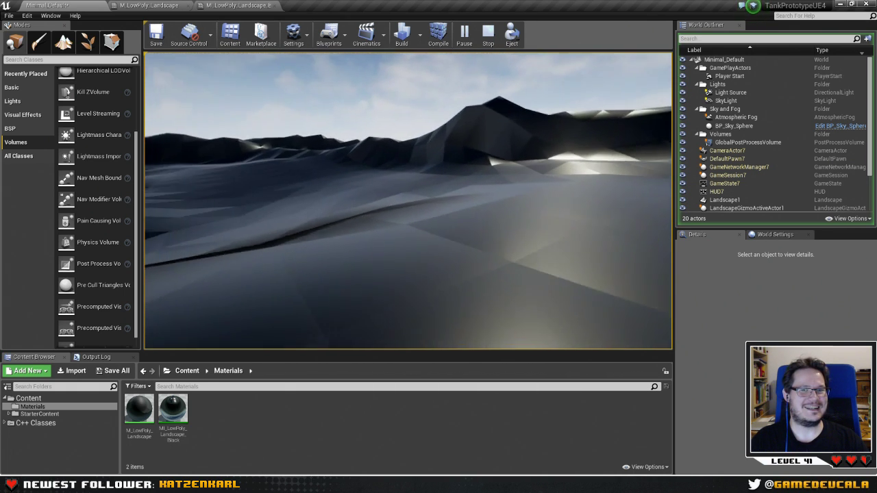
key(w)
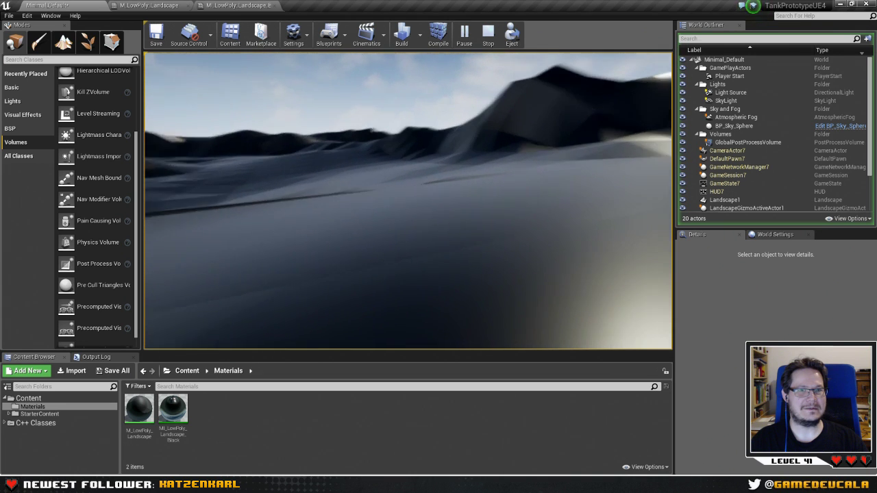
key(w)
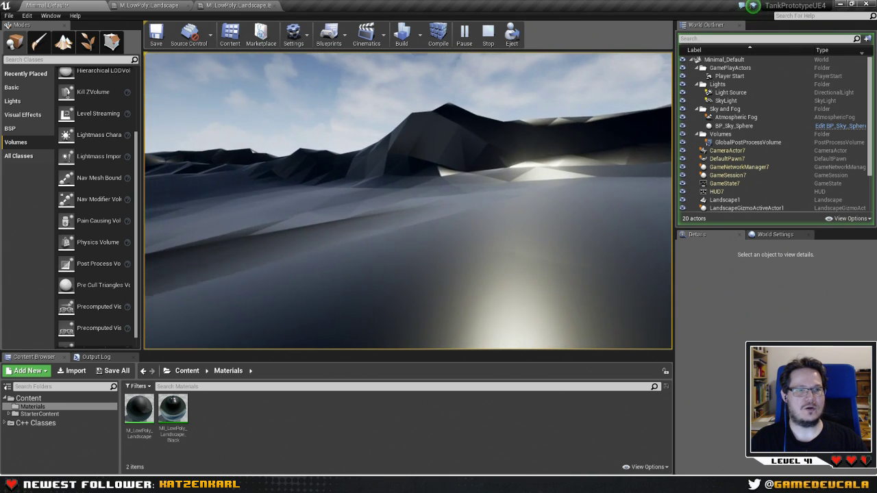
key(w)
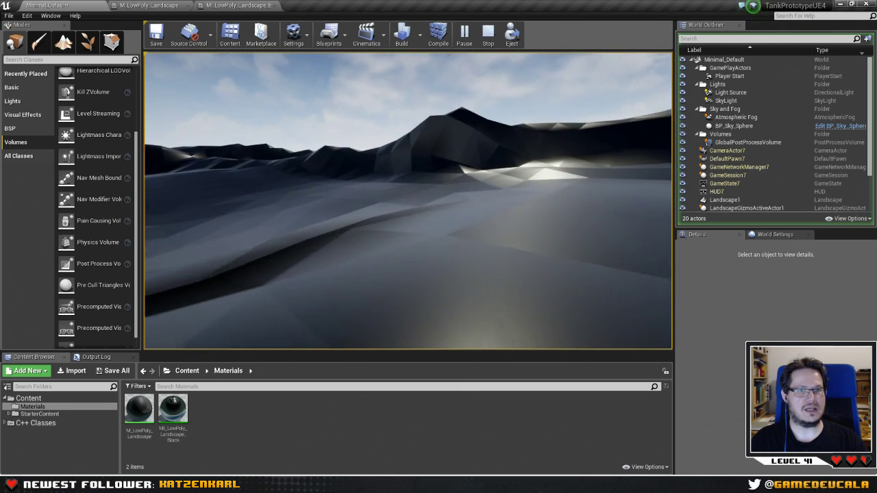
key(w)
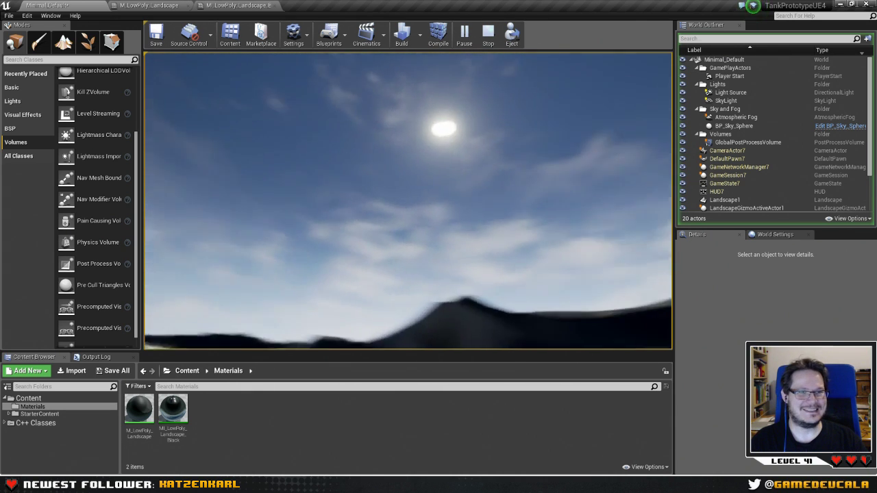
key(w)
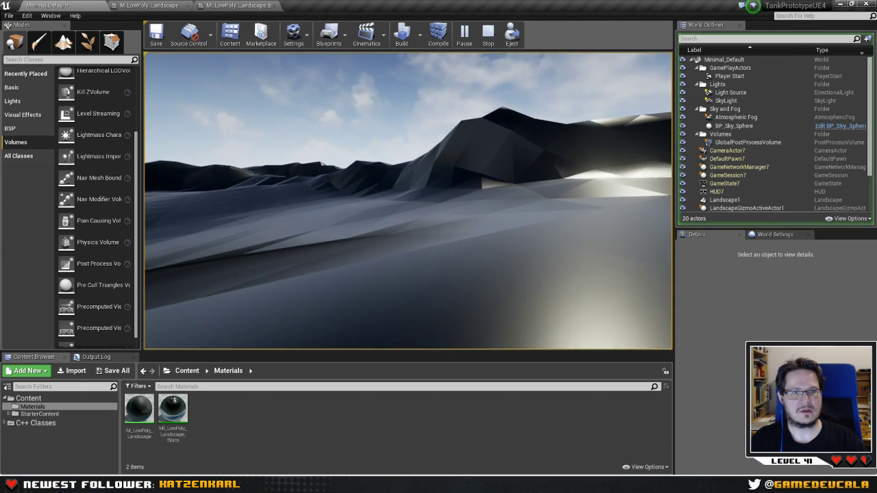
key(Escape)
right_drag(366, 169, 372, 179)
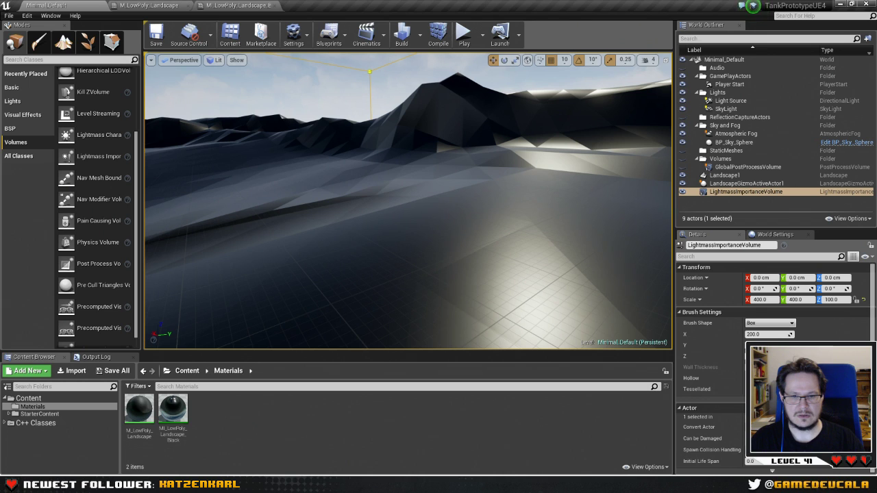
Switch to SourceTree and commit both unstaged landscape material assets with a message starting "basic lowpoly landscape - black".
key(alt+Tab)
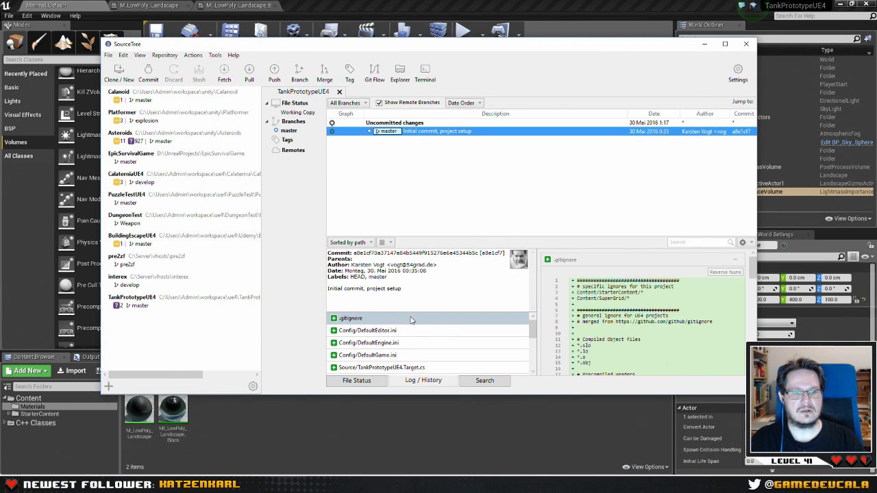
scroll(411, 320, down, 3)
scroll(450, 334, up, 5)
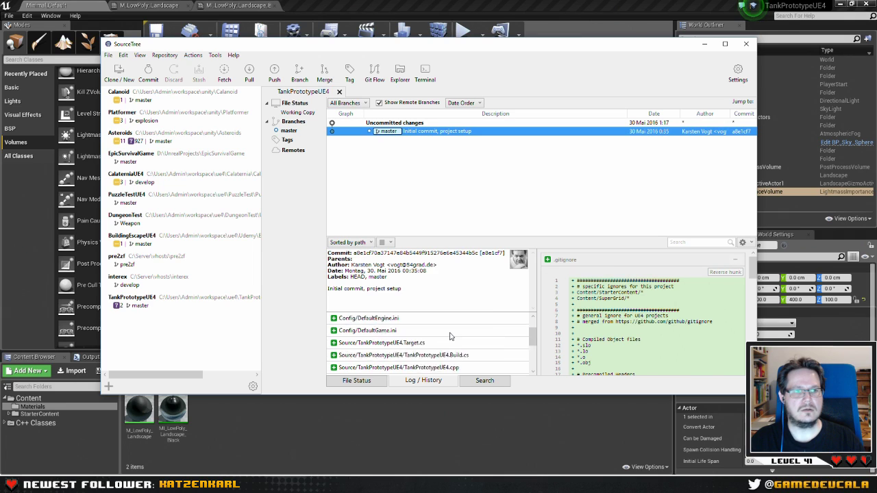
click(296, 112)
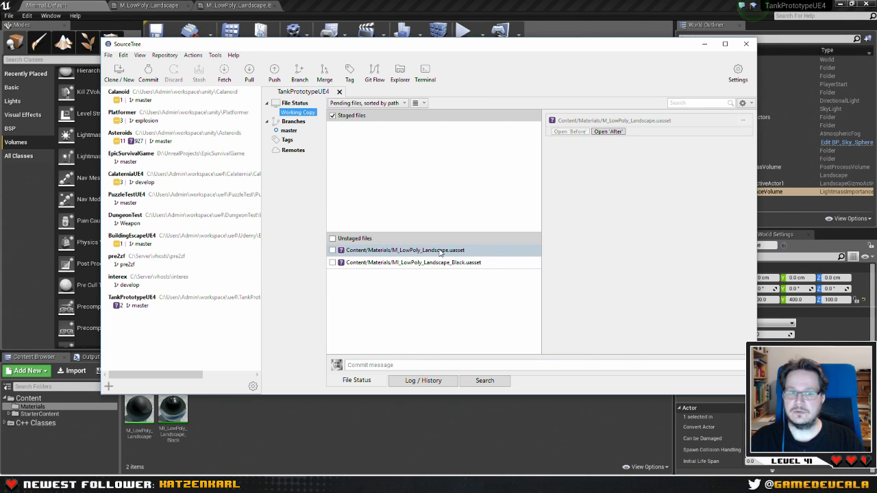
click(332, 238)
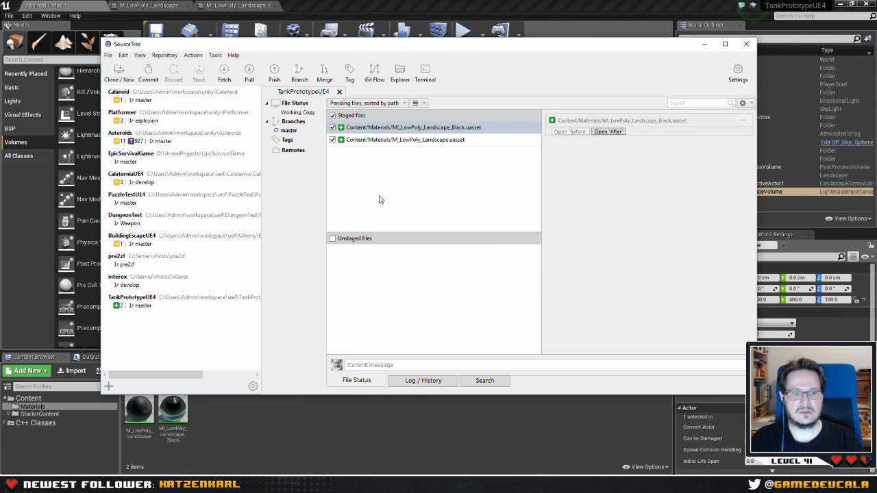
click(363, 365)
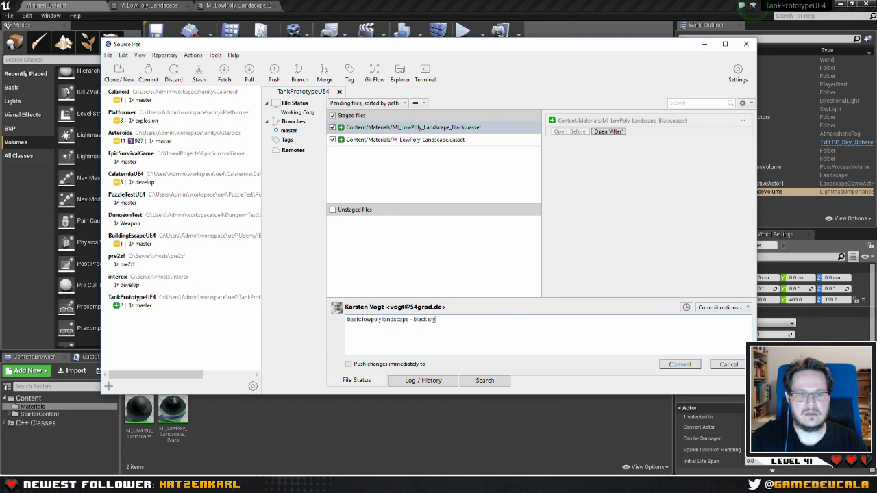
click(680, 363)
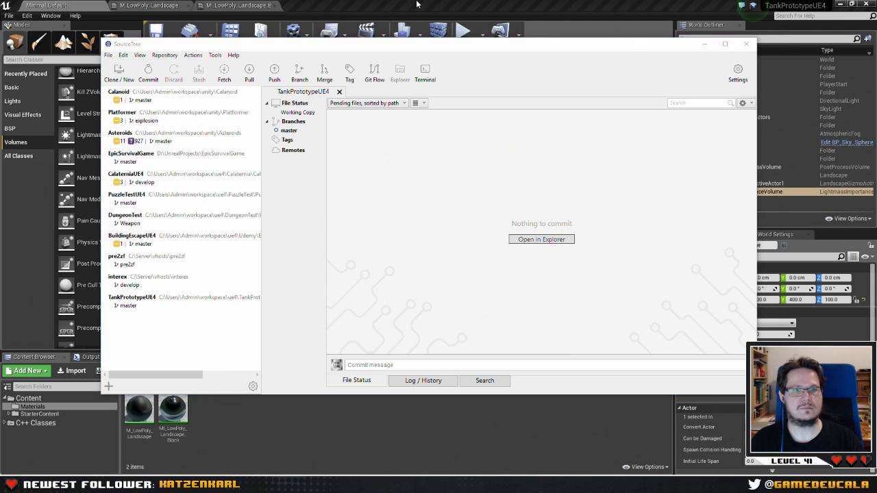
Switch back to the Unreal Editor and close the LowPolyWorld project's editor window.
click(416, 5)
right_drag(337, 140, 520, 176)
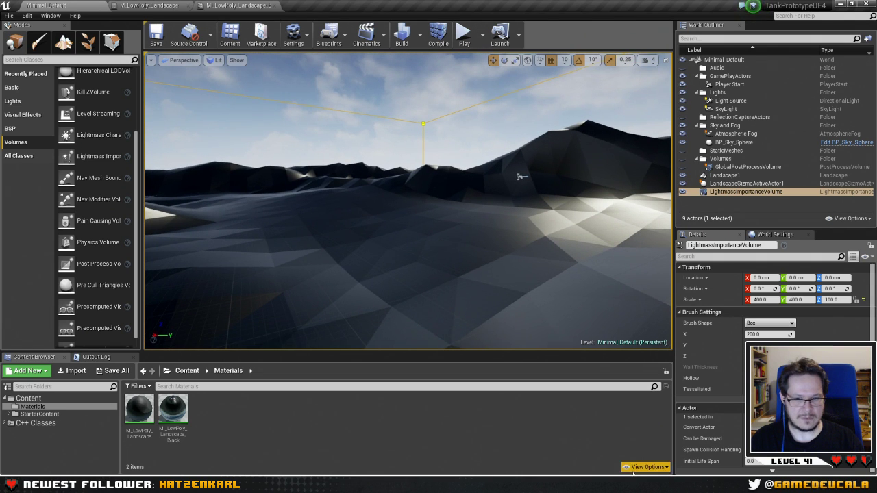
click(637, 486)
mouse_move(719, 418)
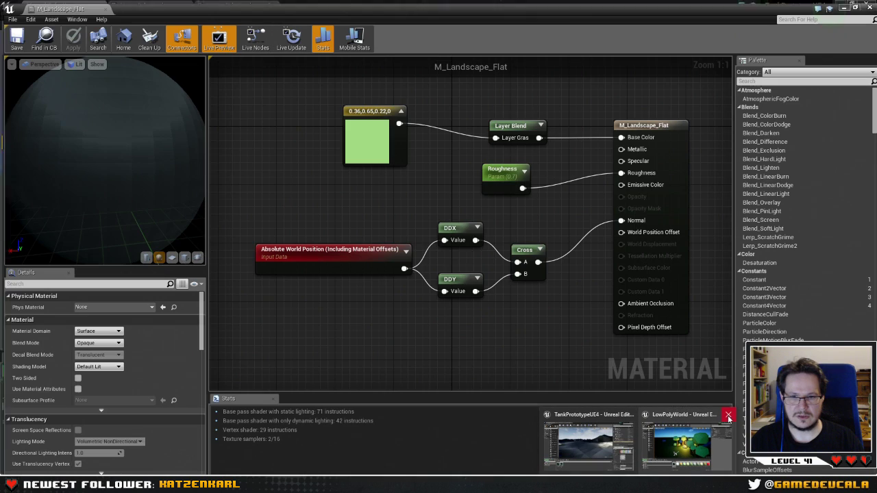
click(728, 416)
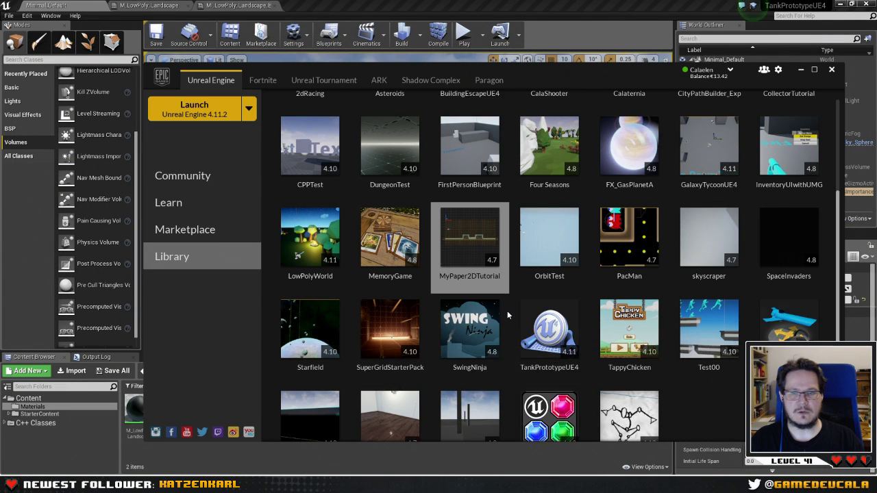
Open the Starfield project from the Epic Games Launcher library.
scroll(507, 310, down, 3)
scroll(507, 313, up, 1)
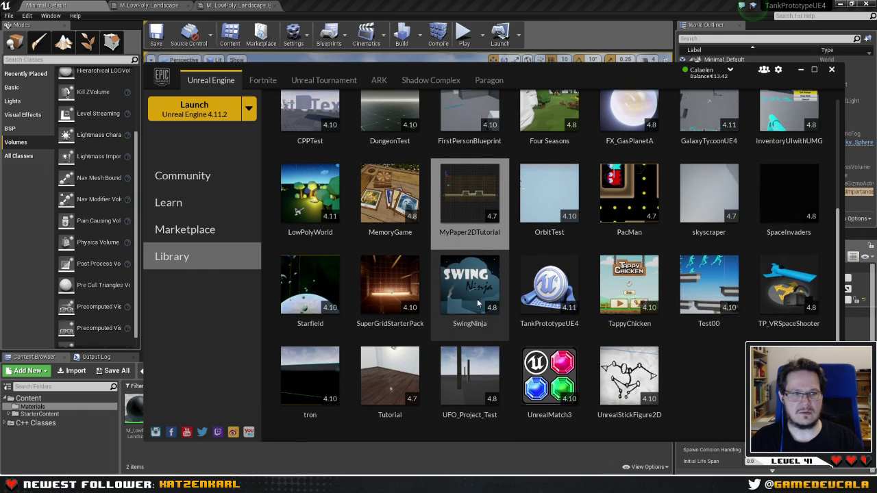
double_click(310, 284)
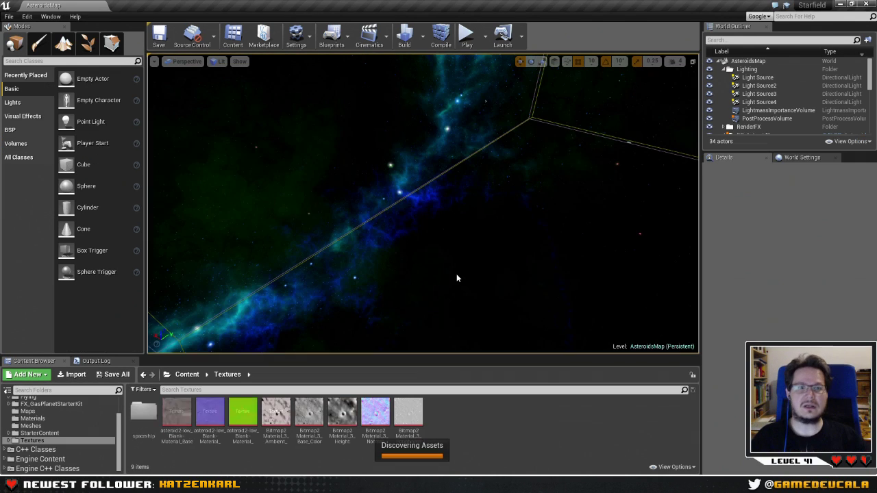
Look through Starfield's Materials and BluePrints folders and select the BP_Skybox blueprint.
right_drag(420, 247, 493, 236)
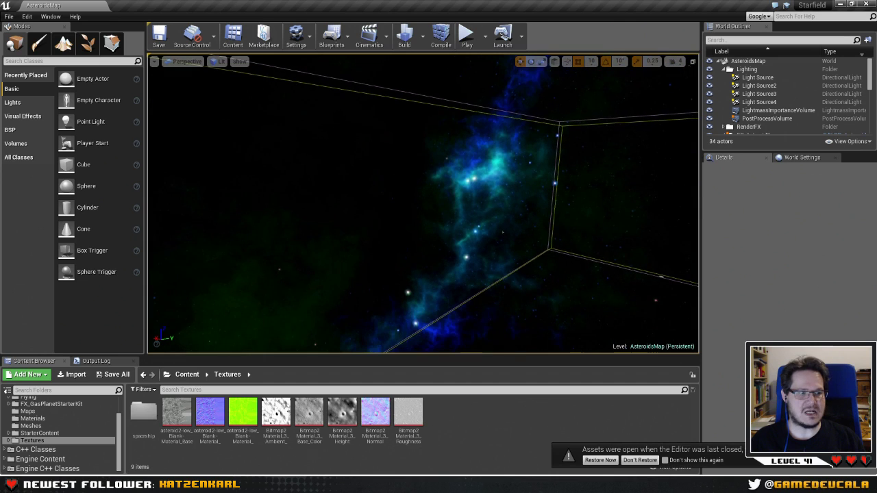
click(33, 419)
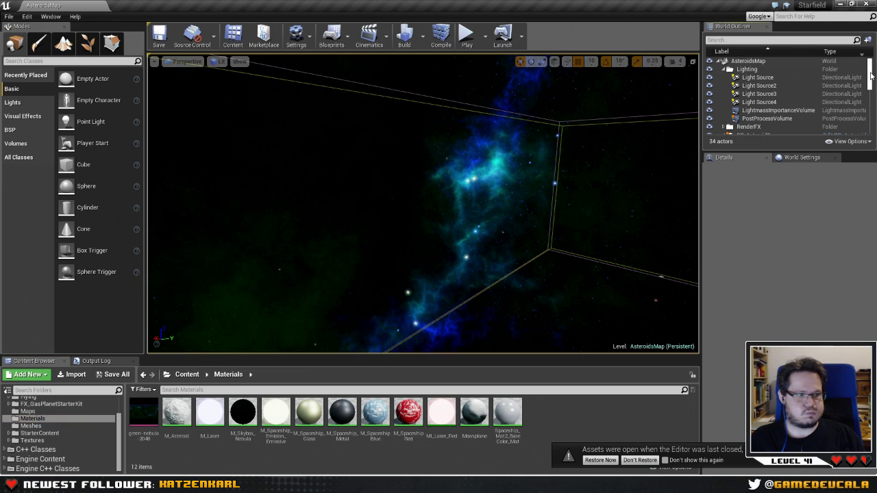
scroll(120, 411, up, 2)
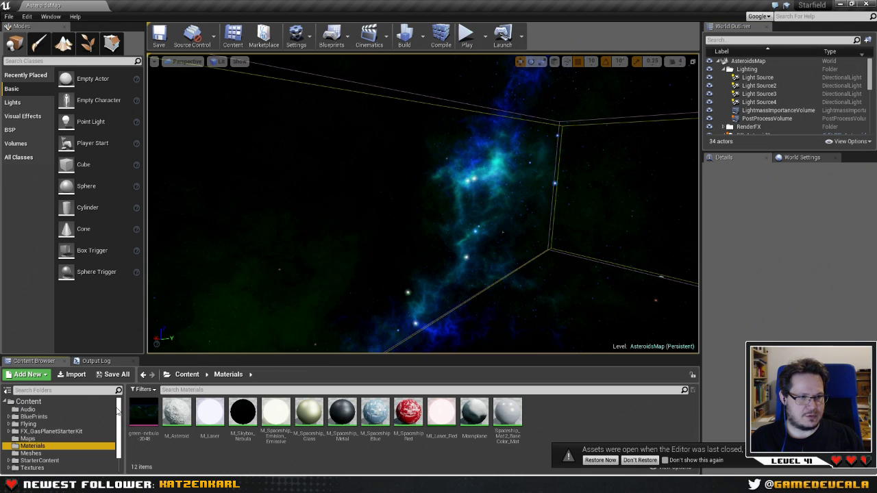
click(33, 416)
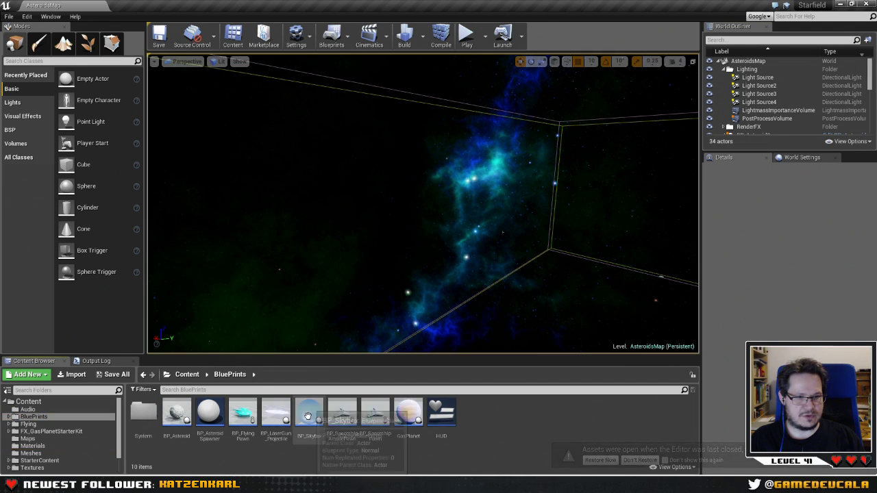
click(309, 416)
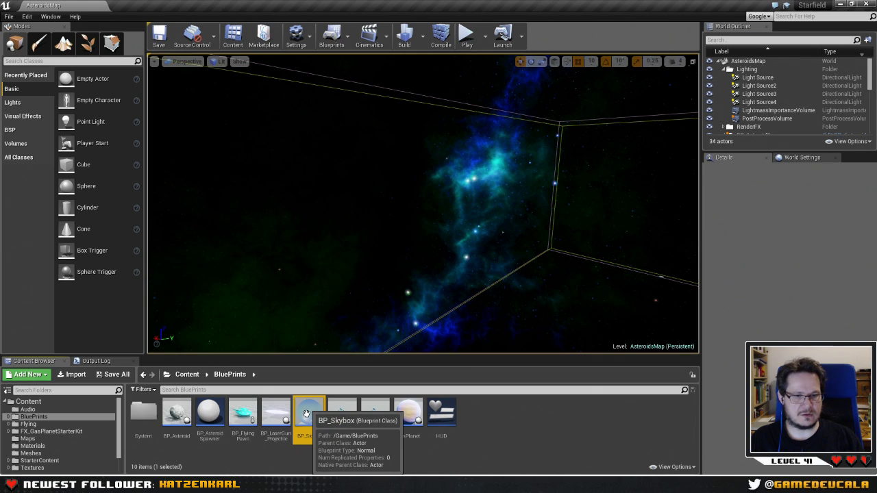
Start migrating the BP_Skybox blueprint and accept the asset report with its nebula material and texture.
right_click(308, 416)
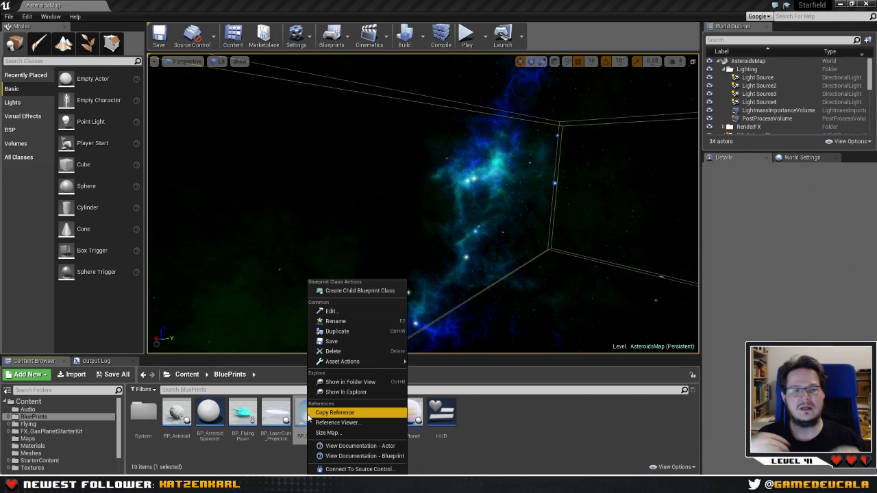
click(291, 451)
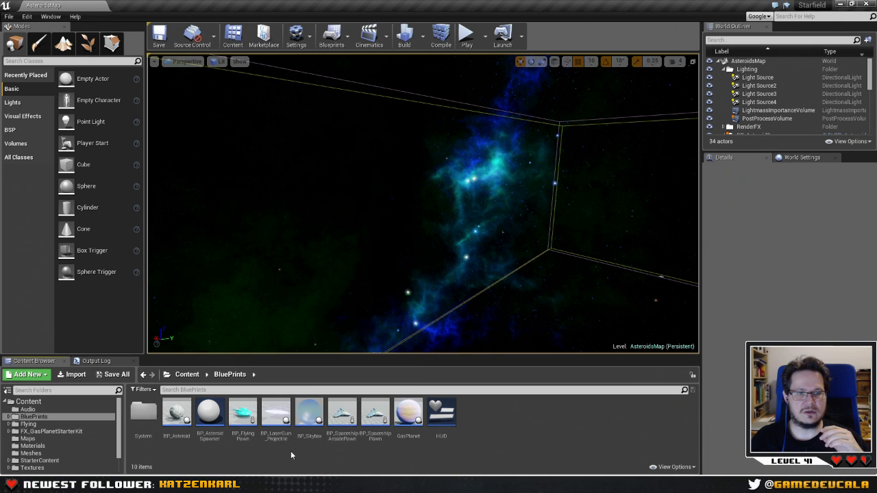
right_click(307, 430)
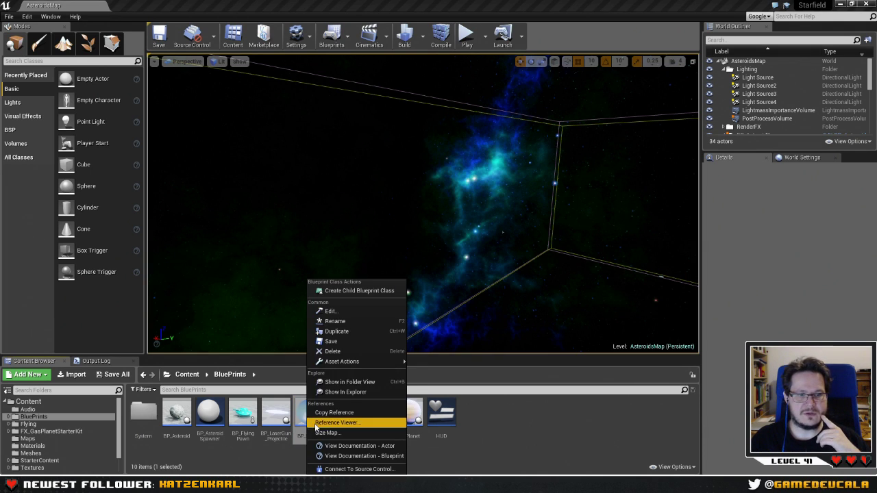
mouse_move(341, 363)
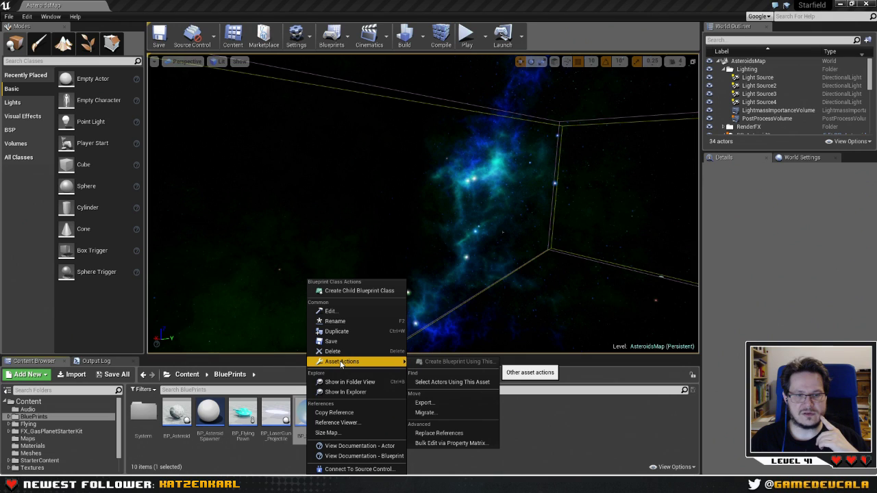
click(428, 413)
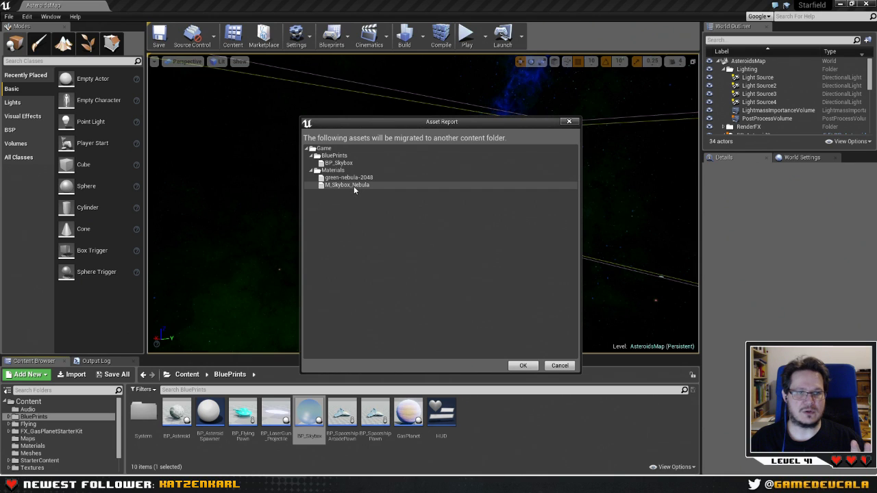
click(520, 366)
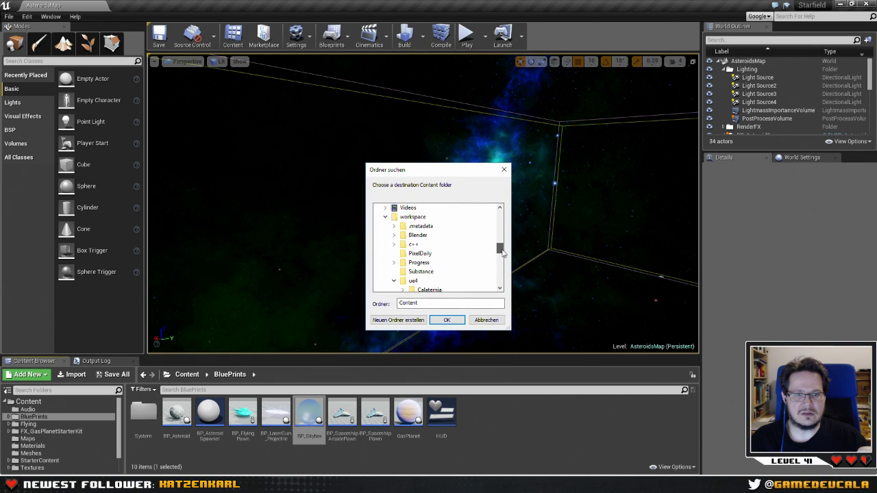
Choose the Content folder of TankPrototypeUE4, inside workspace/ue4/TankPrototype, as the destination and run the migration.
mouse_move(501, 252)
mouse_down()
mouse_move(499, 281)
mouse_move(498, 260)
mouse_up()
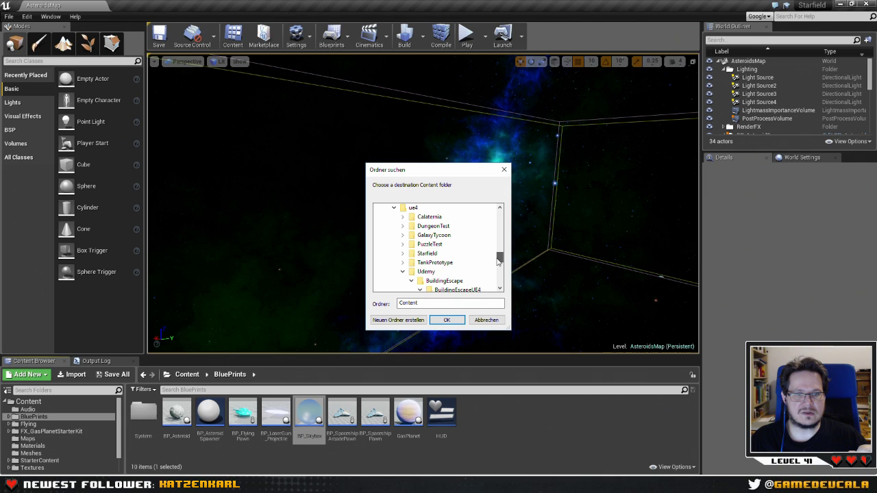
click(402, 263)
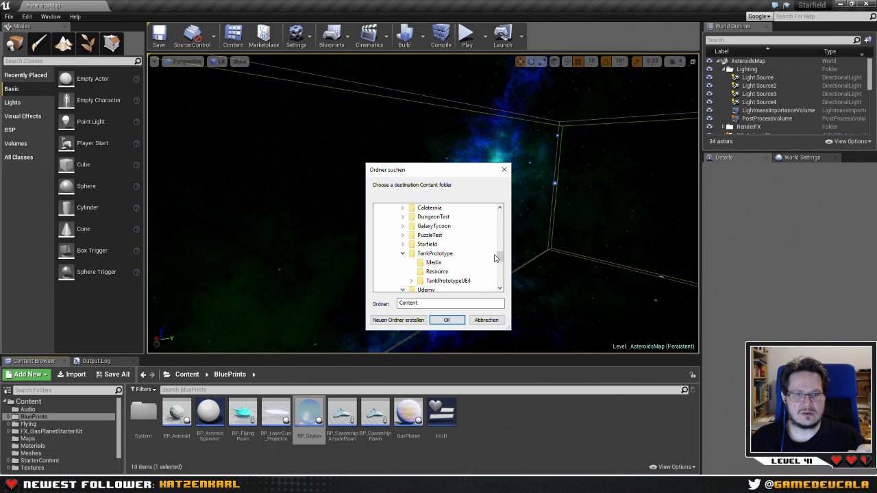
mouse_move(496, 257)
mouse_down()
mouse_move(500, 271)
mouse_move(500, 259)
mouse_up()
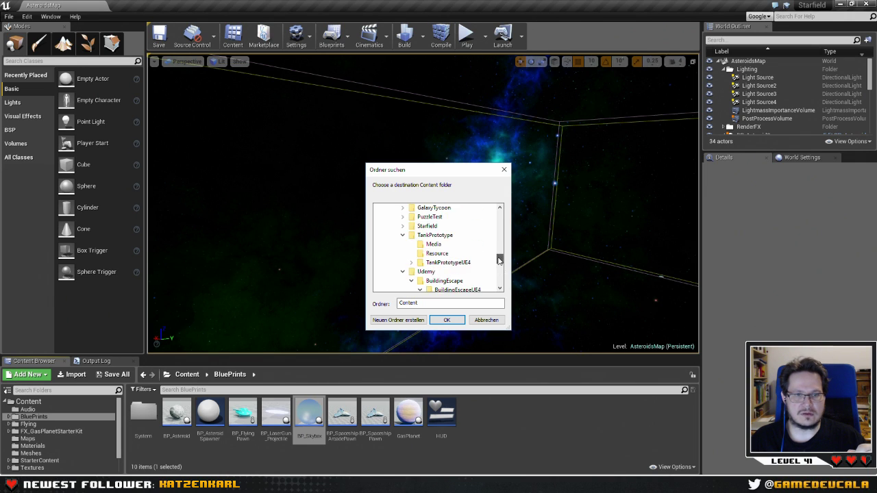
click(411, 262)
double_click(445, 262)
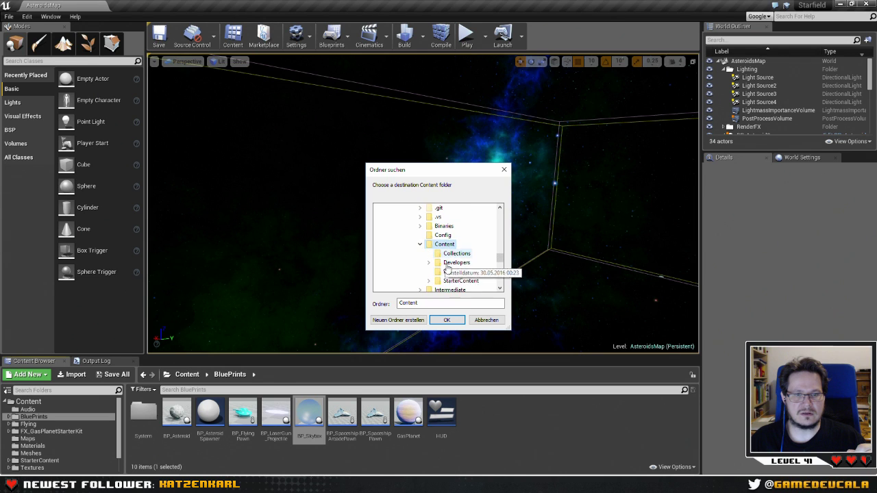
click(449, 321)
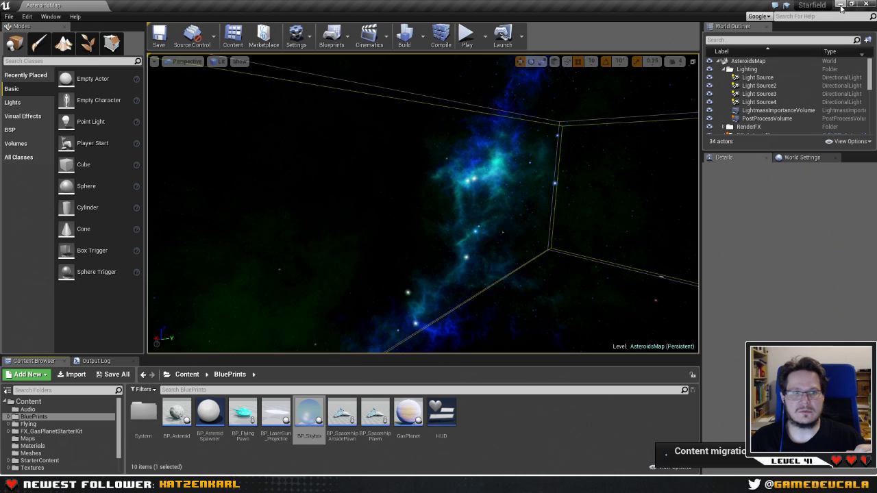
Switch to the TankPrototypeUE4 editor and check its Materials and BluePrints folders for the migrated skybox assets.
click(839, 5)
click(625, 6)
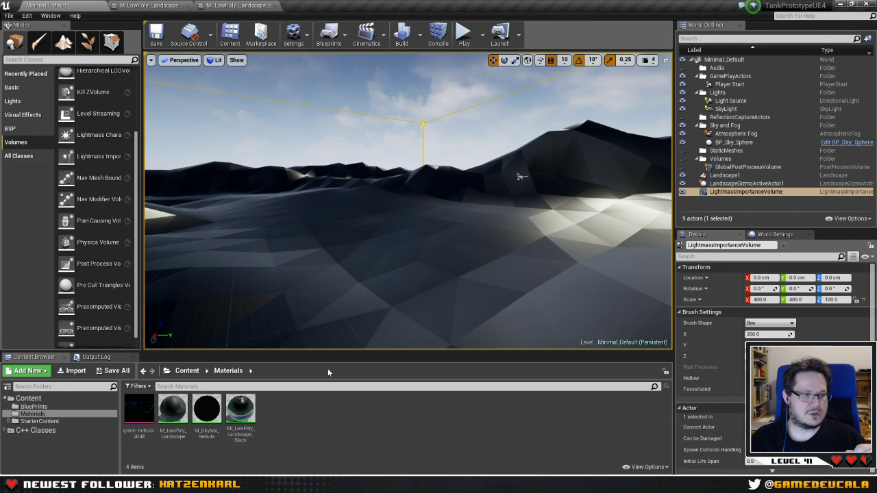
click(31, 398)
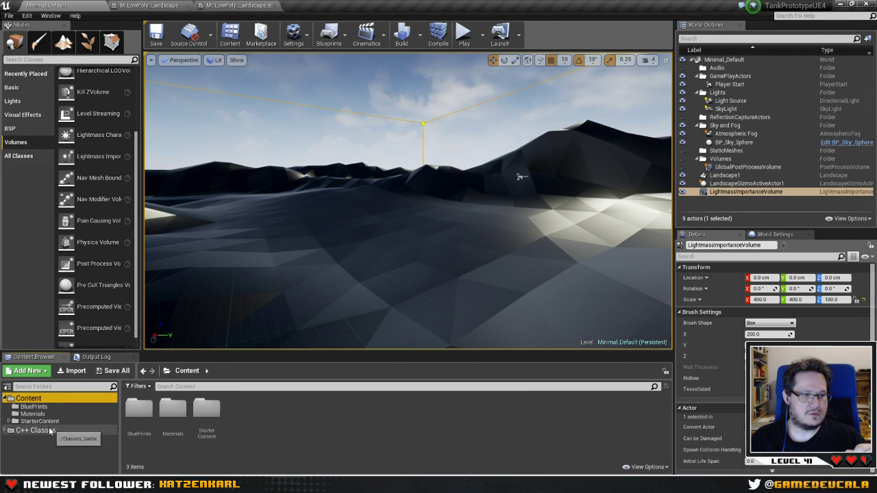
click(32, 414)
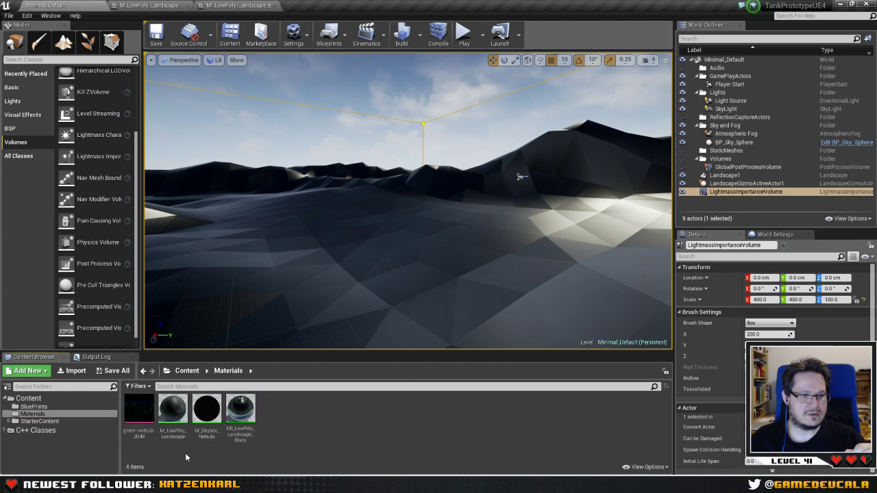
click(34, 407)
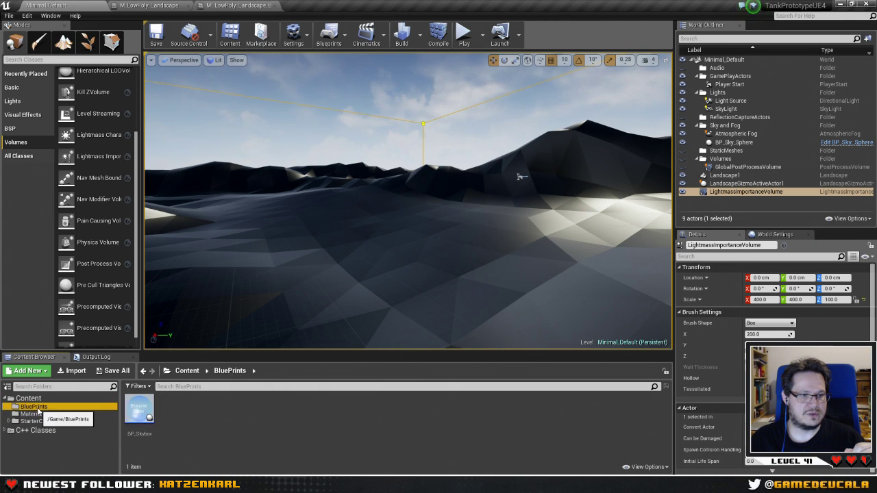
Open the migrated BP_Skybox blueprint, inspect its construction script and event graph, and close it.
double_click(140, 415)
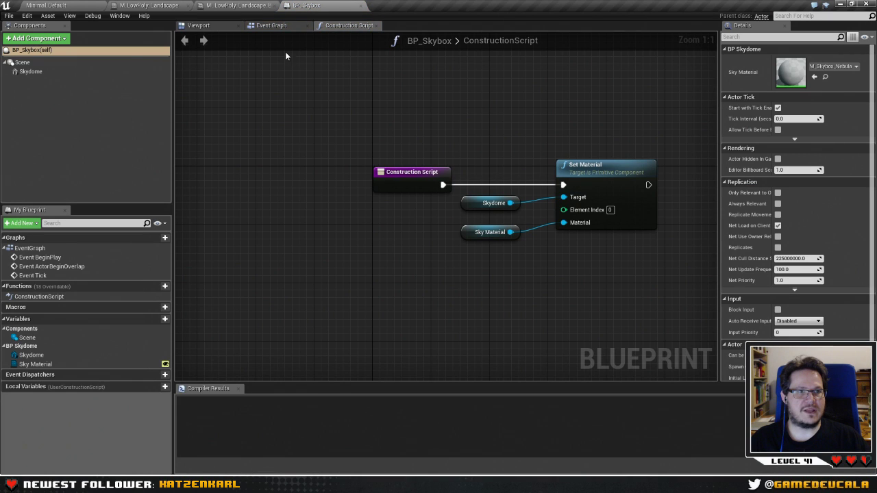
click(286, 27)
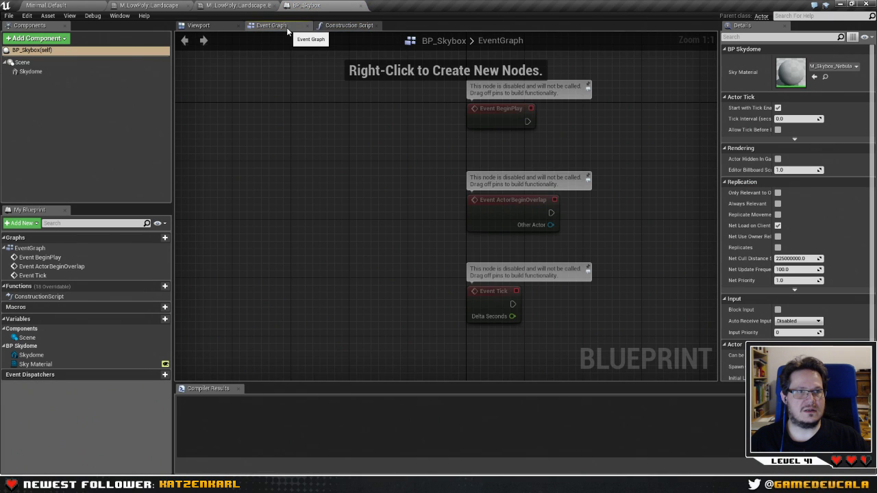
click(361, 5)
click(53, 7)
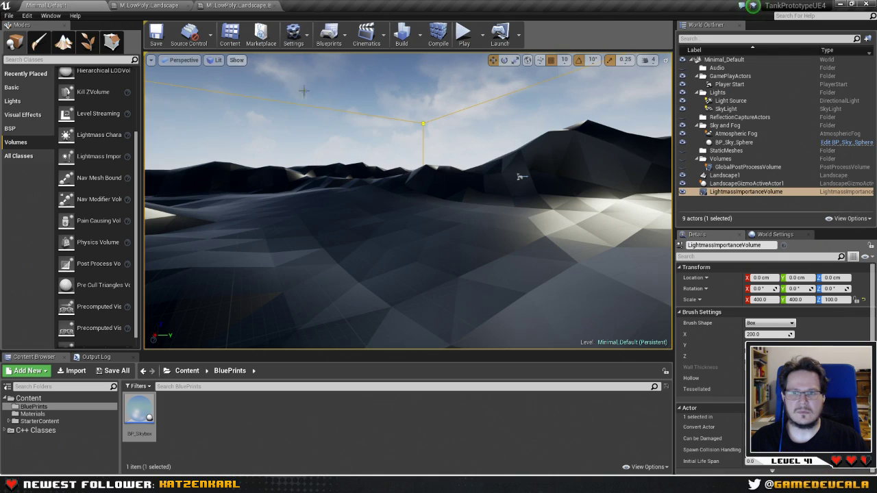
Delete the BP_Sky_Sphere actor from the Minimal_Default level.
click(740, 135)
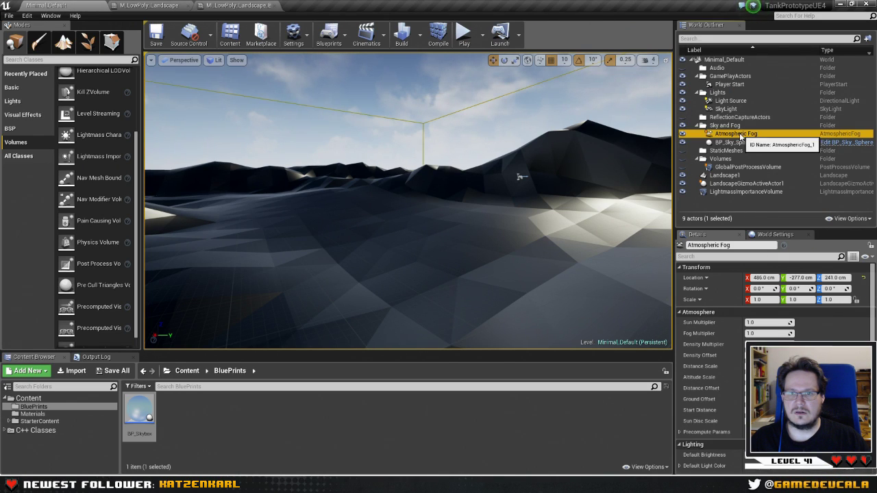
click(738, 142)
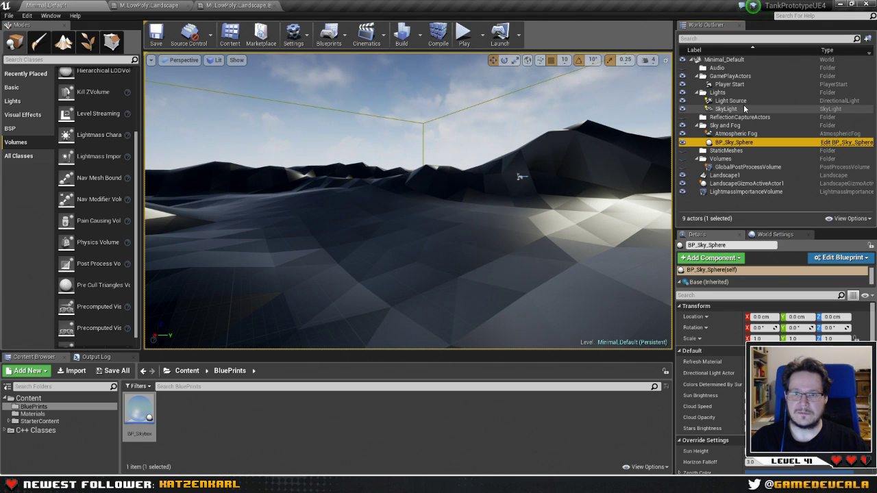
click(739, 134)
click(744, 143)
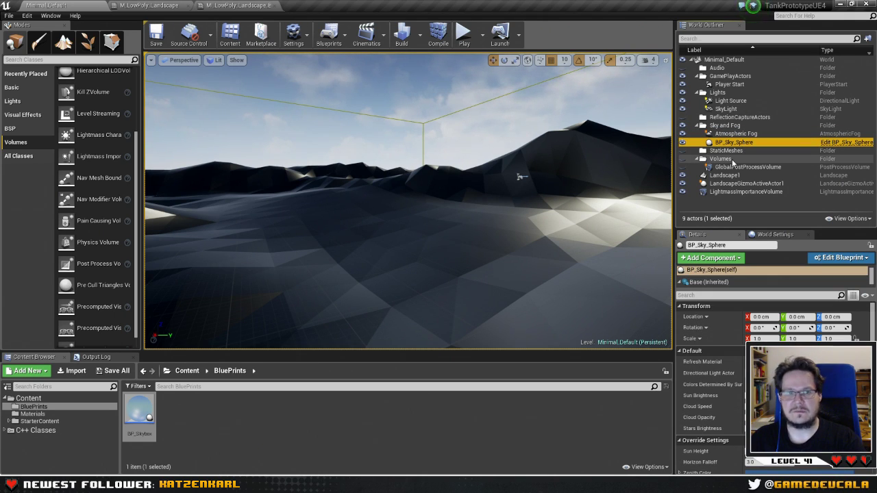
key(Delete)
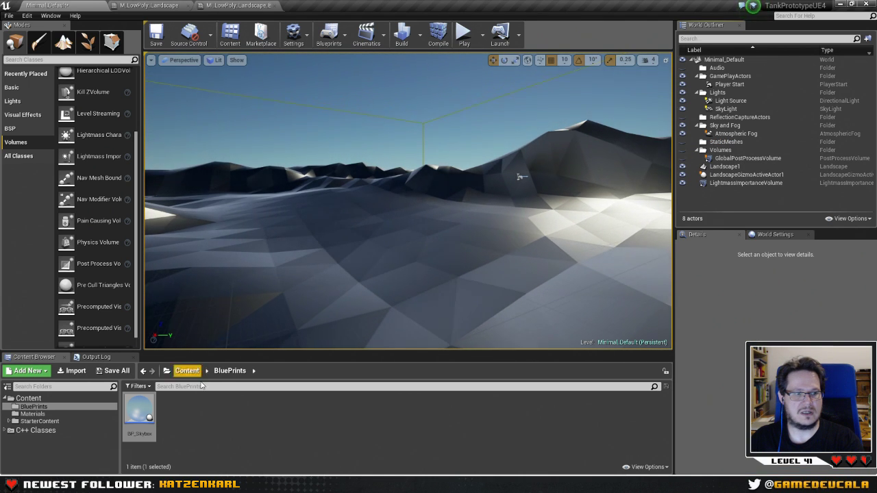
Place the BP_Skybox blueprint in the level on the landscape.
click(210, 422)
drag(136, 416, 431, 278)
drag(424, 241, 424, 241)
right_drag(424, 241, 441, 246)
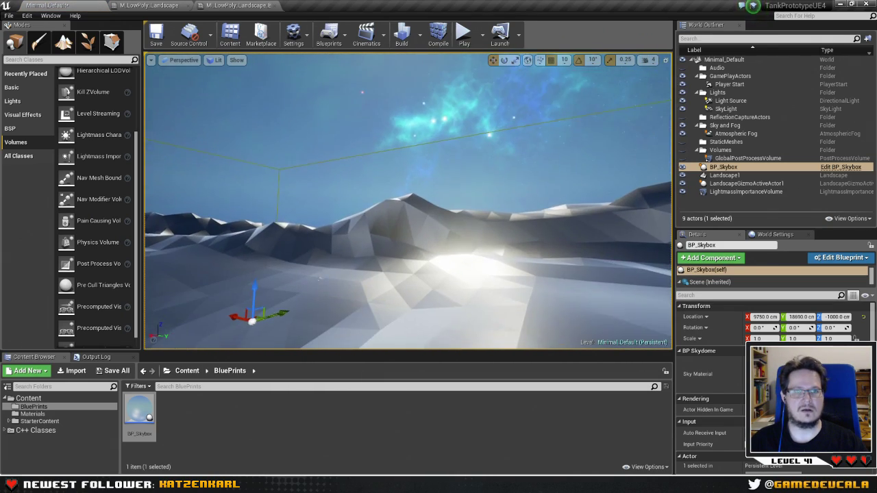
Play the level to examine the new skybox in game, and stop the session.
click(464, 35)
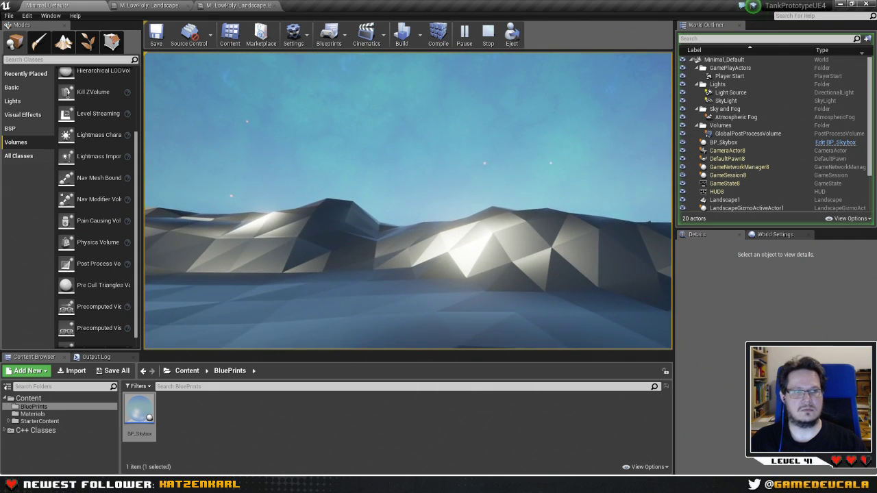
key(Escape)
right_drag(407, 206, 414, 188)
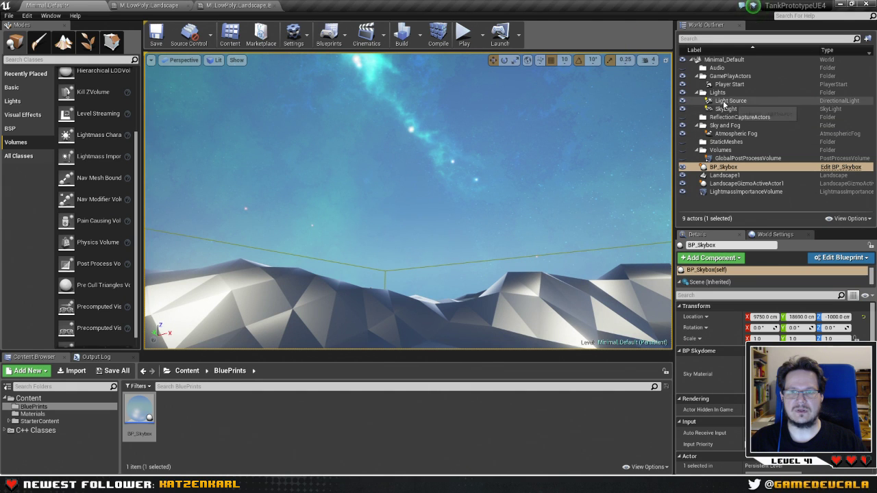
Hide the Atmospheric Fog actor in the editor view and play-test the level to compare the sky.
click(682, 133)
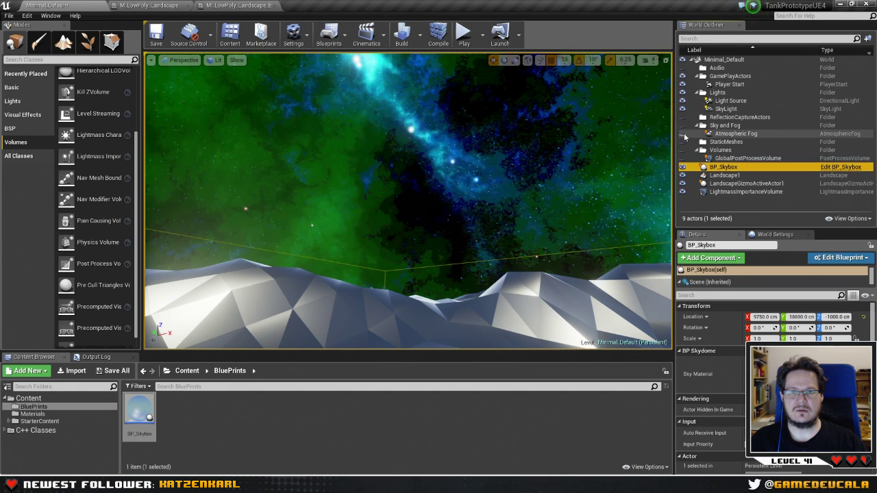
right_drag(662, 137, 643, 130)
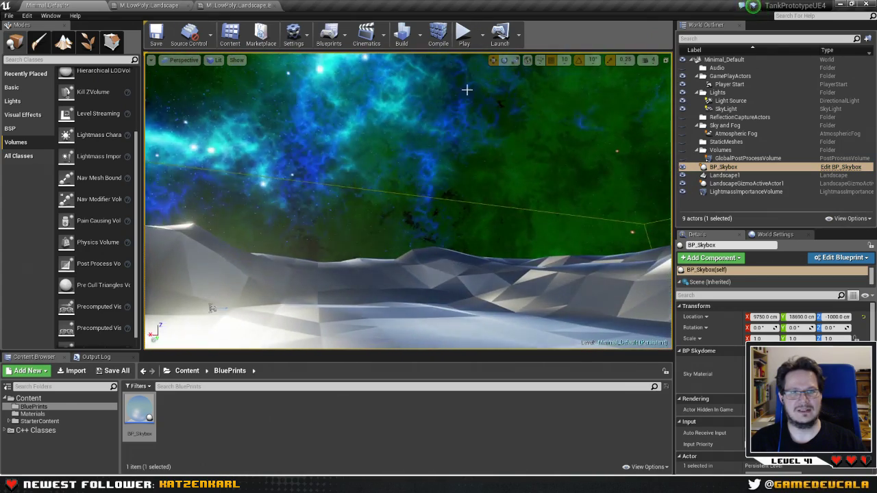
click(463, 32)
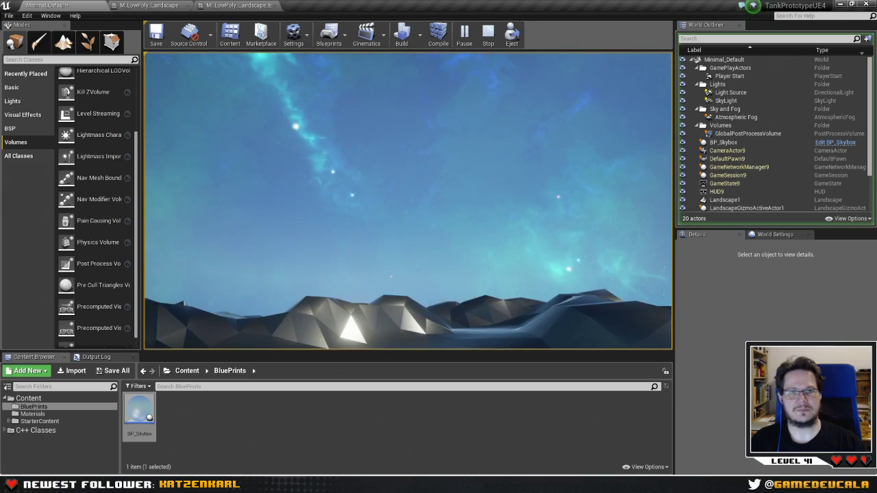
key(Escape)
right_drag(521, 185, 583, 205)
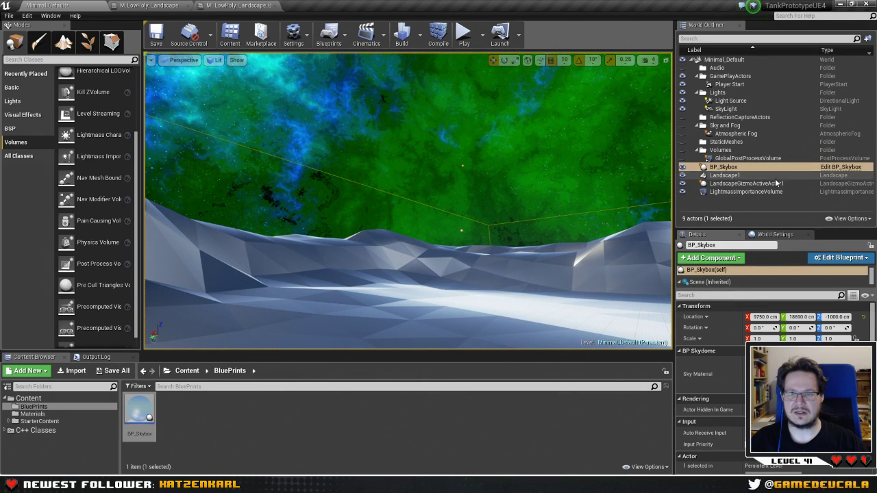
Turn off the Visible rendering option of the Atmospheric Fog actor and play-test the level.
click(758, 160)
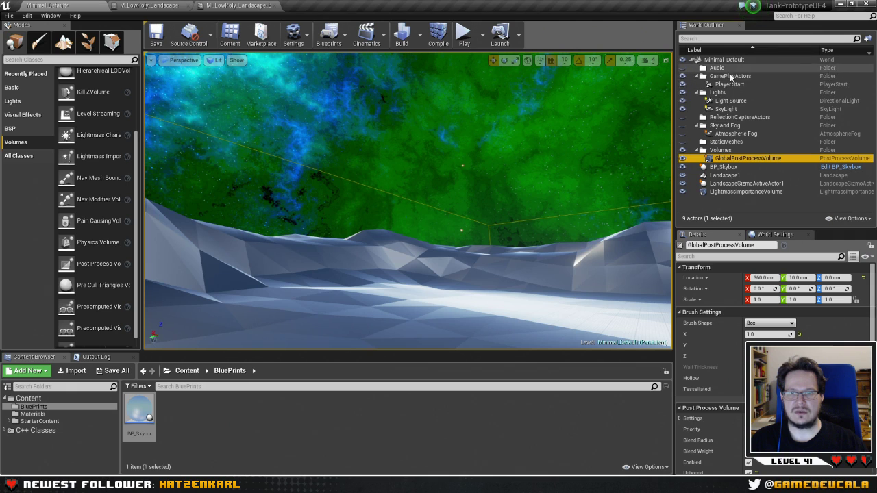
click(727, 126)
click(736, 133)
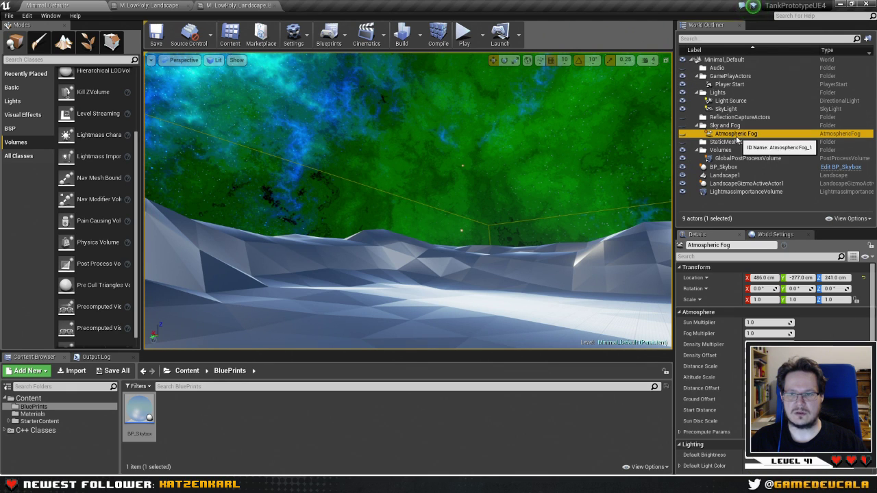
drag(869, 309, 869, 376)
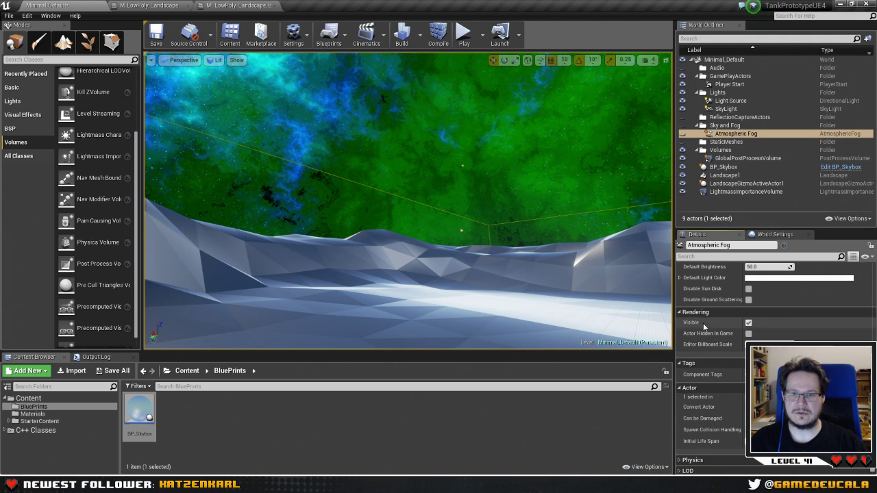
click(748, 322)
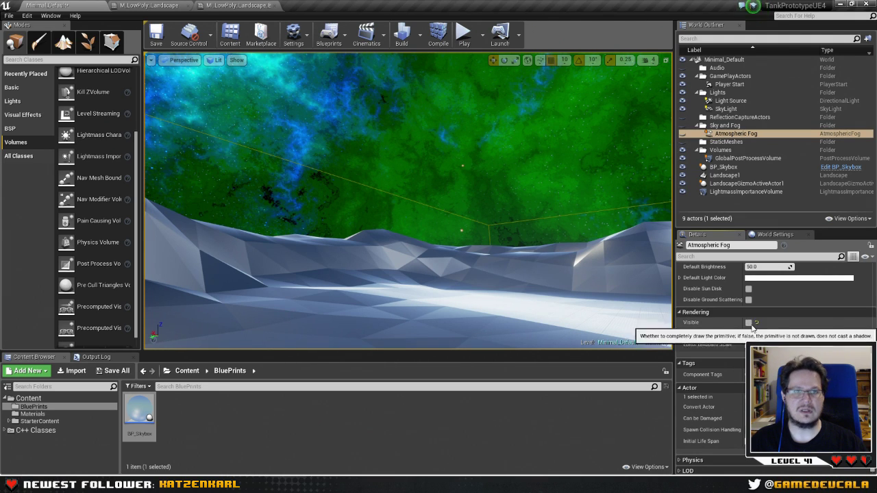
click(464, 35)
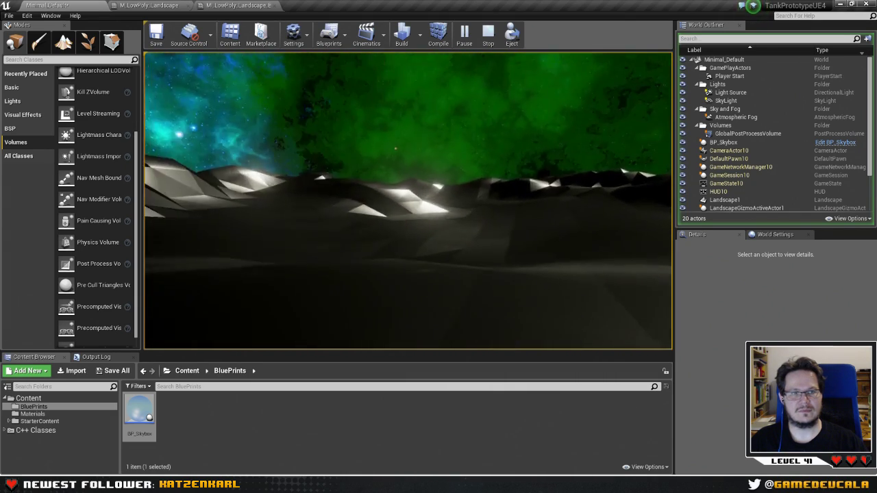
key(Escape)
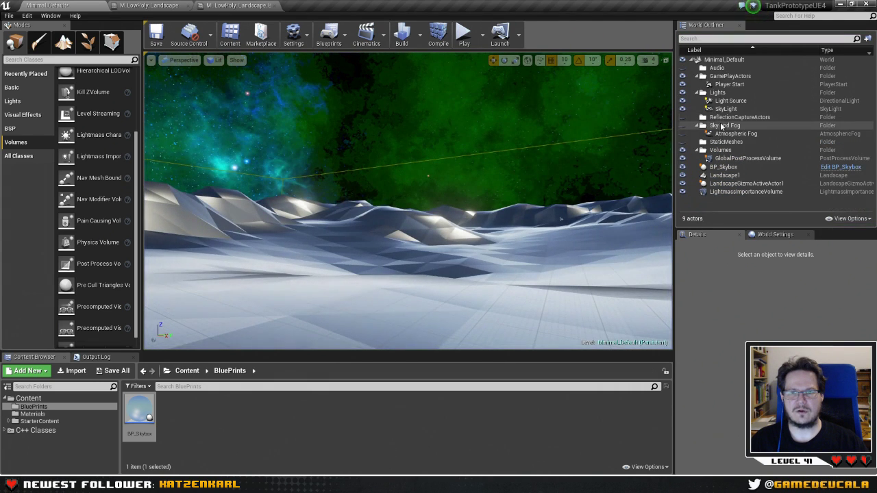
Turn the Atmospheric Fog actor's Visible rendering option back on and show the actor again in the editor view.
click(730, 136)
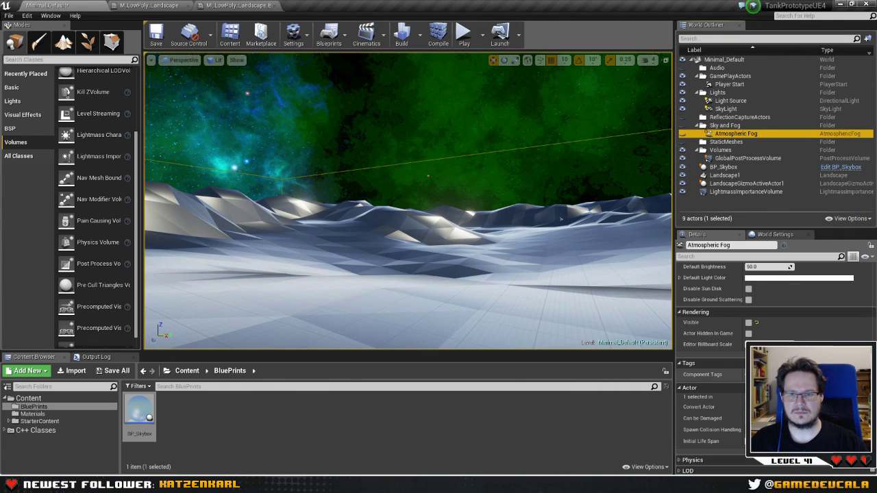
click(749, 322)
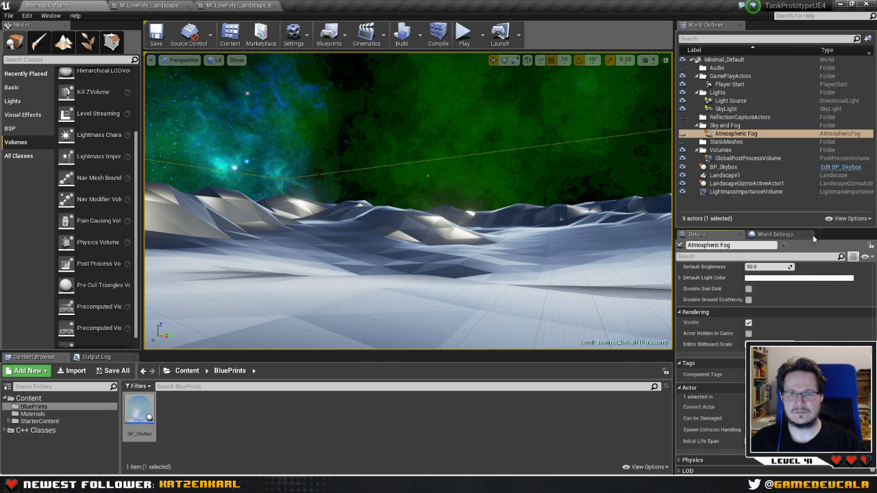
click(681, 133)
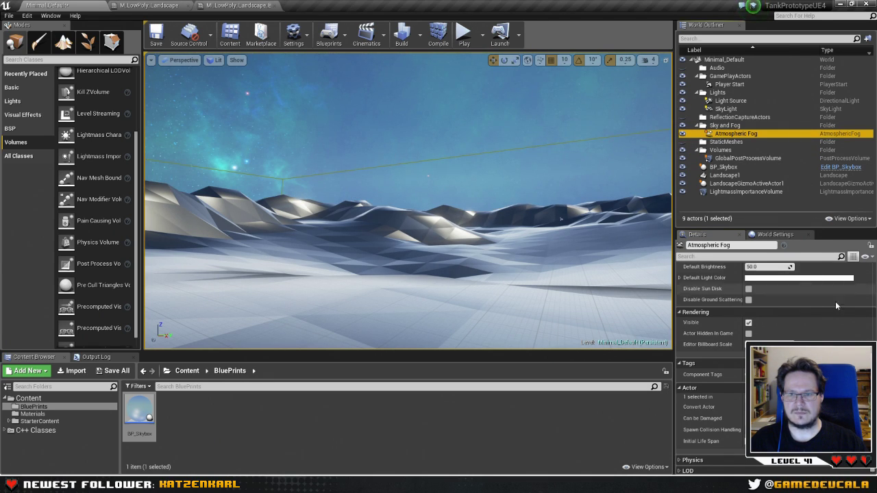
Set the Atmospheric Fog's Default Brightness to 20 and play-test the level to check the sky.
scroll(705, 408, up, 5)
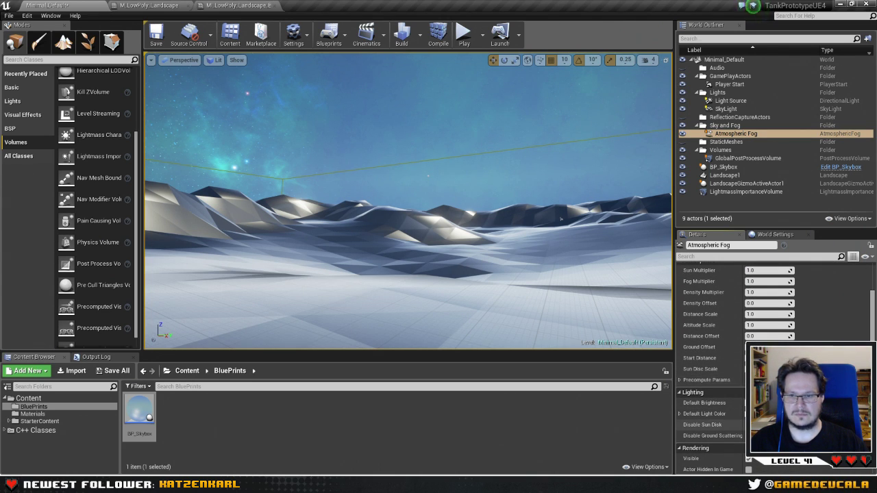
scroll(712, 342, down, 3)
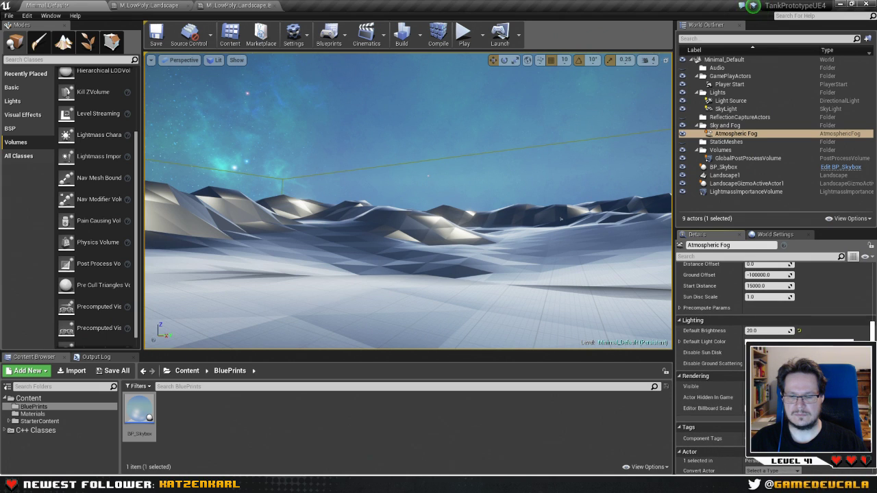
scroll(774, 343, down, 2)
scroll(774, 308, up, 5)
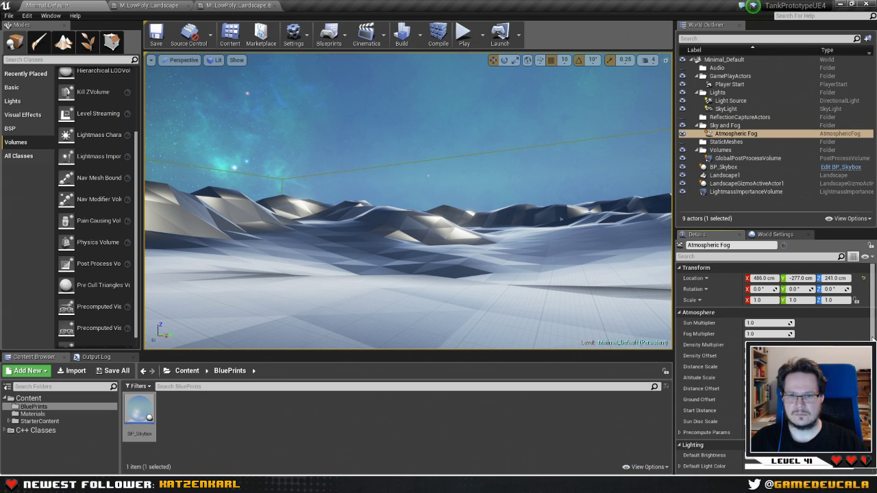
right_drag(498, 263, 418, 161)
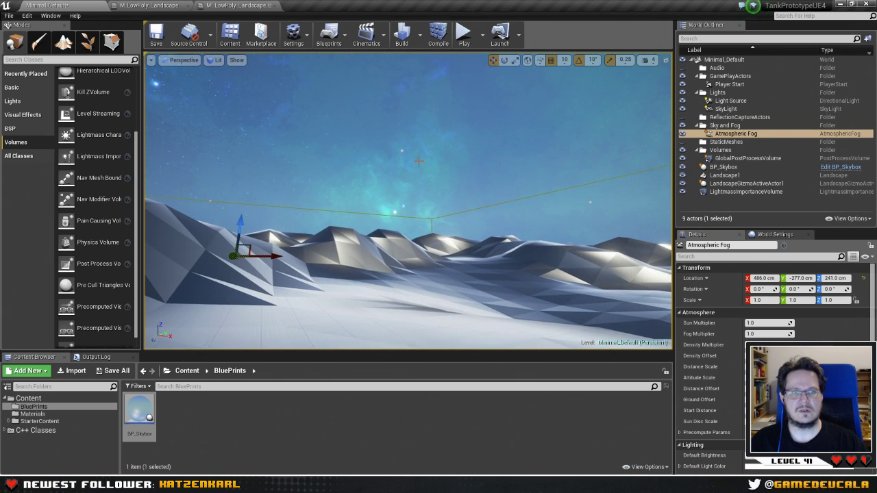
click(463, 34)
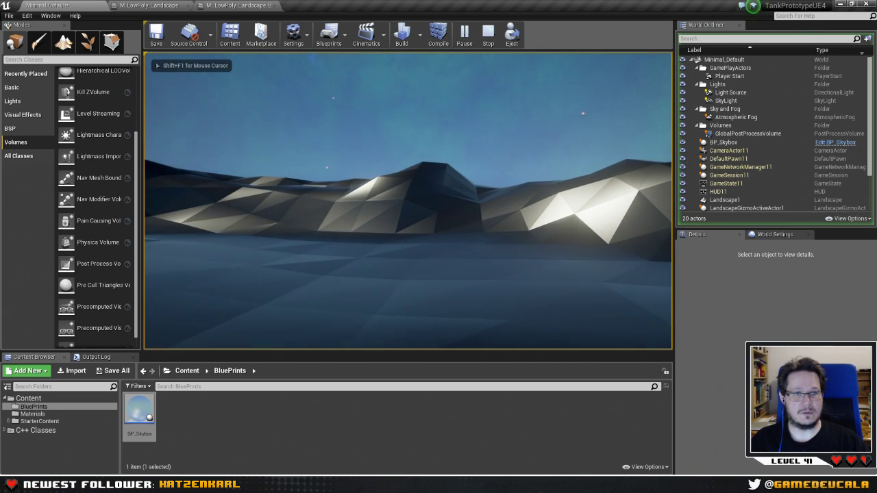
key(Escape)
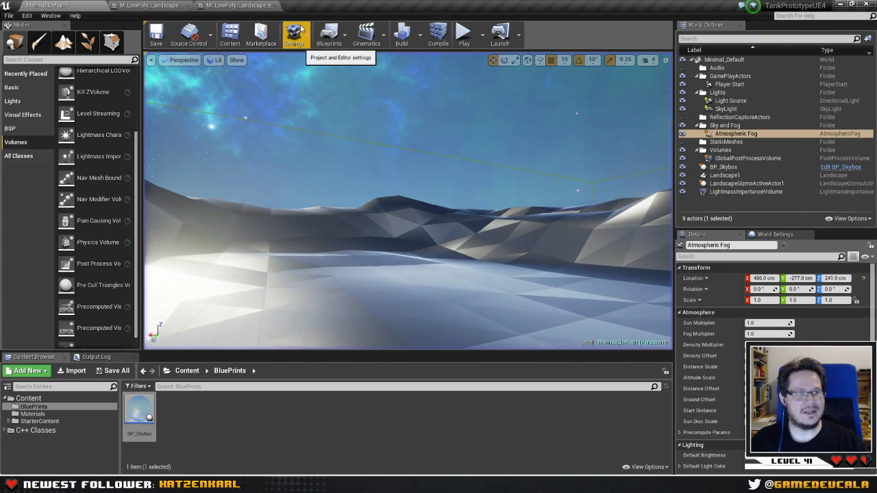
Set the viewport's exposure to Fixed at Log 0 instead of automatic.
click(237, 60)
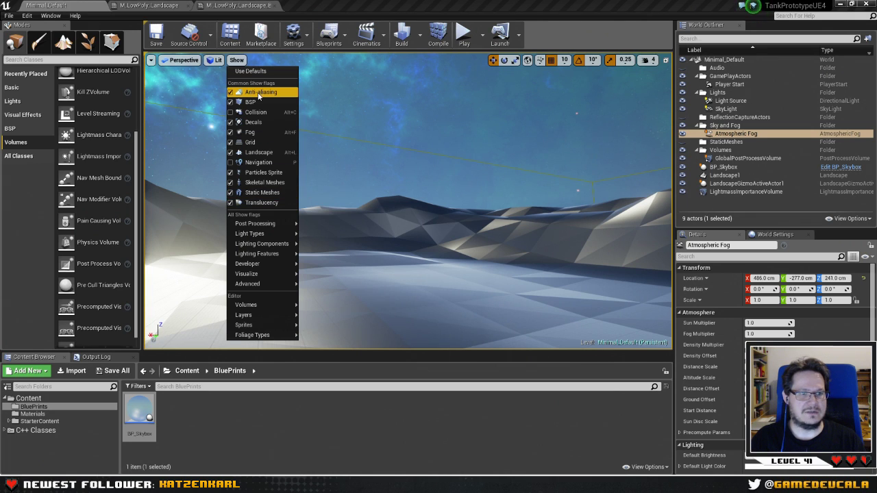
mouse_move(272, 228)
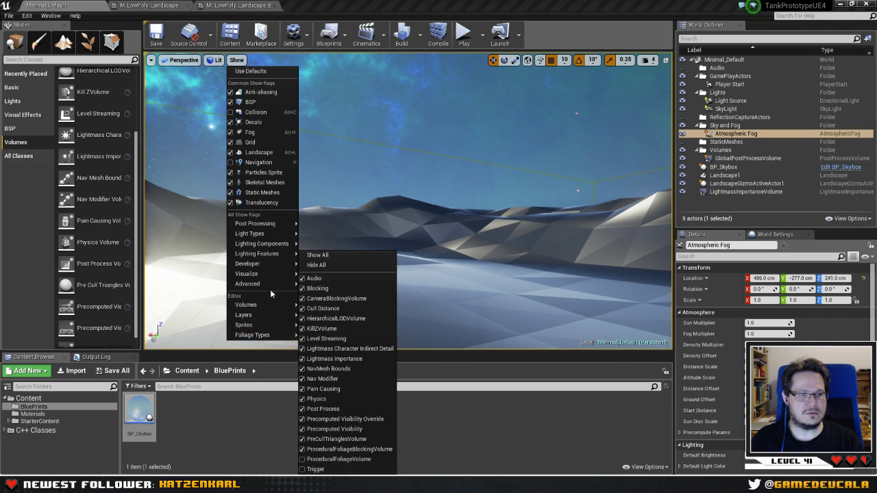
mouse_move(269, 254)
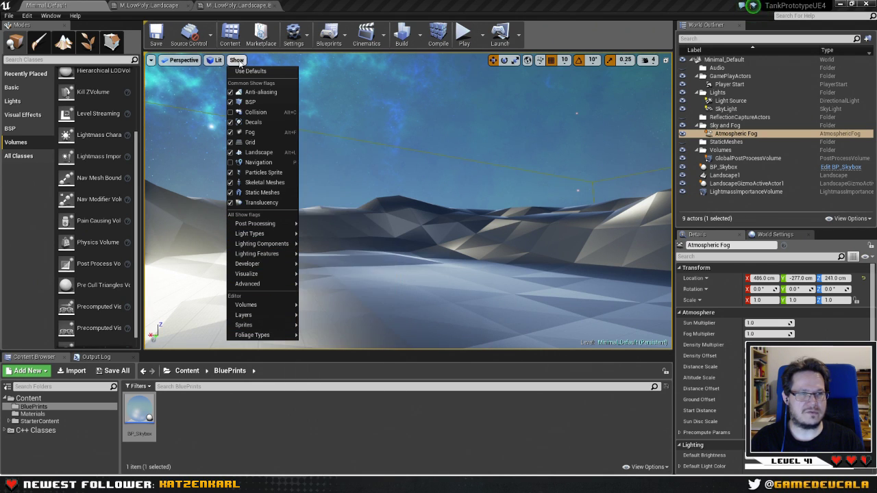
mouse_move(210, 61)
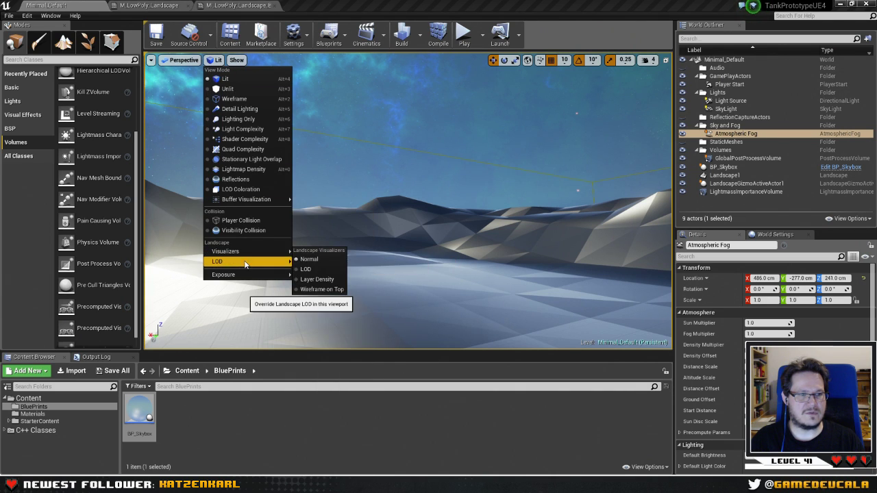
mouse_move(245, 276)
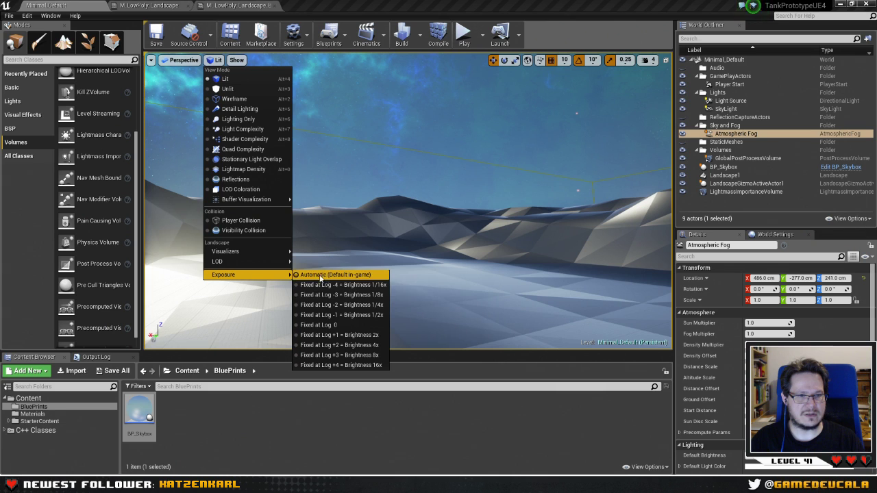
click(325, 326)
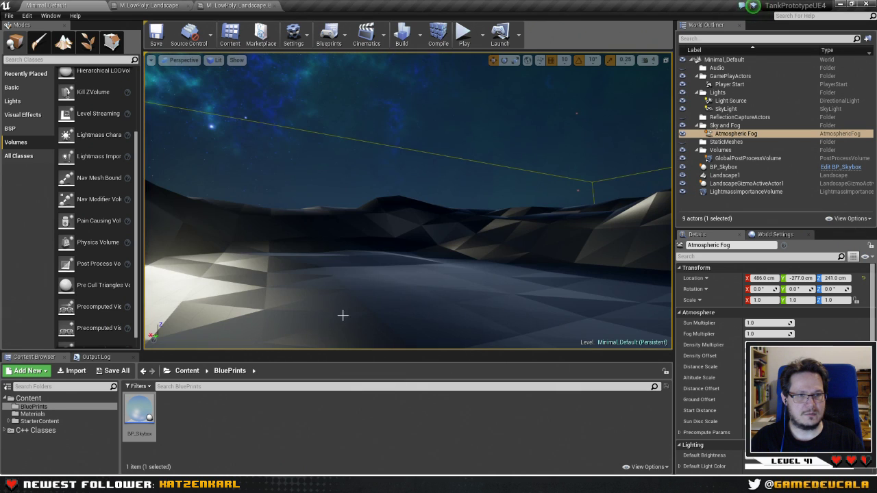
Play-test the level to compare the in-game brightness with the fixed-exposure editor view, and stop the session.
right_drag(437, 251, 442, 226)
click(466, 36)
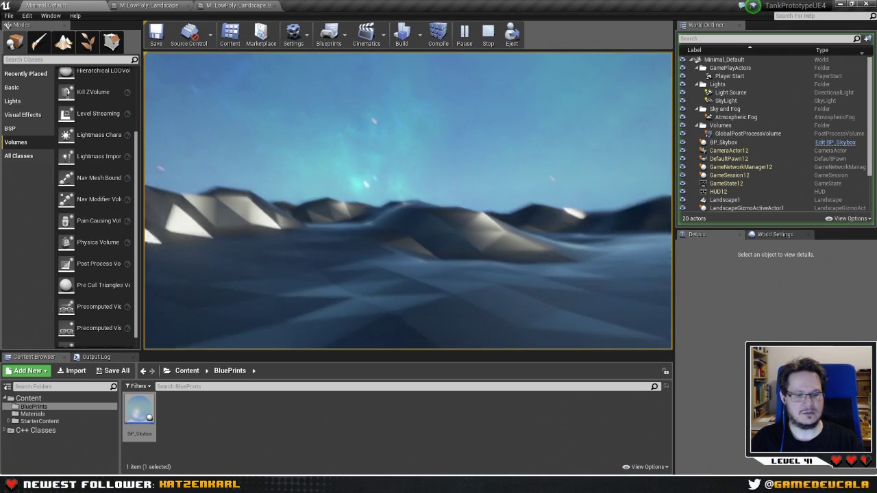
key(Escape)
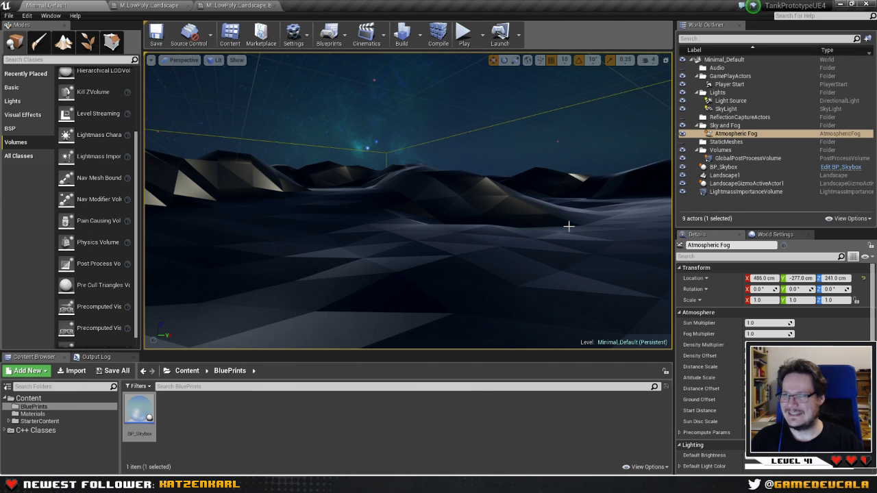
Raise hills on the landscape with the Sculpt tool, using a circle brush with a size of about 1262.
mouse_move(417, 198)
right_down()
mouse_move(416, 232)
mouse_move(417, 198)
right_up()
right_drag(536, 208, 537, 219)
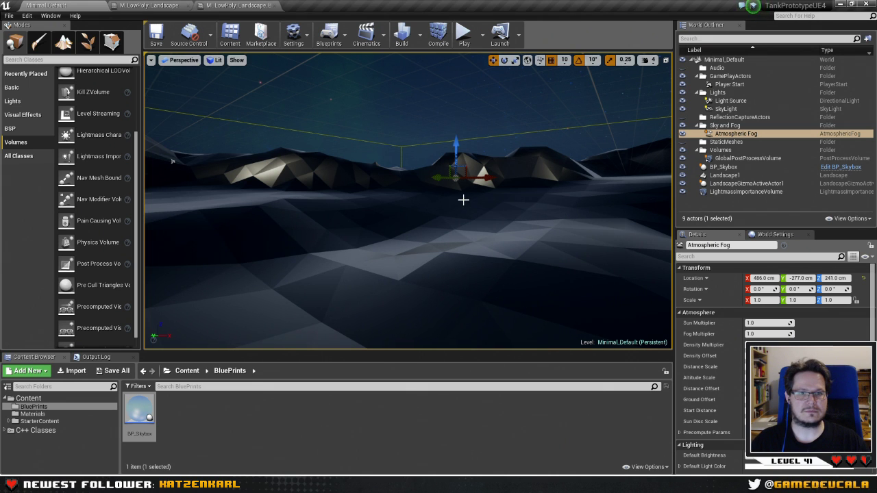
right_drag(463, 198, 410, 164)
right_drag(259, 174, 445, 221)
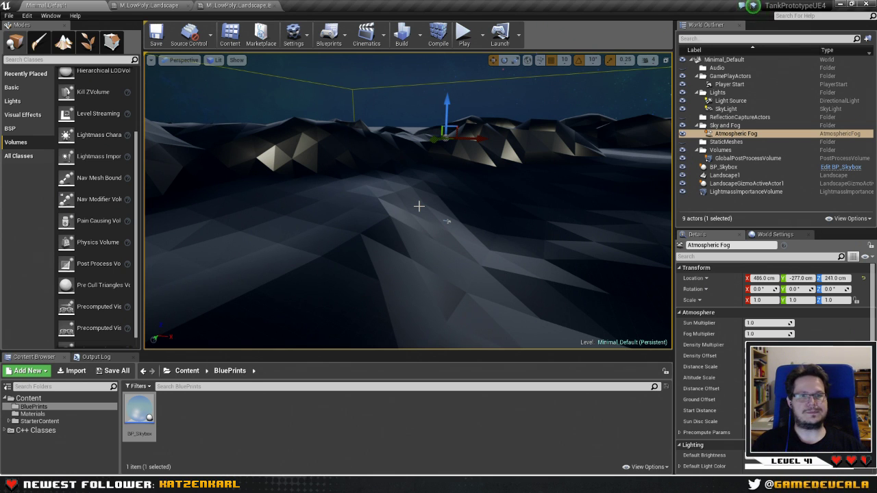
right_drag(447, 220, 529, 141)
right_drag(459, 185, 461, 204)
click(64, 43)
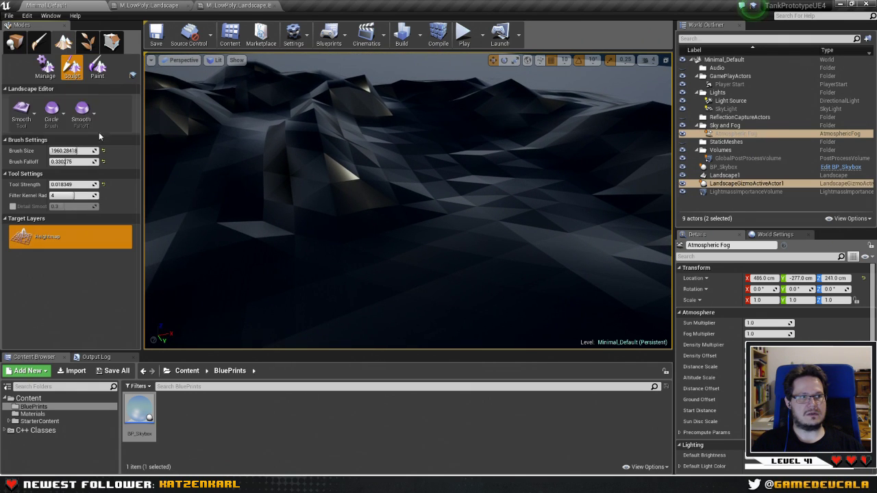
click(33, 118)
click(63, 129)
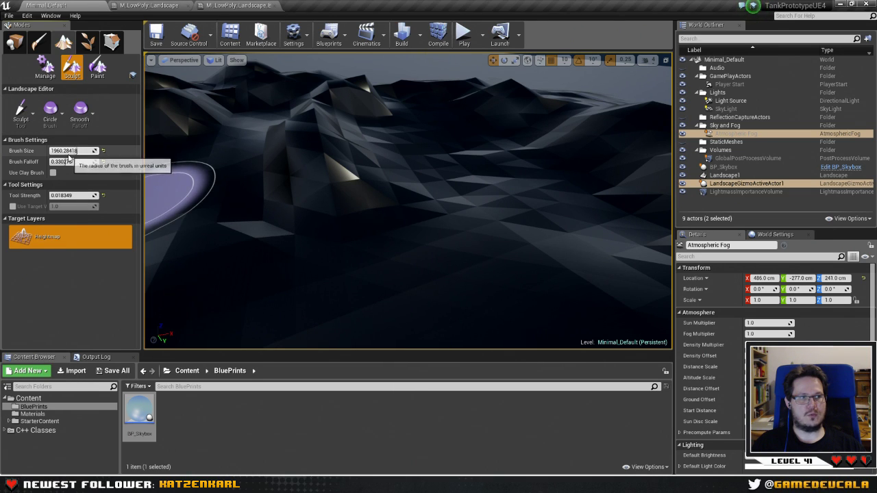
drag(73, 151, 60, 151)
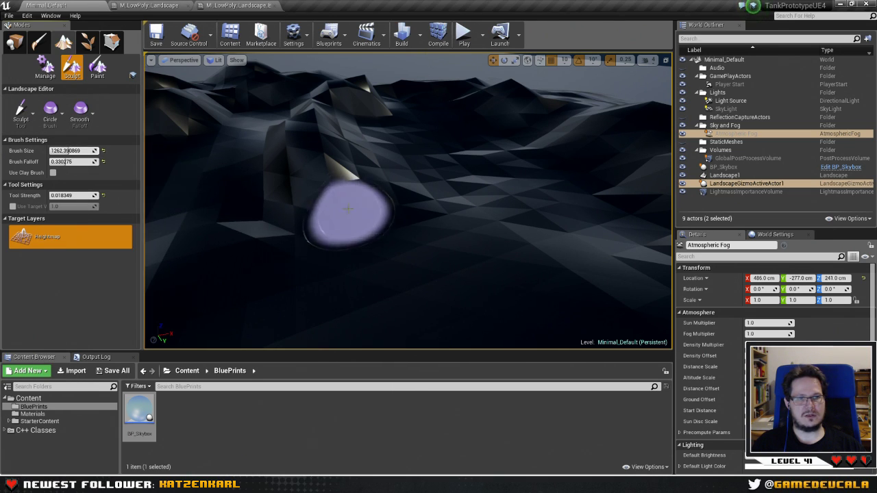
mouse_move(379, 224)
mouse_down()
mouse_move(397, 226)
mouse_move(379, 200)
mouse_up()
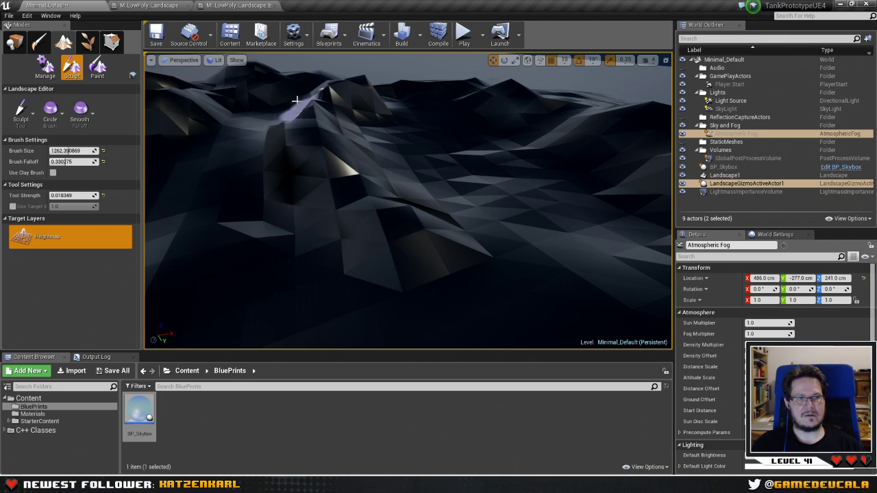
click(326, 174)
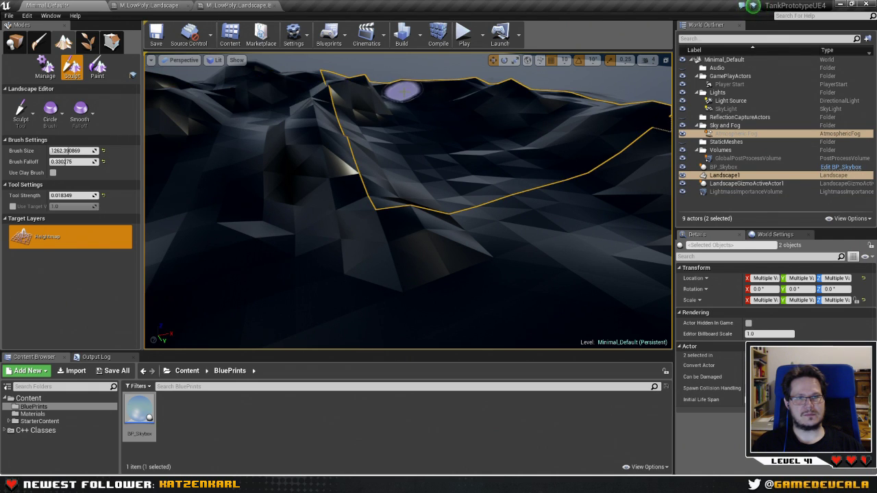
mouse_move(409, 83)
mouse_down()
mouse_move(426, 87)
mouse_move(417, 84)
mouse_up()
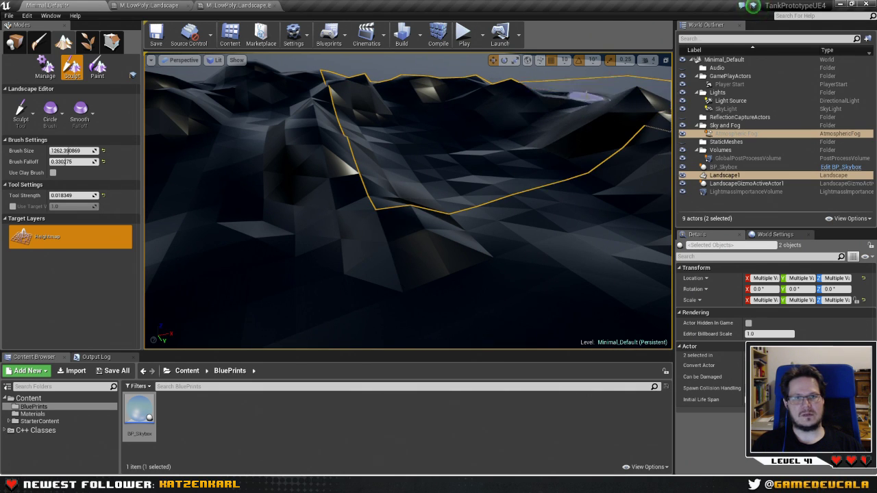
Sculpt a raised ridge along the side of the landscape valley with the same brush.
right_drag(469, 137, 309, 134)
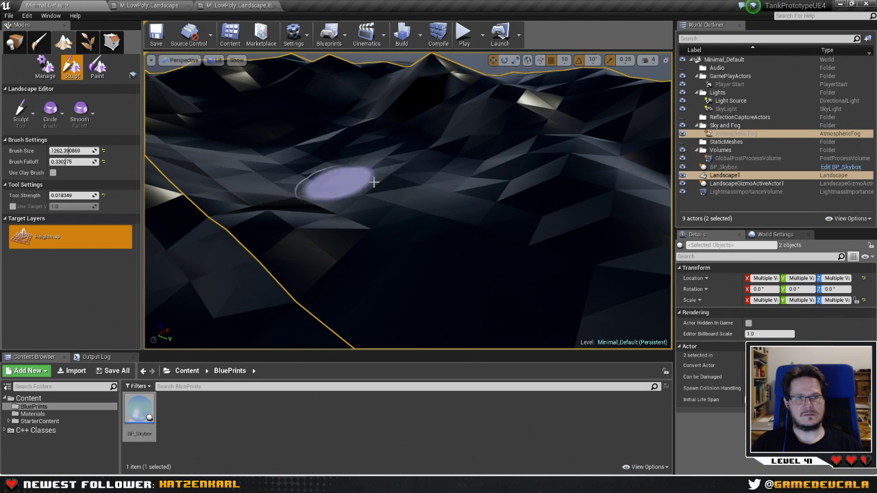
mouse_move(356, 126)
right_down()
mouse_move(356, 192)
mouse_move(360, 171)
mouse_move(369, 199)
mouse_move(377, 188)
mouse_move(390, 202)
mouse_move(460, 195)
right_up()
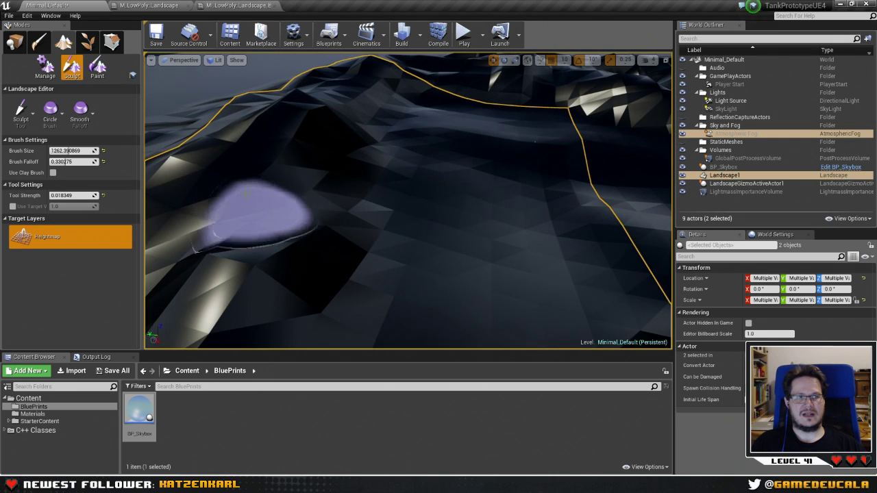
drag(285, 108, 307, 109)
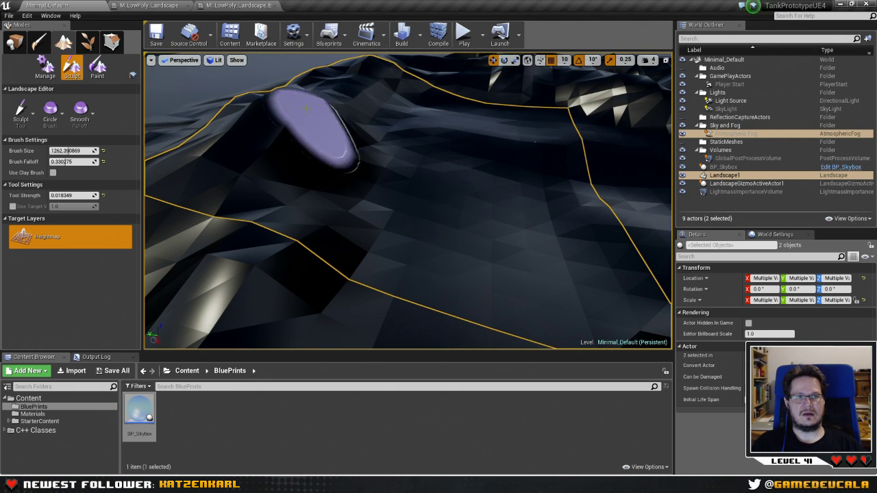
mouse_move(374, 74)
mouse_down()
mouse_move(294, 166)
mouse_move(226, 283)
mouse_move(245, 245)
mouse_move(248, 190)
mouse_move(273, 171)
mouse_up()
Smooth the slope beside the dark foreground hill using the landscape Smooth tool.
right_drag(437, 172, 491, 152)
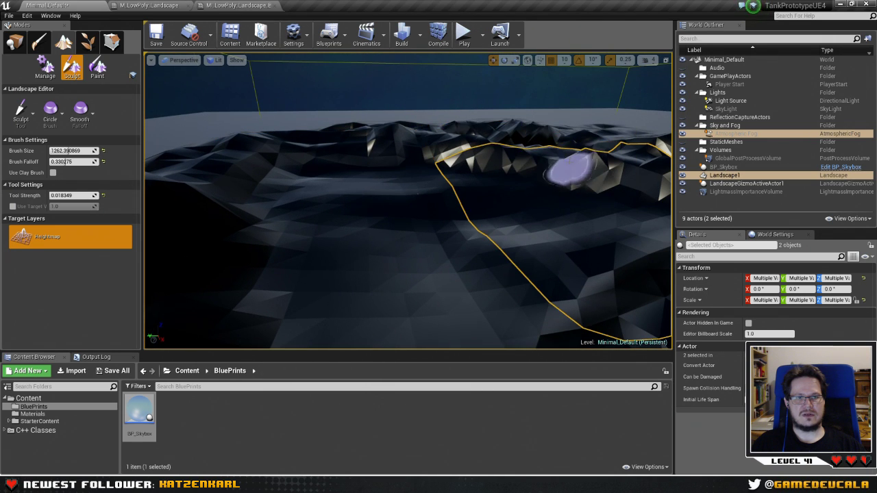
right_drag(623, 172, 616, 216)
mouse_move(408, 201)
right_down()
mouse_move(479, 194)
mouse_move(489, 164)
mouse_move(459, 154)
mouse_move(510, 160)
mouse_move(473, 167)
mouse_move(192, 107)
right_up()
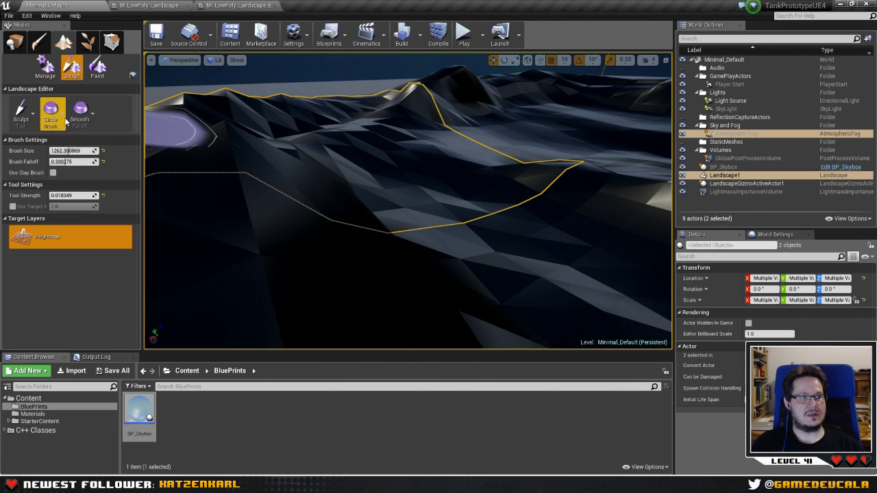
click(22, 115)
click(56, 159)
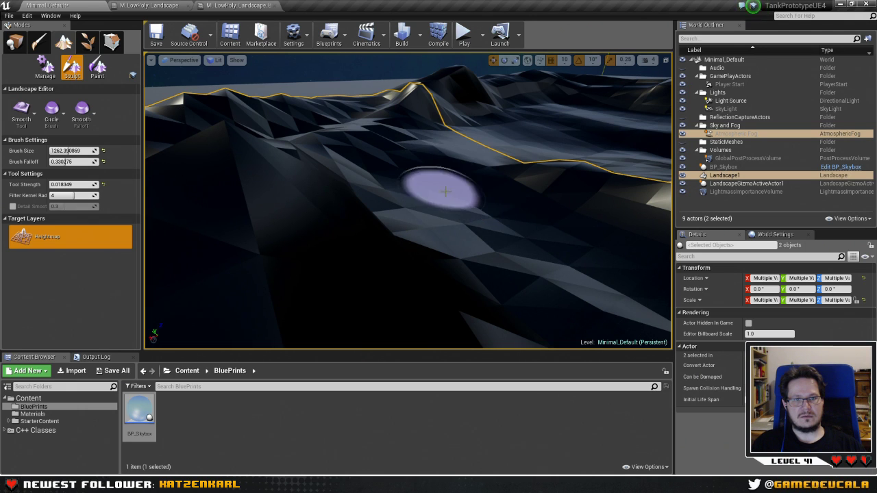
mouse_move(391, 190)
mouse_down()
mouse_move(466, 149)
mouse_move(438, 152)
mouse_move(449, 205)
mouse_move(471, 212)
mouse_move(511, 274)
mouse_move(588, 294)
mouse_move(489, 208)
mouse_move(465, 152)
mouse_move(452, 158)
mouse_move(465, 147)
mouse_move(428, 160)
mouse_move(450, 157)
mouse_move(370, 155)
mouse_up()
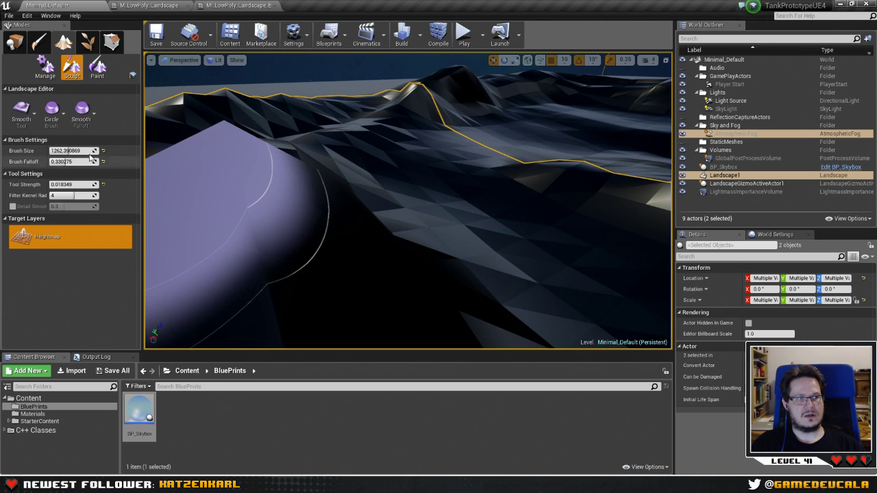
Switch back to the Sculpt tool and raise the terrain on the slope beside the foreground hill.
click(24, 111)
click(54, 140)
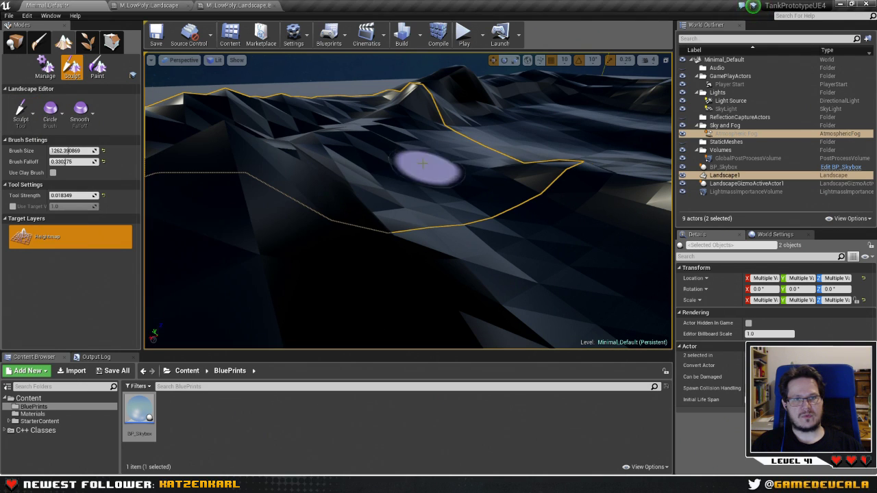
mouse_move(431, 154)
mouse_down()
mouse_move(516, 150)
mouse_move(444, 171)
mouse_move(404, 157)
mouse_move(432, 144)
mouse_move(363, 196)
mouse_up()
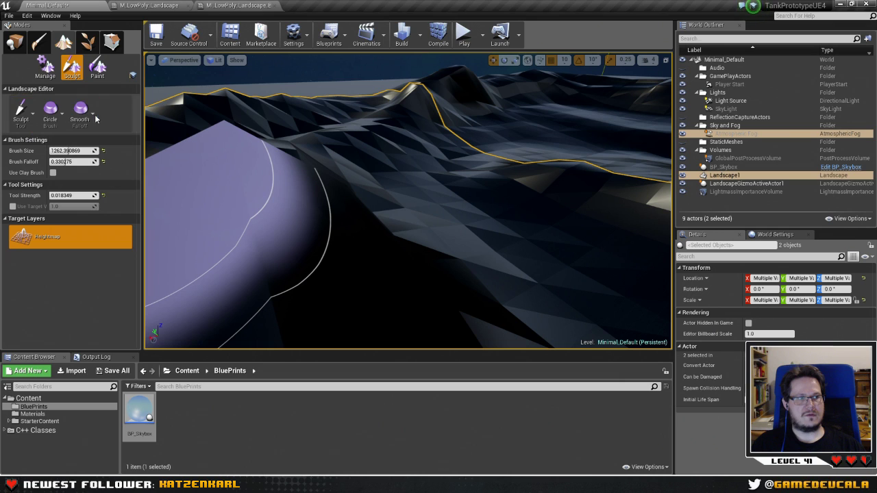
Switch to the landscape Smooth tool and soften the terrain across the valley and down the slope beside the foreground hill.
click(29, 118)
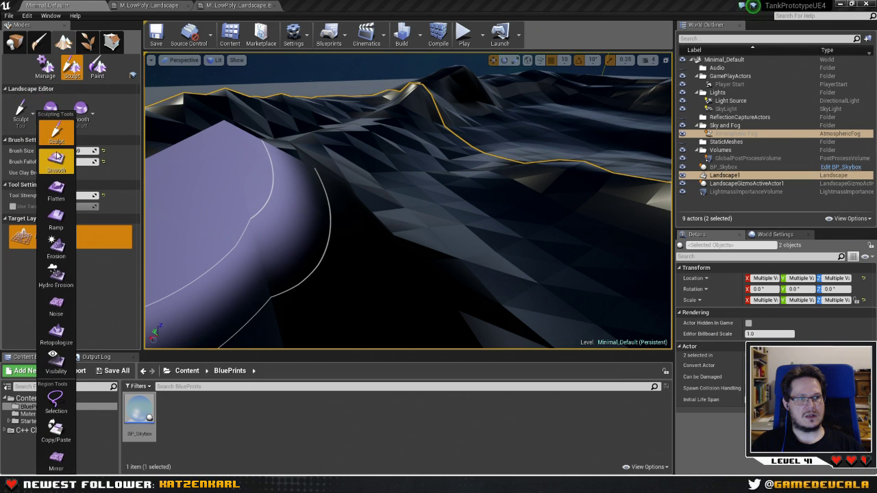
click(54, 152)
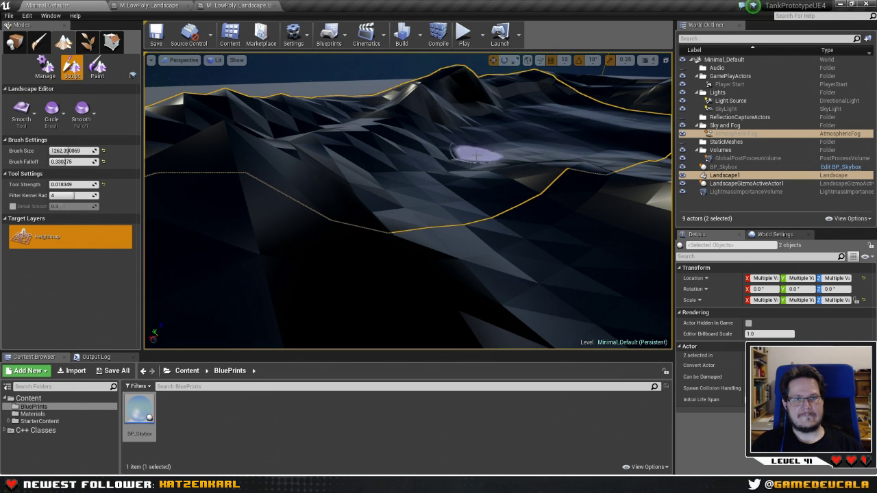
mouse_move(475, 155)
mouse_down()
mouse_move(421, 199)
mouse_move(441, 219)
mouse_move(567, 284)
mouse_move(488, 250)
mouse_move(445, 165)
mouse_up()
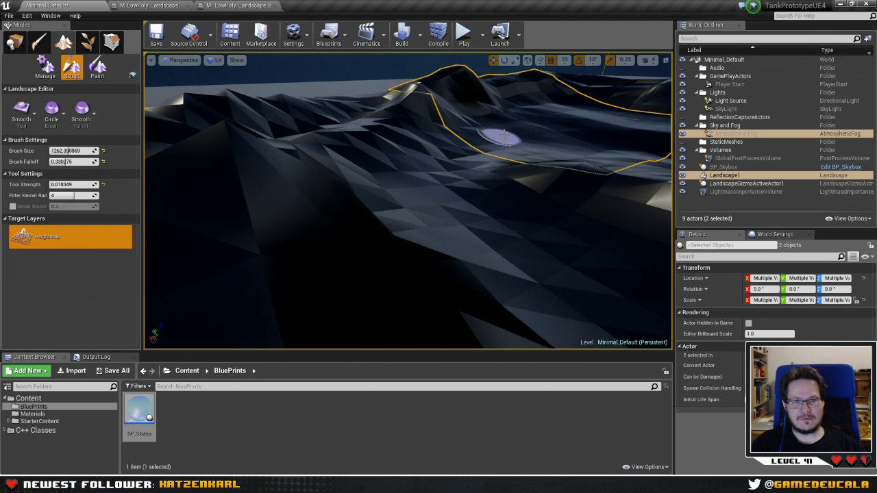
mouse_move(483, 158)
mouse_down()
mouse_move(505, 152)
mouse_move(388, 188)
mouse_move(456, 241)
mouse_up()
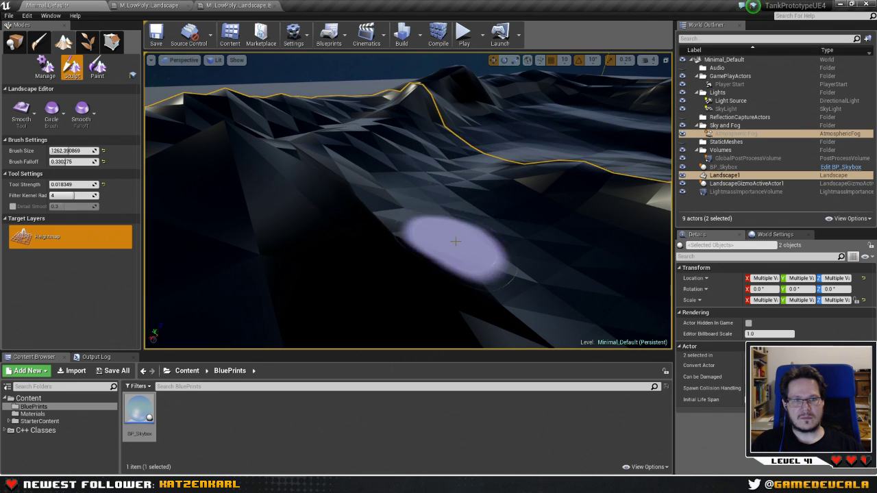
Preview the level briefly in play mode and run a lighting-only build for the level.
mouse_move(528, 254)
right_down()
mouse_move(520, 233)
mouse_move(503, 230)
mouse_move(528, 255)
right_up()
click(464, 33)
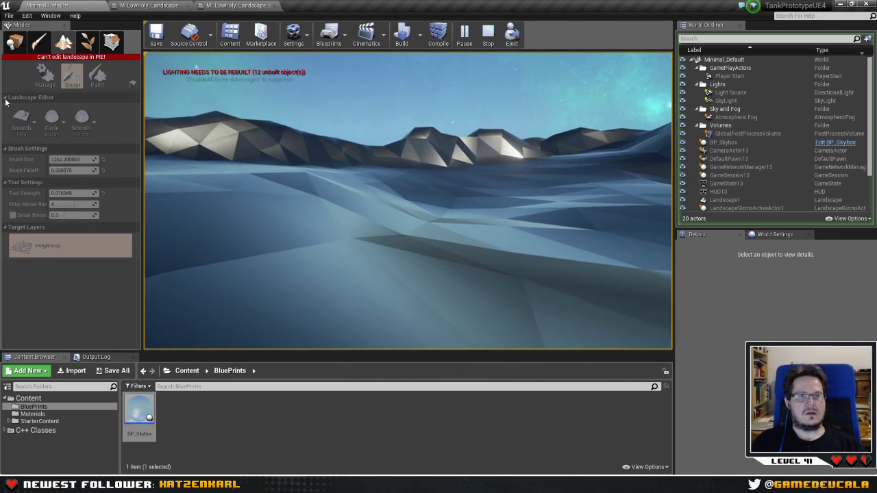
key(Escape)
click(419, 34)
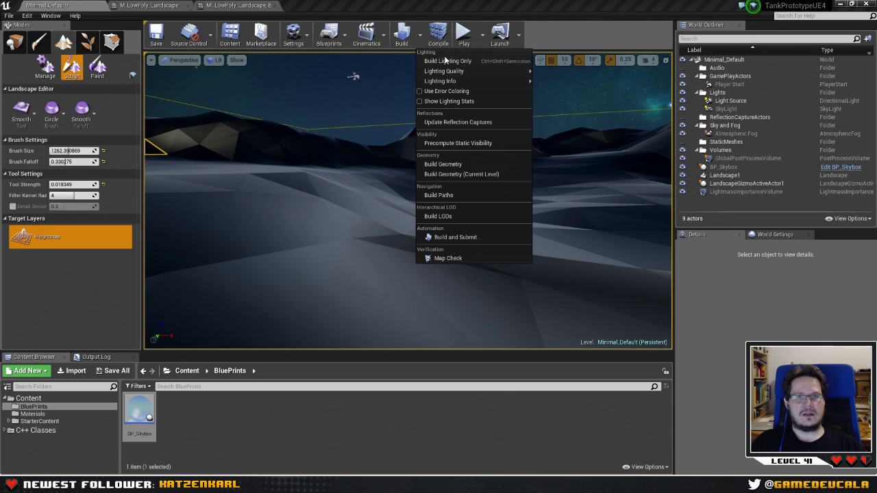
mouse_move(456, 79)
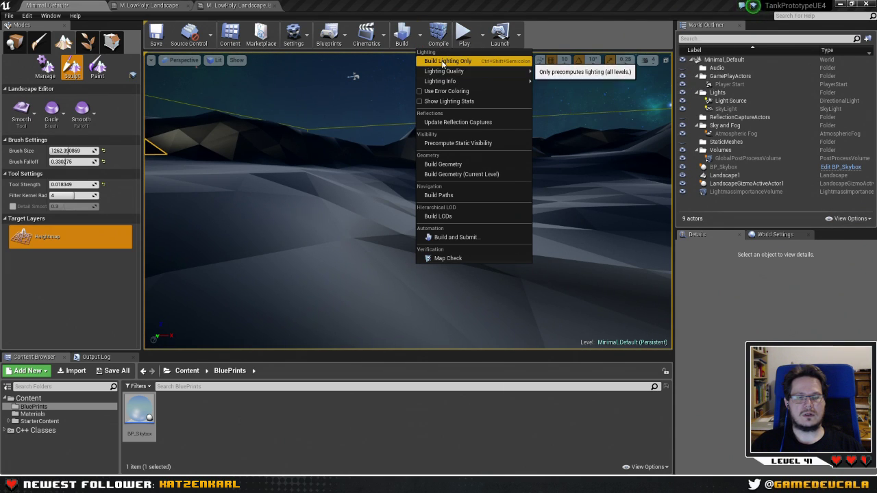
click(441, 61)
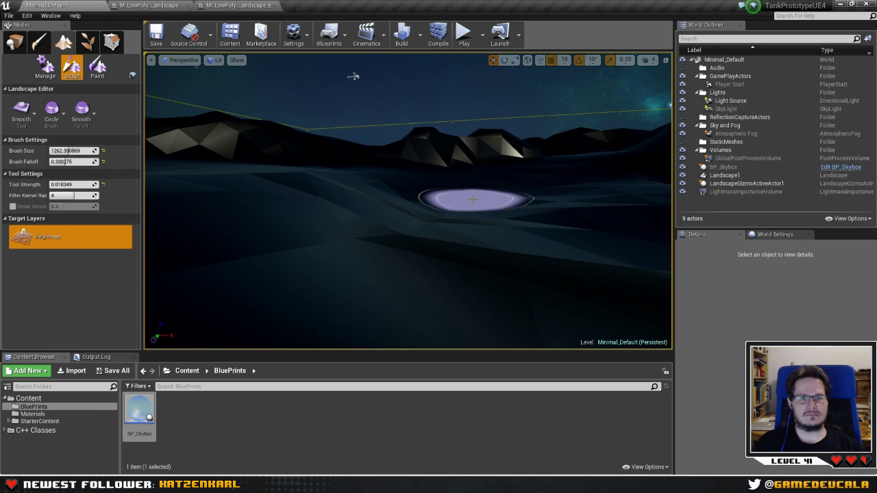
Play the level in the viewport from two different viewpoints to check the rebuilt lighting on the terrain.
mouse_move(473, 199)
right_down()
mouse_move(473, 226)
mouse_move(476, 63)
right_up()
click(464, 33)
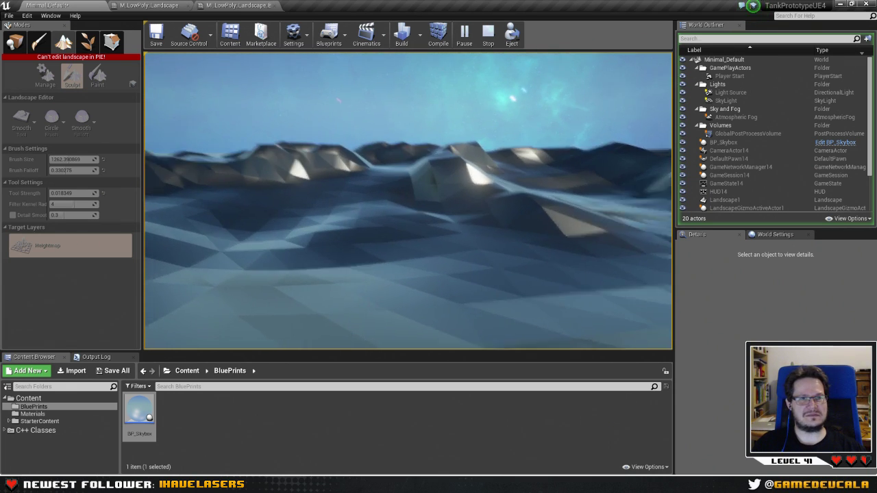
key(Escape)
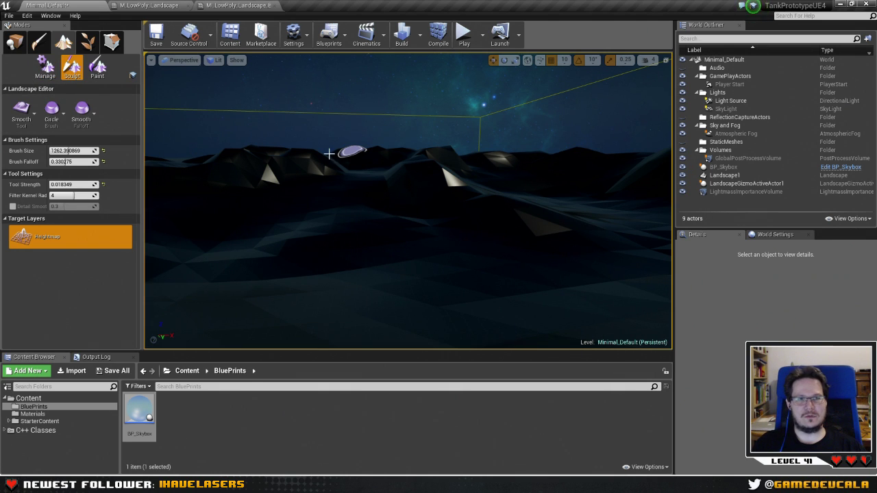
mouse_move(329, 153)
right_down()
mouse_move(187, 193)
mouse_move(303, 196)
mouse_move(352, 187)
mouse_move(343, 190)
mouse_move(336, 271)
mouse_move(372, 166)
mouse_move(374, 98)
mouse_move(368, 184)
mouse_move(432, 182)
mouse_move(192, 221)
mouse_move(260, 227)
mouse_move(505, 215)
mouse_move(473, 137)
right_up()
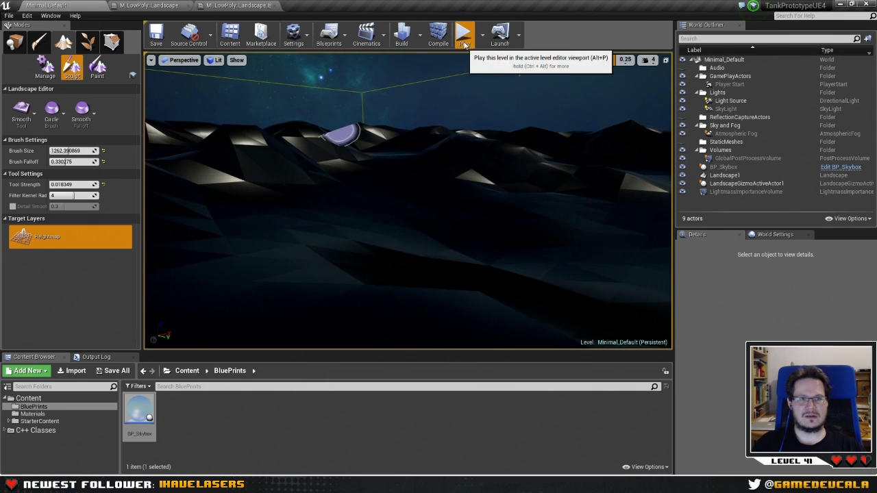
click(464, 41)
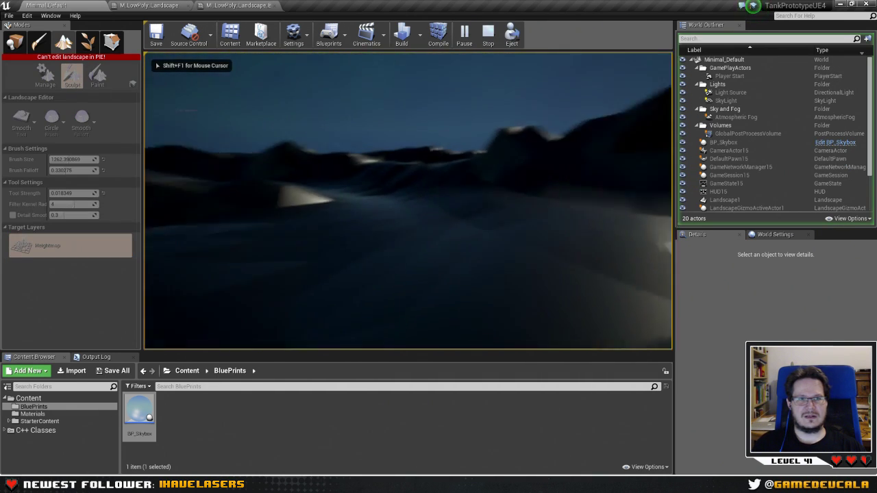
key(Escape)
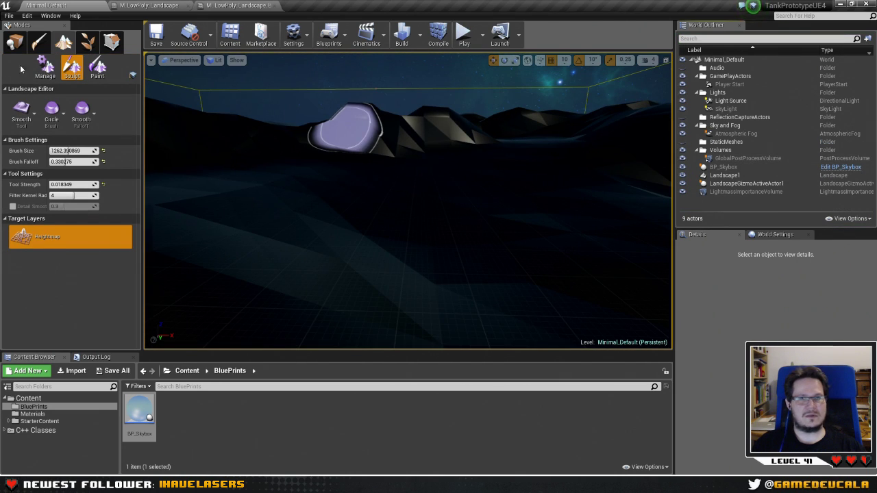
Leave landscape editing, select GlobalPostProcessVolume, and set the viewport exposure to Fixed at Log +1 = Brightness 2x.
click(14, 41)
click(747, 158)
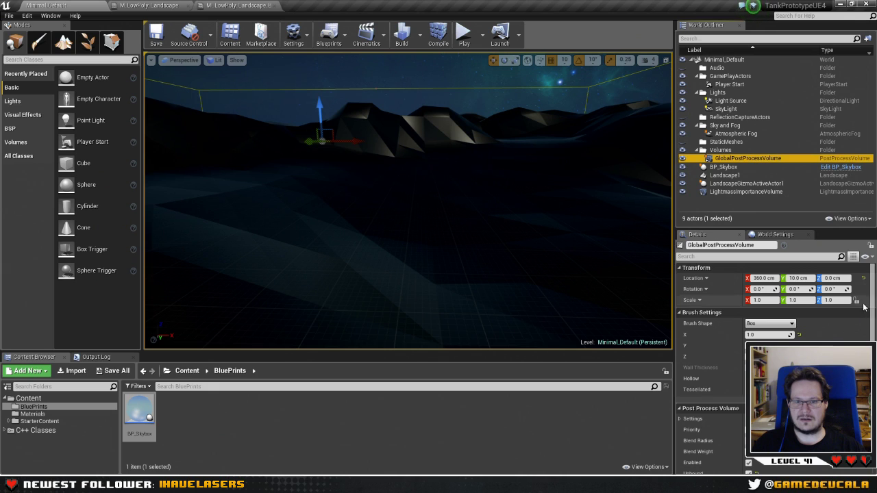
scroll(872, 302, down, 3)
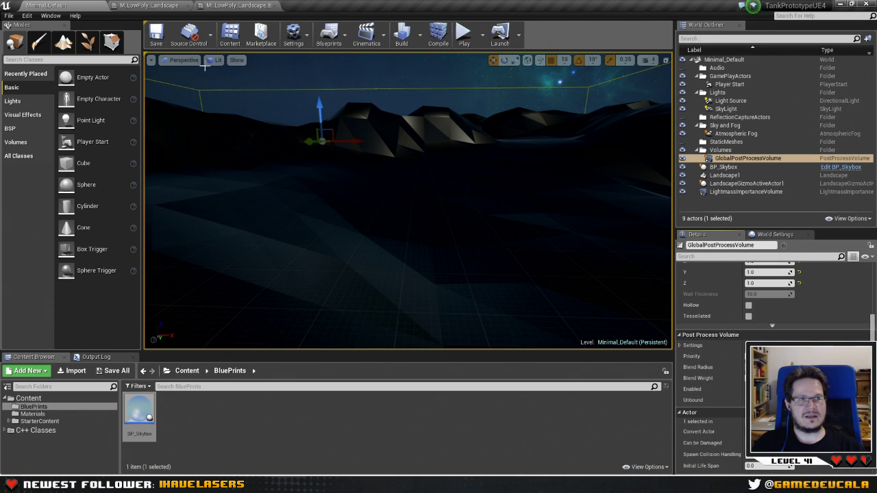
click(213, 62)
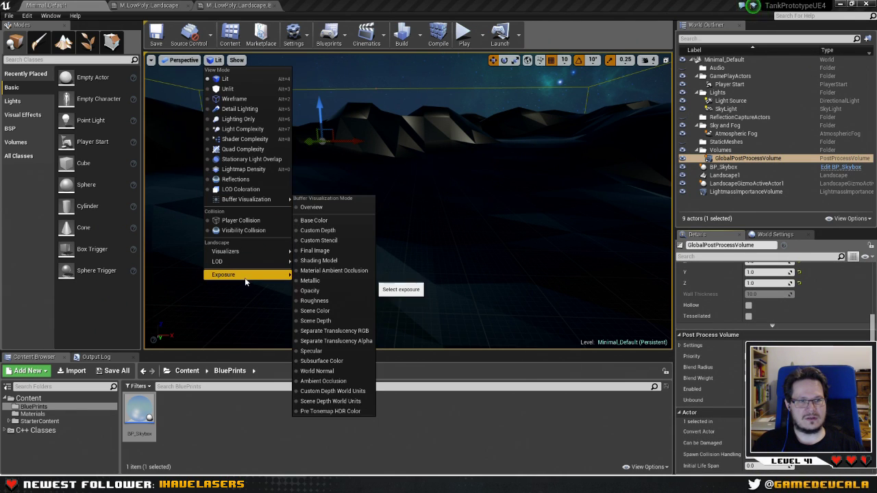
mouse_move(242, 274)
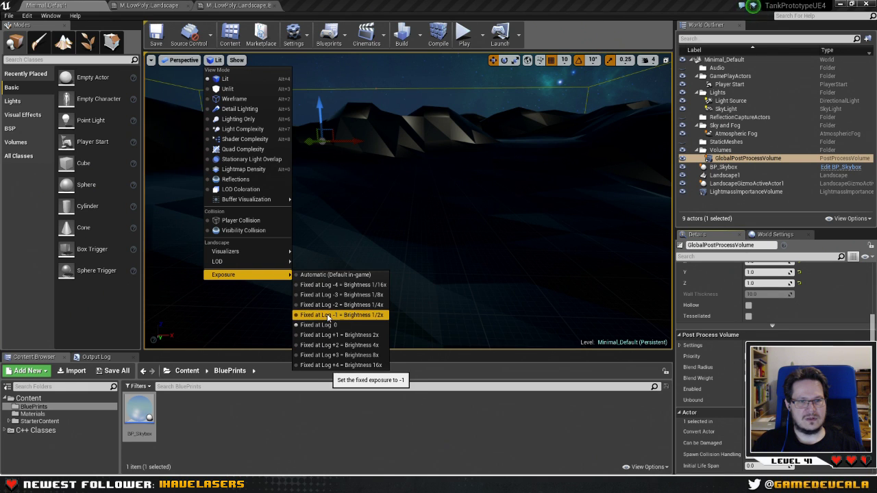
click(333, 335)
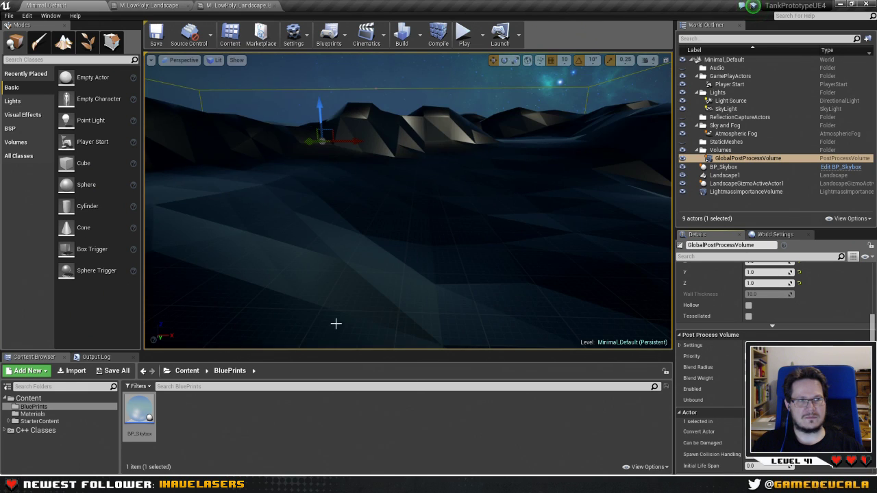
Examine the landscape's hills, valley and nebula sky from several angles under the brighter viewport exposure.
right_drag(310, 118, 378, 164)
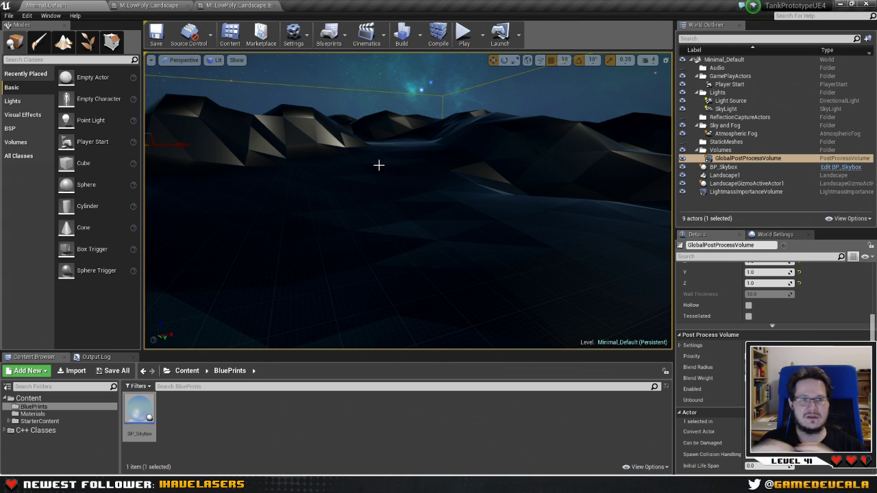
right_drag(389, 174, 393, 205)
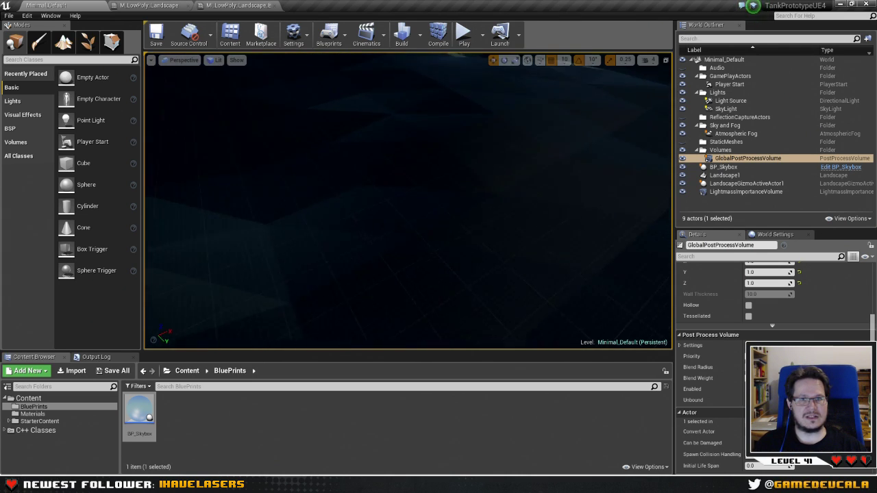
right_drag(389, 424, 432, 221)
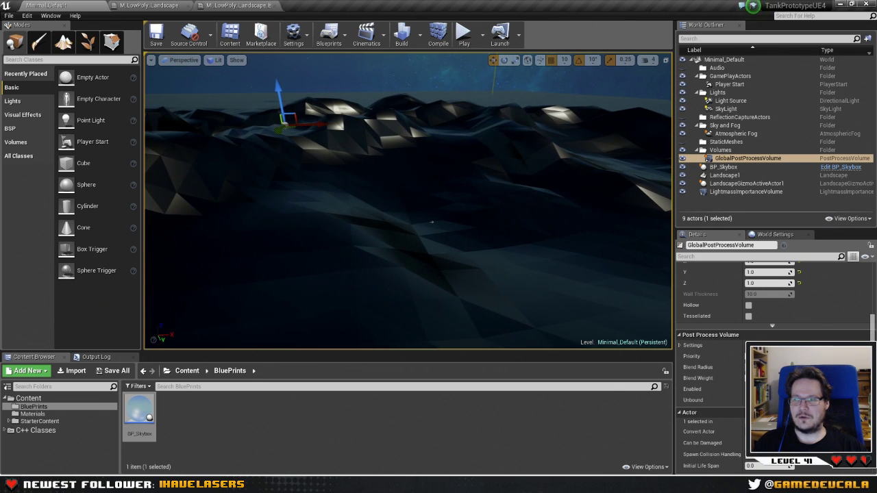
right_drag(427, 245, 623, 241)
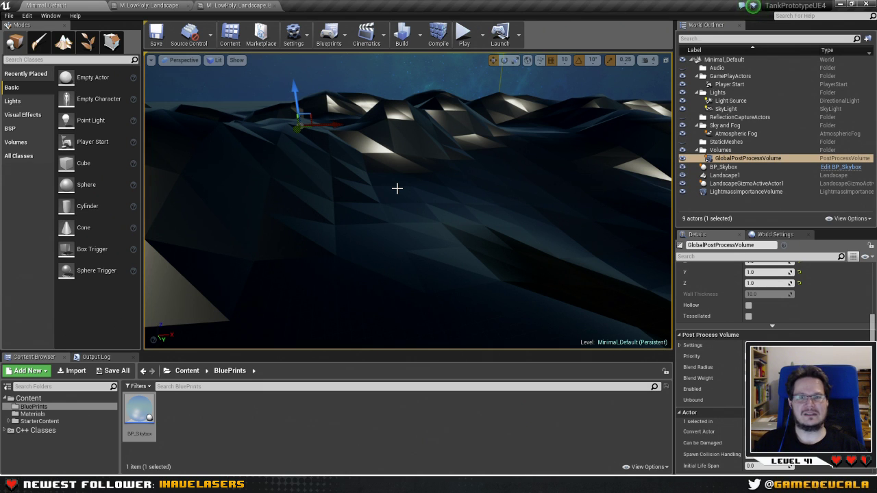
right_drag(630, 231, 630, 231)
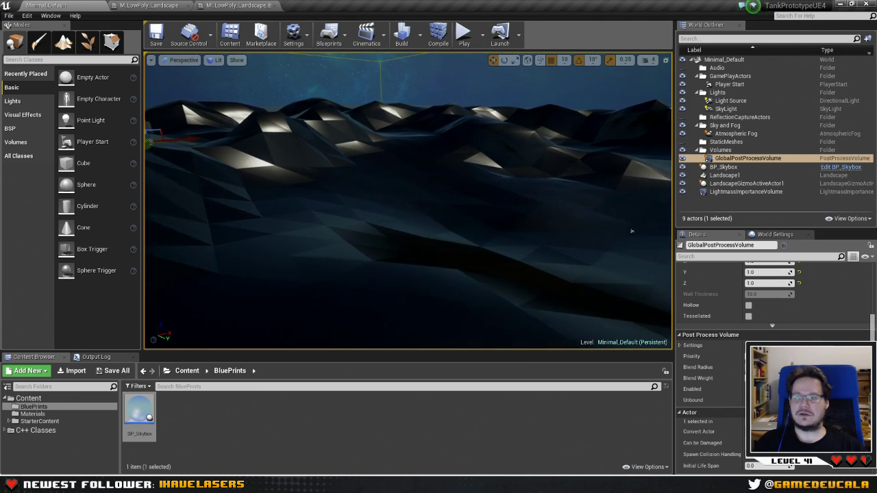
right_drag(569, 230, 568, 230)
right_drag(661, 339, 661, 339)
right_drag(408, 195, 408, 196)
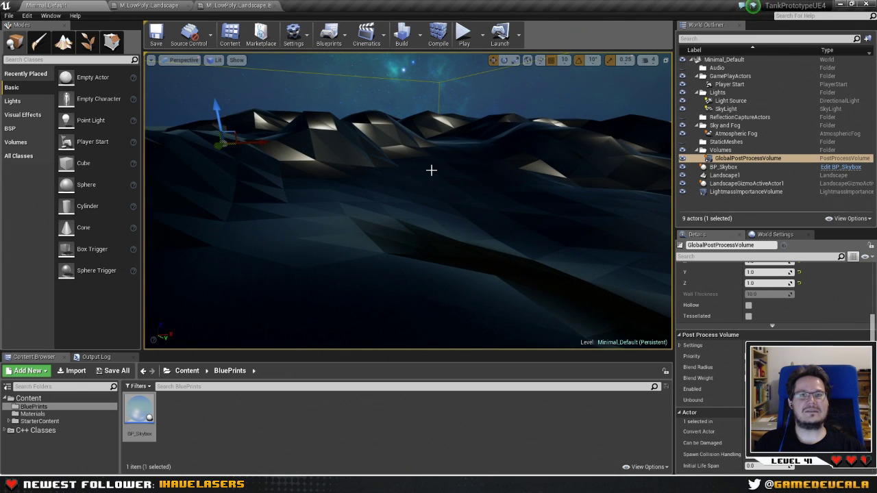
scroll(432, 168, down, 3)
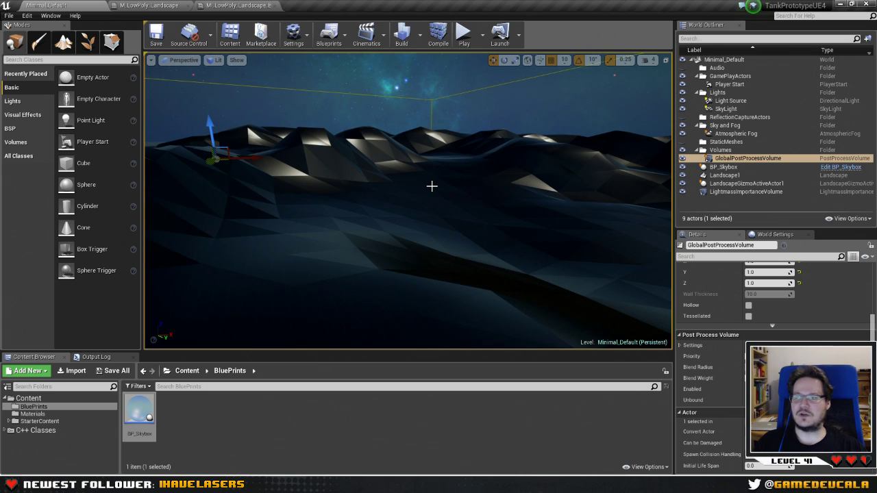